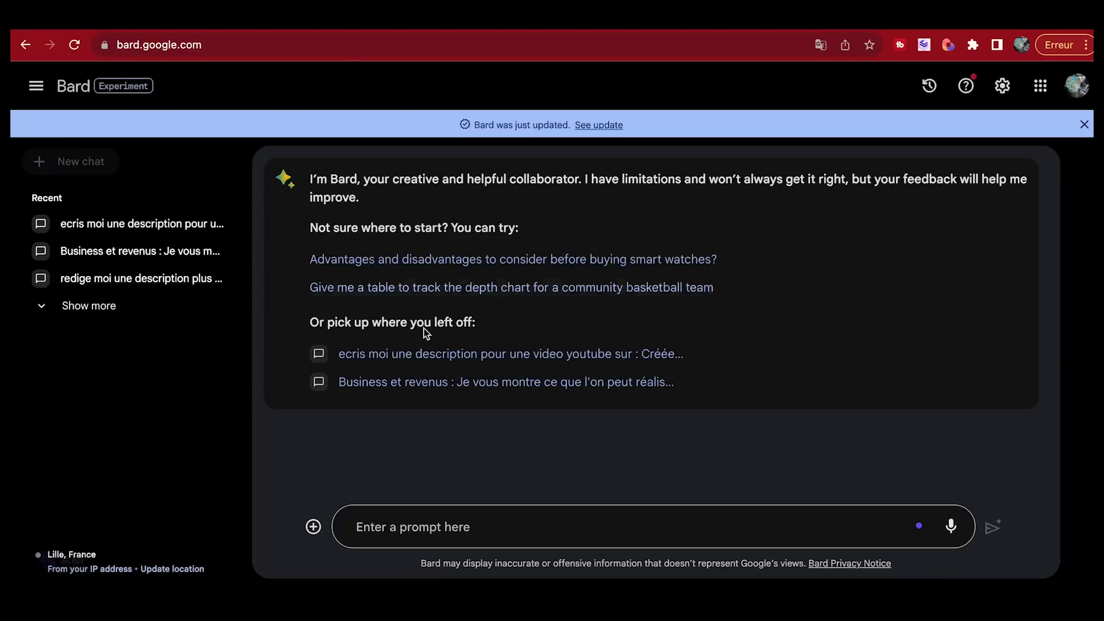
# Send the prompt "Donne moi une liste de 3 niches a haut potentiel commercial sur TikTok".
pyautogui.click(397, 524)
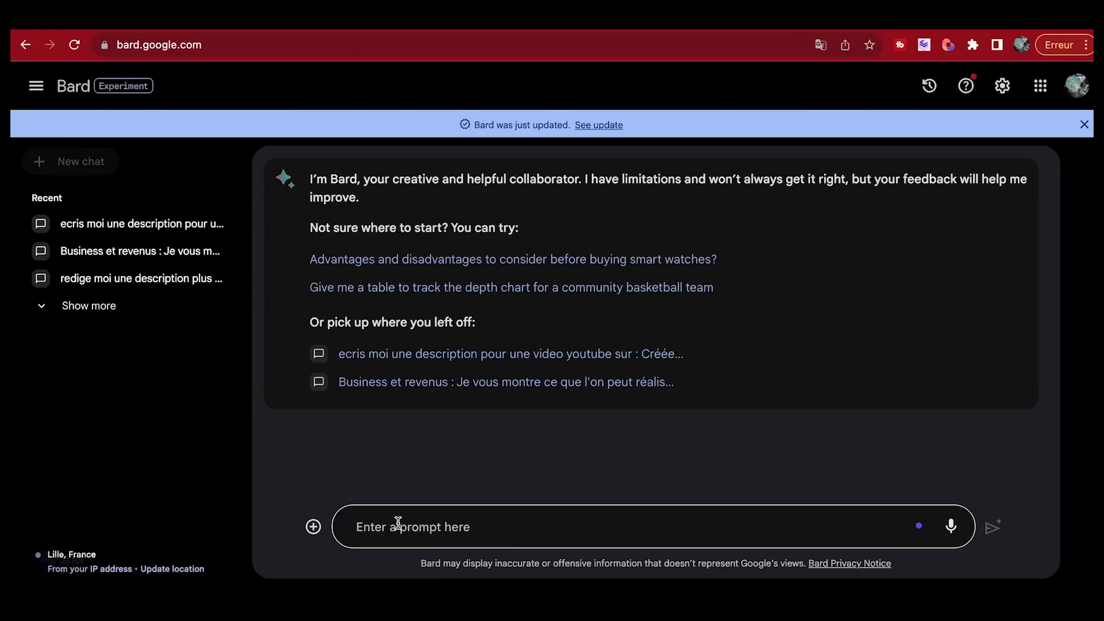
pyautogui.write('Donne moi une liste de 3 niches a haut potentiel commercial sur TikTok')
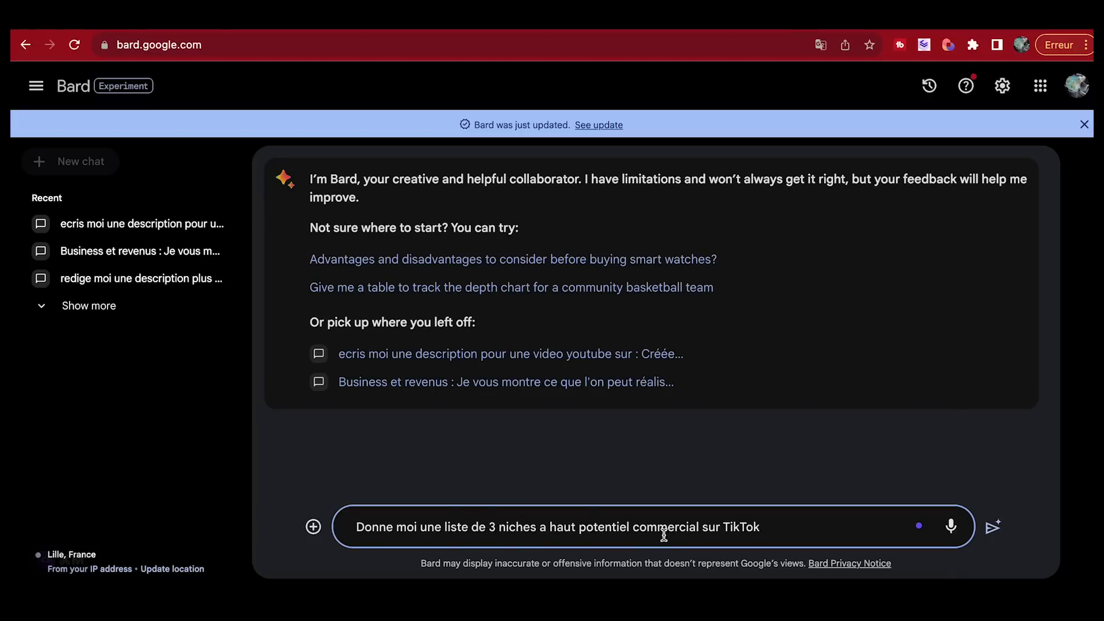
pyautogui.click(995, 529)
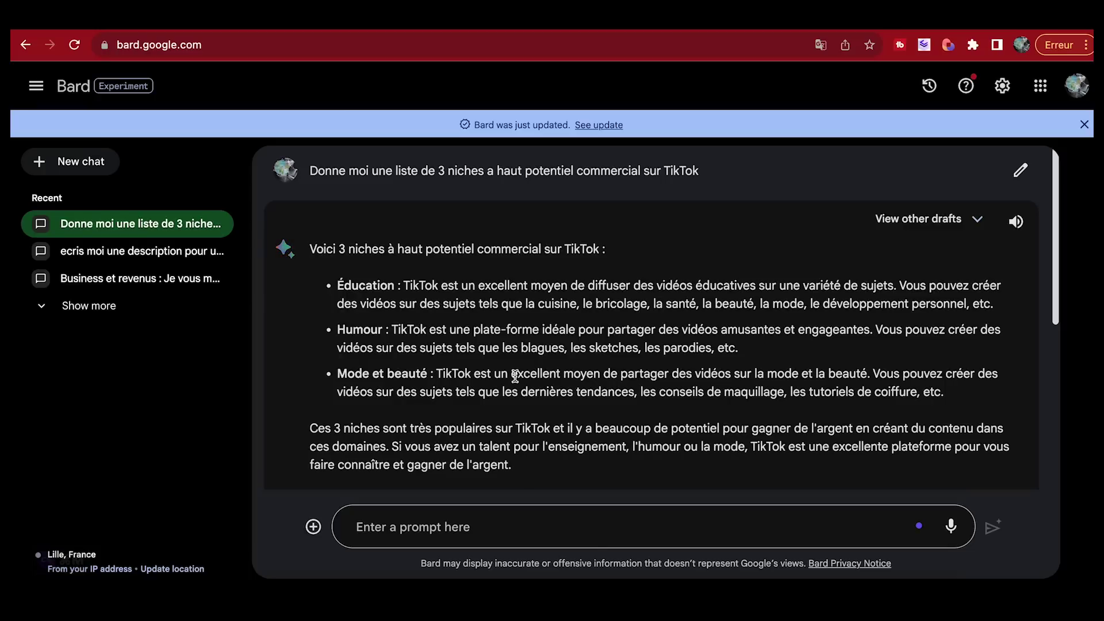
# Send the follow-up prompt "Donne moi une liste de 3 nouvelles niches a haut potentiel commercial sur TikTok".
pyautogui.click(527, 527)
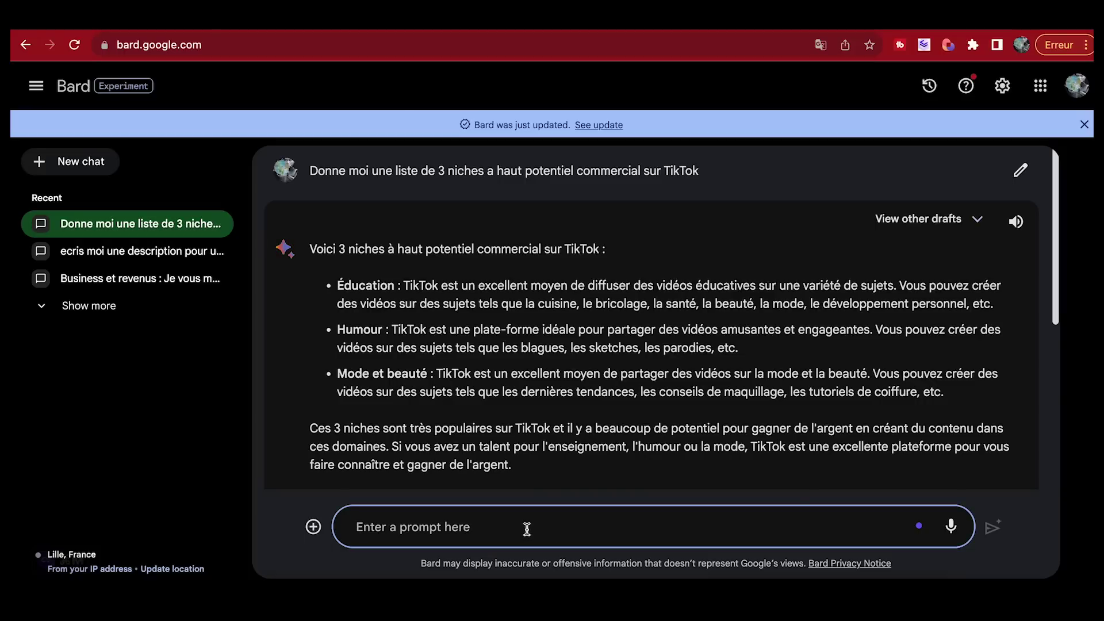
pyautogui.write('Donne moi une liste de 3 niches a haut potentiel commercial sur TikTok')
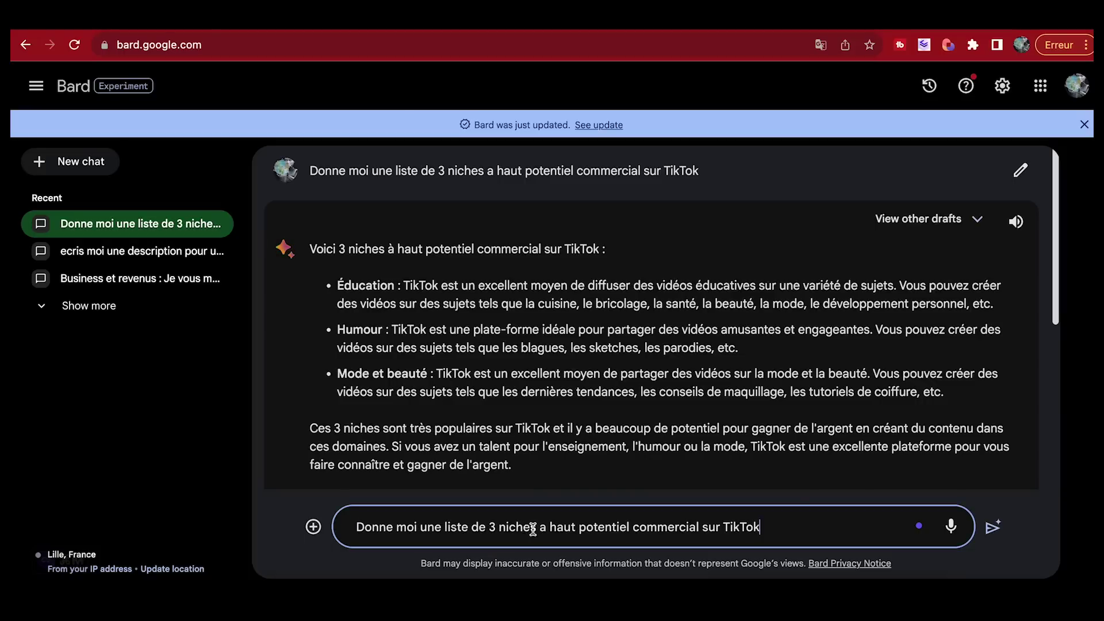
pyautogui.click(499, 527)
pyautogui.write('nouvelles')
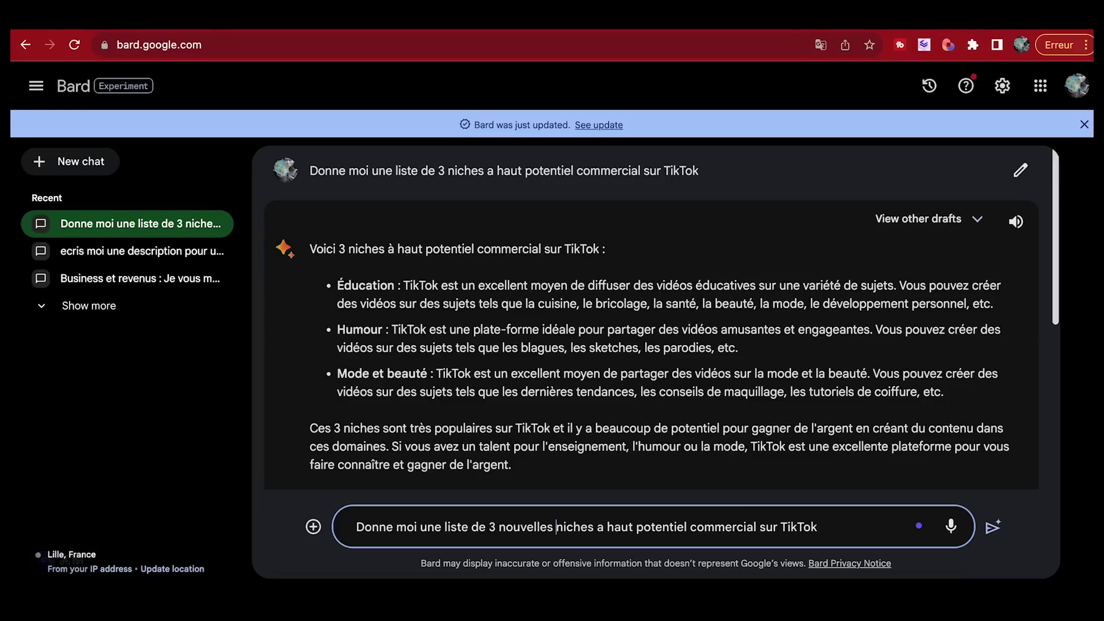
pyautogui.press('Return')
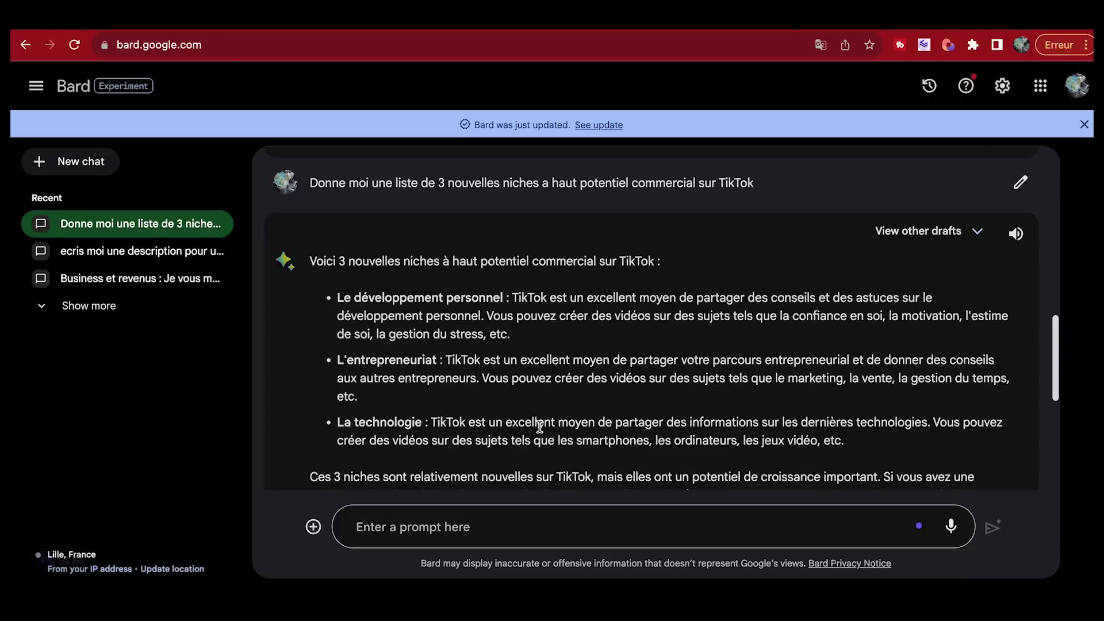
# Ask in French for a TikTok video description, in the second person singular, of a 3-point sports training plan that strengthens self-confidence.
pyautogui.scroll(-1, 538, 424)
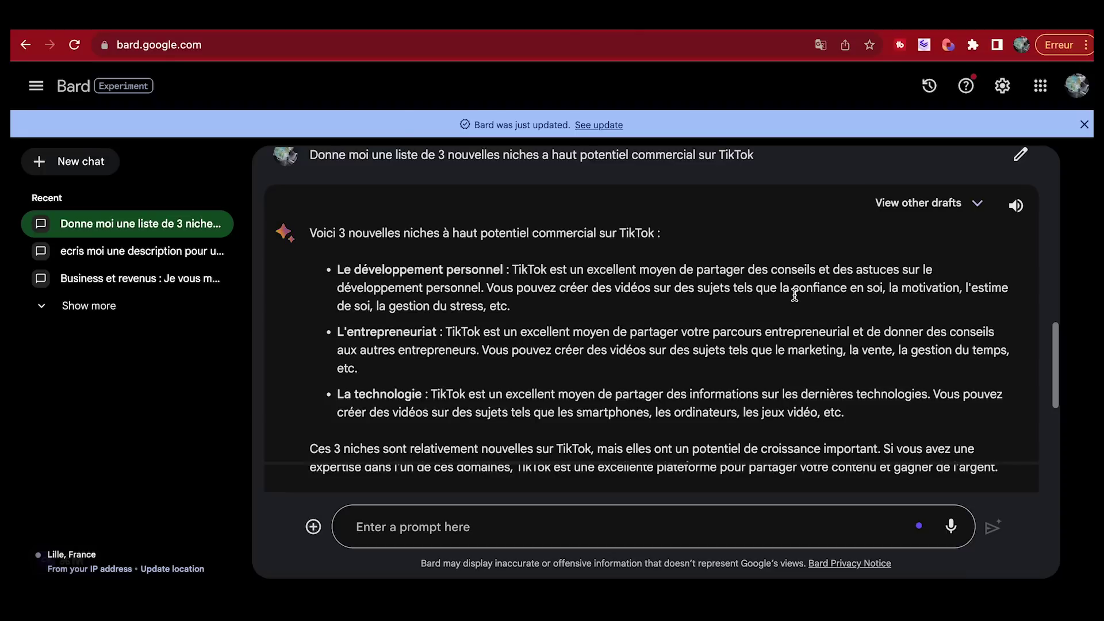
pyautogui.click(422, 532)
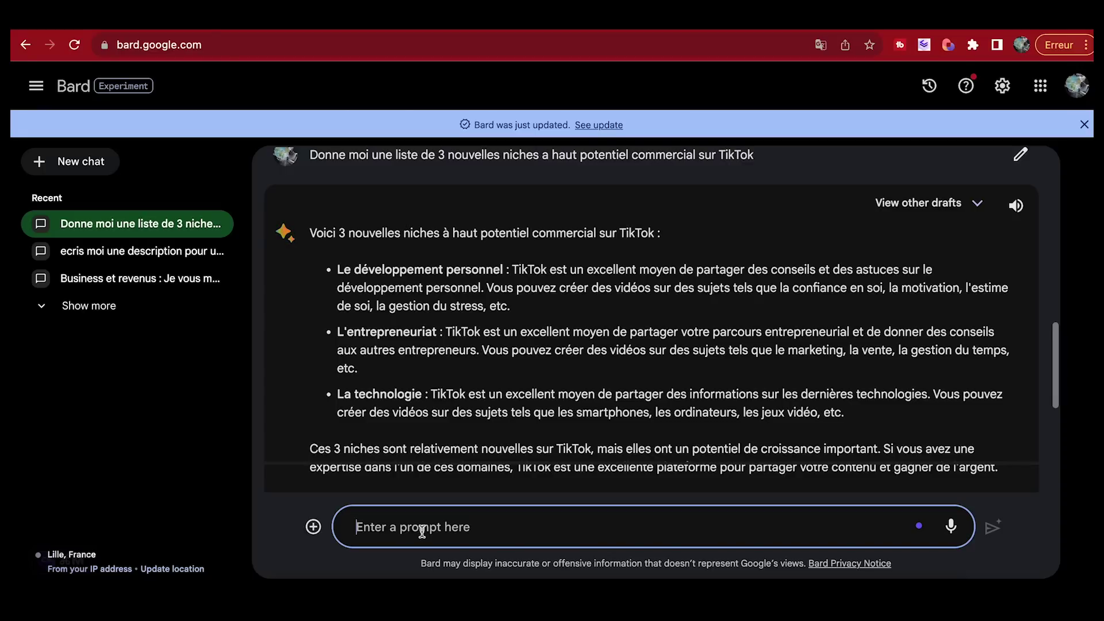
pyautogui.write("Ecris moi la description d'une video pour tiktok, a la deuxieme personne du singulier, pour decrire un plan d'entrainement sportif en 3 points permettant de renforcer la confiance en soi")
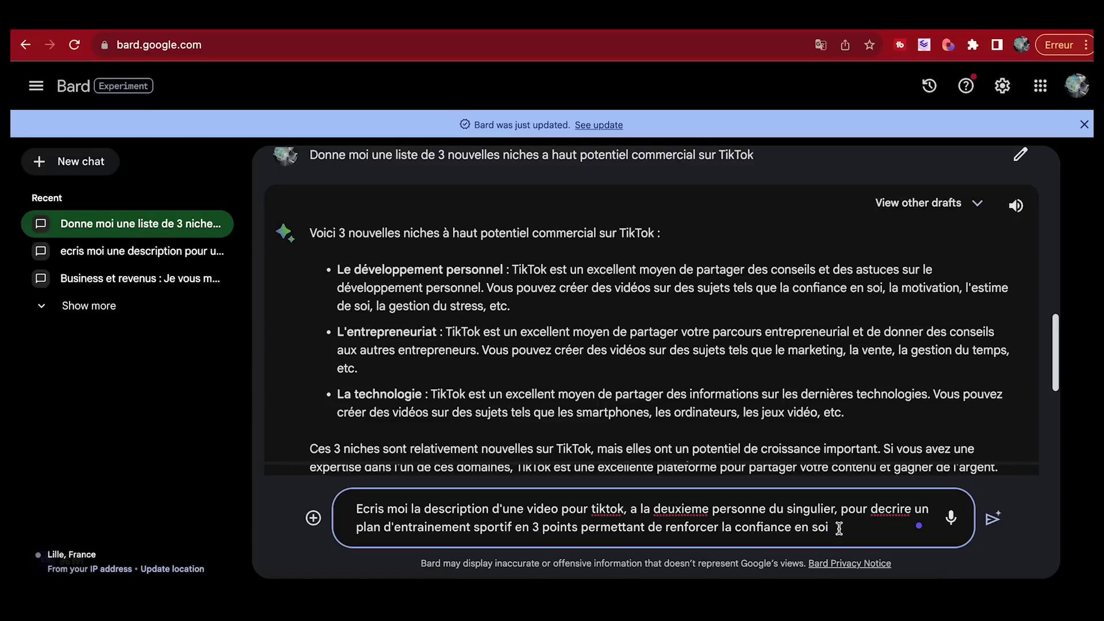
pyautogui.click(993, 520)
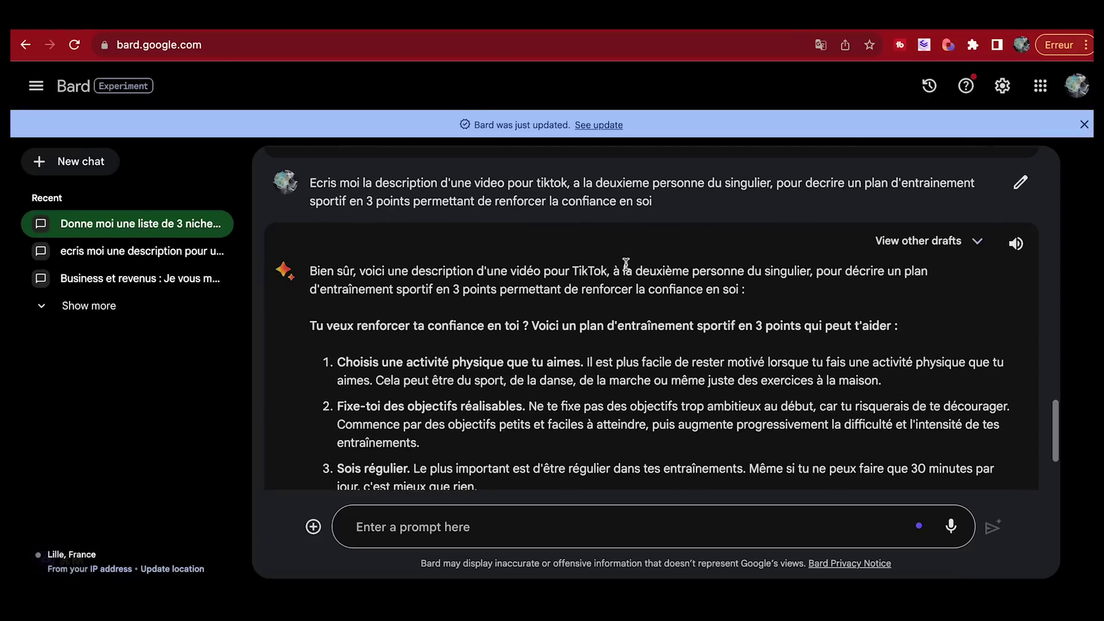
# Review the generated description and copy its text from "Tu veux renforcer ta confiance en toi ?" through the closing line about tagging.
pyautogui.scroll(-2, 483, 362)
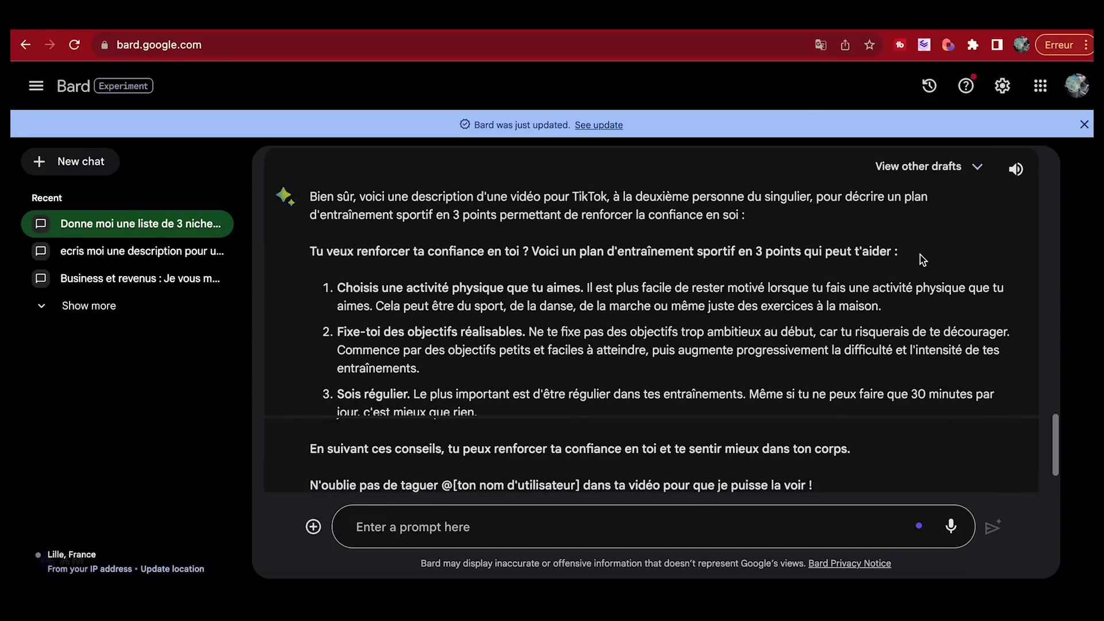
pyautogui.scroll(-1, 920, 254)
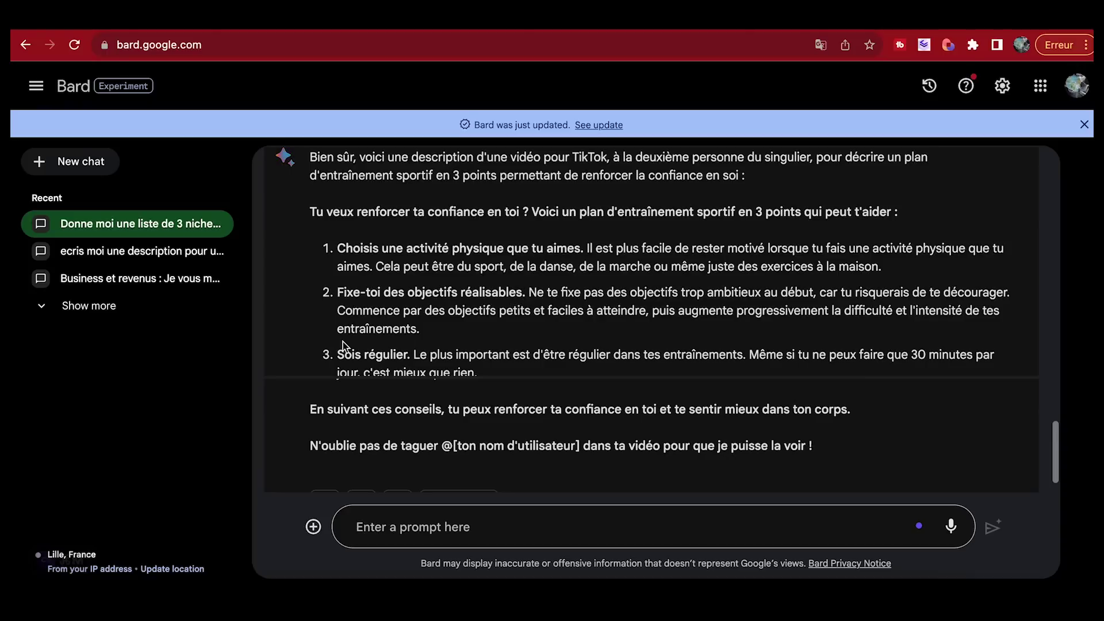
pyautogui.scroll(-1, 461, 326)
pyautogui.scroll(1, 461, 326)
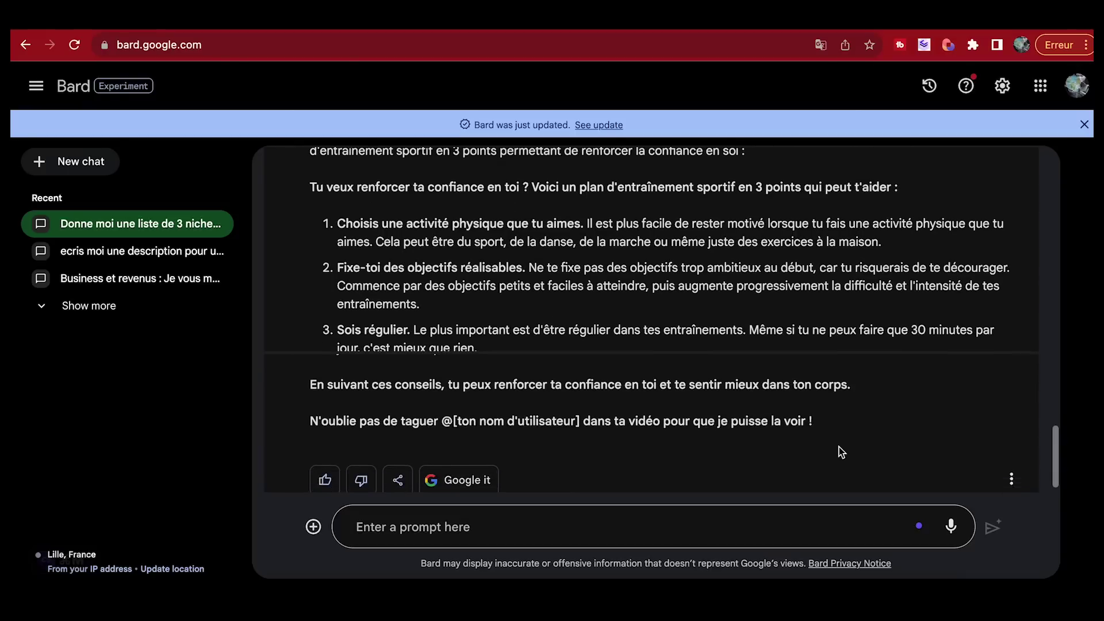
pyautogui.moveTo(831, 454)
pyautogui.mouseDown()
pyautogui.moveTo(628, 401)
pyautogui.moveTo(310, 222)
pyautogui.moveTo(314, 235)
pyautogui.moveTo(309, 219)
pyautogui.moveTo(547, 371)
pyautogui.moveTo(779, 429)
pyautogui.moveTo(826, 454)
pyautogui.mouseUp()
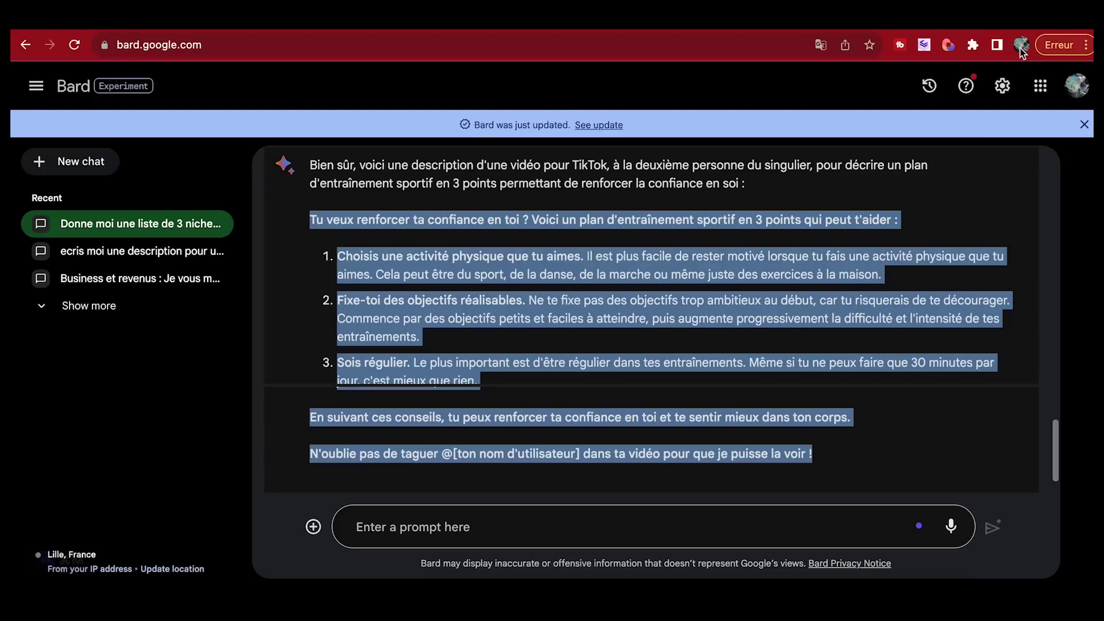
# Search the web for "speechify" on a new browser page and open the sponsored speechify.com result.
pyautogui.press('super+t')
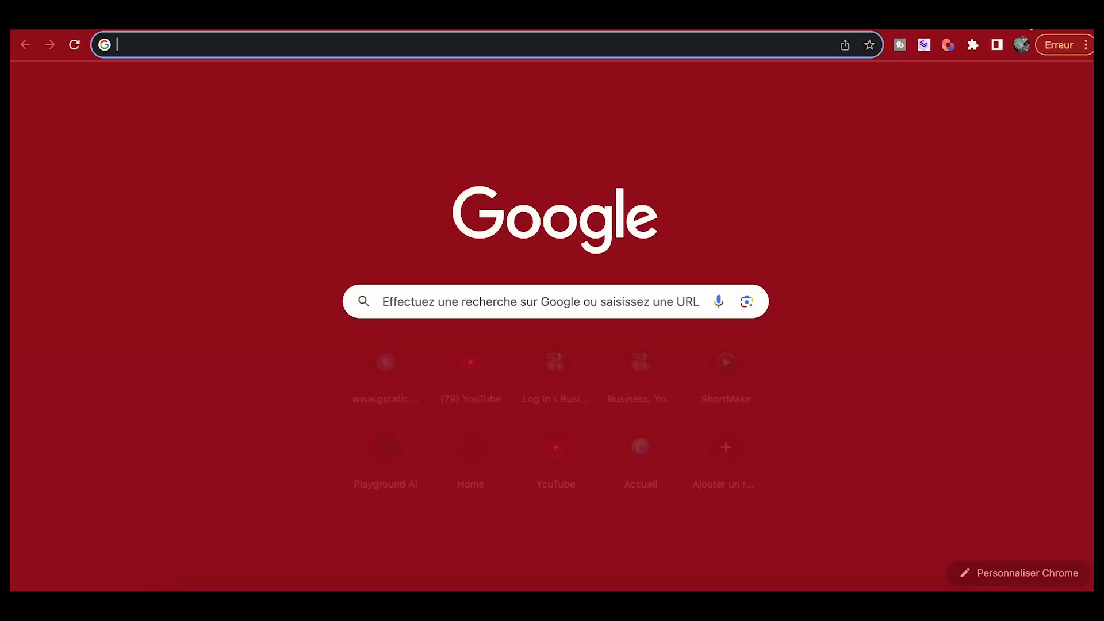
pyautogui.write('speechify')
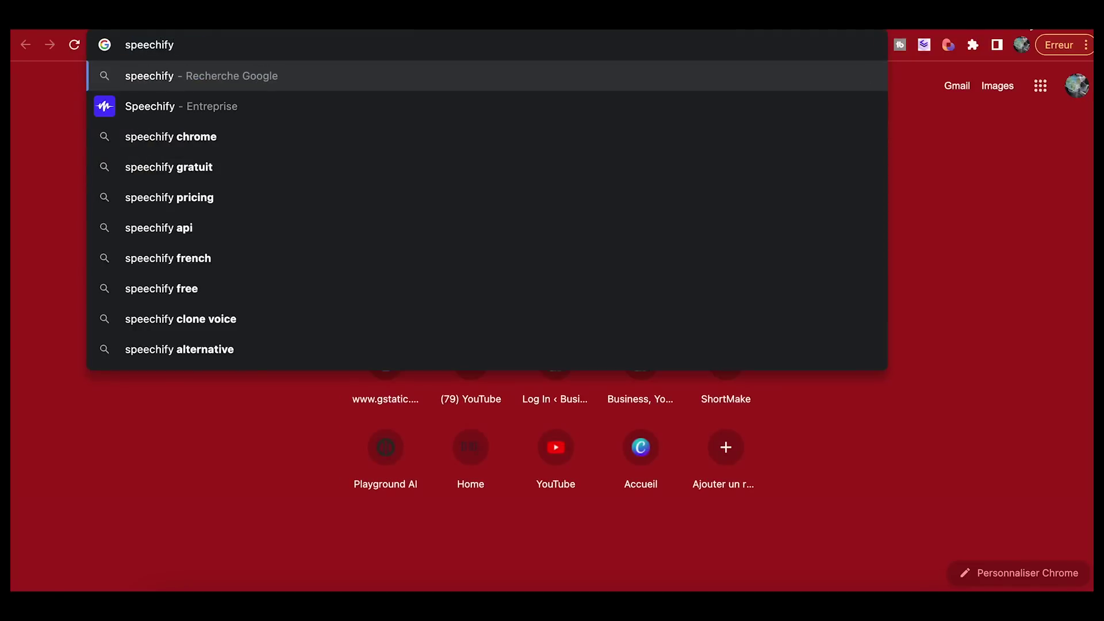
pyautogui.press('Return')
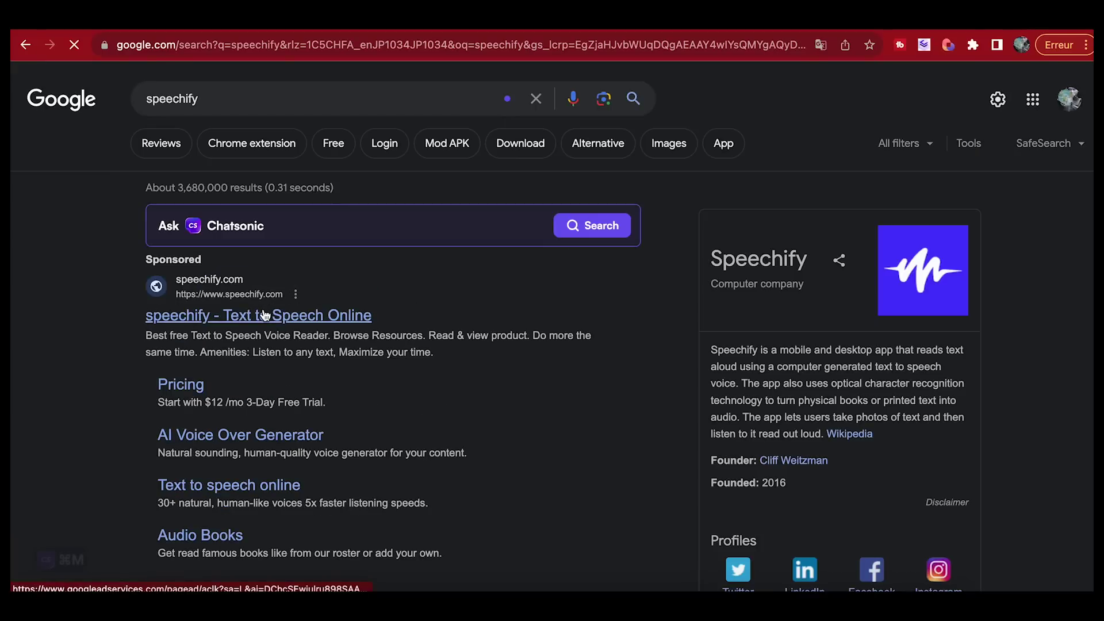
pyautogui.click(265, 315)
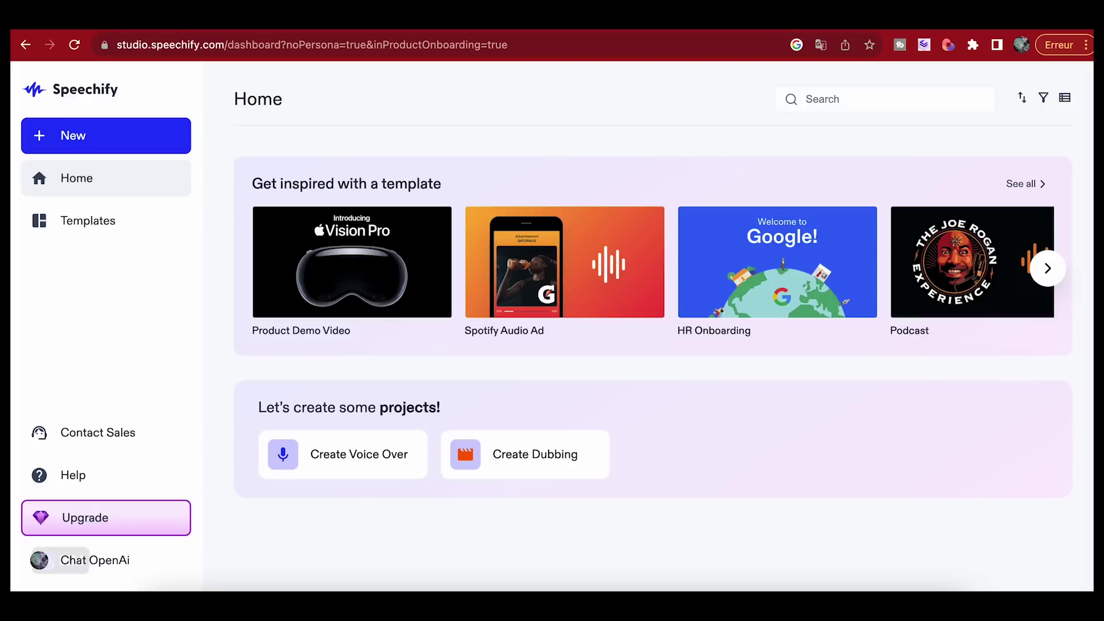
# Create a new Voice Over project in Speechify and open it in the editor.
pyautogui.click(364, 455)
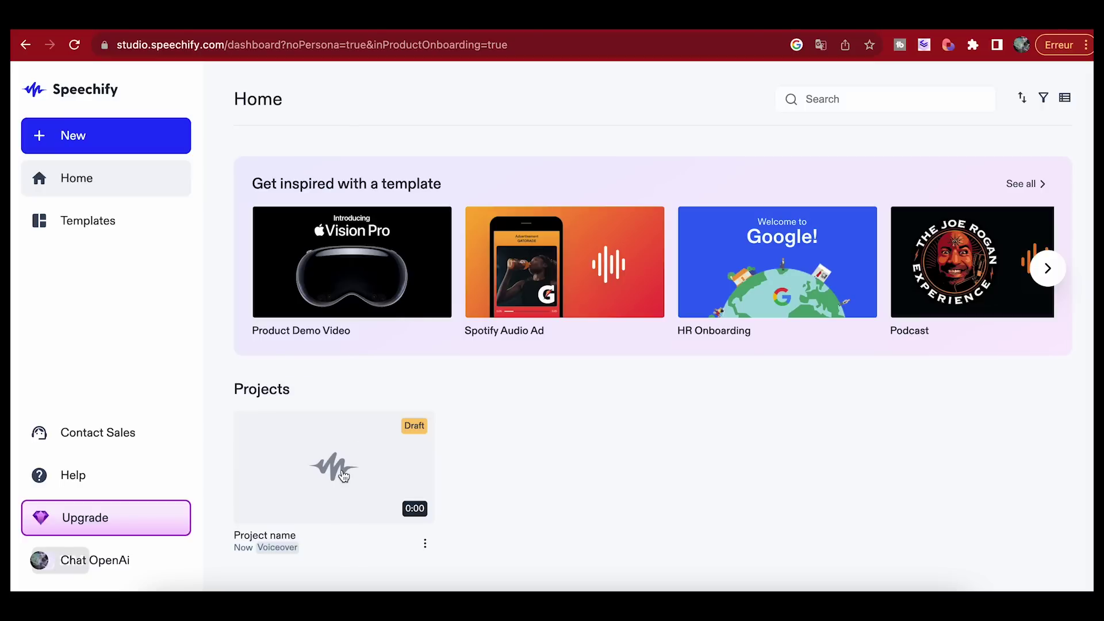
pyautogui.click(343, 476)
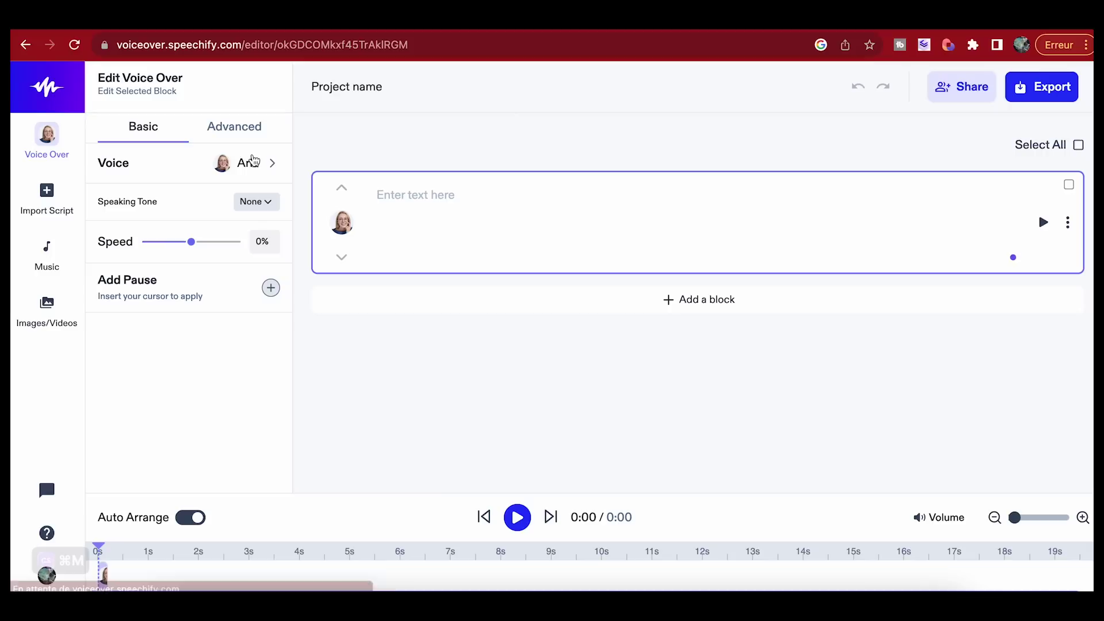
# Set the block's voice to Alain, French (France), and paste the copied description as the script.
pyautogui.click(343, 224)
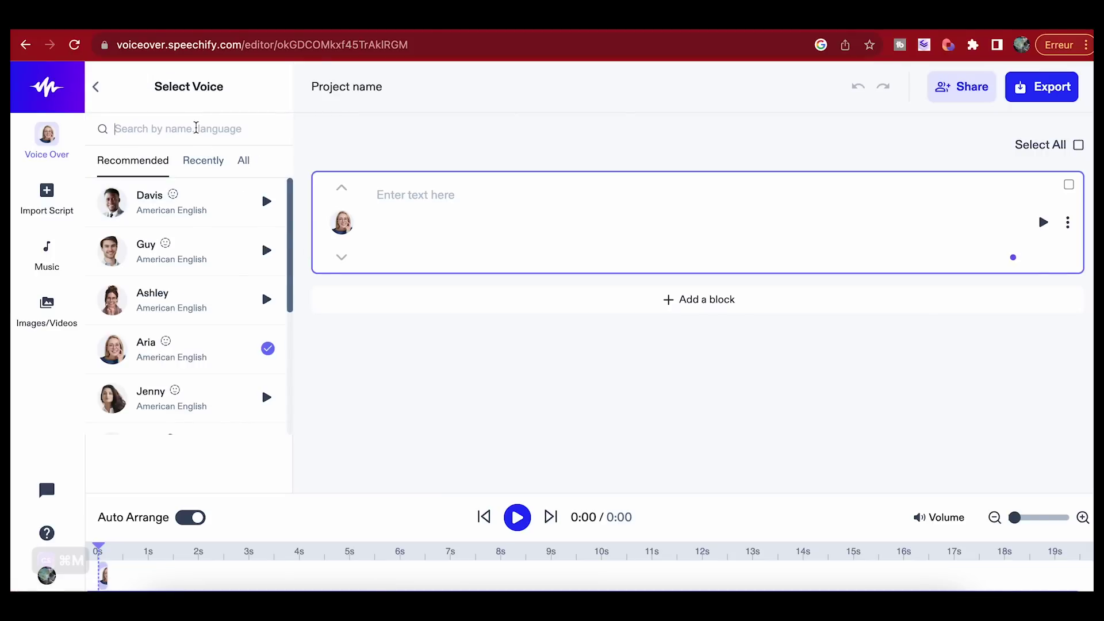
pyautogui.write('fr')
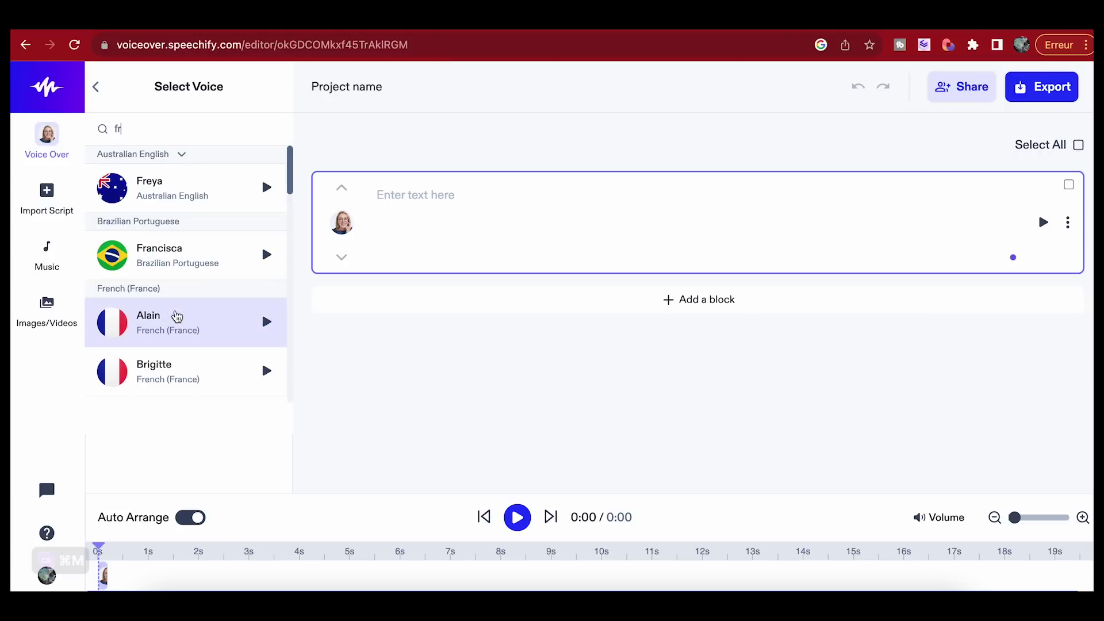
pyautogui.click(179, 316)
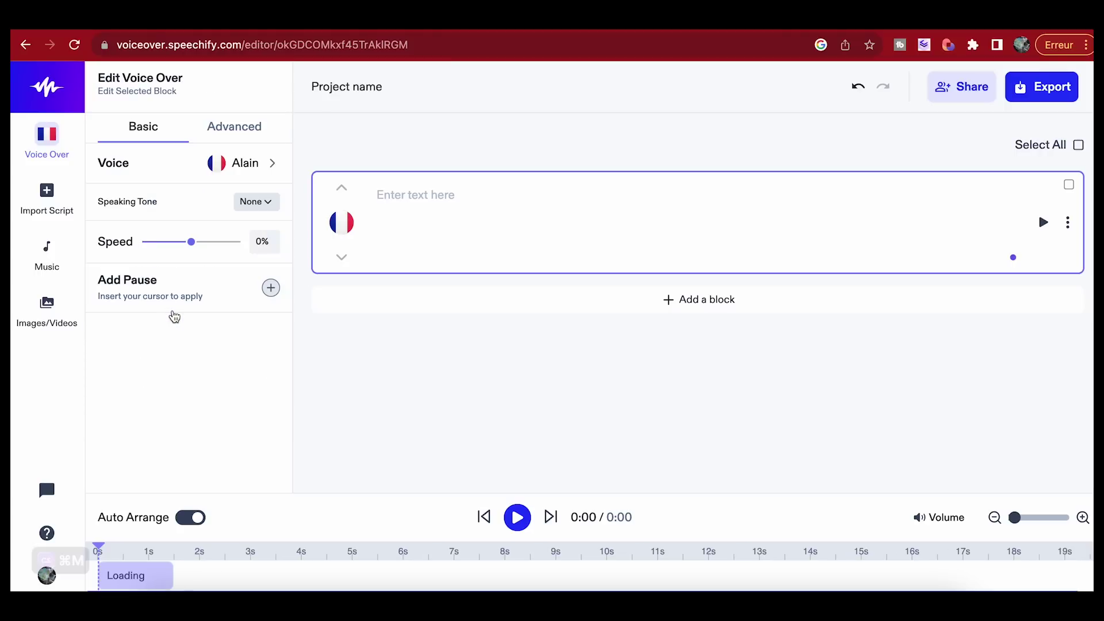
pyautogui.click(393, 204)
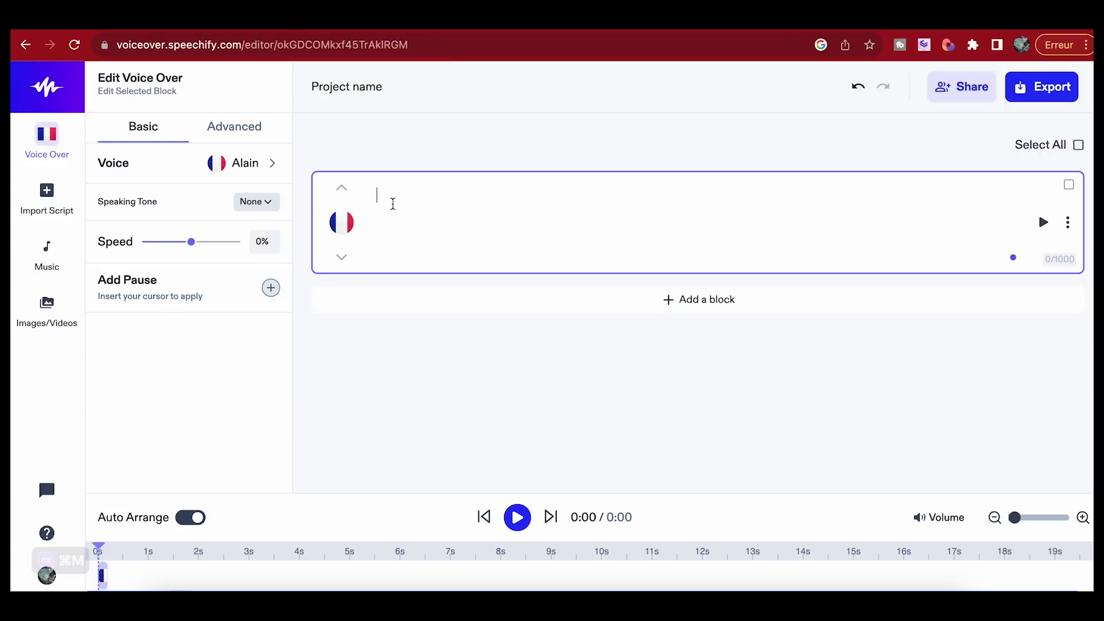
pyautogui.press('super+v')
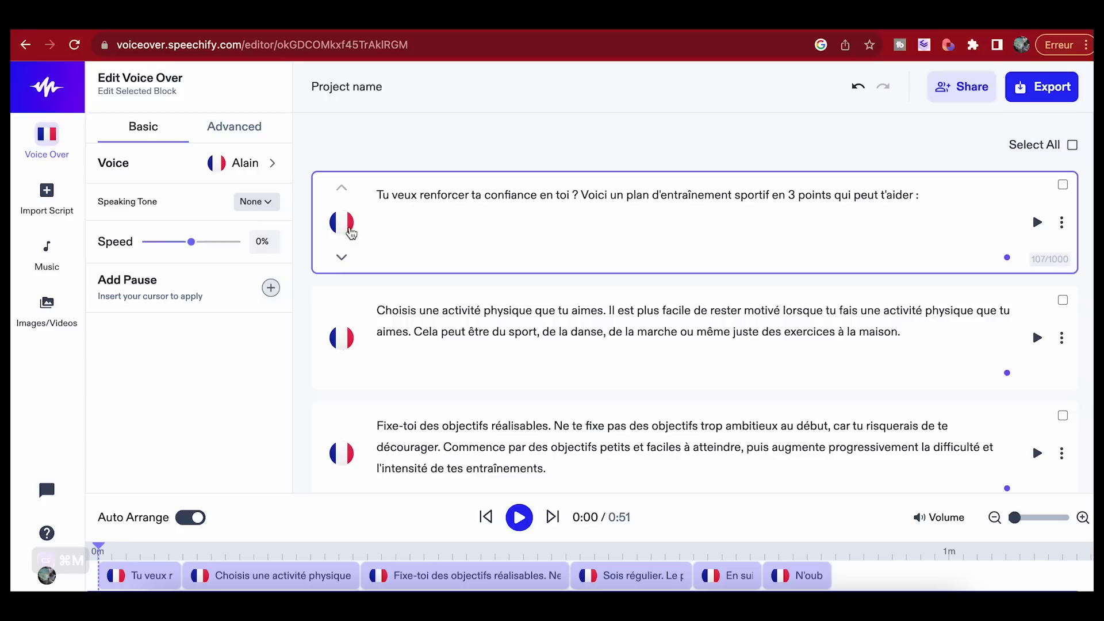
# Insert Extra Weak (250ms) pauses after "Tu veux renforcer ta confiance en toi ?" and at the end of the first block.
pyautogui.click(271, 287)
pyautogui.click(213, 325)
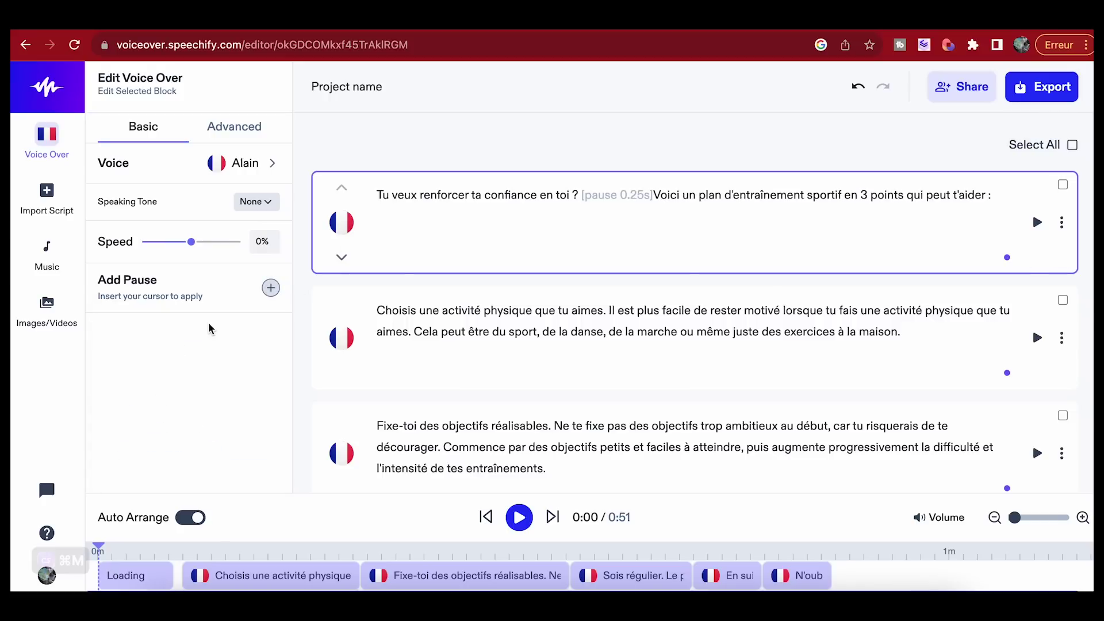
pyautogui.click(1005, 197)
pyautogui.click(271, 287)
pyautogui.click(210, 325)
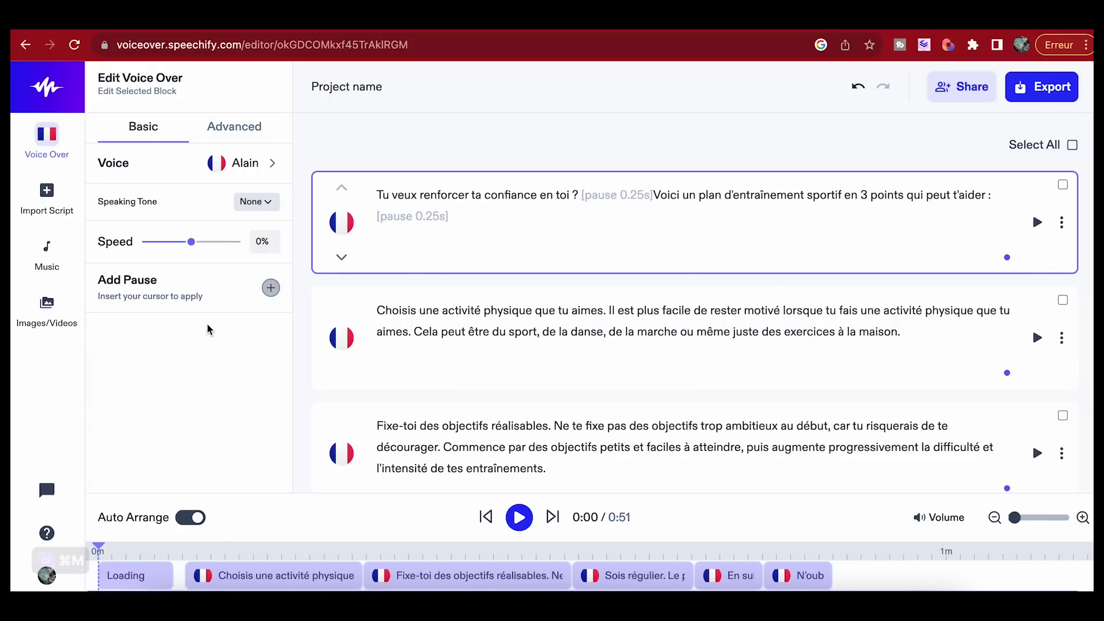
# Insert an Extra Weak (250ms) pause after each of the three sentences in the second block, "Choisis une activité physique que tu aimes".
pyautogui.click(611, 313)
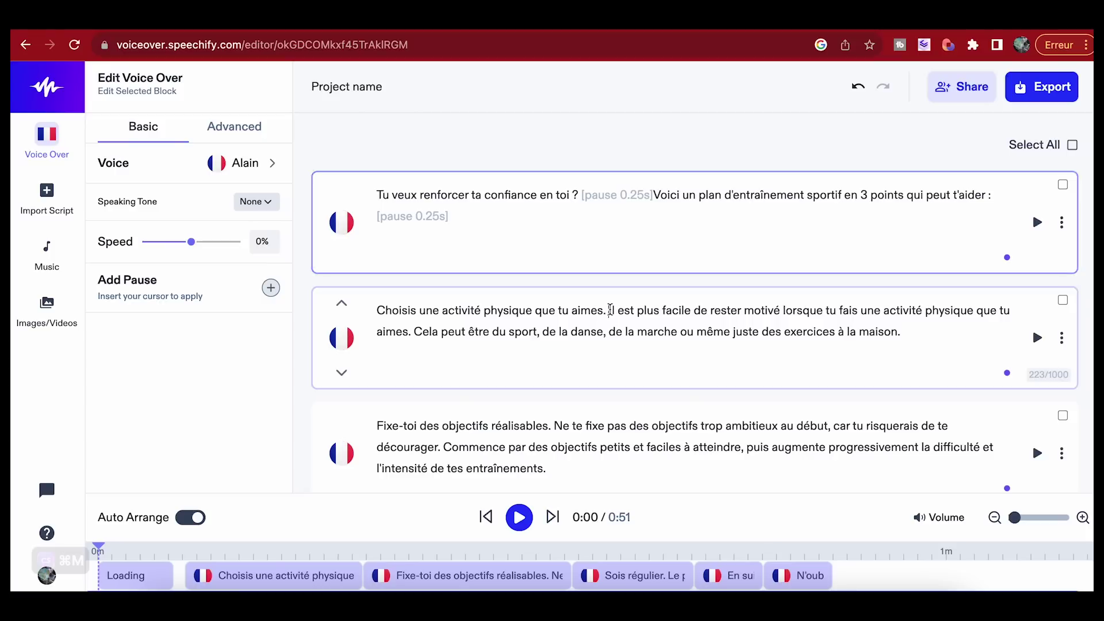
pyautogui.click(271, 287)
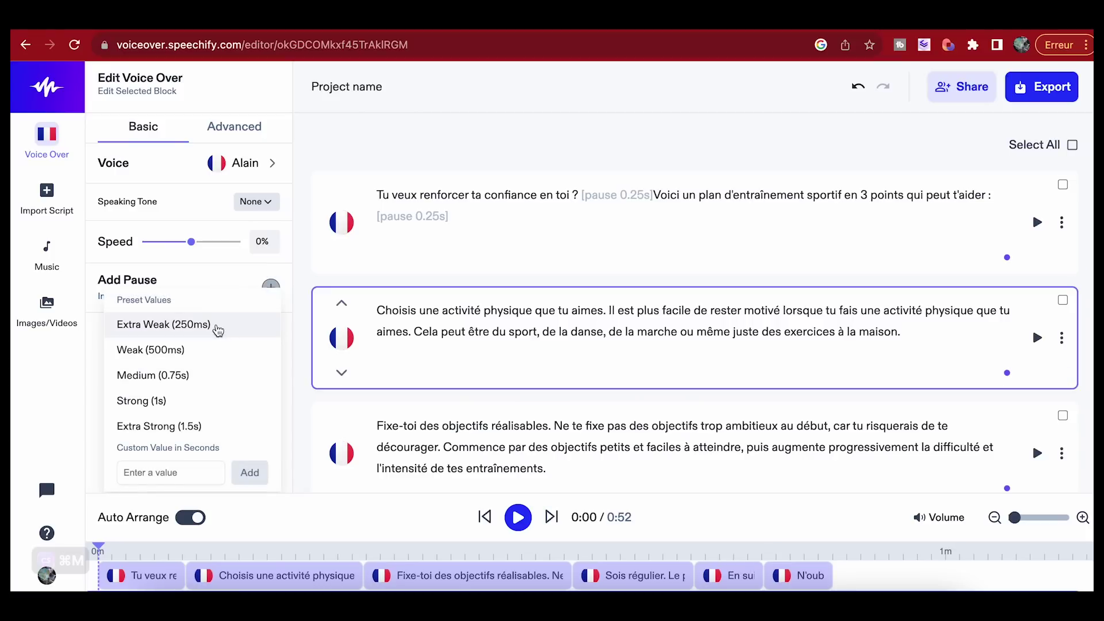
pyautogui.click(217, 325)
pyautogui.click(501, 332)
pyautogui.click(271, 288)
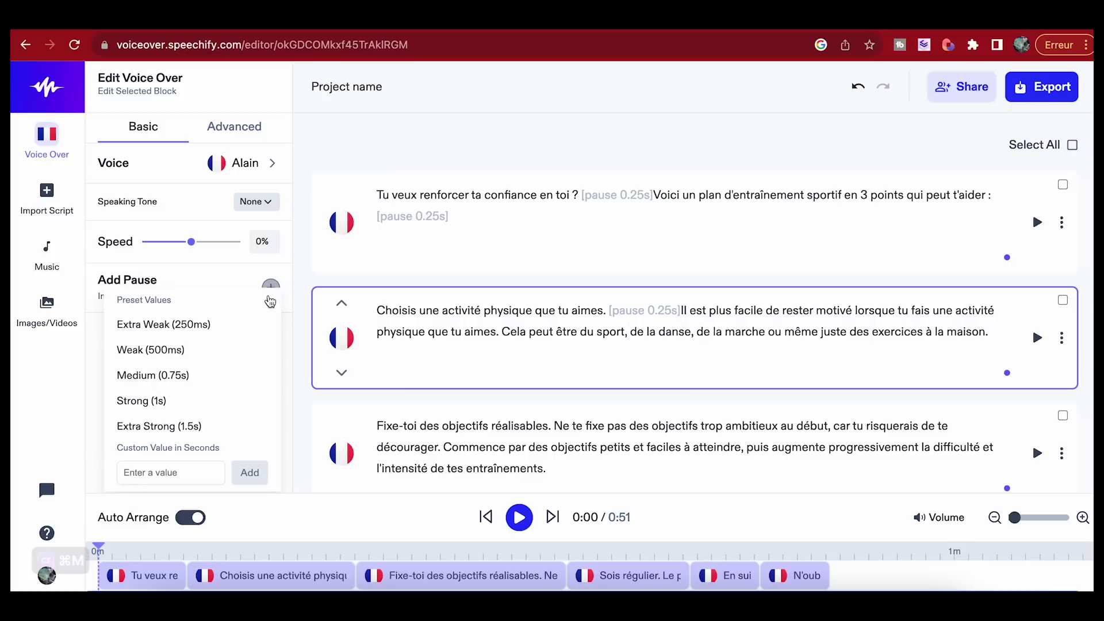
pyautogui.click(217, 325)
pyautogui.click(454, 350)
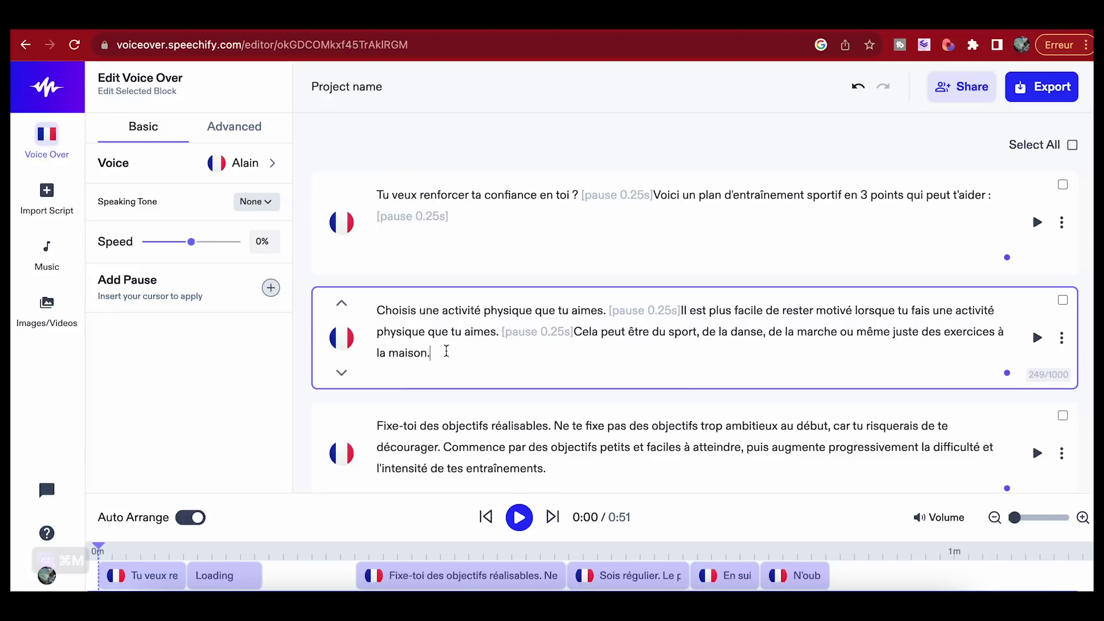
pyautogui.click(271, 287)
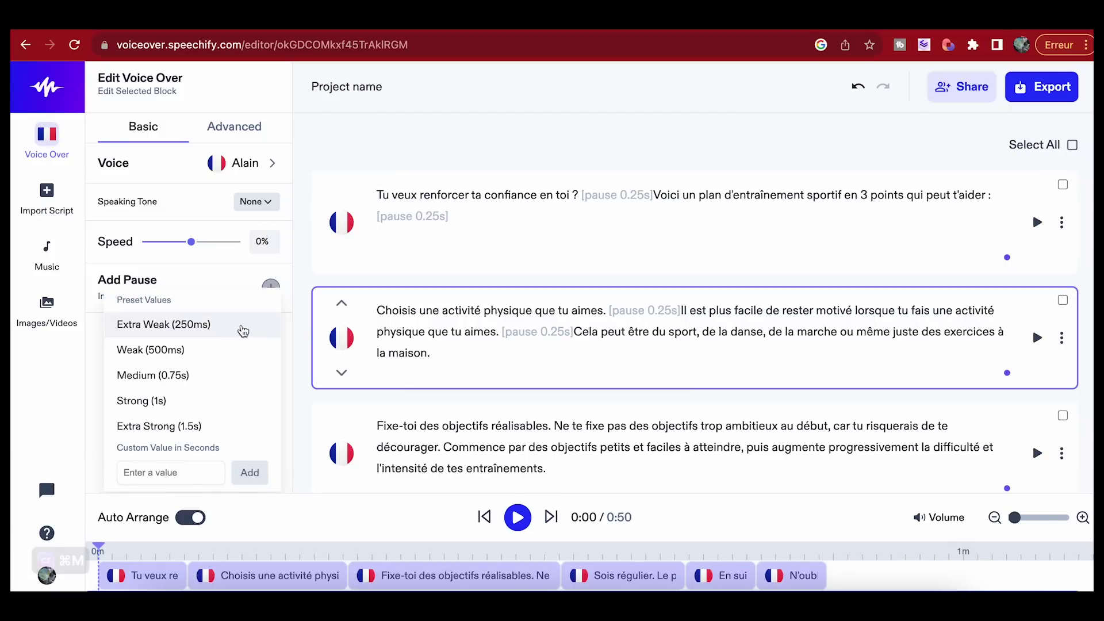
pyautogui.click(218, 325)
pyautogui.scroll(-3, 426, 373)
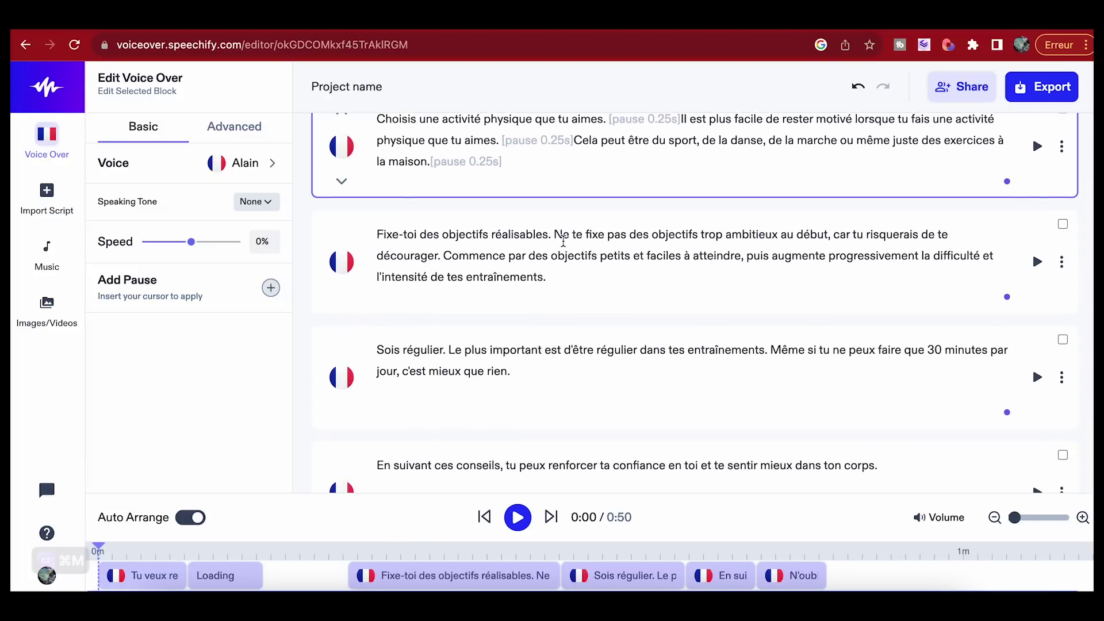
pyautogui.scroll(3, 556, 237)
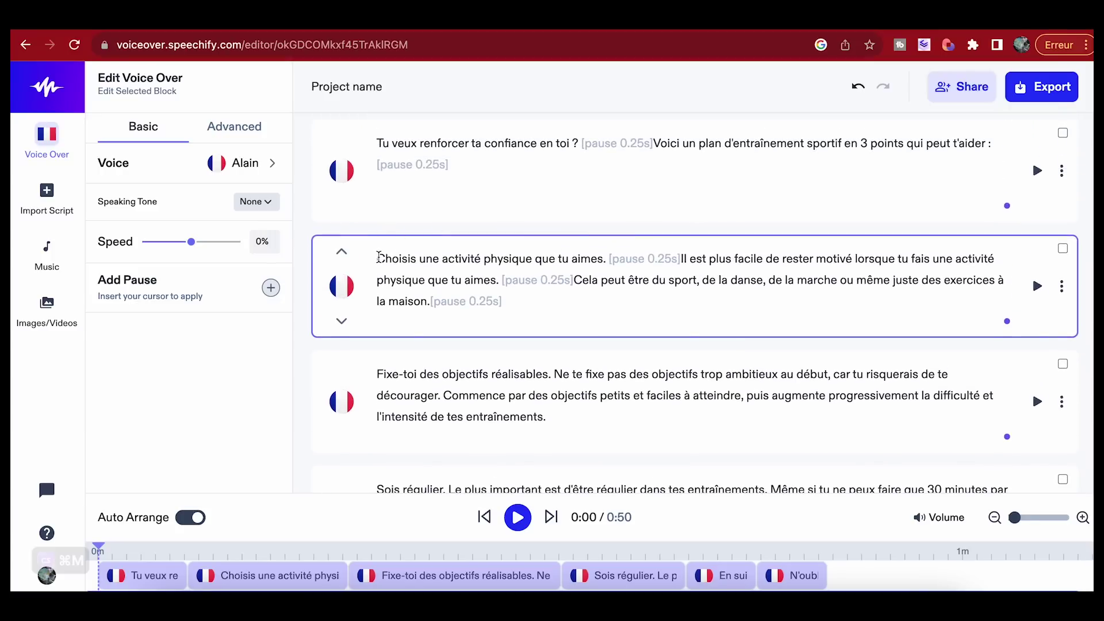
# Prefix the second block, "Choisis une activité physique", with "Point numéro :" followed by an Extra Weak (250ms) pause.
pyautogui.click(378, 258)
pyautogui.write('Point nume')
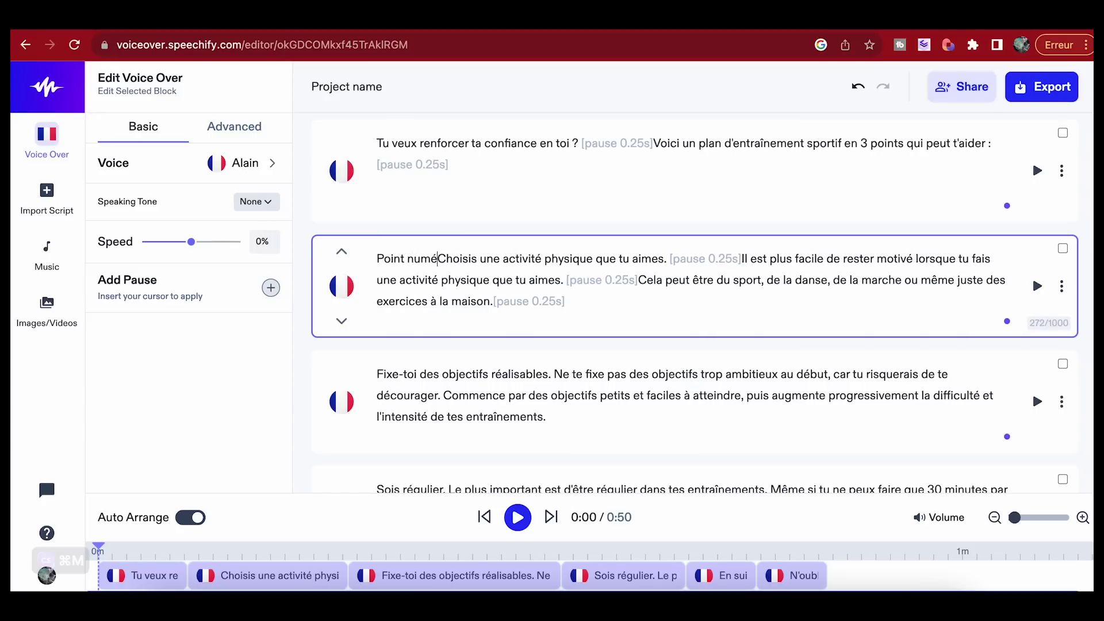
pyautogui.write('ro :')
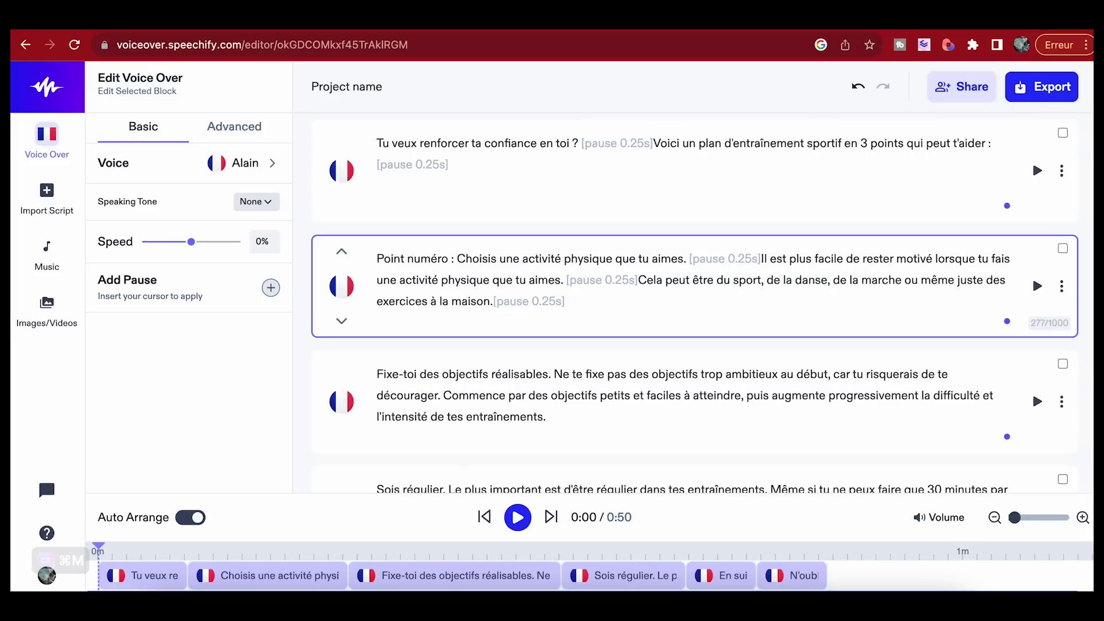
pyautogui.click(271, 287)
pyautogui.click(222, 320)
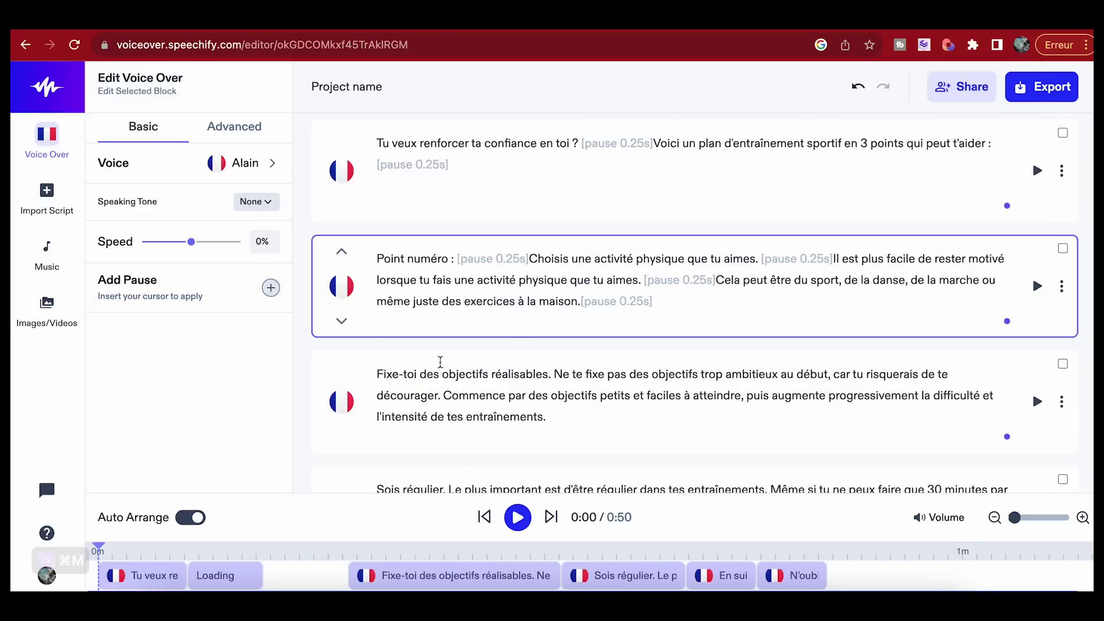
# Prefix the third block, "Fixe-toi des objectifs réalisables", with "Point numéro 2 :" followed by an Extra Weak (250ms) pause.
pyautogui.click(378, 376)
pyautogui.write('Point nume')
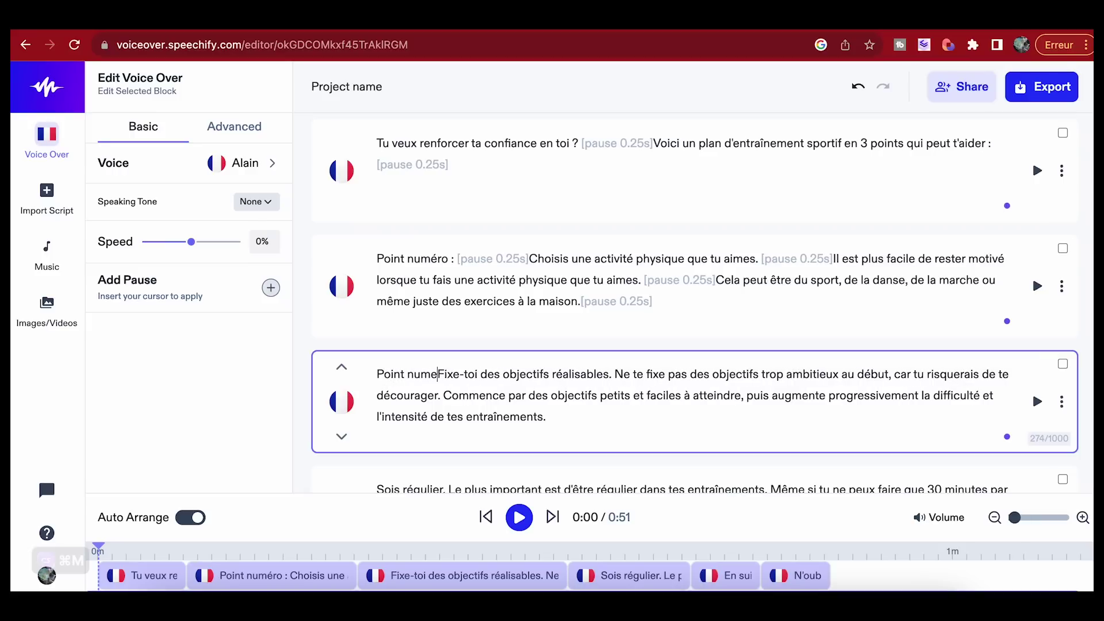
pyautogui.write('2')
pyautogui.press('BackSpace')
pyautogui.press('BackSpace')
pyautogui.write('e')
pyautogui.write('2ro 2 ')
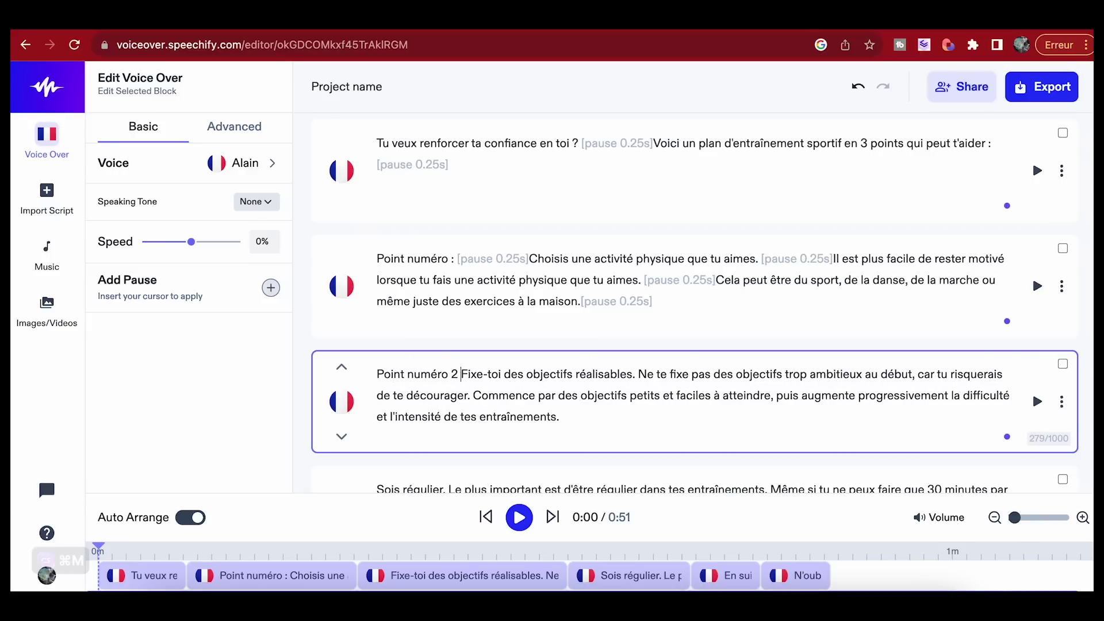
pyautogui.write(':')
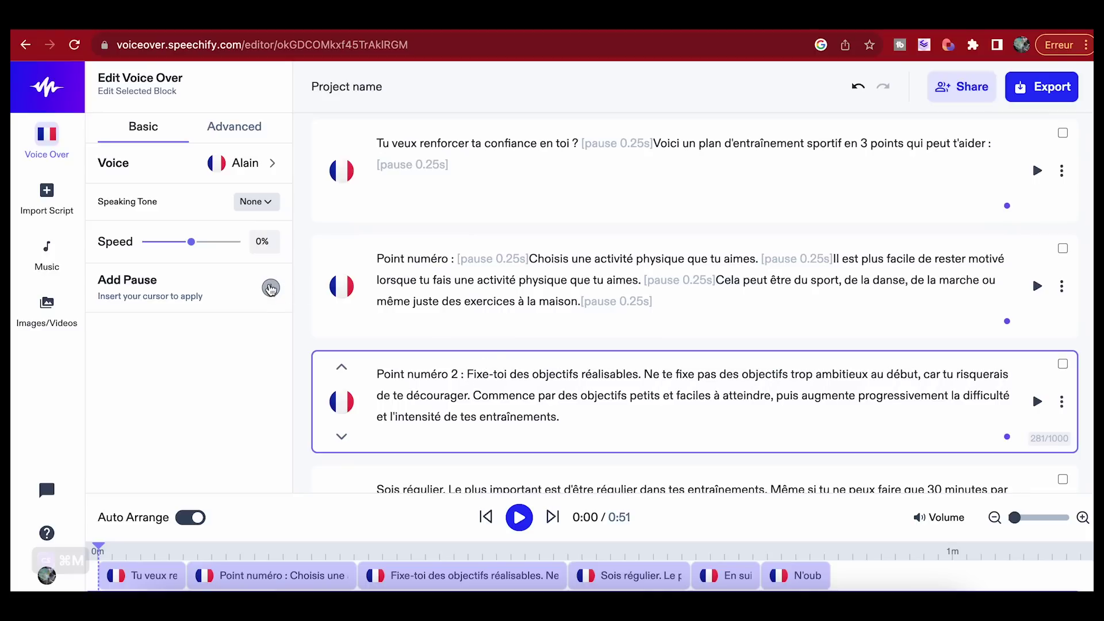
pyautogui.click(270, 288)
pyautogui.click(203, 322)
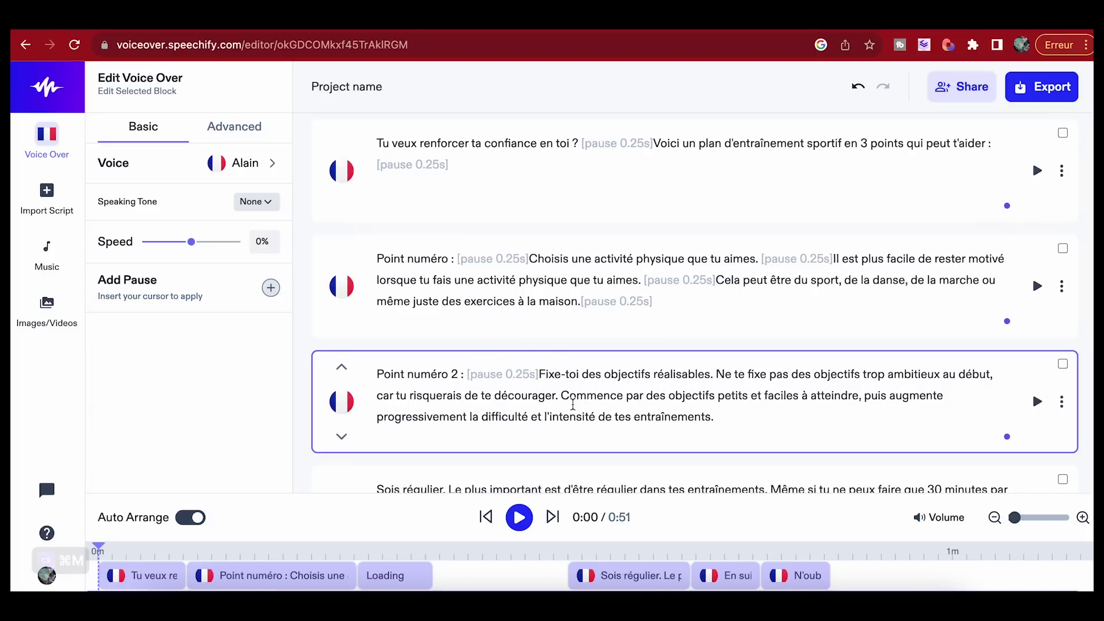
# Copy the "Point numéro 2 :" prefix to the start of the "Sois régulier" block, change its number to 3, and add an Extra Weak (250ms) pause after it.
pyautogui.scroll(-3, 572, 404)
pyautogui.click(376, 348)
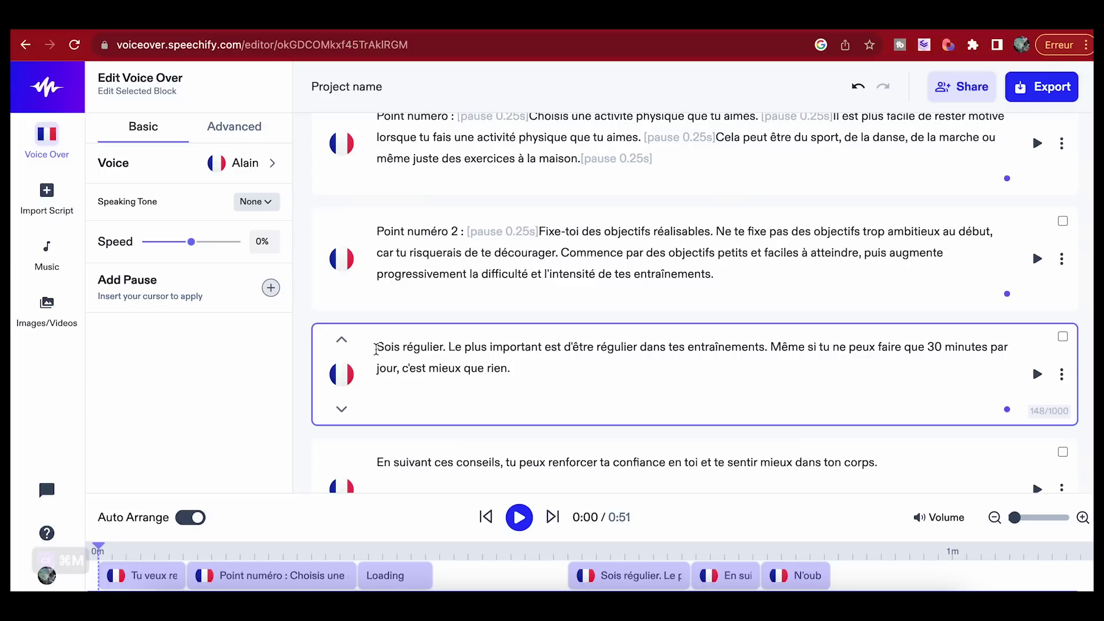
pyautogui.moveTo(463, 231); pyautogui.dragTo(378, 232)
pyautogui.press('super+c')
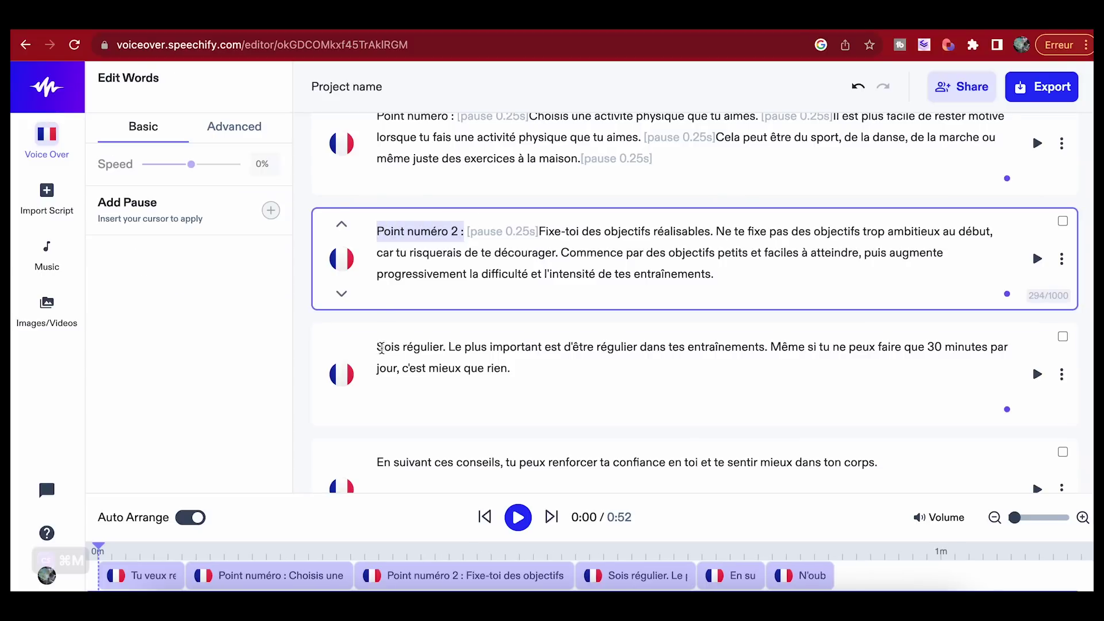
pyautogui.click(378, 347)
pyautogui.press('super+v')
pyautogui.click(453, 347)
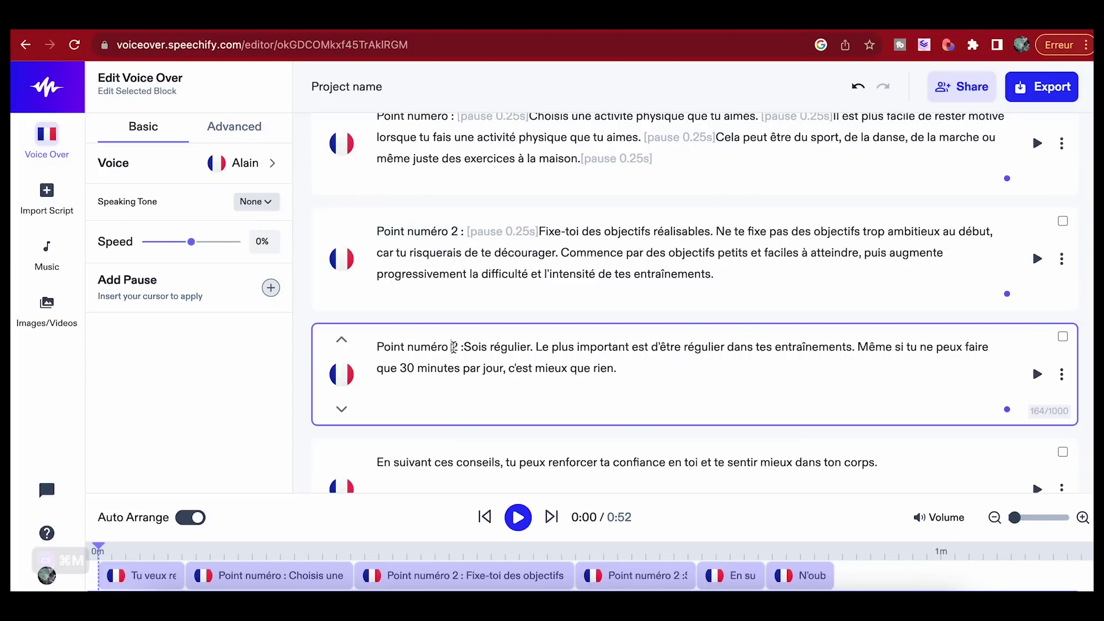
pyautogui.press('Delete')
pyautogui.write('3')
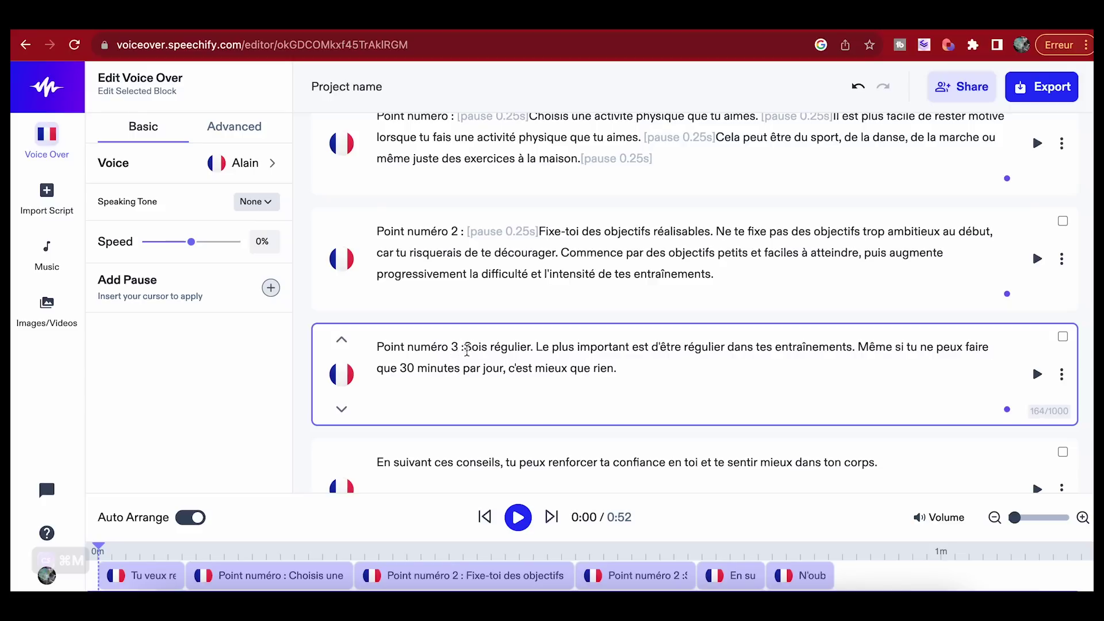
pyautogui.click(465, 348)
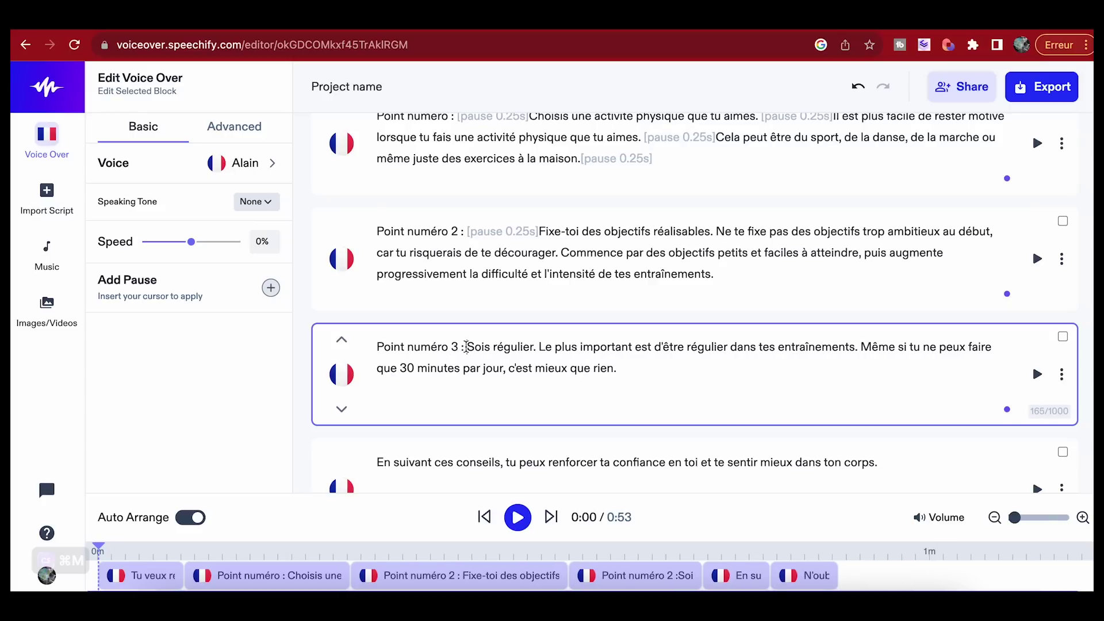
pyautogui.click(271, 287)
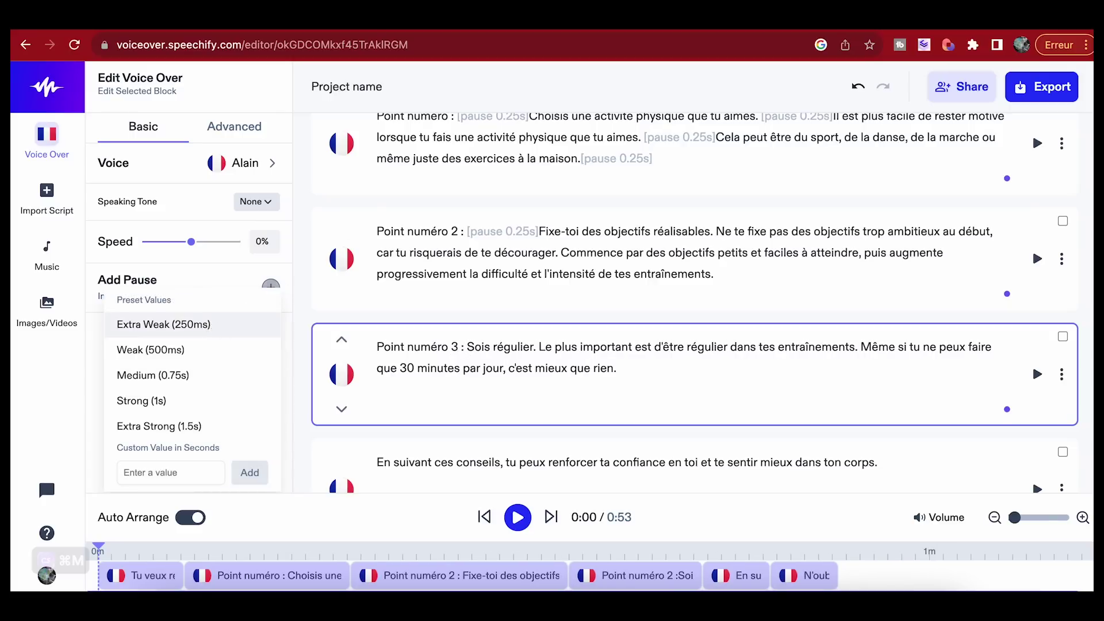
pyautogui.click(213, 327)
# Insert Extra Weak (250ms) pauses at the end of the "Point numéro 3" and "Point numéro 2" blocks.
pyautogui.click(694, 370)
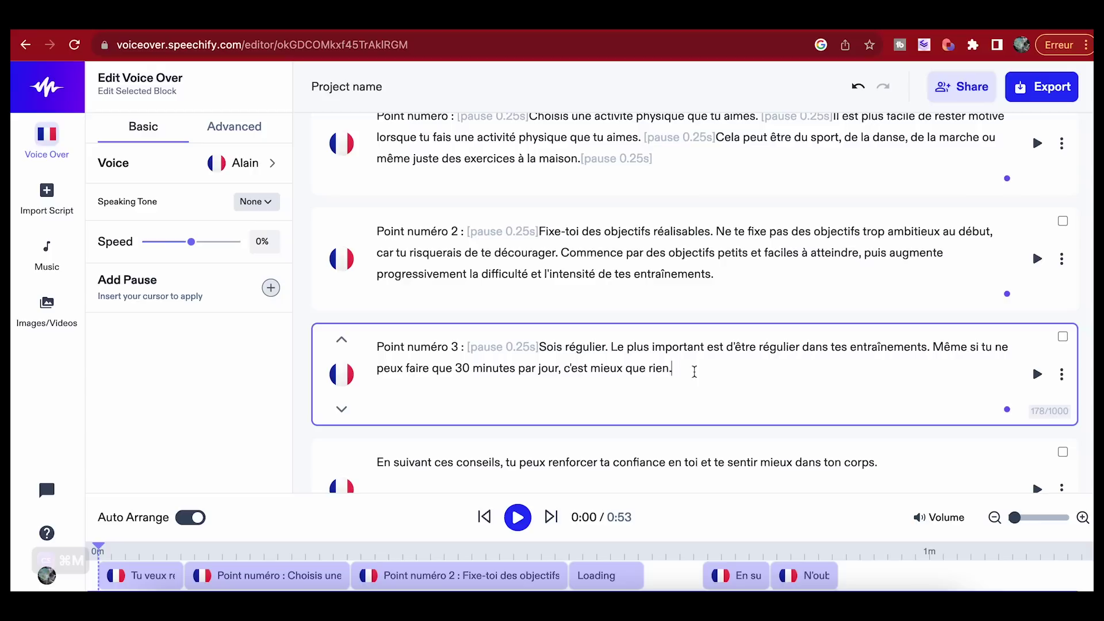
pyautogui.click(271, 288)
pyautogui.click(227, 328)
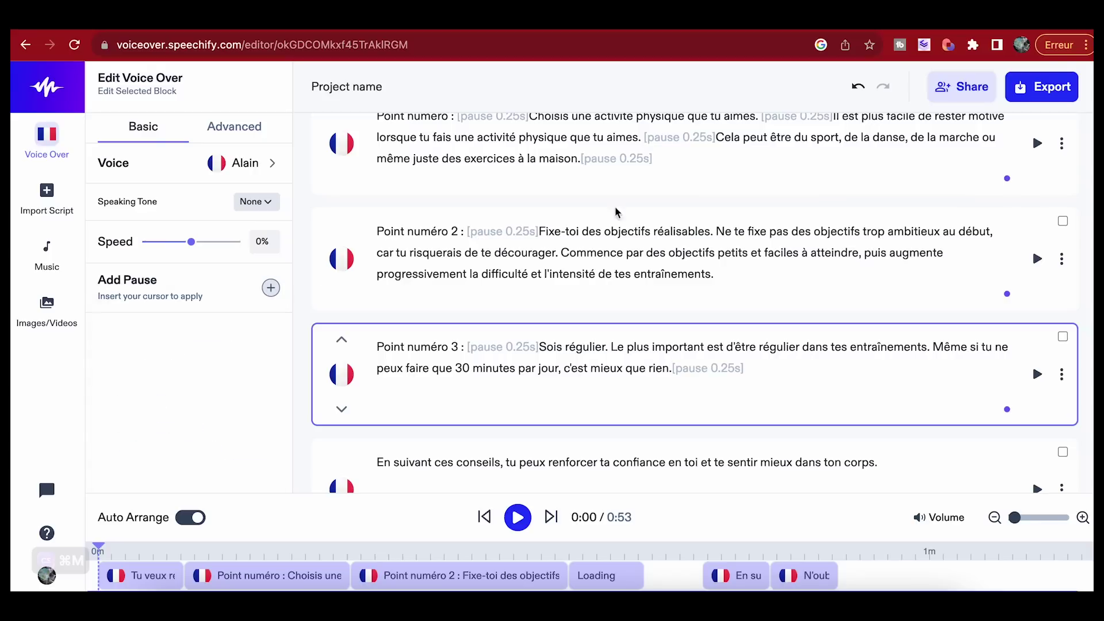
pyautogui.click(726, 273)
pyautogui.click(270, 288)
pyautogui.click(226, 328)
pyautogui.scroll(-2, 446, 365)
pyautogui.click(884, 340)
pyautogui.click(270, 287)
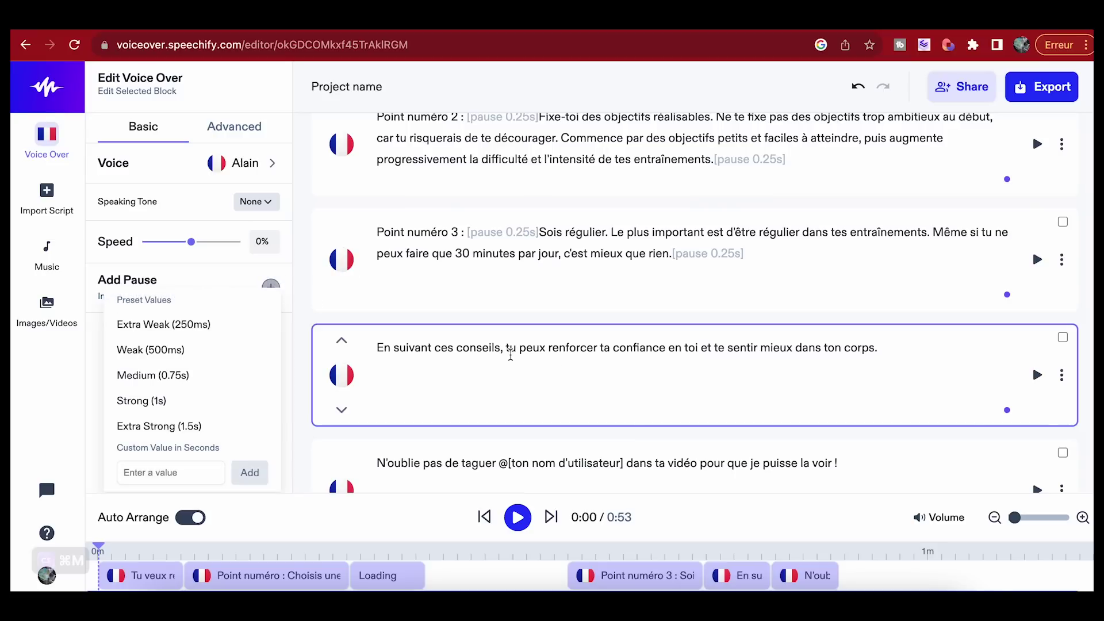
# In the last block, replace "taguer @[ton nom d'utilisateur]" with "t'abonner pour recevoir mes prochaines".
pyautogui.scroll(-3, 562, 374)
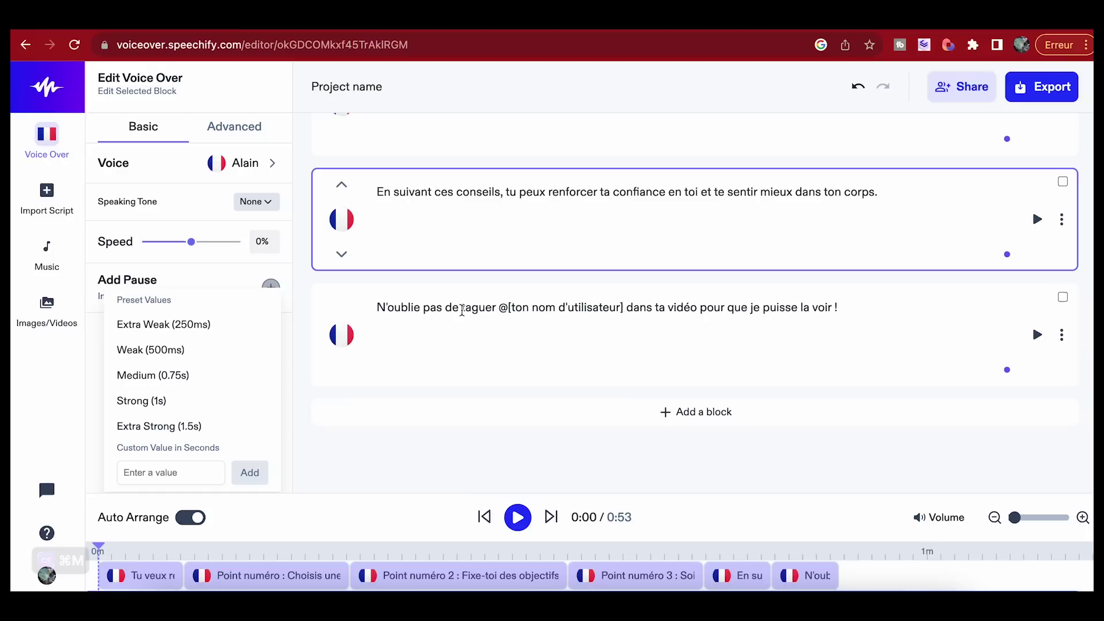
pyautogui.moveTo(461, 309); pyautogui.dragTo(624, 310)
pyautogui.press('BackSpace')
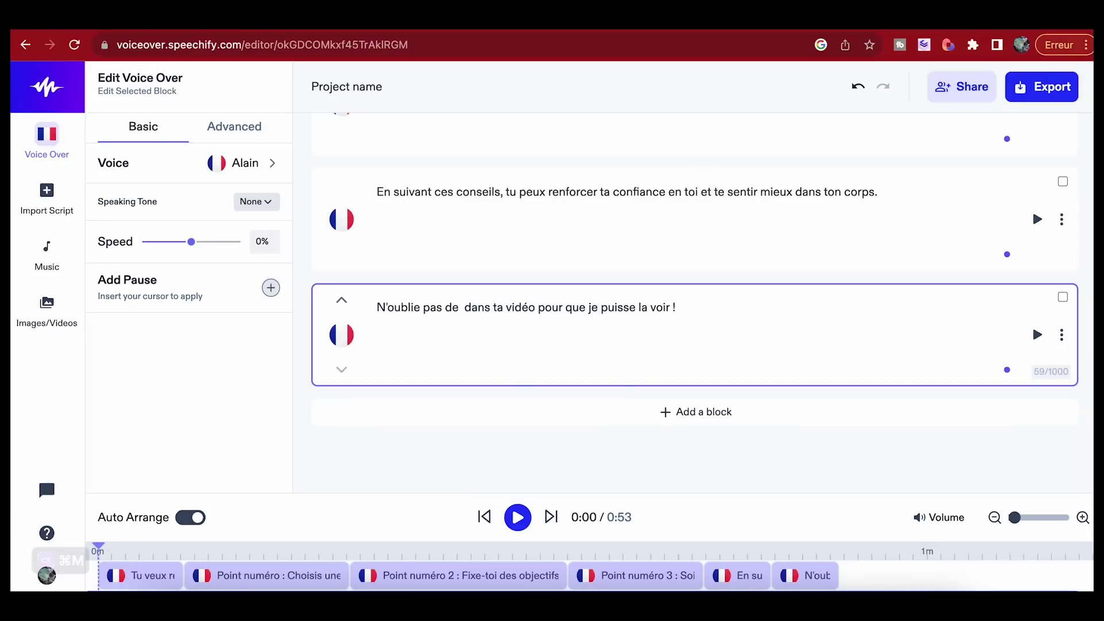
pyautogui.write('t')
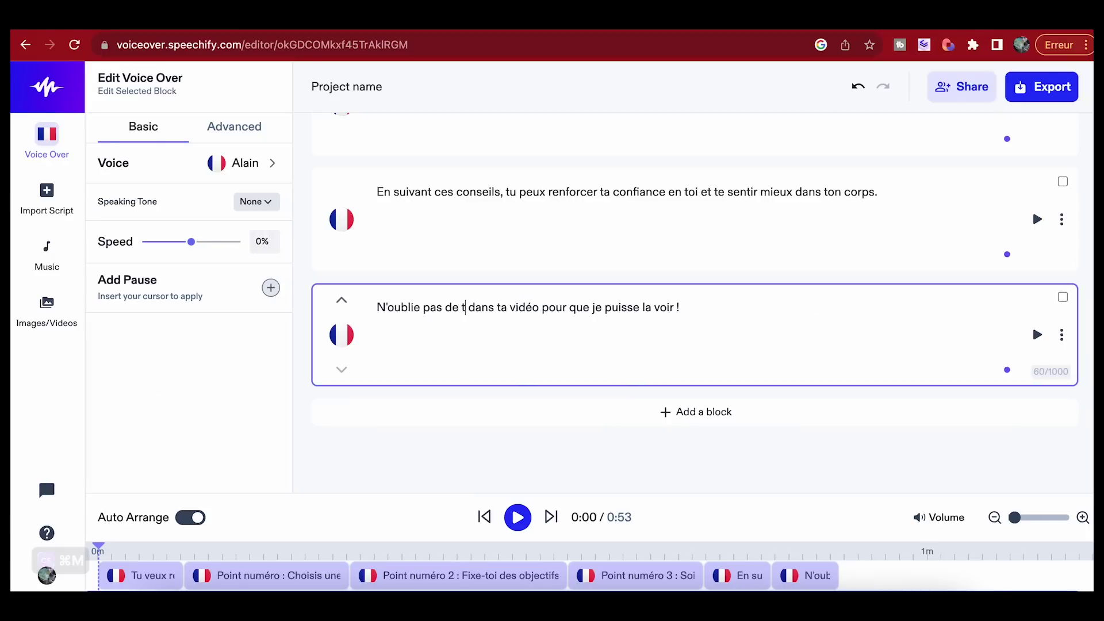
pyautogui.write("'abonner ")
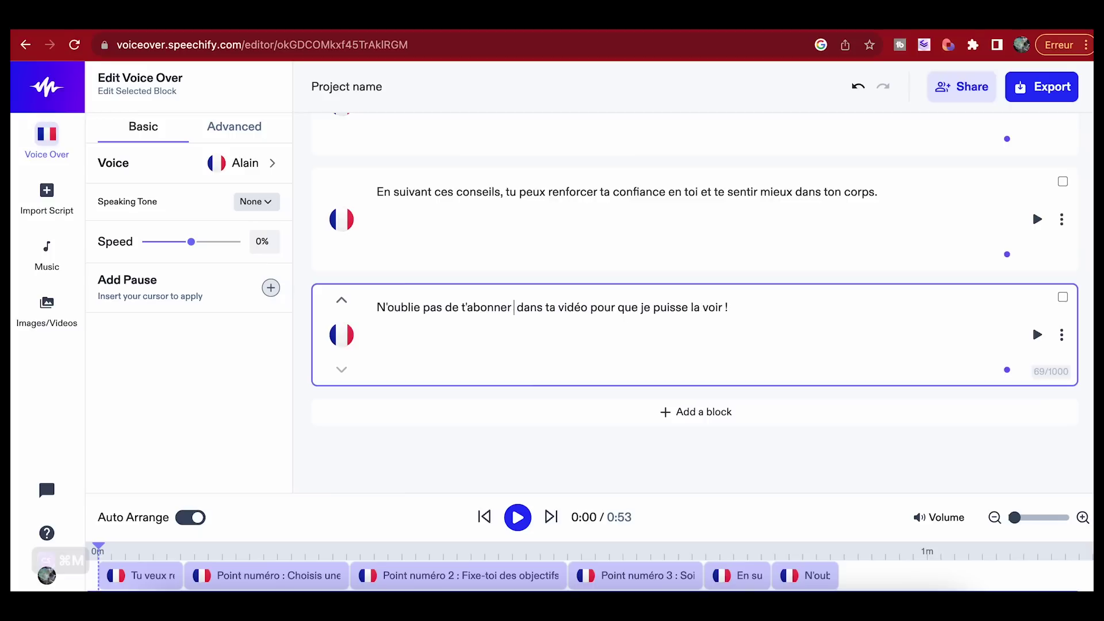
pyautogui.write('pour recevoir')
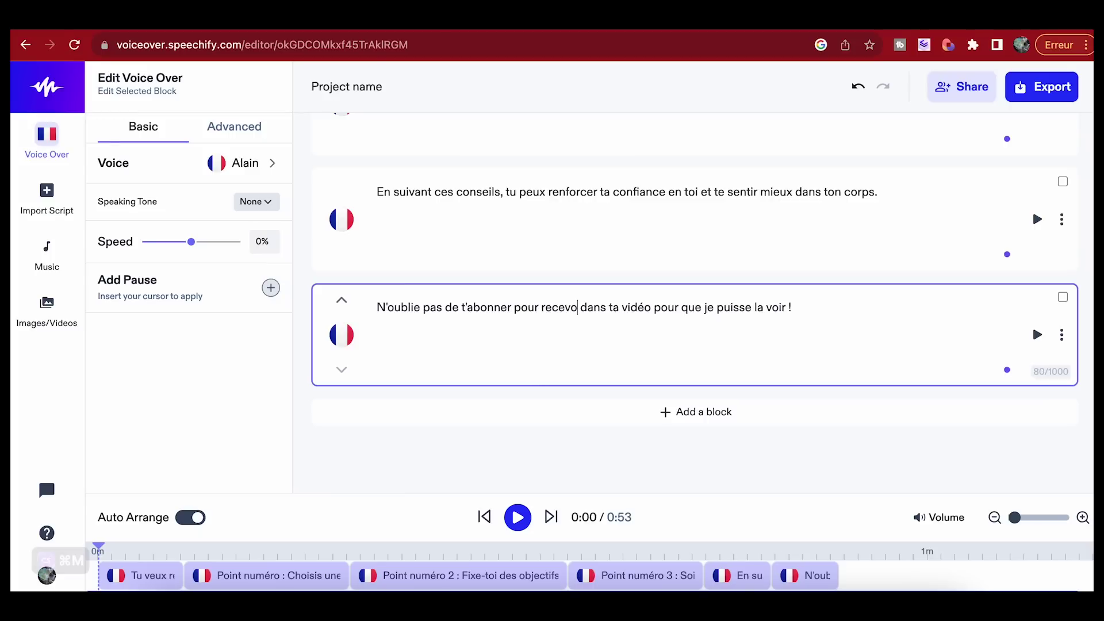
pyautogui.write(' mes prochaine')
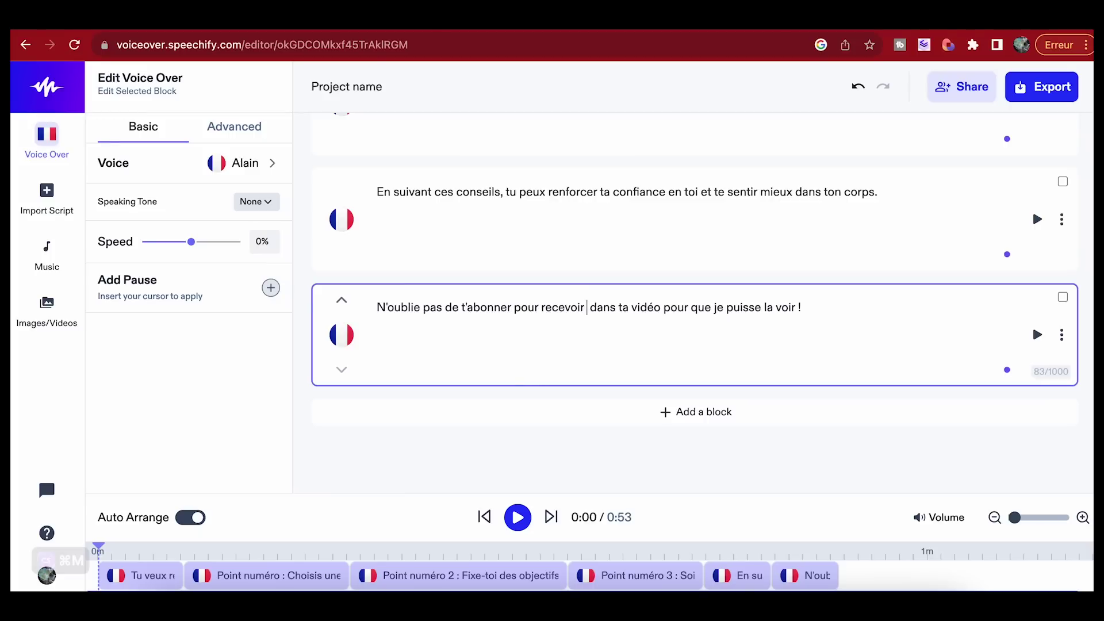
pyautogui.write('s')
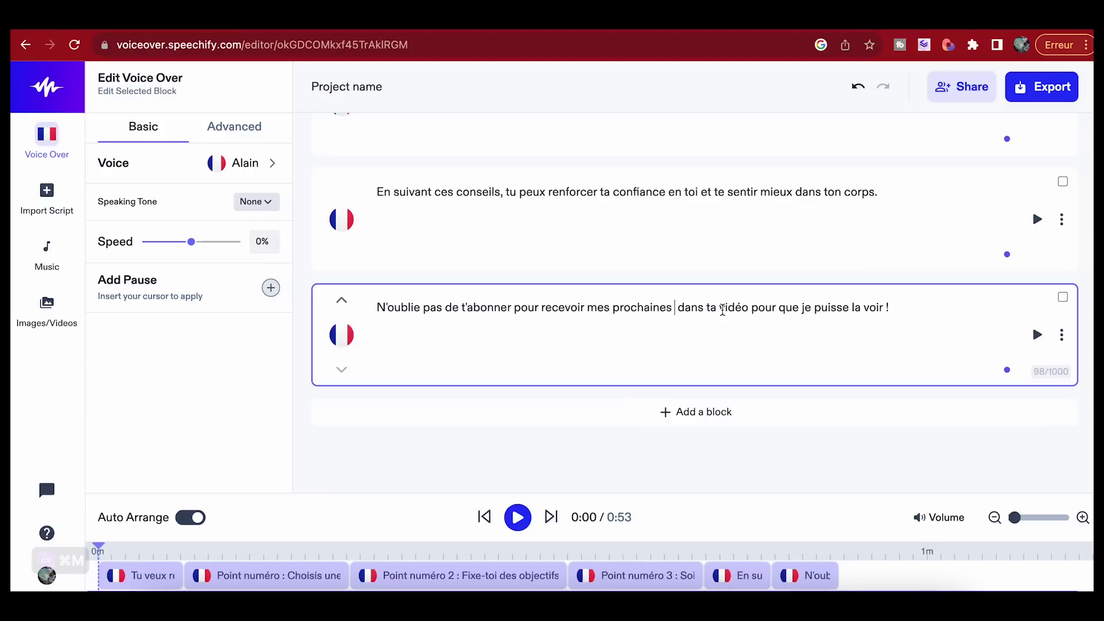
# Trim the rest of the last block so that it reads "N'oublie pas de t'abonner pour recevoir mes prochaines vidéos!".
pyautogui.moveTo(715, 309); pyautogui.dragTo(674, 308)
pyautogui.press('BackSpace')
pyautogui.press('BackSpace')
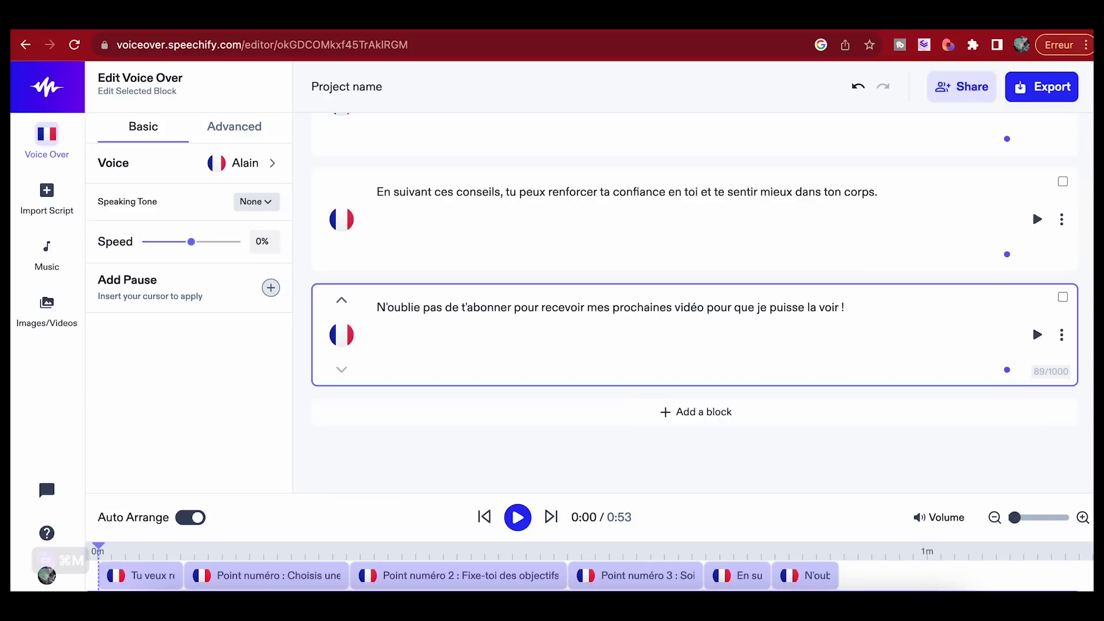
pyautogui.write('s')
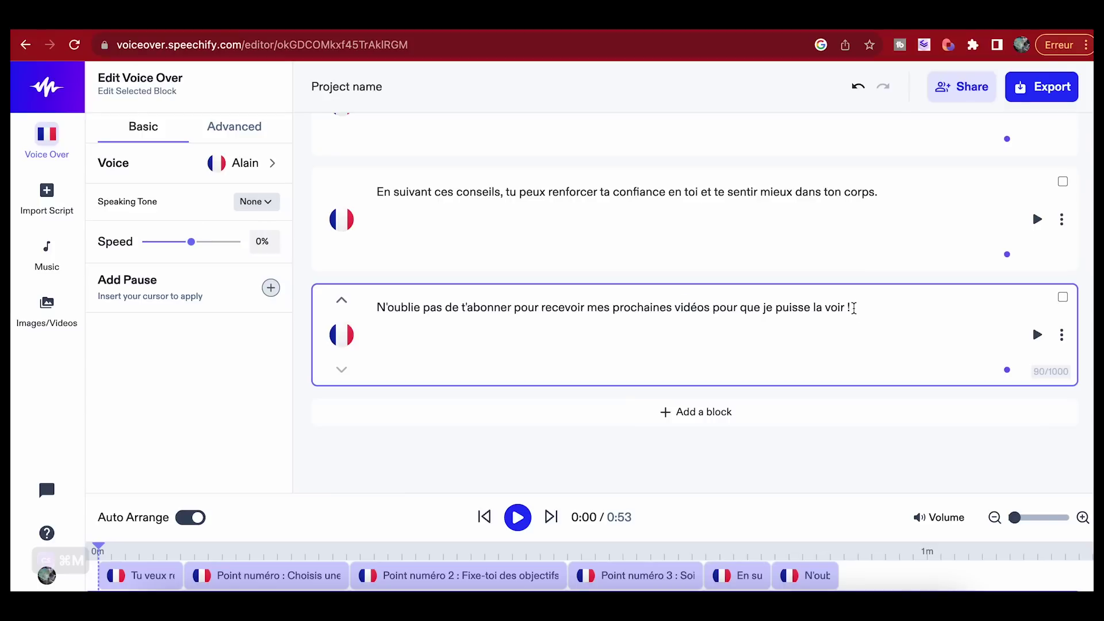
pyautogui.moveTo(852, 308); pyautogui.dragTo(710, 314)
pyautogui.write('!')
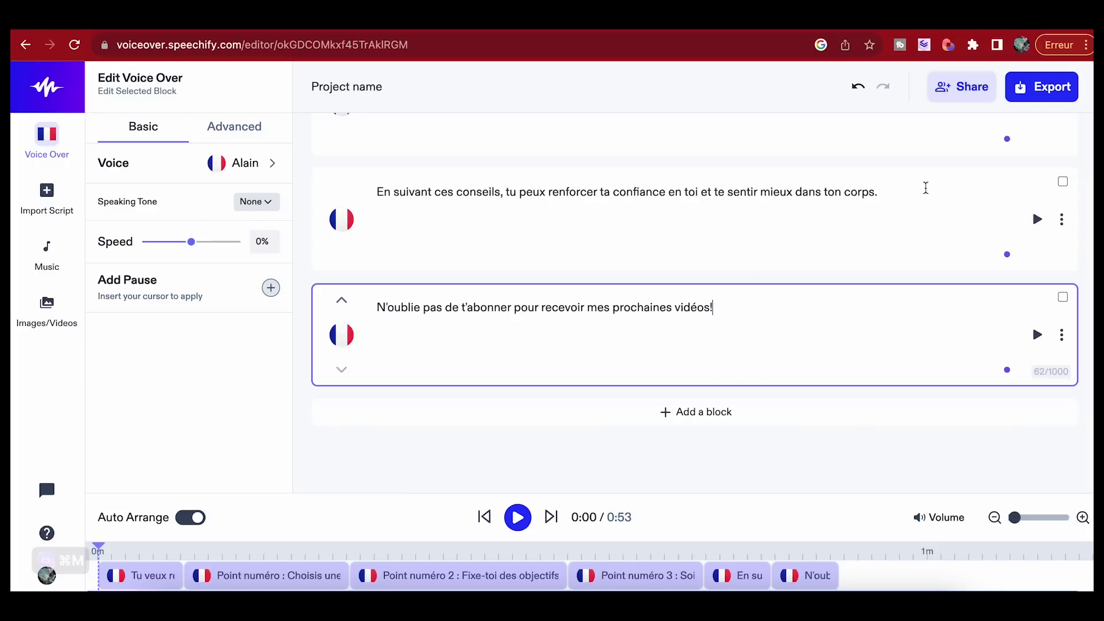
# Insert an Extra Weak (250ms) pause at the end of the "En suivant ces conseils" block.
pyautogui.click(904, 199)
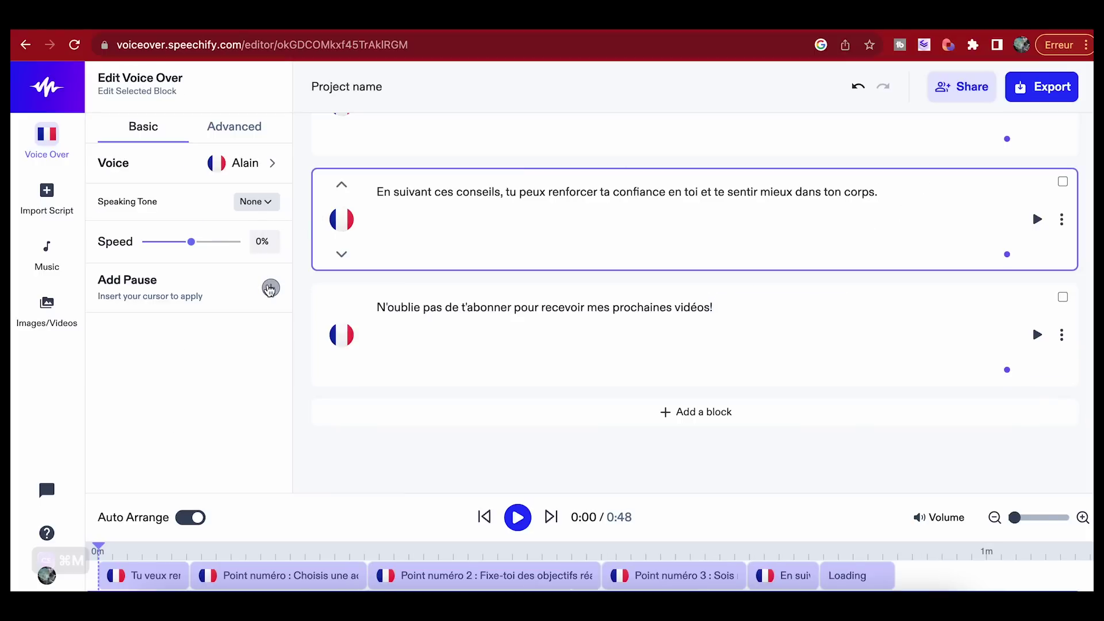
pyautogui.click(271, 287)
pyautogui.click(204, 324)
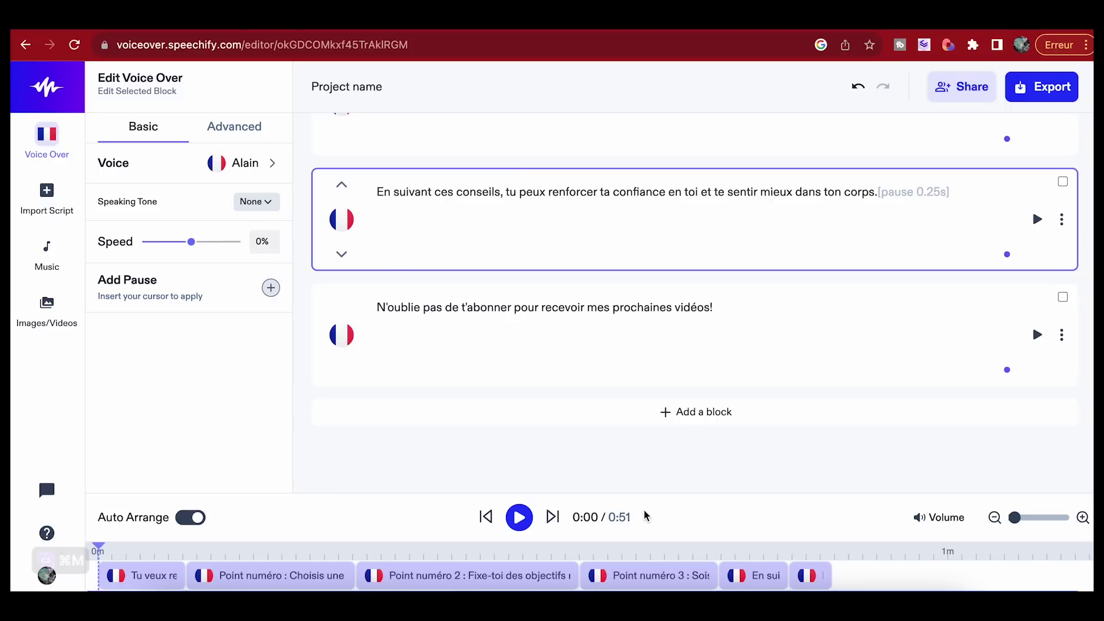
# Preview the voice-over from the start, stop it in the second block, and complete that block's prefix as "Point numéro 1 :".
pyautogui.scroll(8, 663, 357)
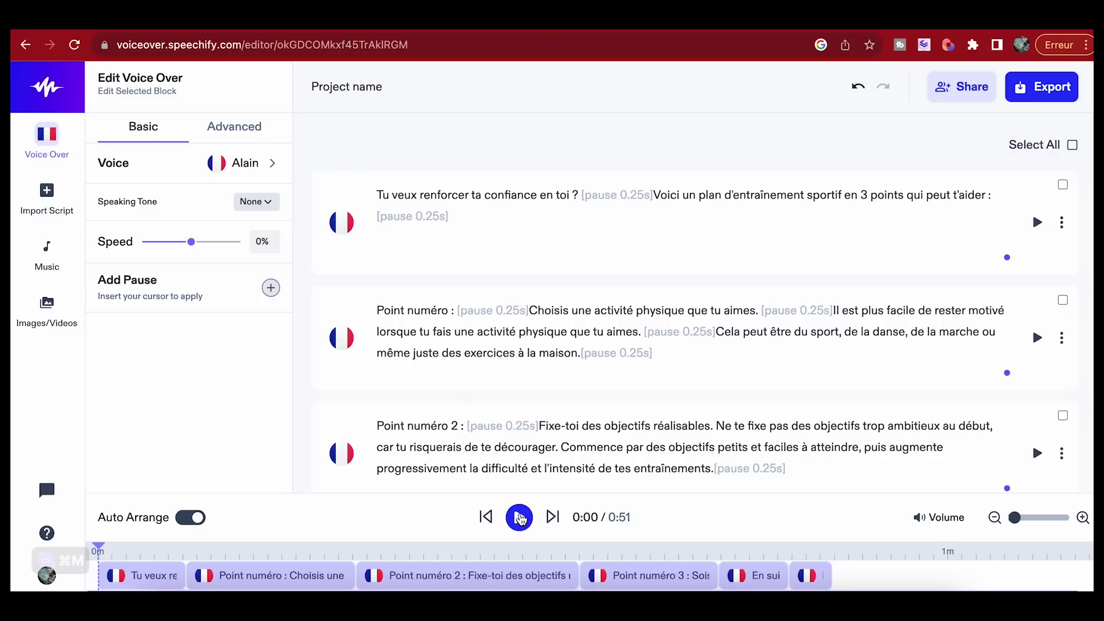
pyautogui.click(519, 517)
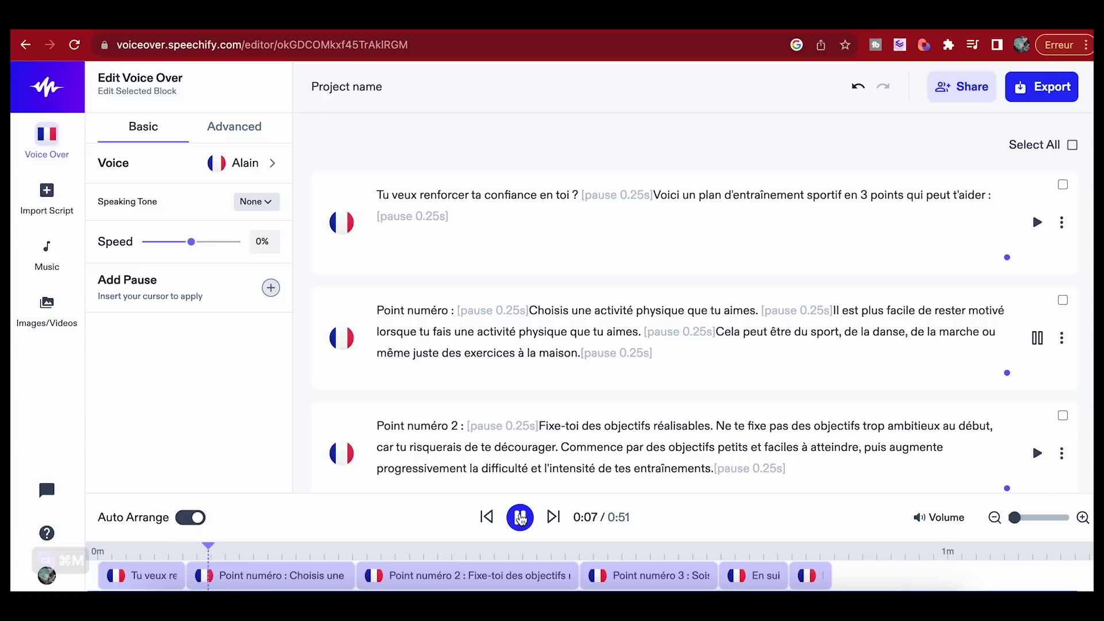
pyautogui.click(520, 518)
pyautogui.click(458, 349)
pyautogui.write('1')
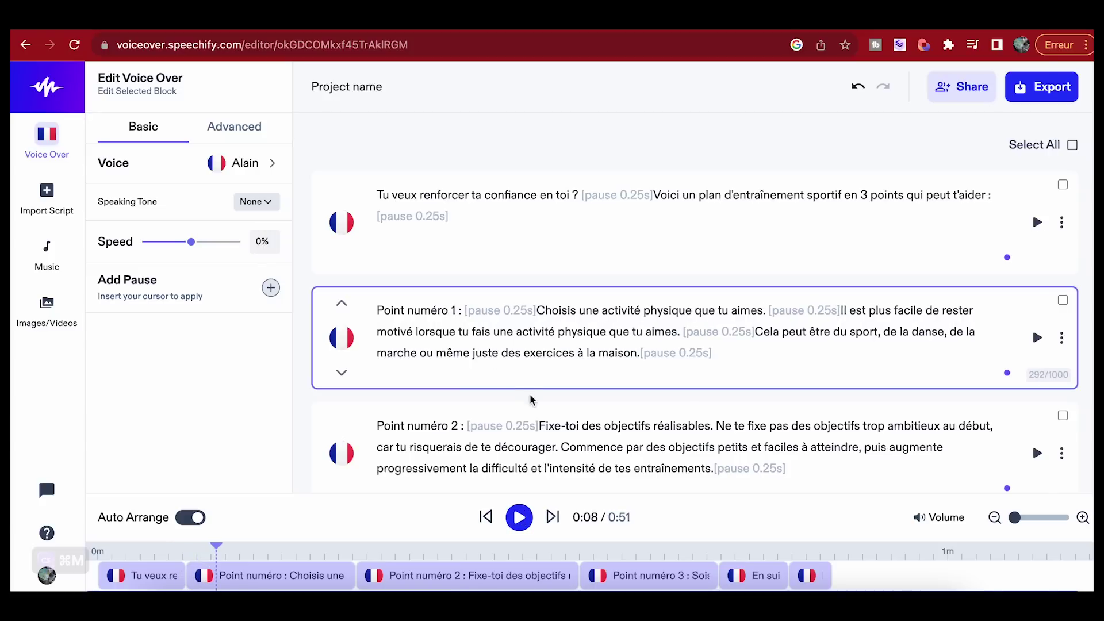
# Replay the voice-over from about 0:05 to check the corrected block, and skip ahead to about 0:18, near the end of it.
pyautogui.moveTo(218, 545); pyautogui.dragTo(172, 552)
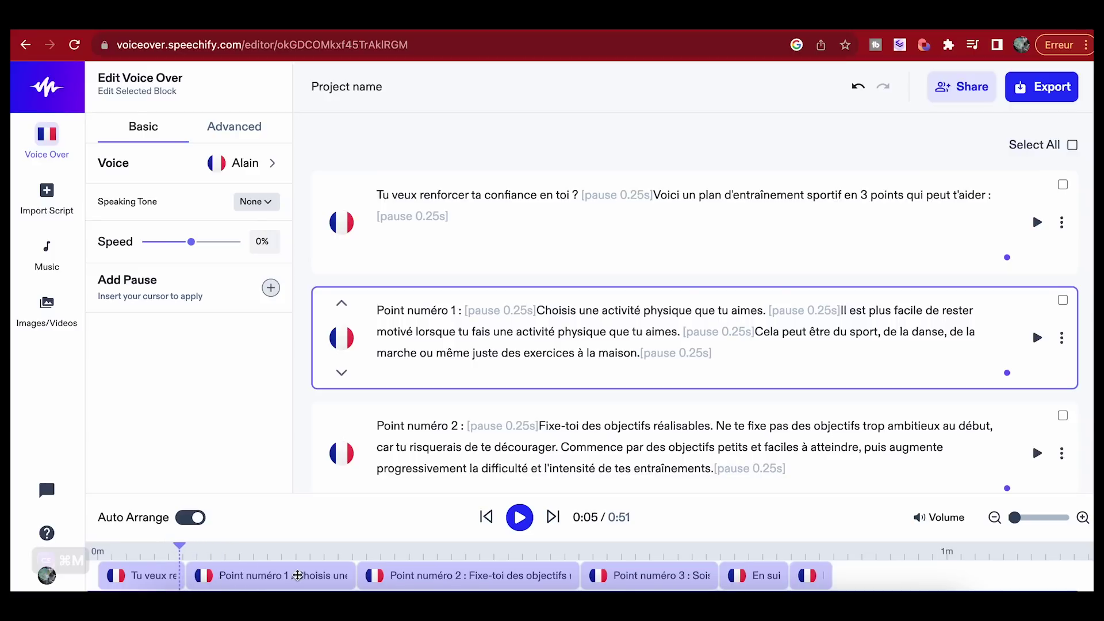
pyautogui.click(521, 517)
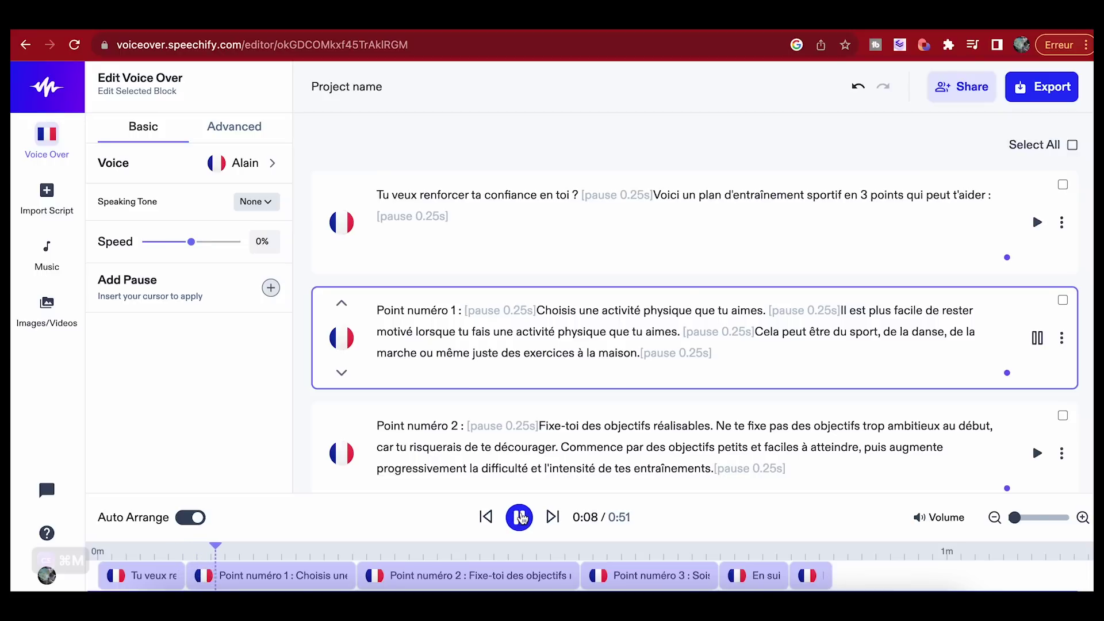
pyautogui.scroll(-3, 657, 426)
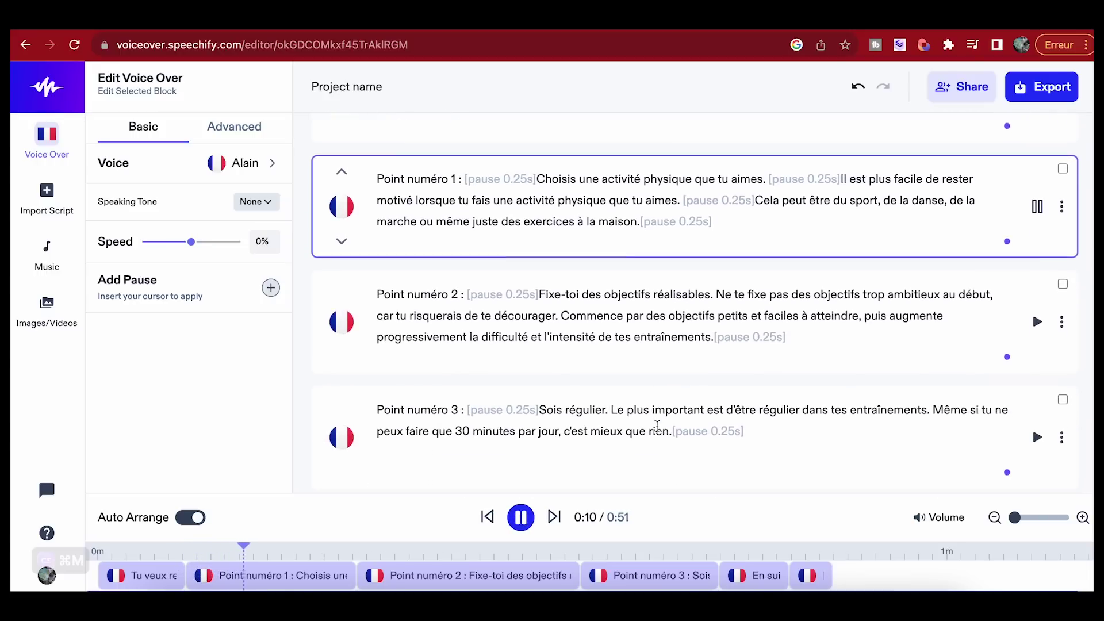
pyautogui.click(352, 553)
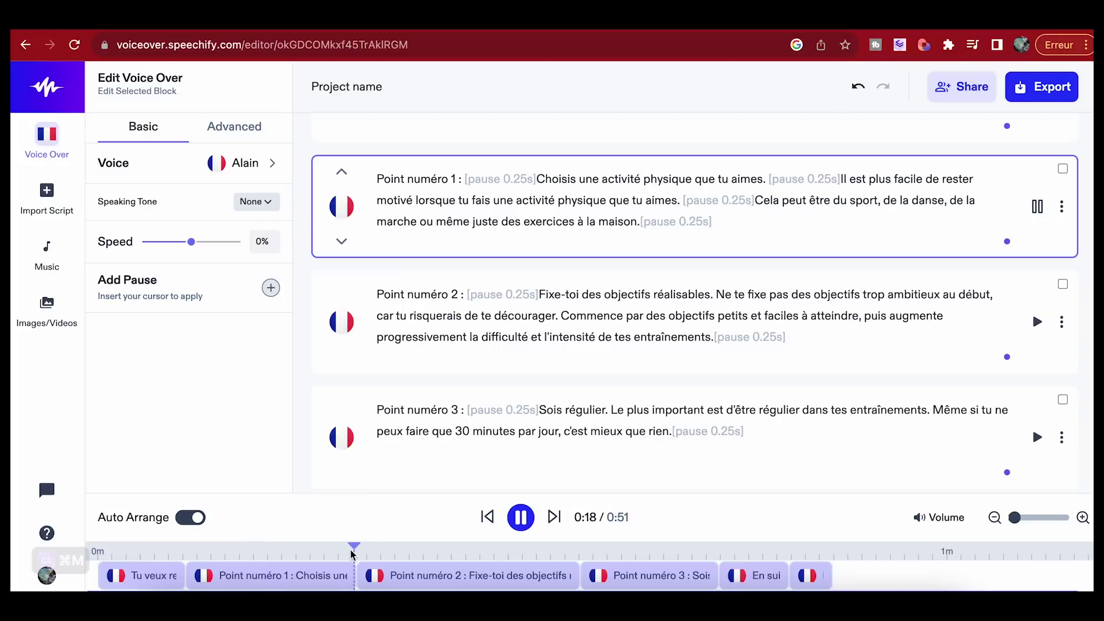
# Skip the voice-over preview ahead to near the end of the "Point numéro 2" block, then stop playback in the "Point numéro 3" block.
pyautogui.click(579, 551)
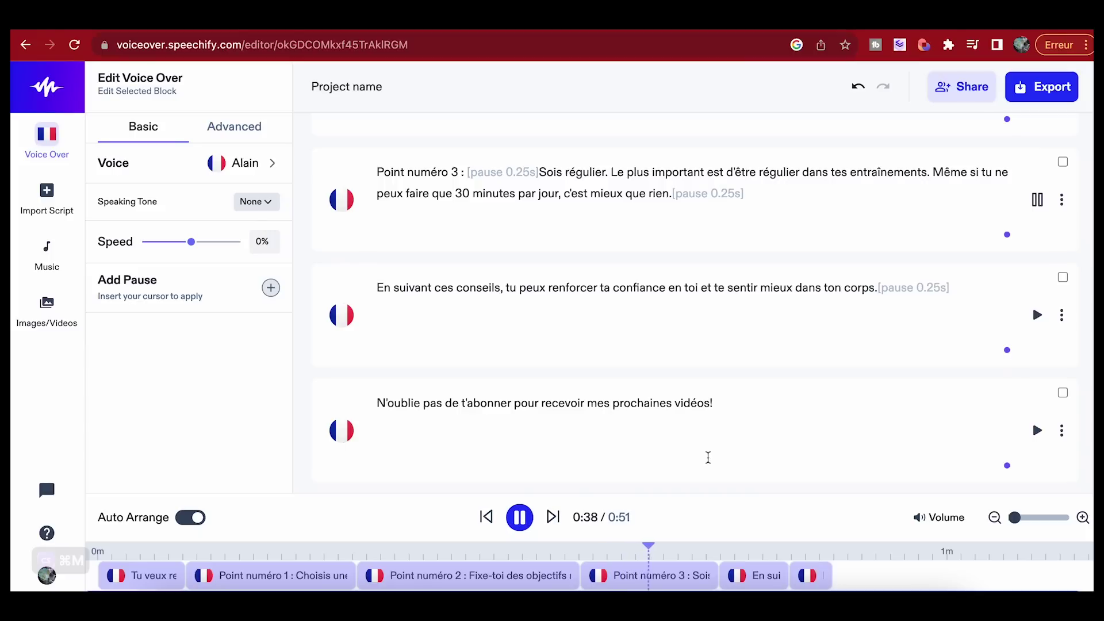
pyautogui.click(521, 518)
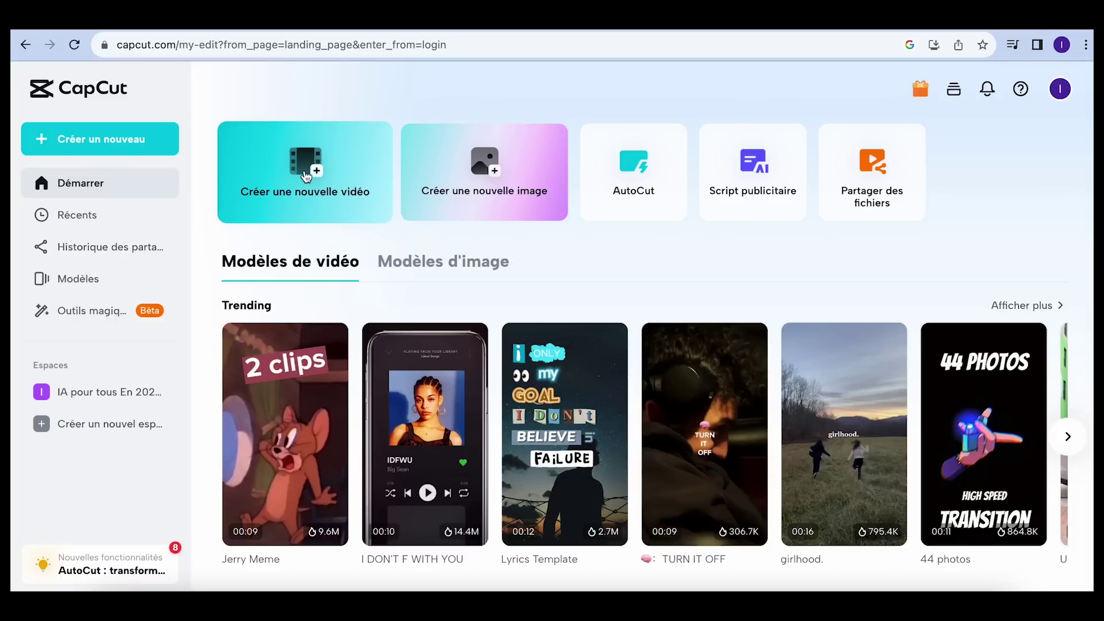
# Create a new video project in CapCut in the 9:16 TikTok format, dismissing the Ressources introduction.
pyautogui.click(306, 176)
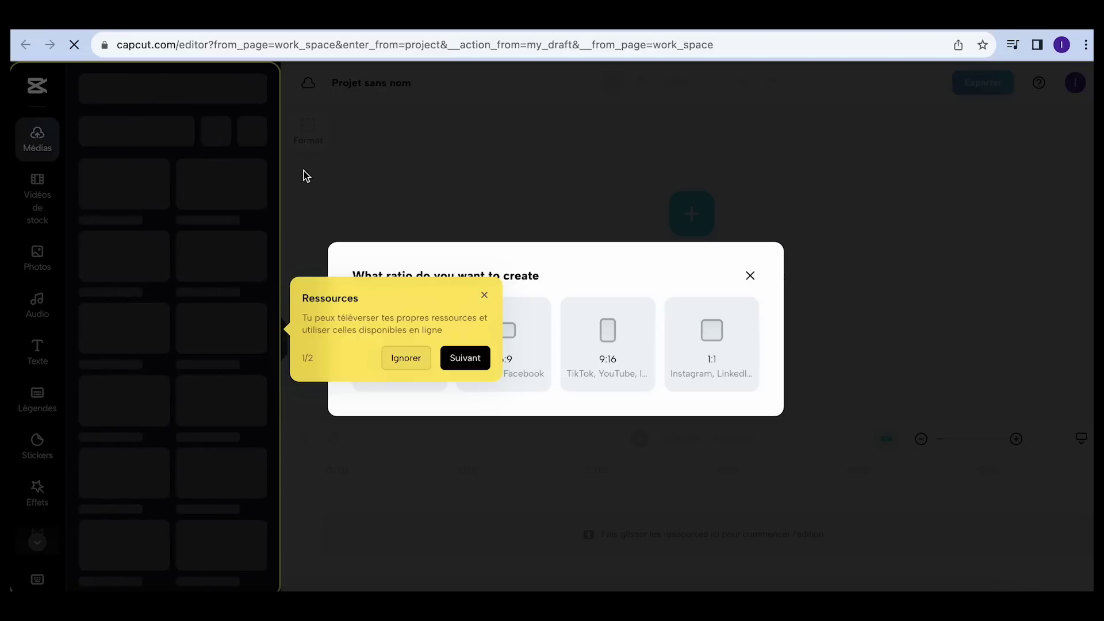
pyautogui.click(484, 296)
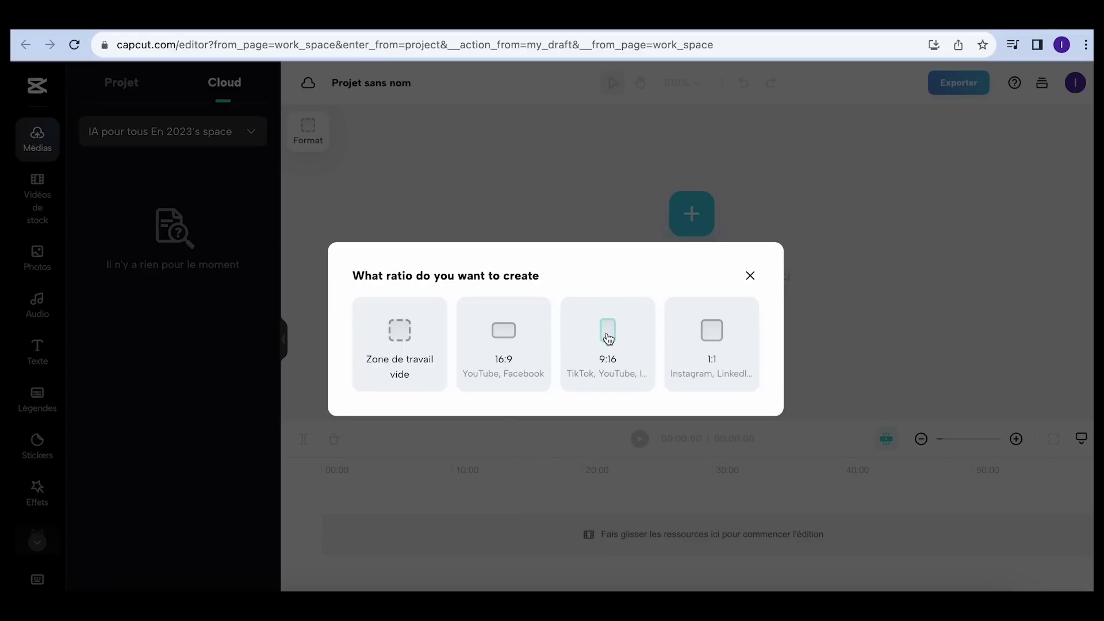
pyautogui.click(608, 338)
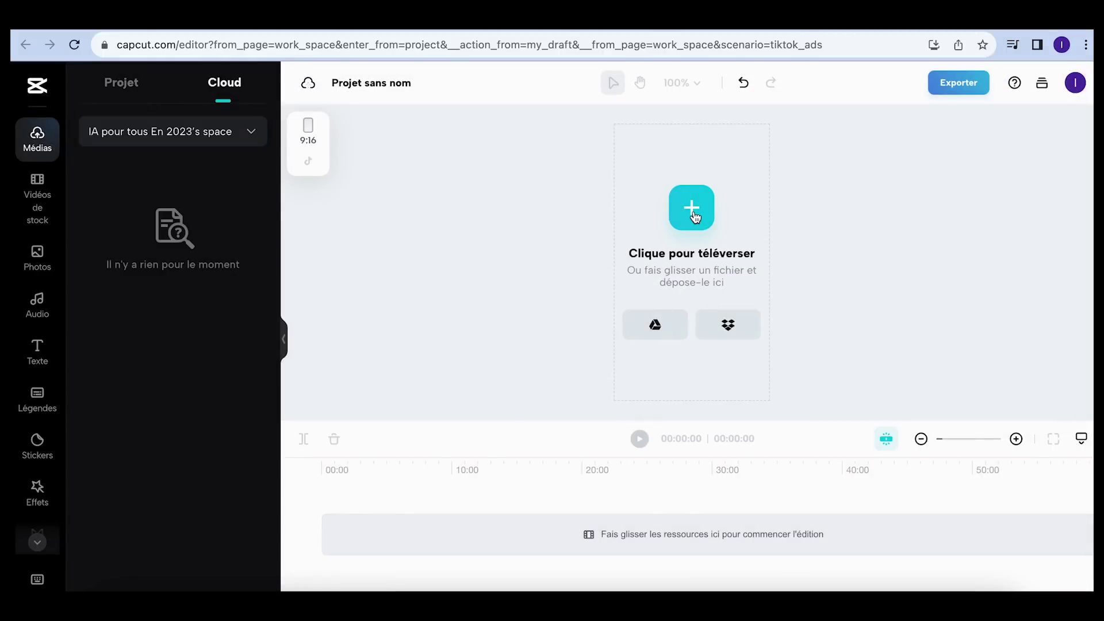
pyautogui.click(525, 129)
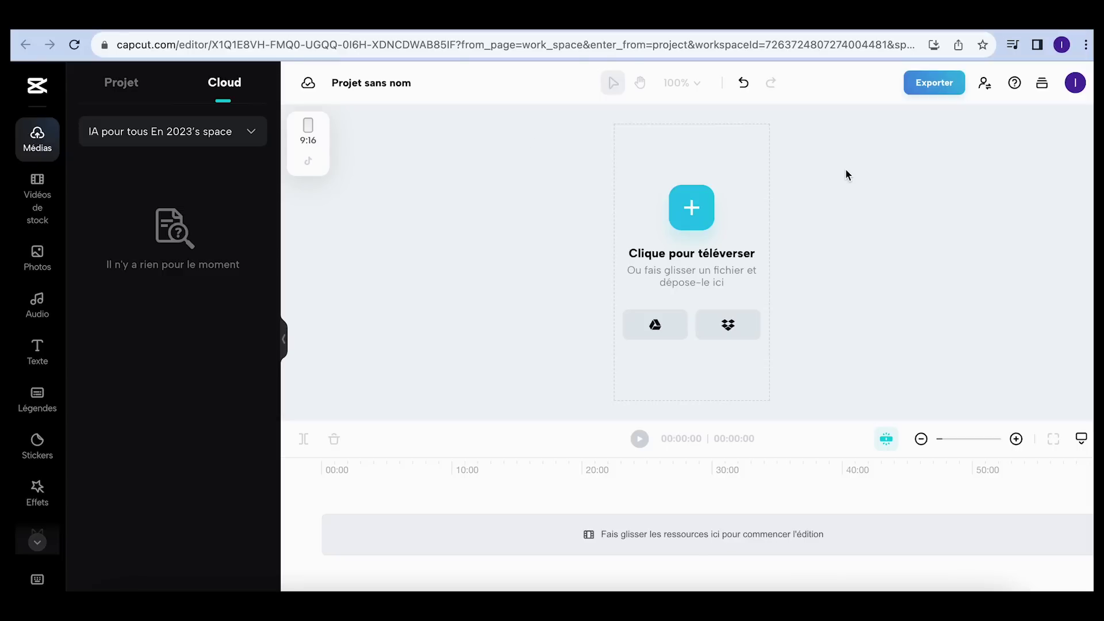
pyautogui.click(956, 85)
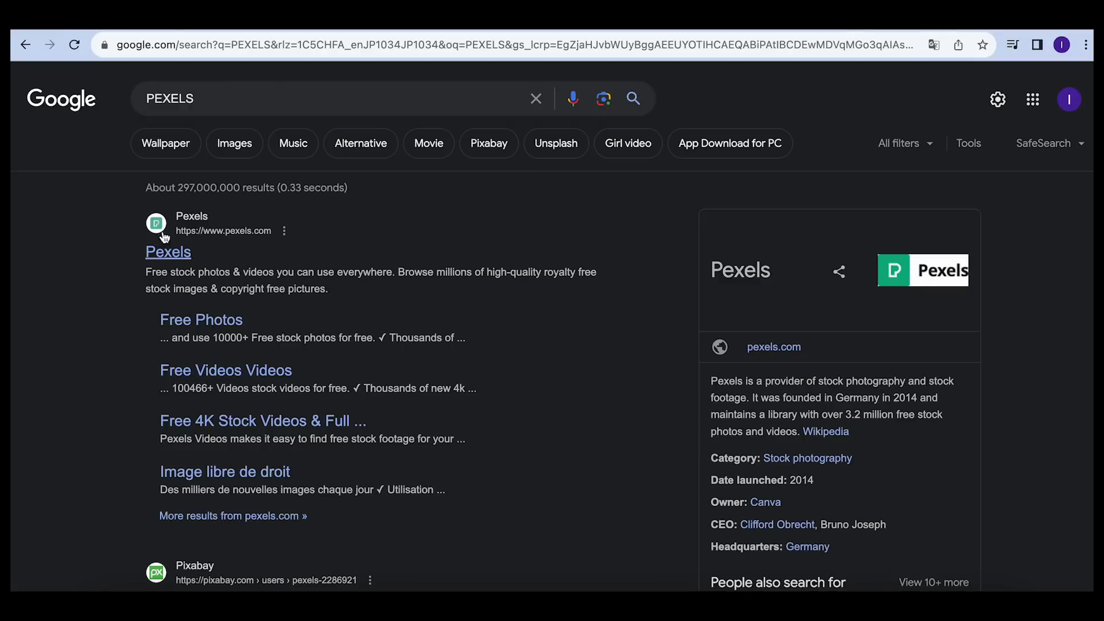
# Open the Pexels website from the Google results and sign in with the suggested Google account.
pyautogui.click(168, 252)
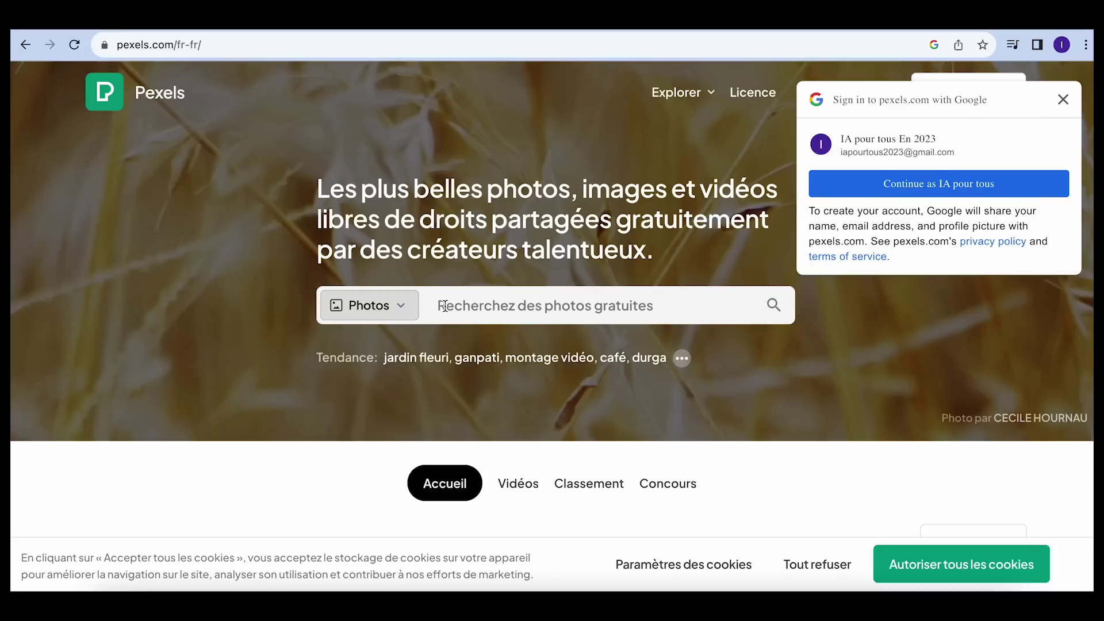
pyautogui.click(913, 187)
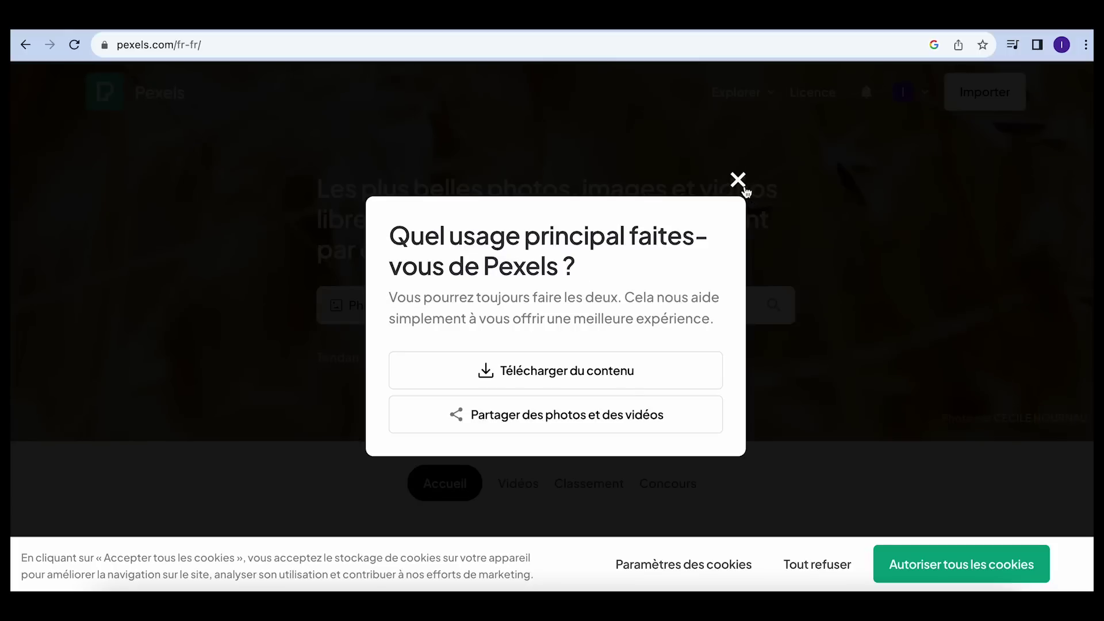
# Answer the Pexels usage survey with "Télécharger du contenu", close its follow-up question, and allow all cookies.
pyautogui.click(583, 380)
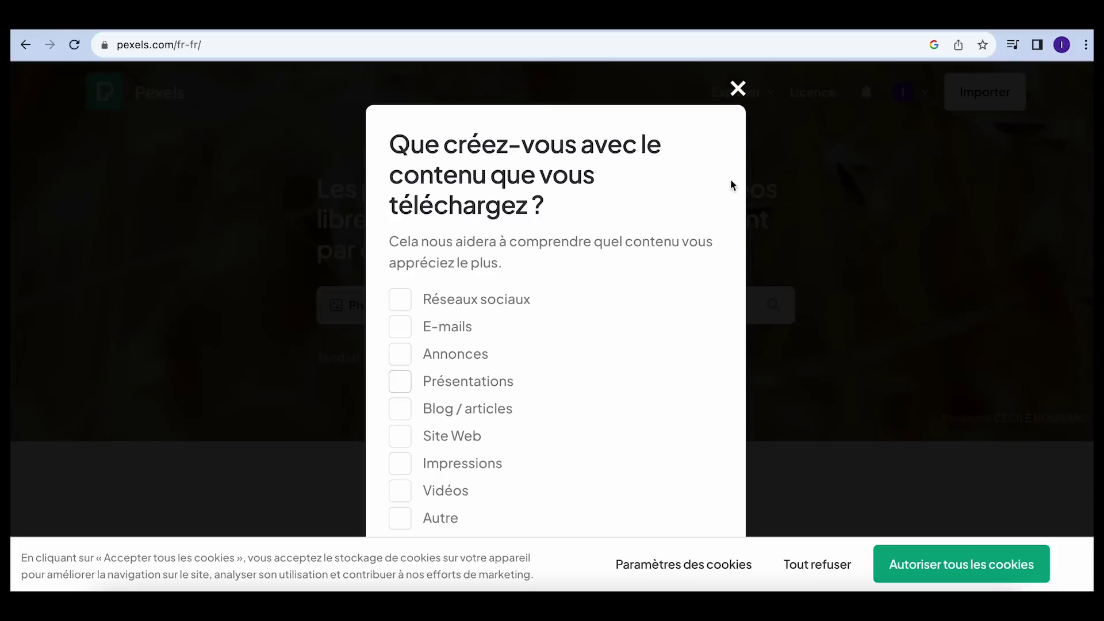
pyautogui.click(737, 90)
pyautogui.moveTo(738, 94)
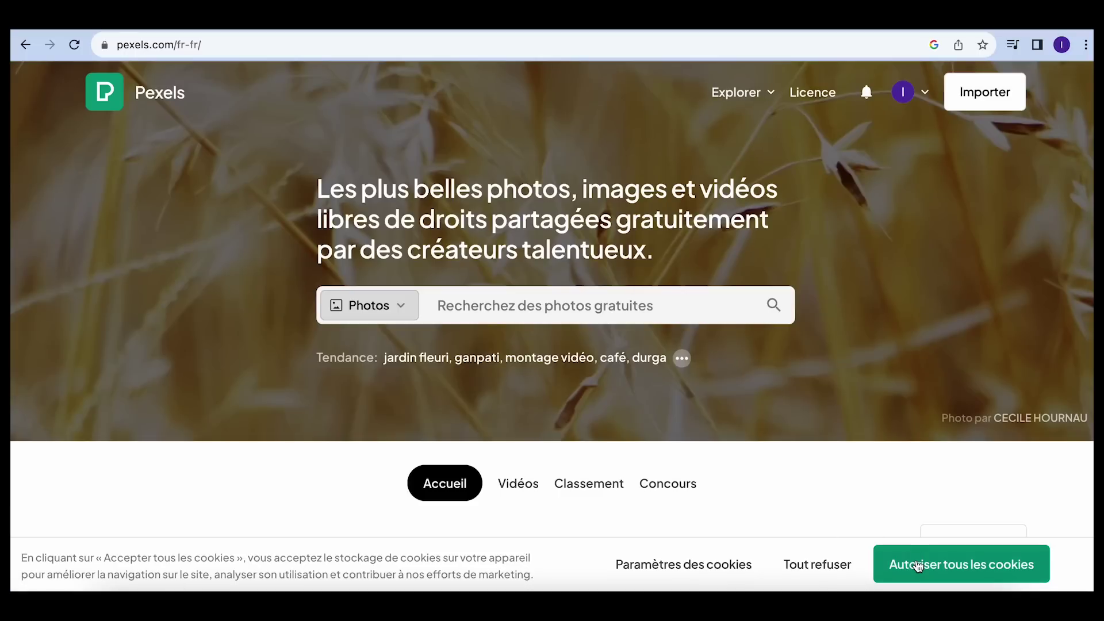
pyautogui.click(918, 566)
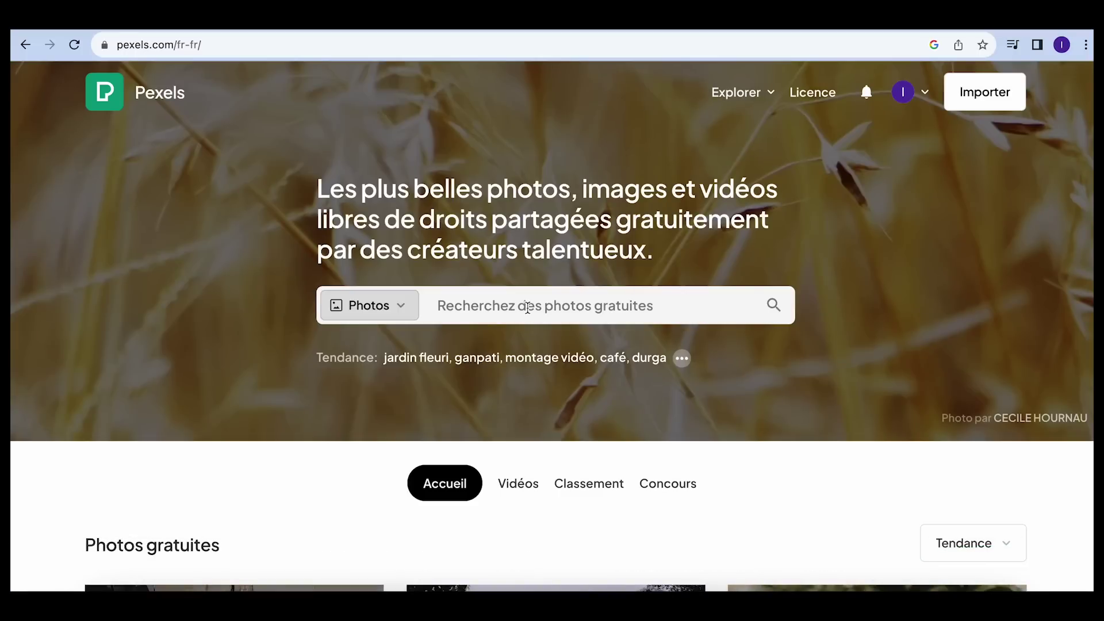
# Search Pexels photos for "sportifs" and filter the results to the Verticale orientation.
pyautogui.click(527, 309)
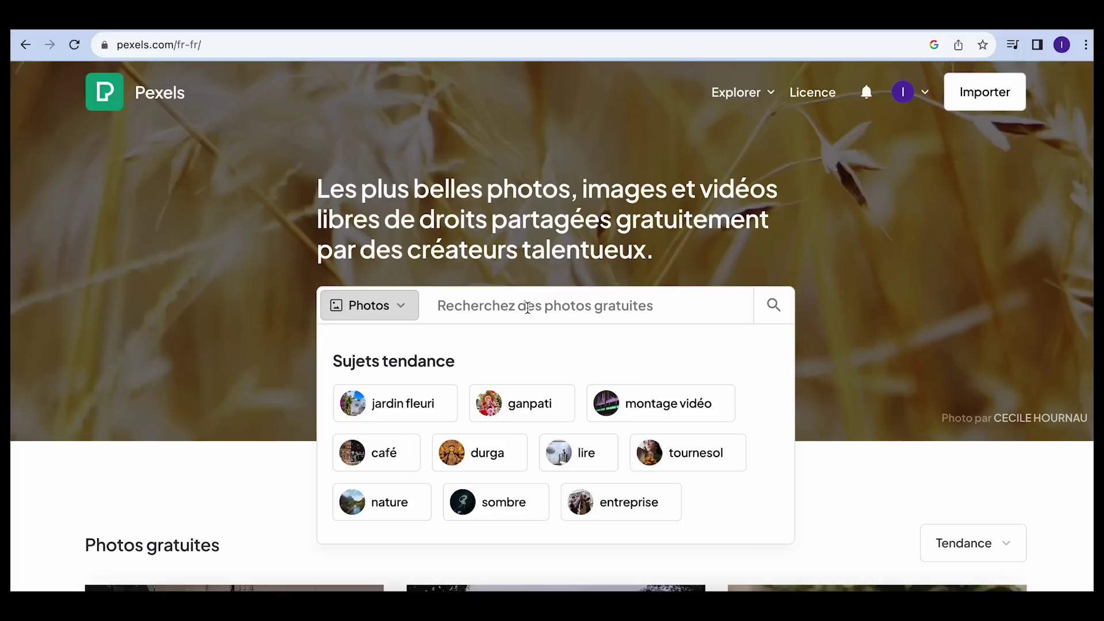
pyautogui.write('sportif')
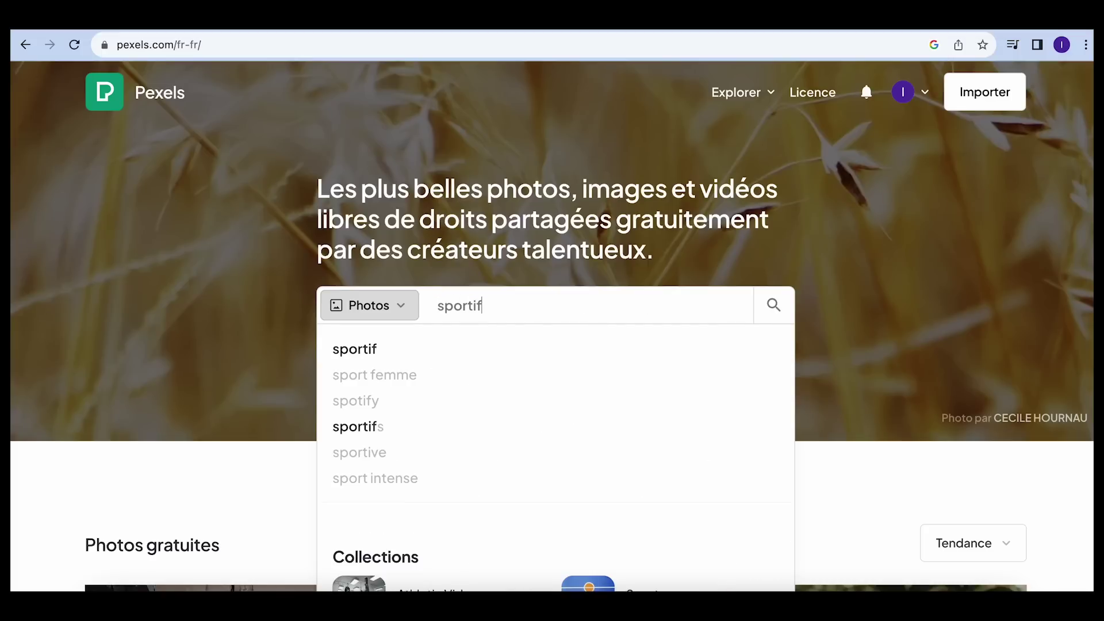
pyautogui.click(379, 428)
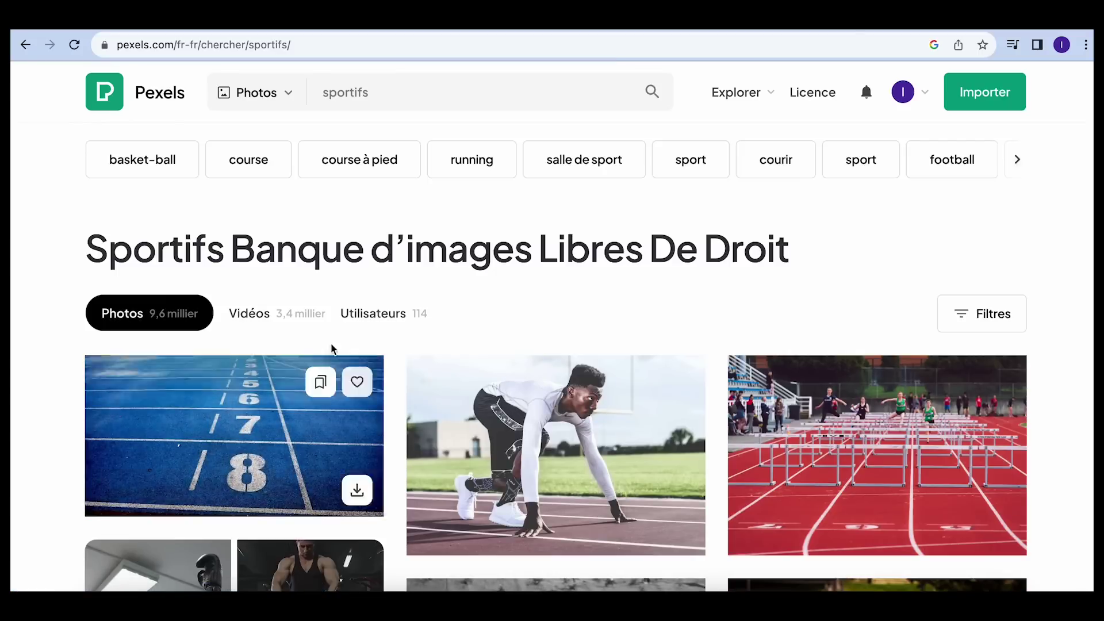
pyautogui.click(981, 319)
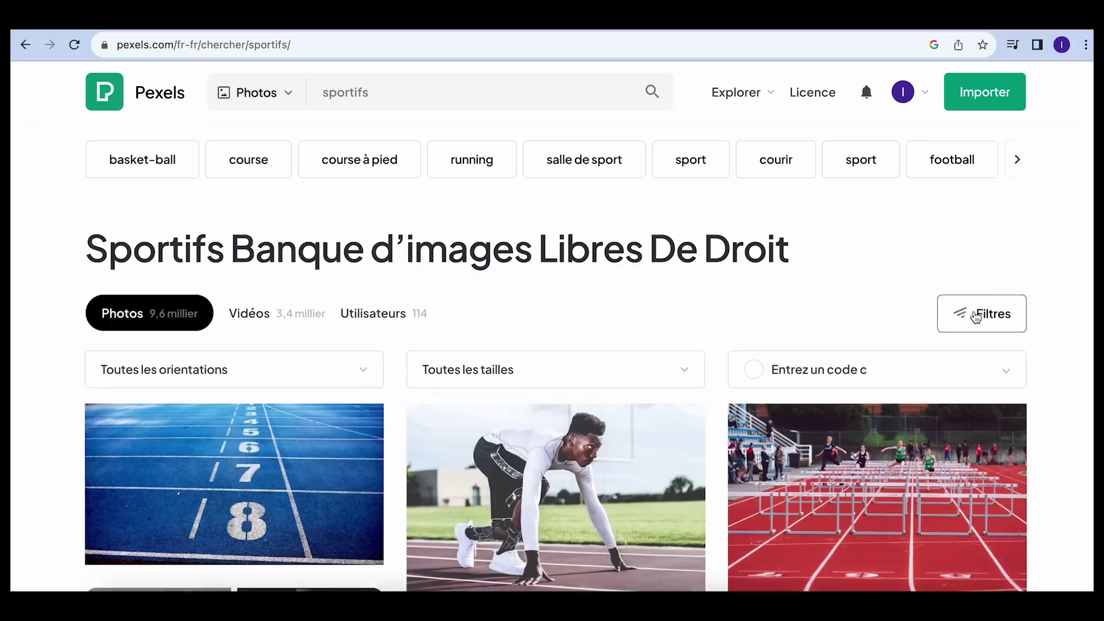
pyautogui.click(367, 379)
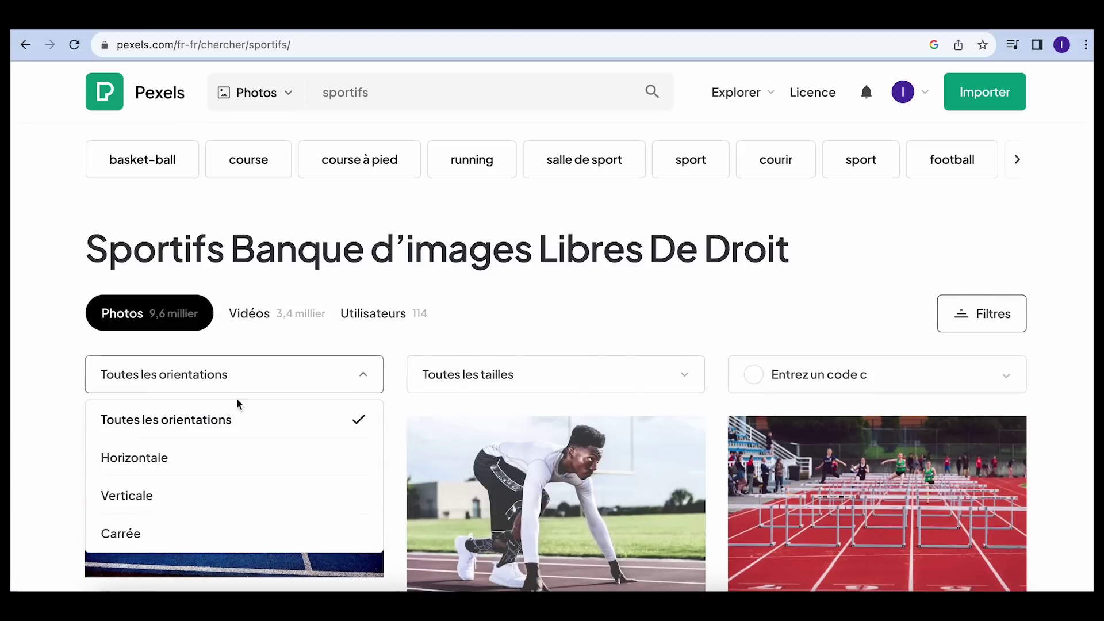
pyautogui.click(174, 501)
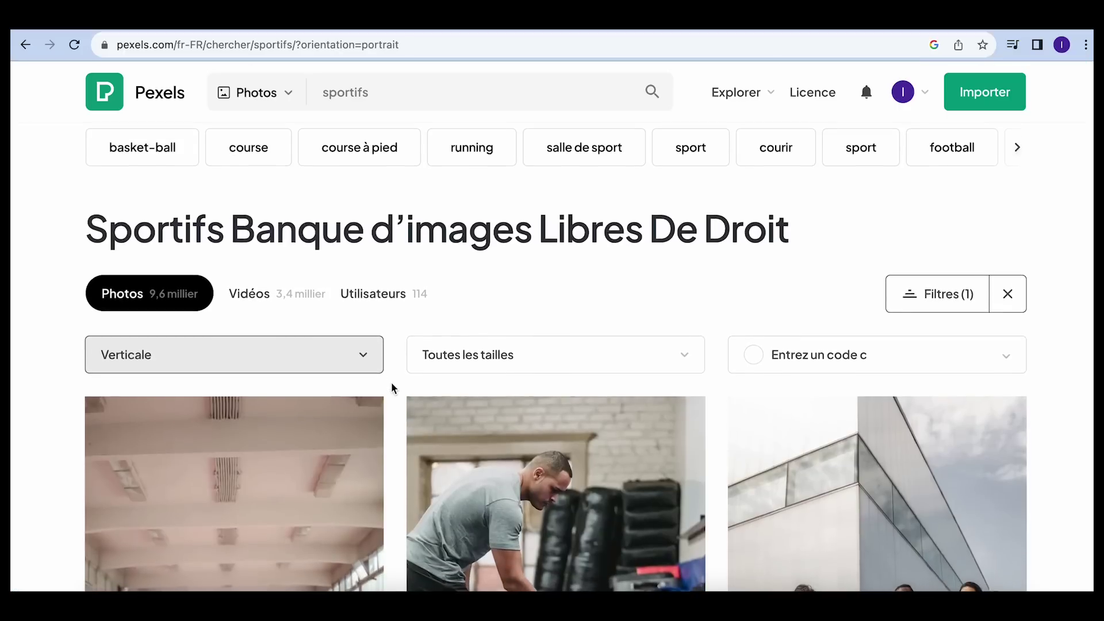
# Download the vertical photo of the indoor climber above a seated woman from the results, and close the thank-you window.
pyautogui.scroll(-4, 391, 387)
pyautogui.scroll(-2, 391, 383)
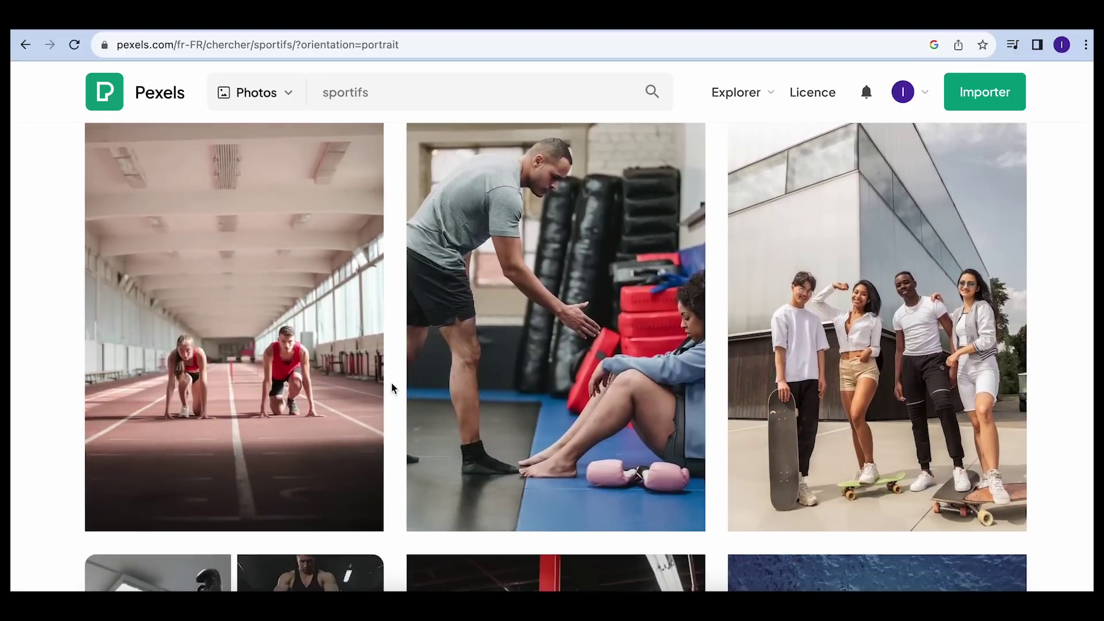
pyautogui.scroll(-7, 391, 382)
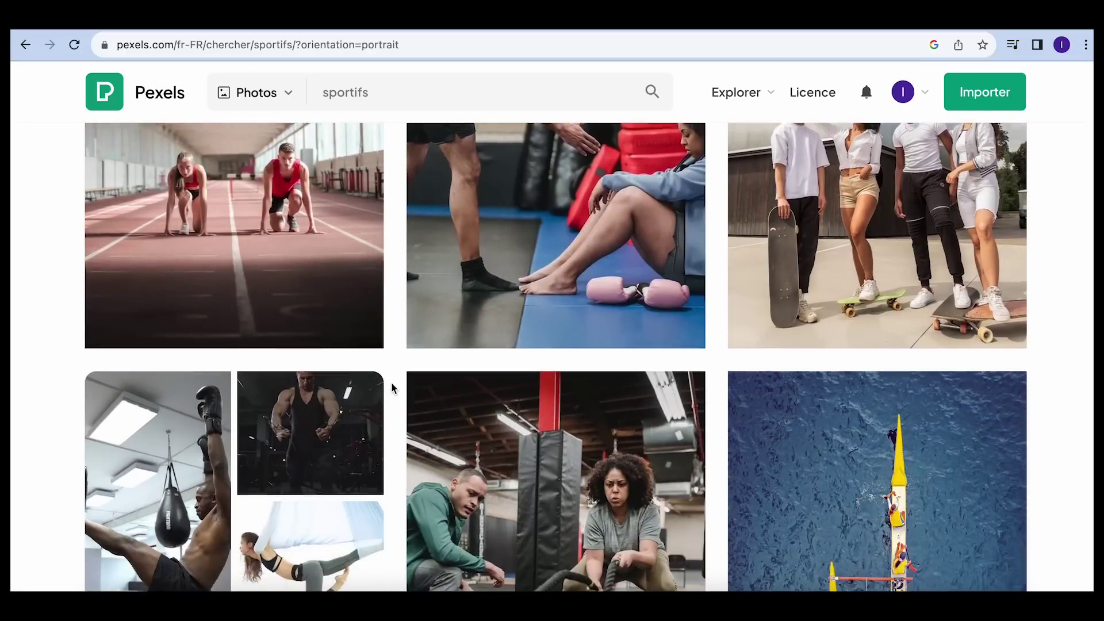
pyautogui.scroll(-10, 391, 383)
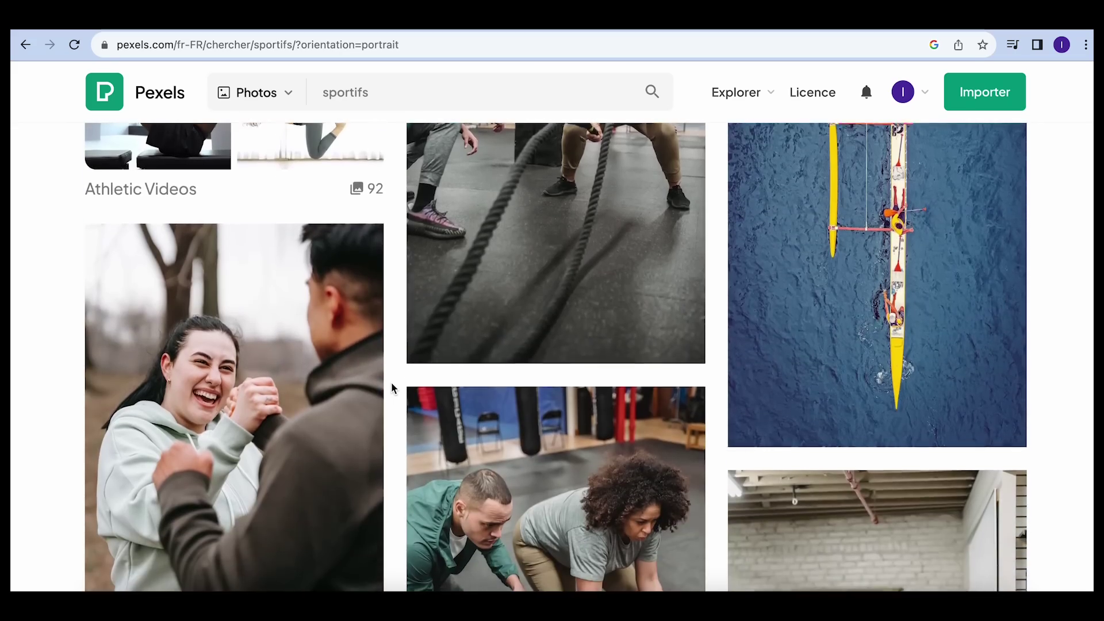
pyautogui.scroll(-18, 390, 386)
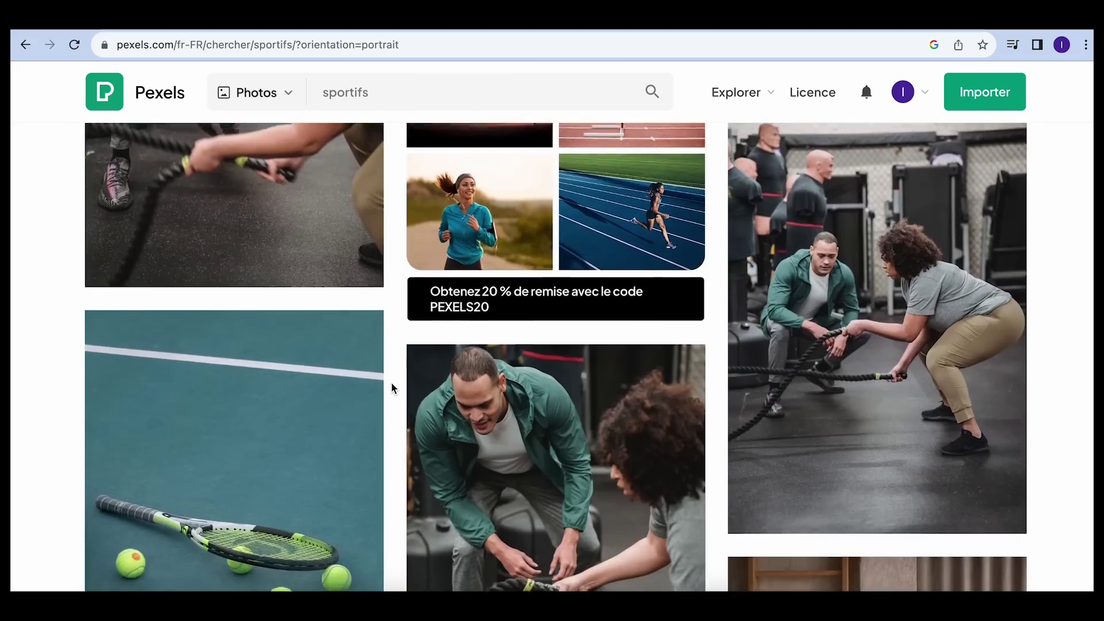
pyautogui.scroll(-5, 391, 386)
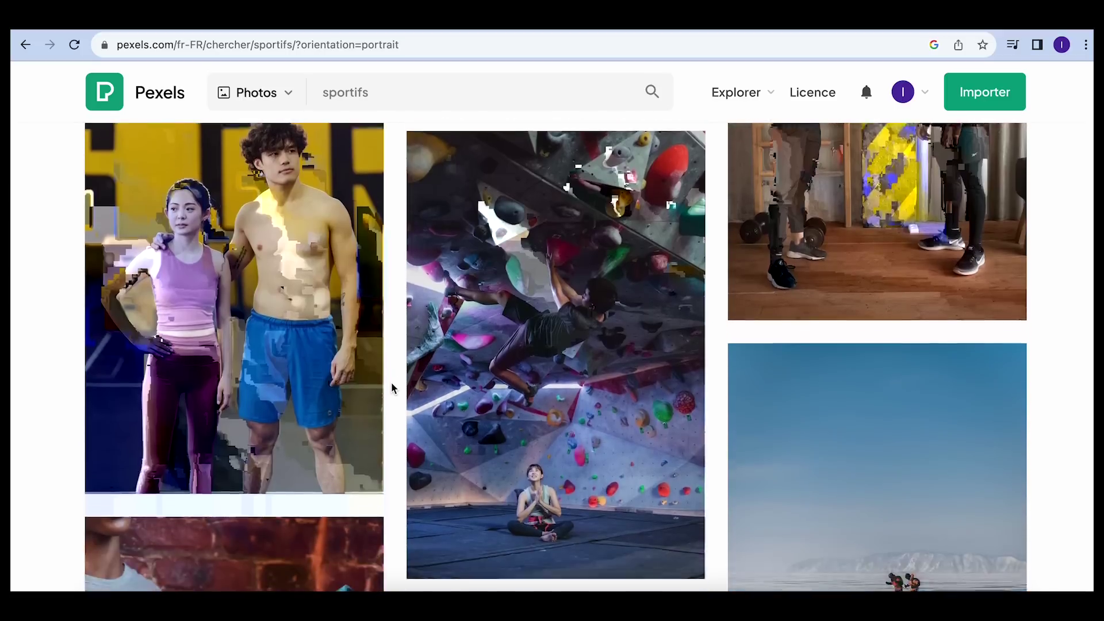
pyautogui.scroll(4, 390, 381)
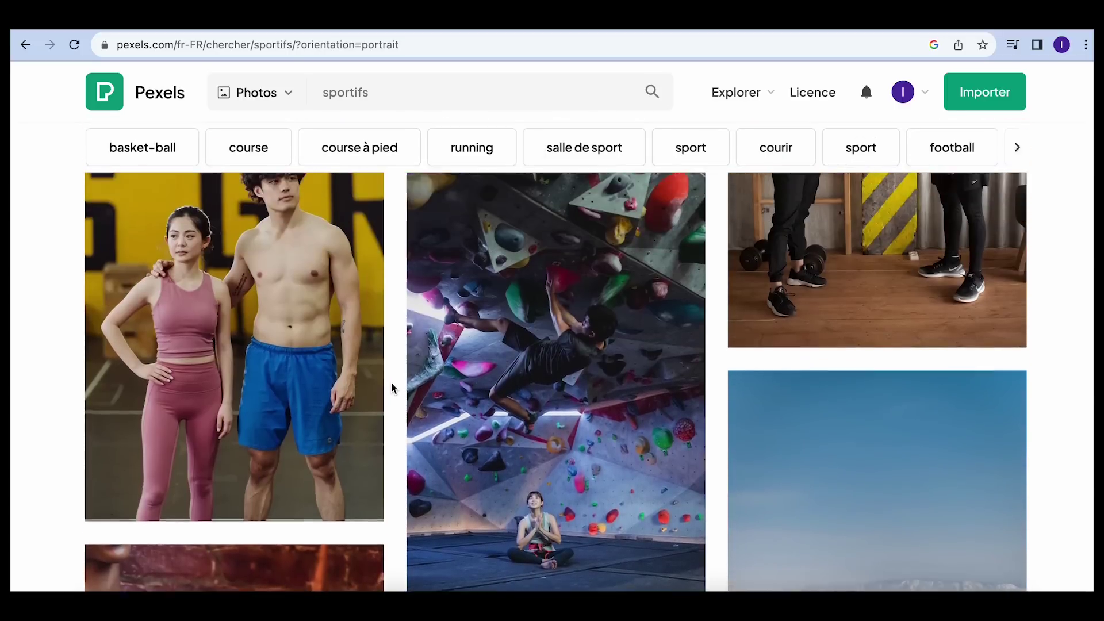
pyautogui.scroll(-2, 391, 385)
pyautogui.click(688, 464)
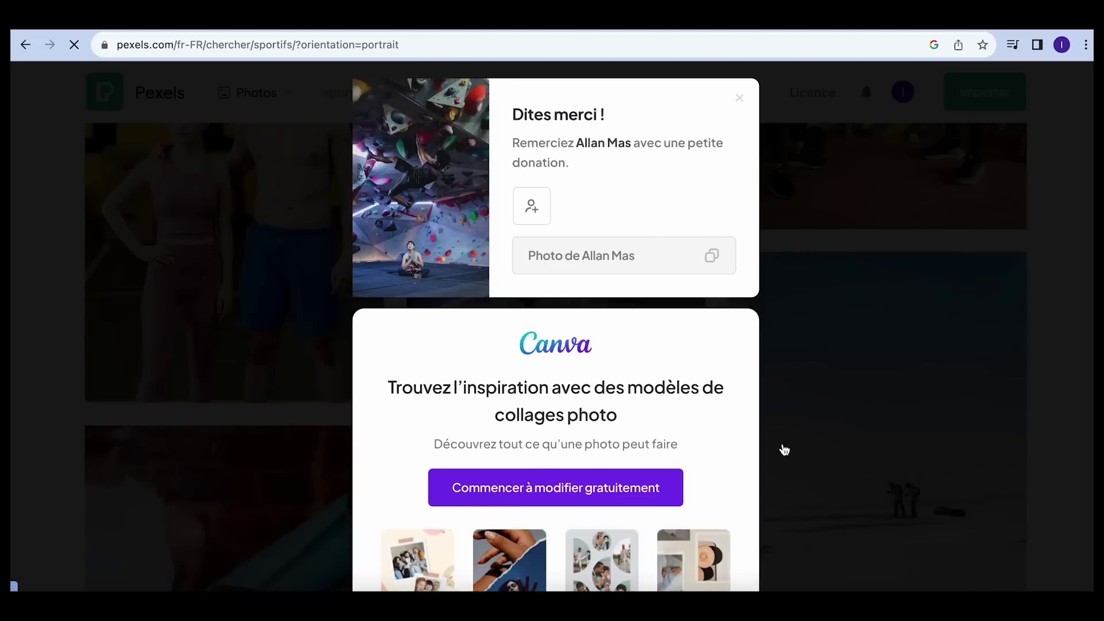
pyautogui.click(782, 444)
pyautogui.moveTo(684, 442)
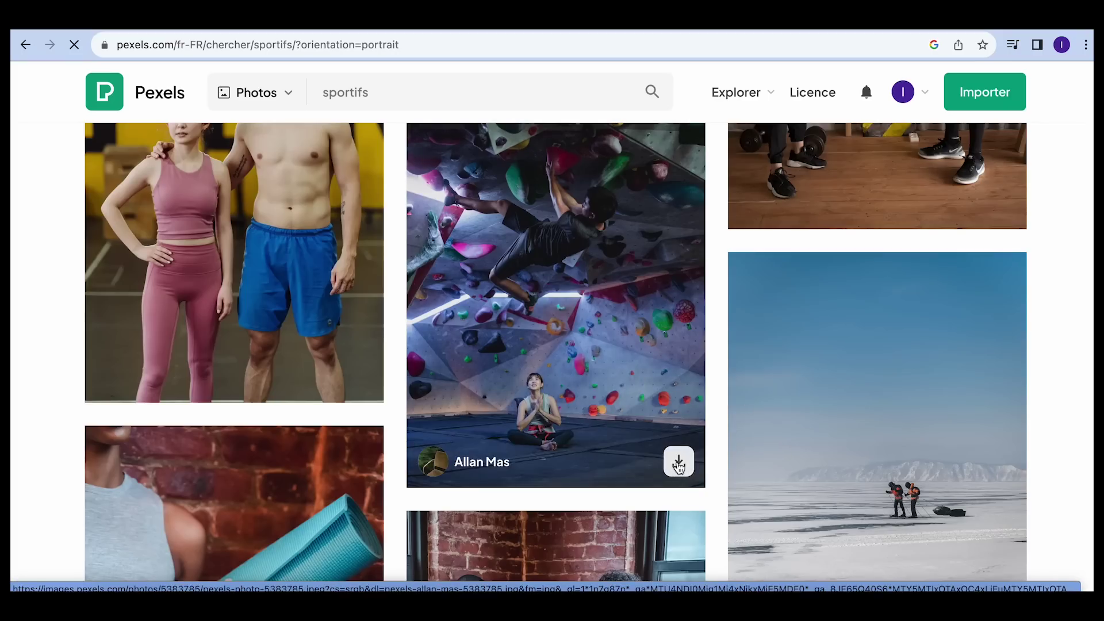
# Look through the vertical "sportifs" results for more usable sports photos, and dismiss the browser's download tip.
pyautogui.scroll(-5, 713, 472)
pyautogui.scroll(-10, 713, 473)
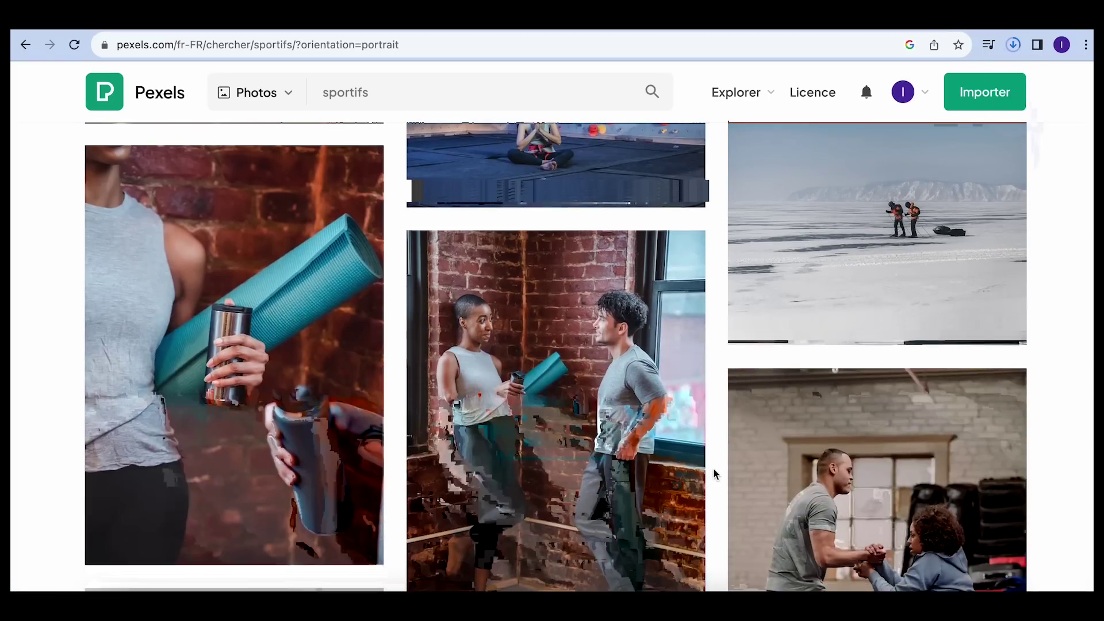
pyautogui.scroll(-12, 713, 471)
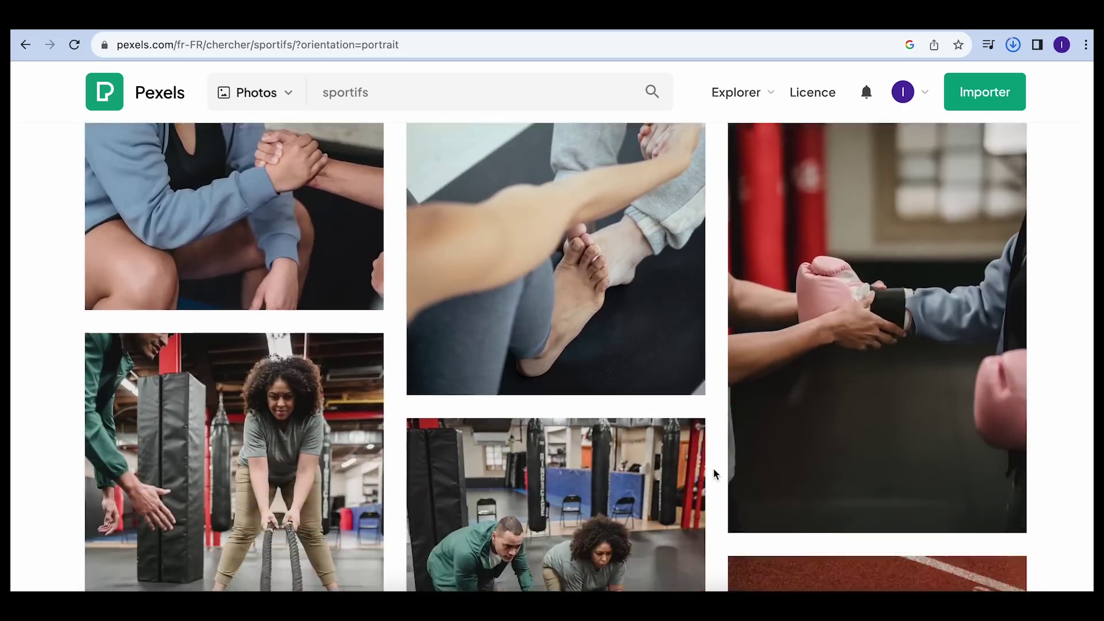
pyautogui.scroll(-12, 714, 470)
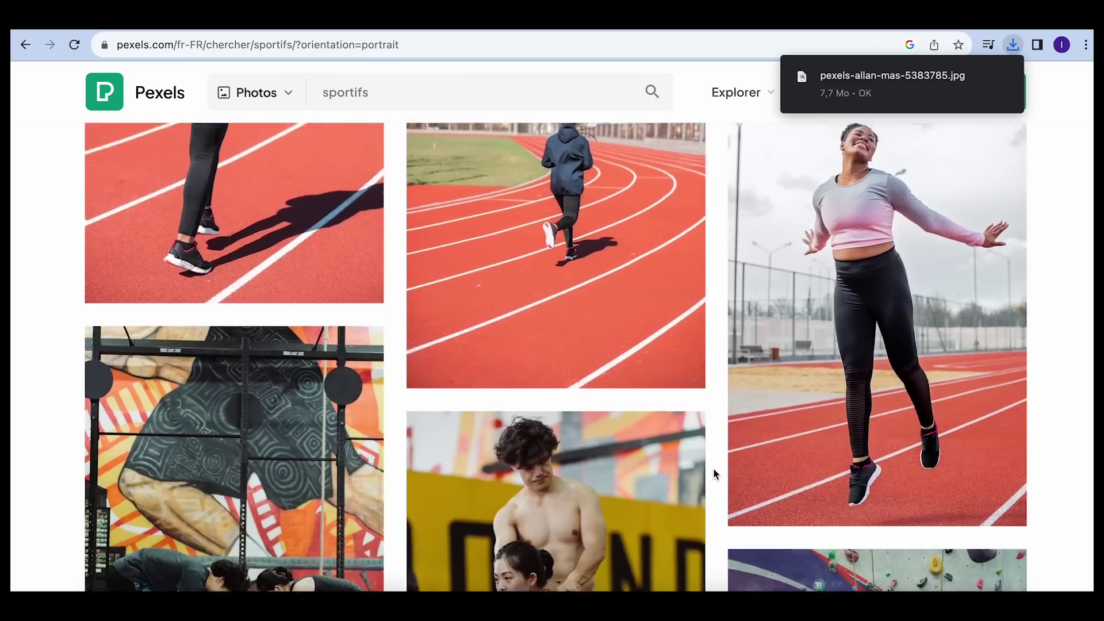
pyautogui.scroll(-8, 714, 472)
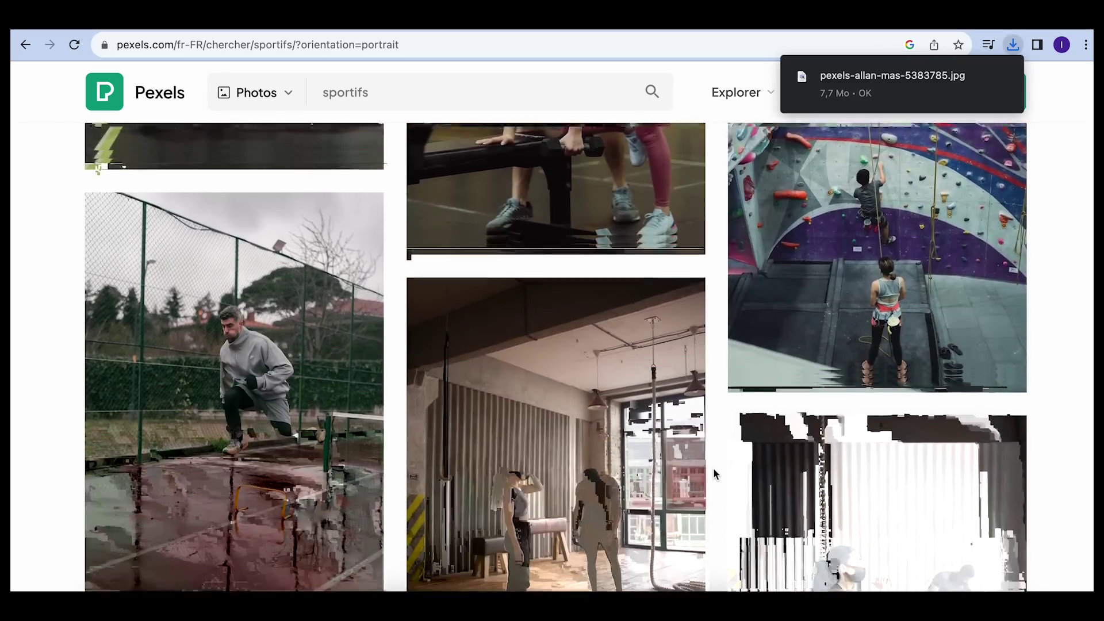
pyautogui.scroll(-4, 714, 474)
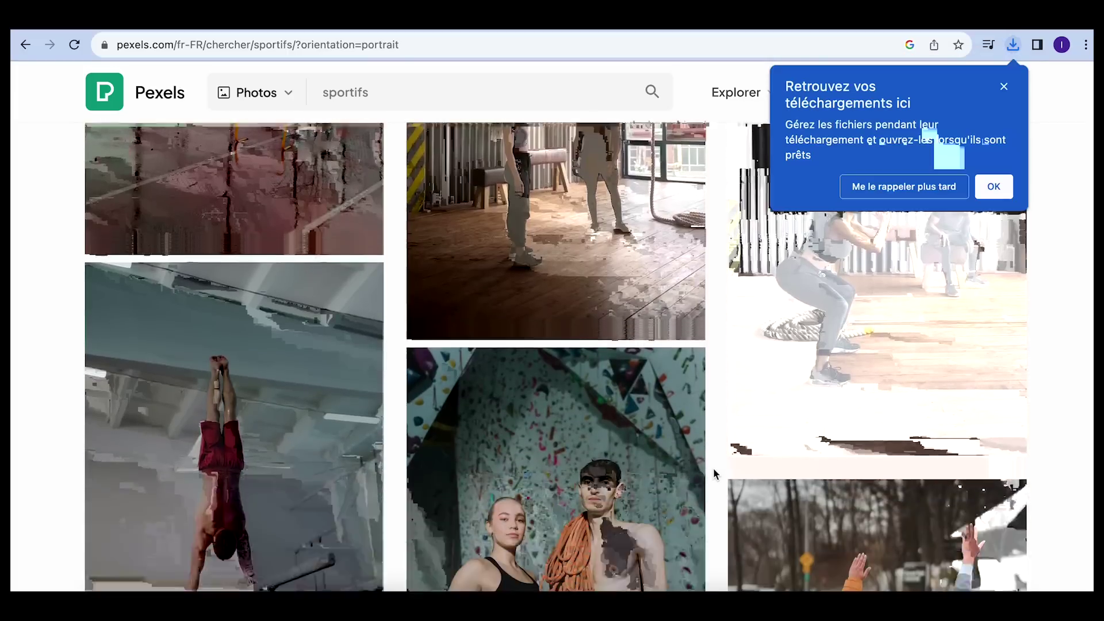
pyautogui.click(987, 187)
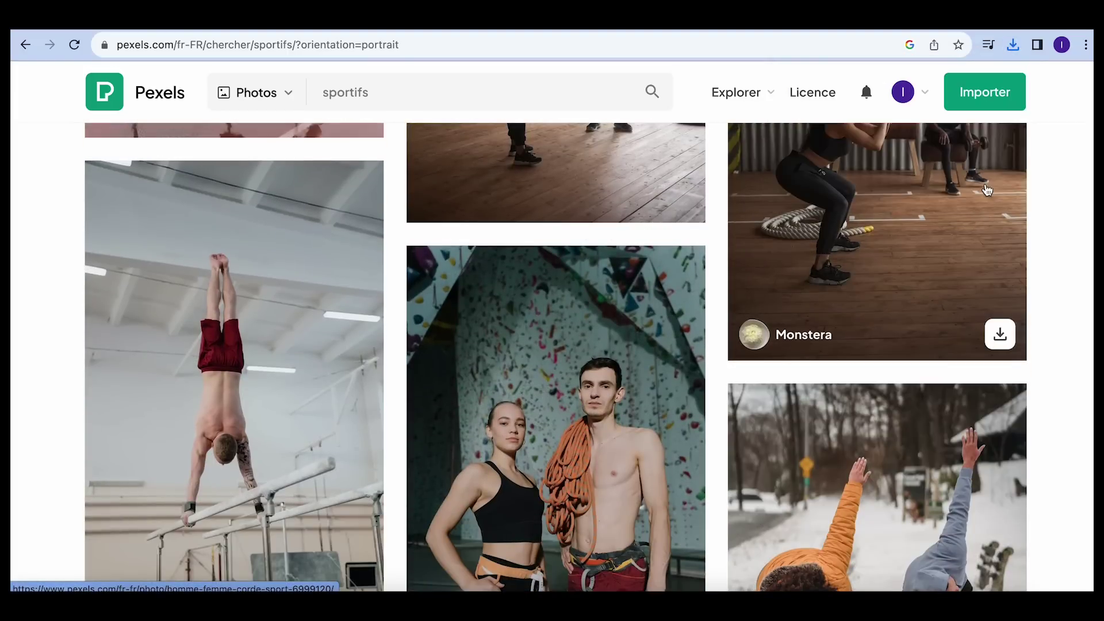
pyautogui.scroll(-3, 724, 263)
pyautogui.scroll(-15, 723, 263)
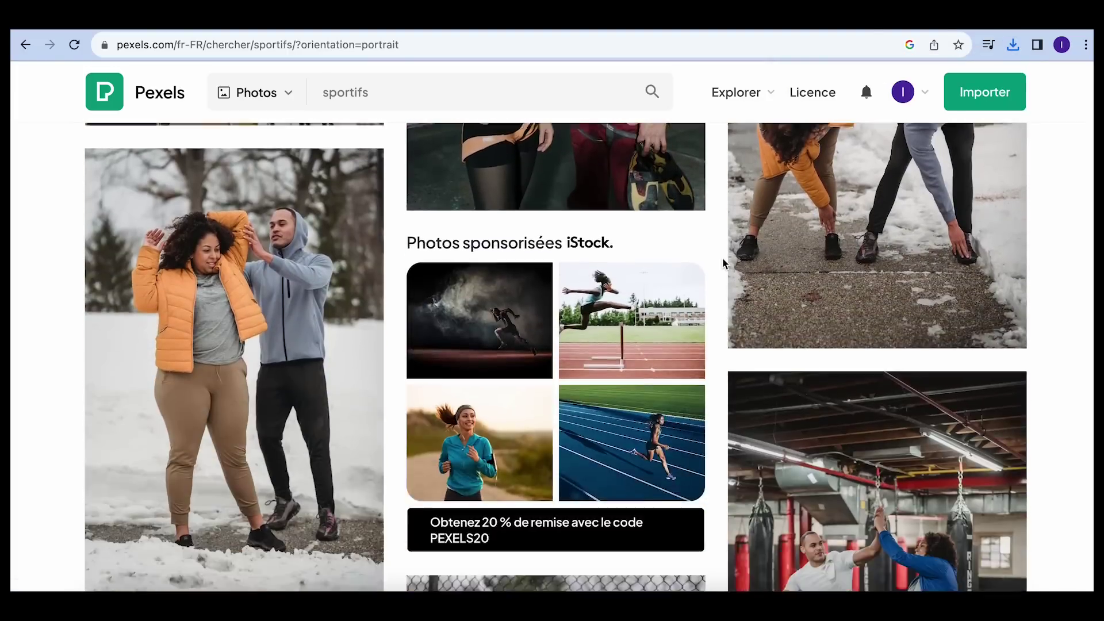
pyautogui.scroll(-15, 723, 264)
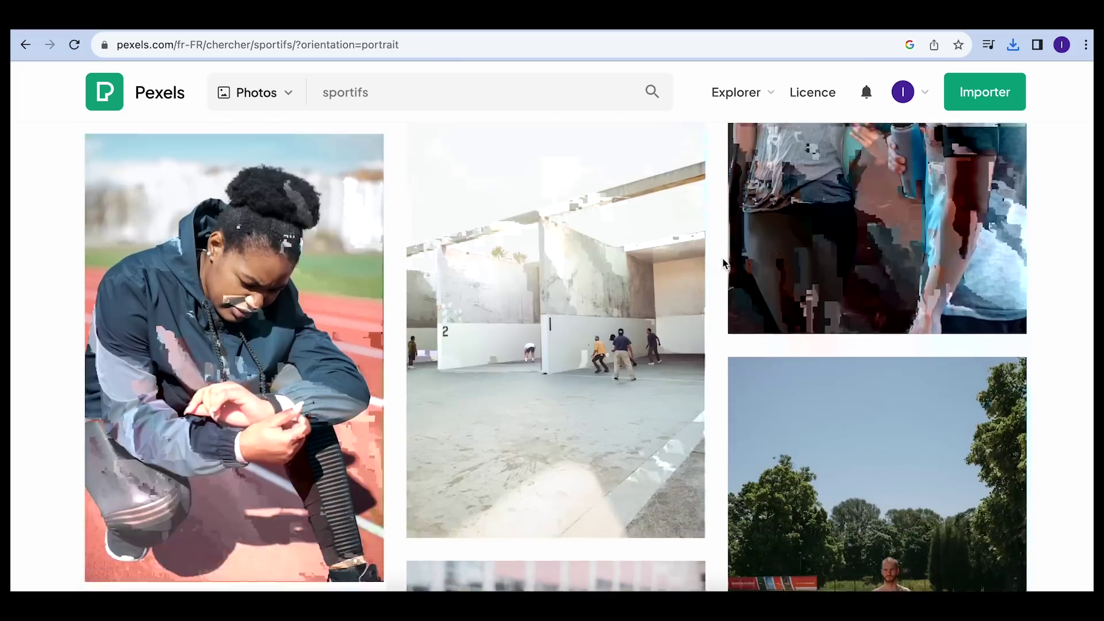
pyautogui.scroll(-8, 719, 287)
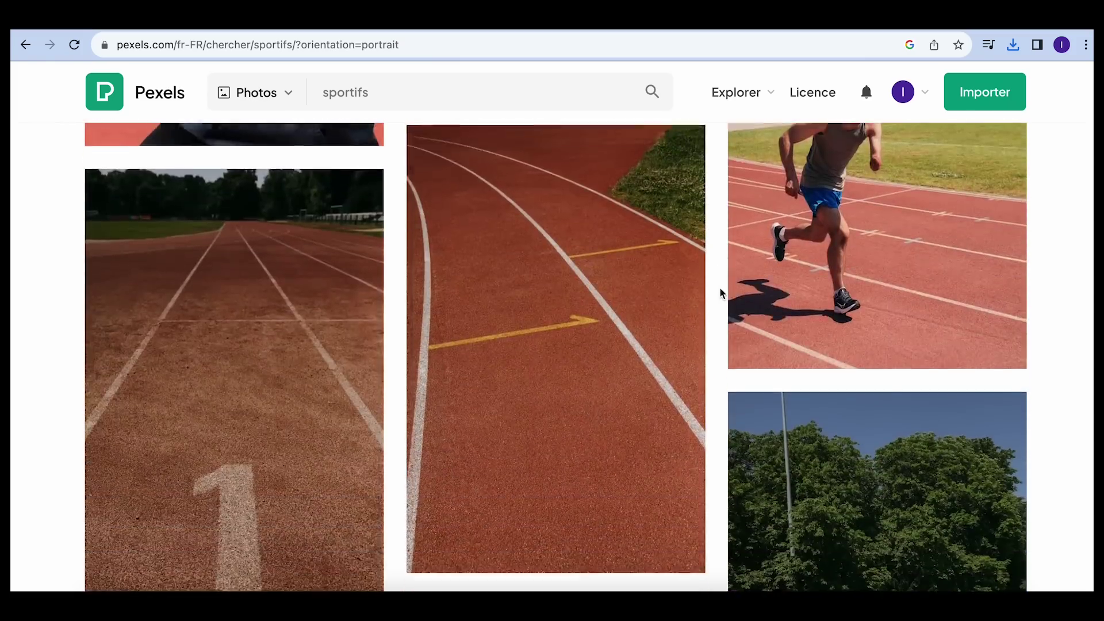
pyautogui.scroll(-10, 719, 288)
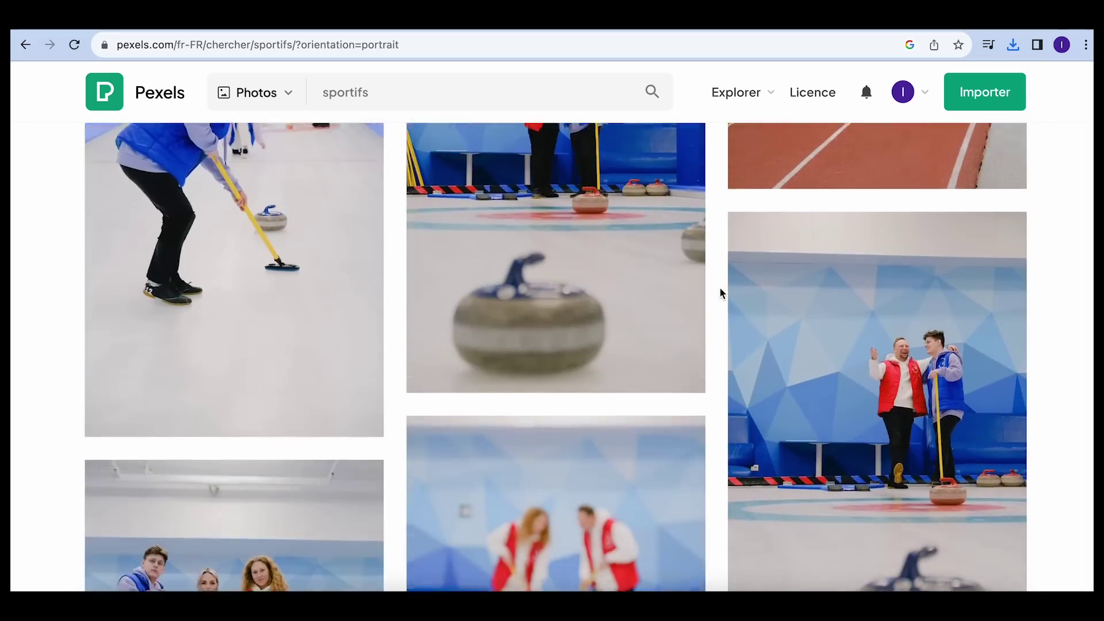
pyautogui.scroll(10, 719, 287)
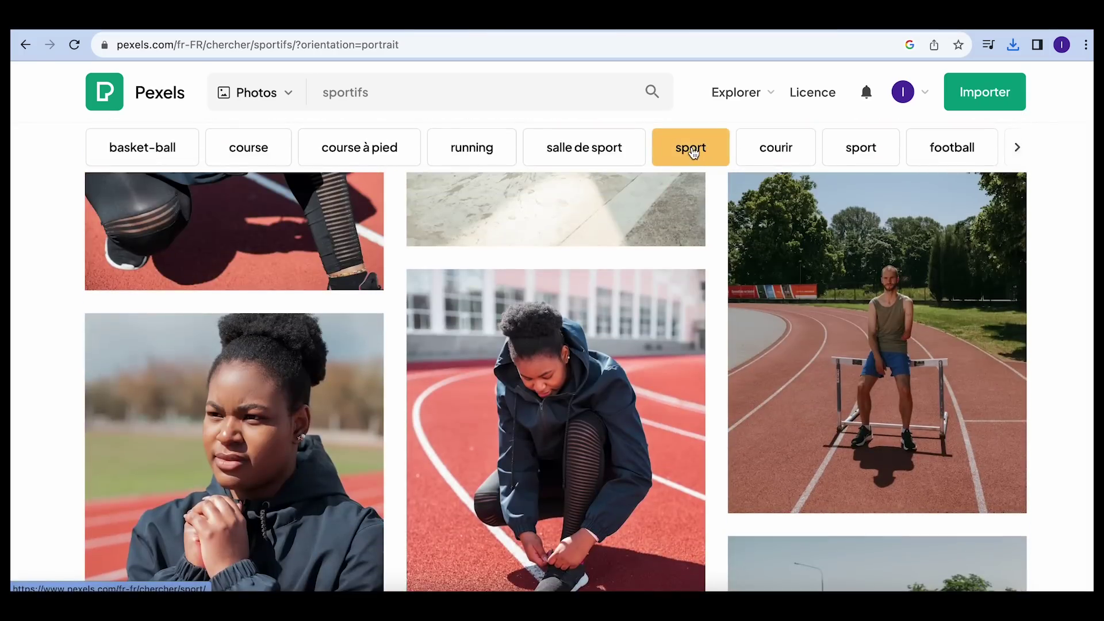
# Switch to the related "running" search, download the photo of the man running beside a road guardrail, and close the thank-you window.
pyautogui.click(493, 158)
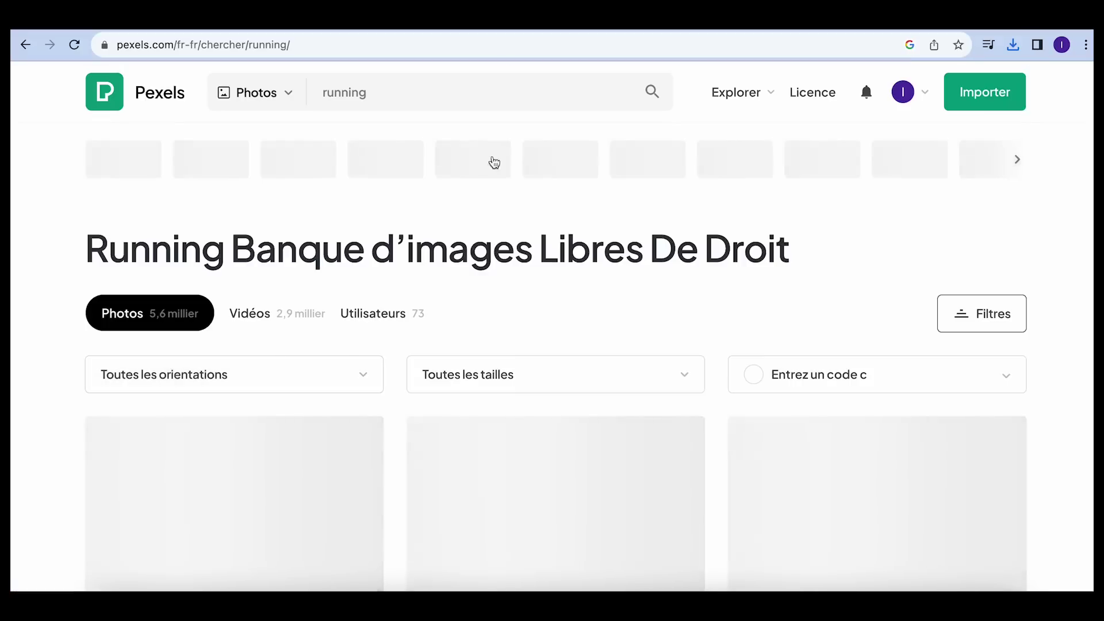
pyautogui.scroll(-5, 394, 405)
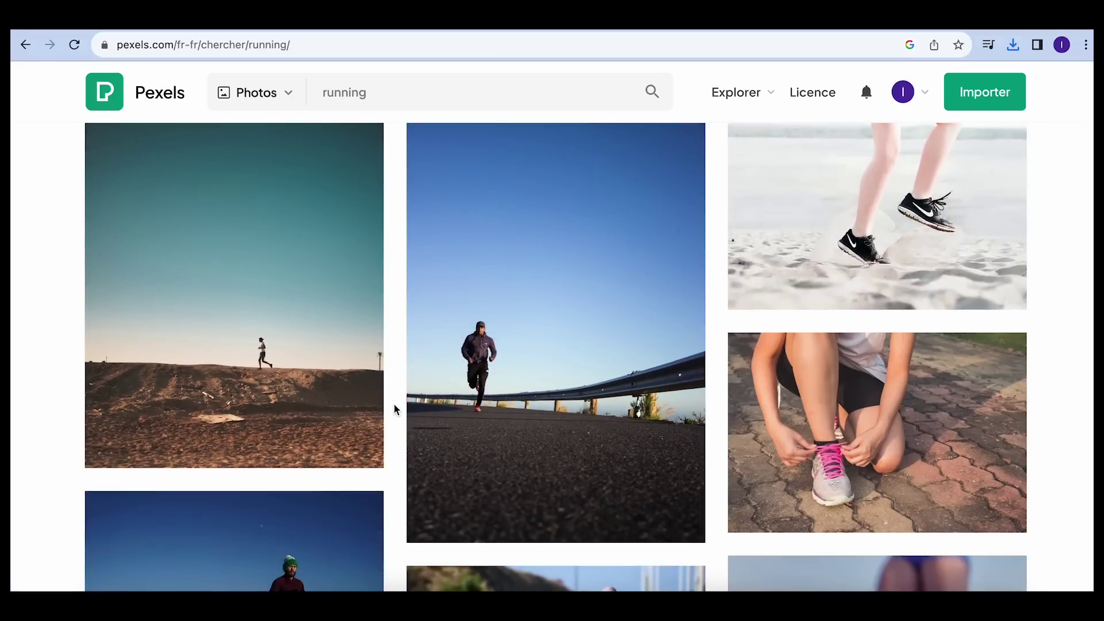
pyautogui.moveTo(483, 271)
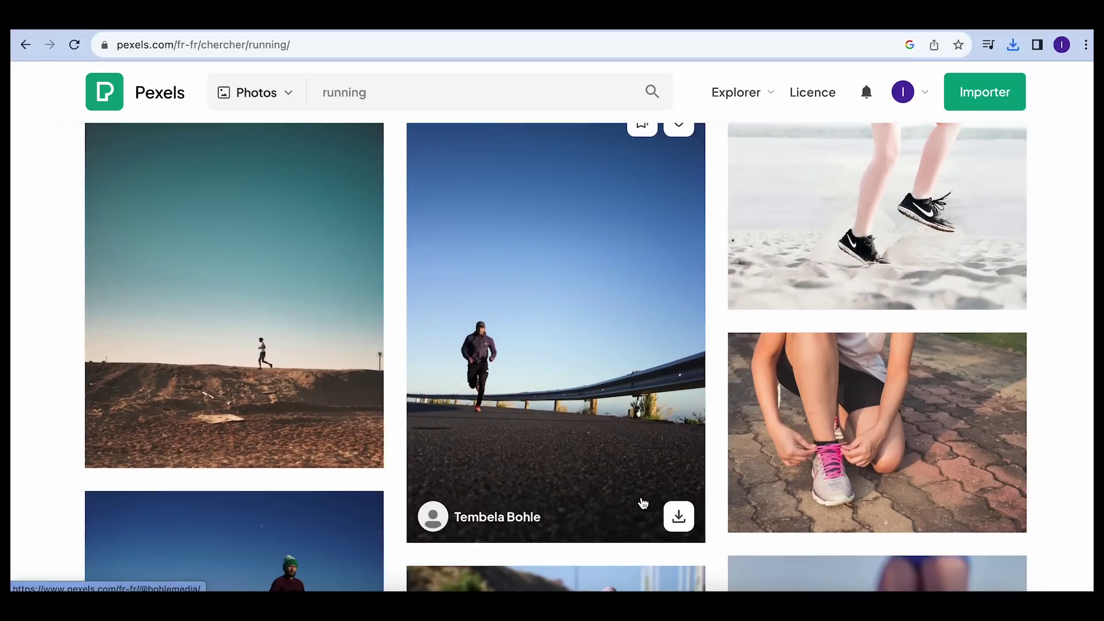
pyautogui.click(679, 517)
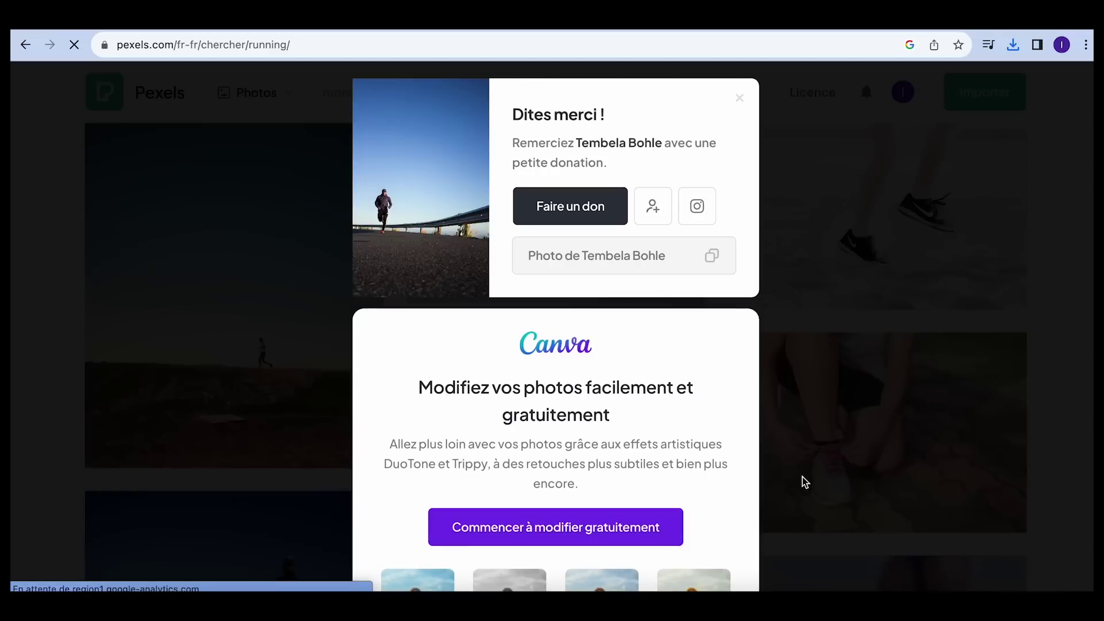
pyautogui.click(803, 472)
# Filter the "running" photo results to the Verticale orientation.
pyautogui.moveTo(348, 375)
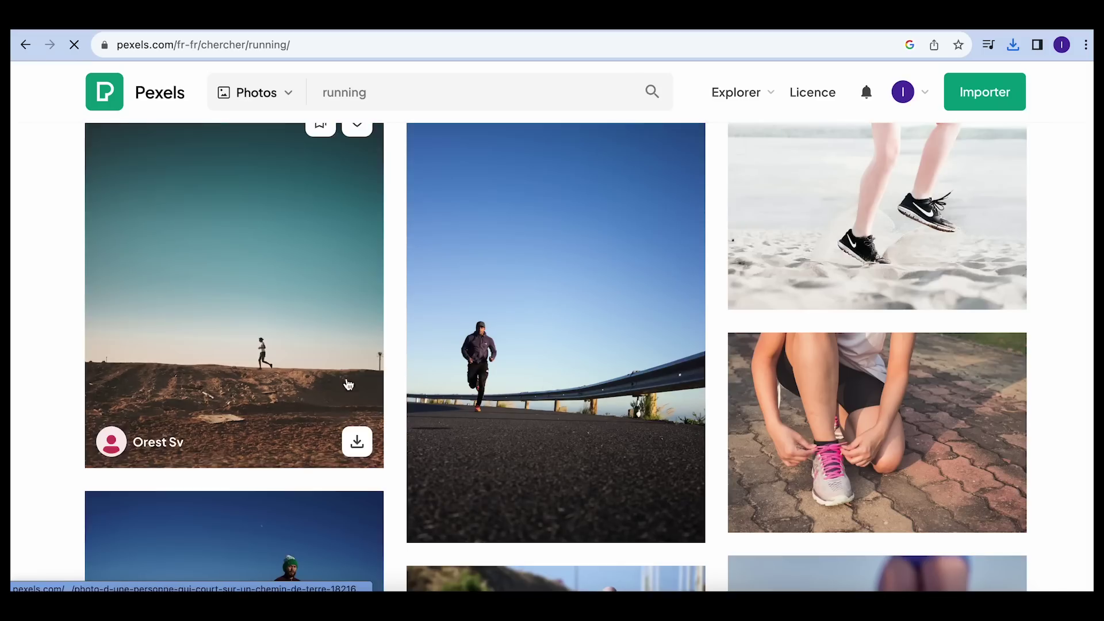
pyautogui.scroll(-5, 348, 419)
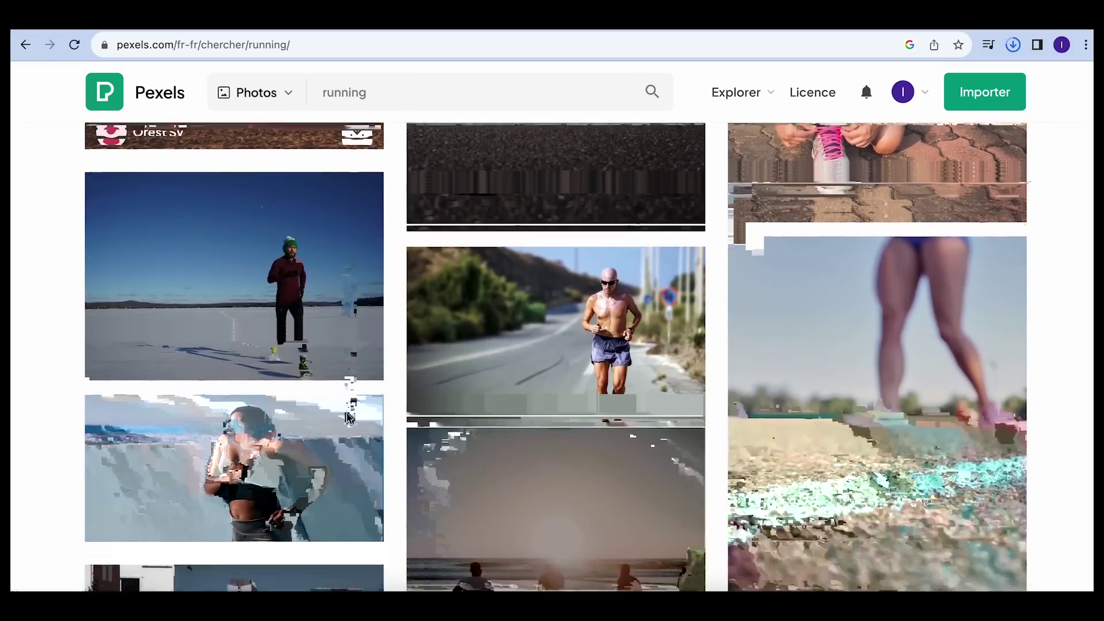
pyautogui.scroll(11, 348, 419)
pyautogui.scroll(-1, 344, 402)
pyautogui.click(363, 377)
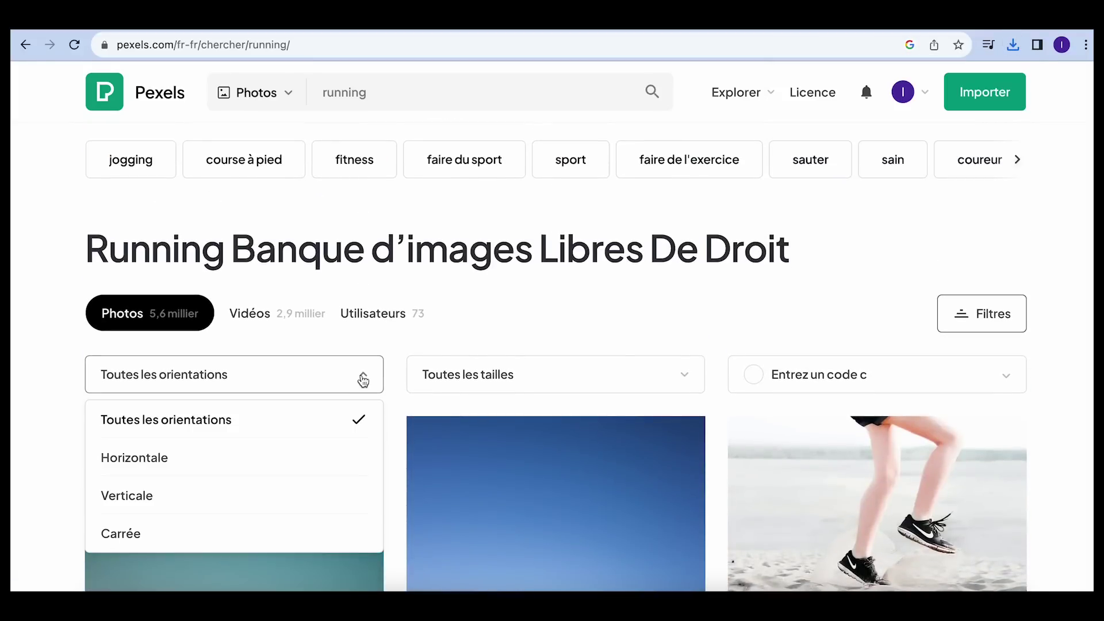
pyautogui.click(173, 497)
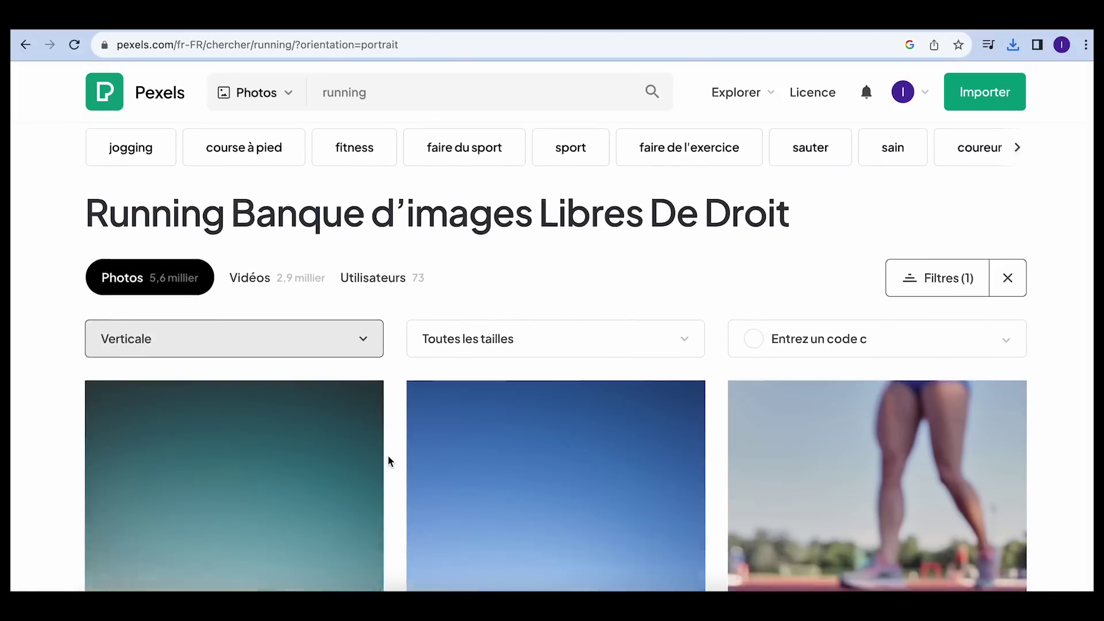
# Download the vertical photo of three people running on the beach towards the sun, and close the thank-you window.
pyautogui.scroll(-5, 388, 458)
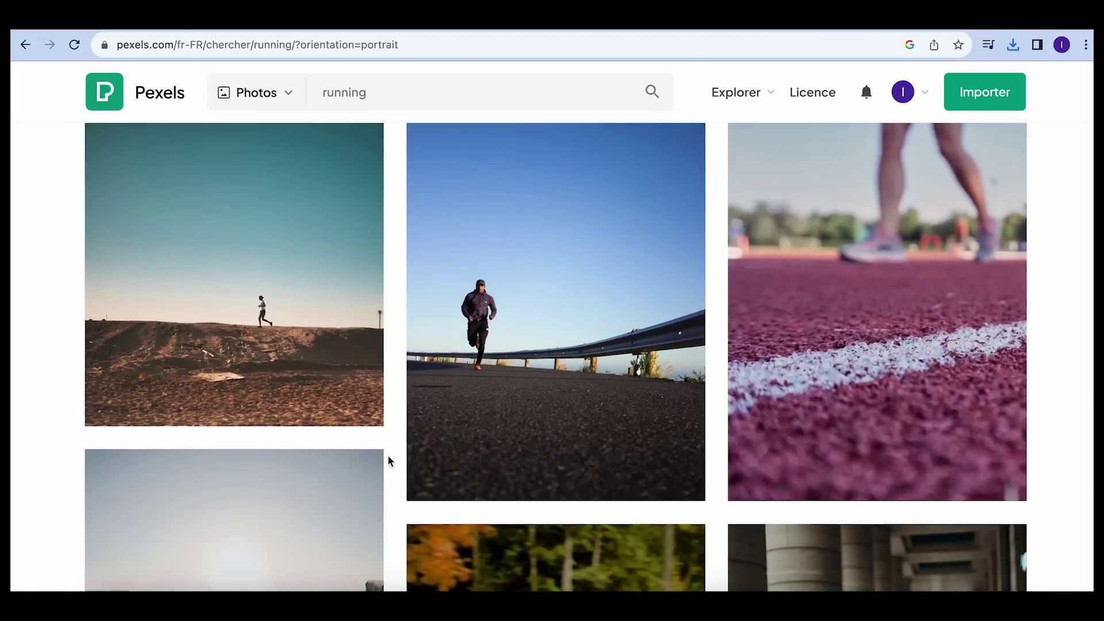
pyautogui.scroll(-8, 388, 457)
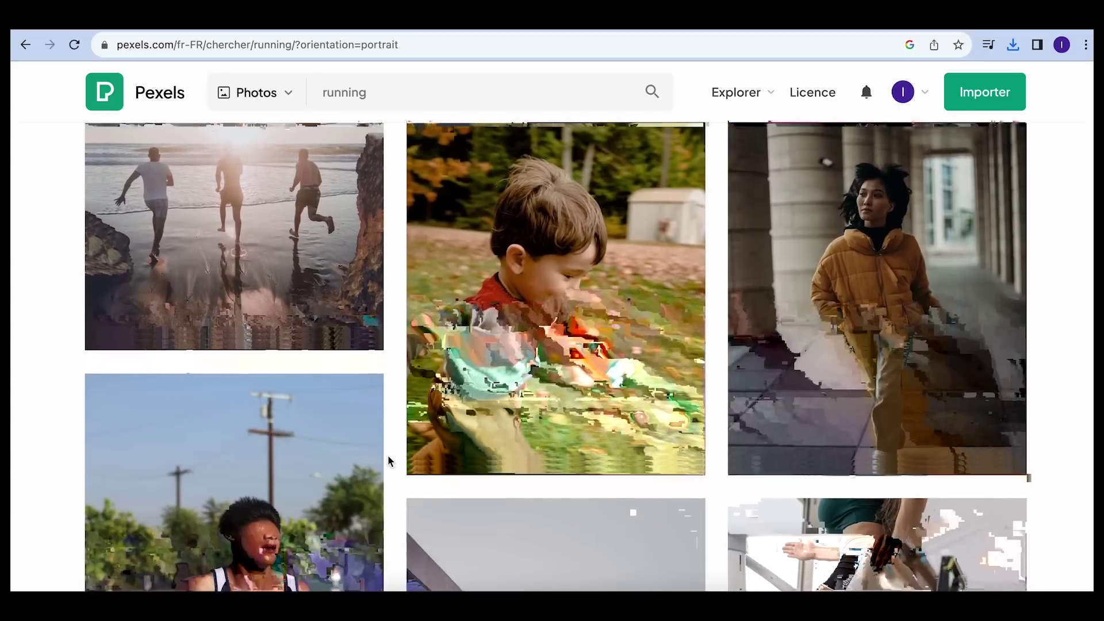
pyautogui.scroll(2, 388, 454)
pyautogui.click(355, 429)
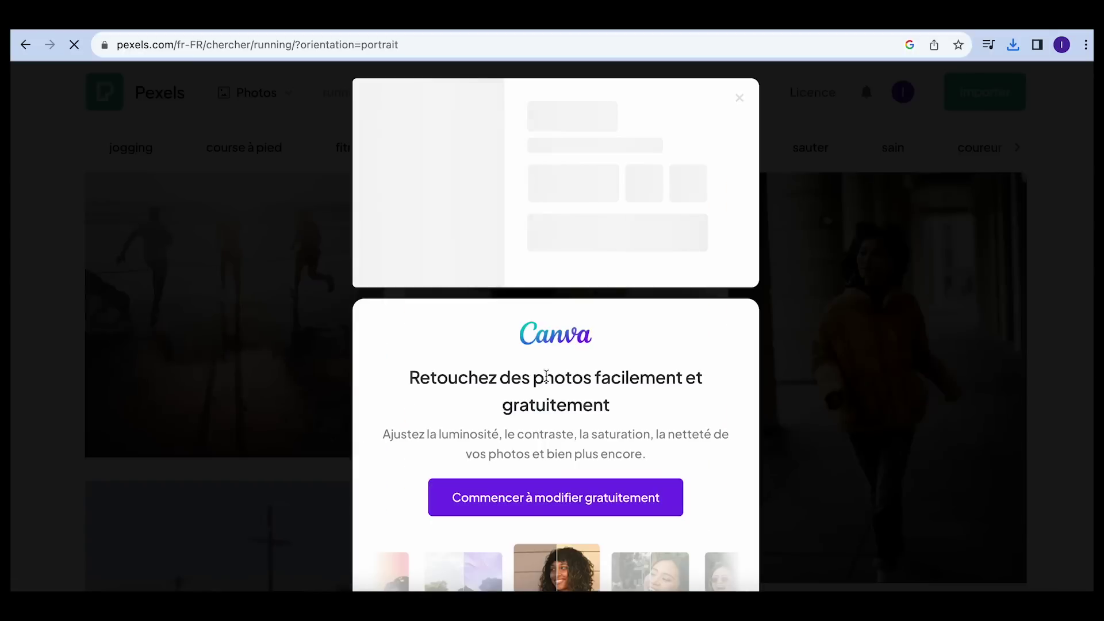
pyautogui.click(802, 375)
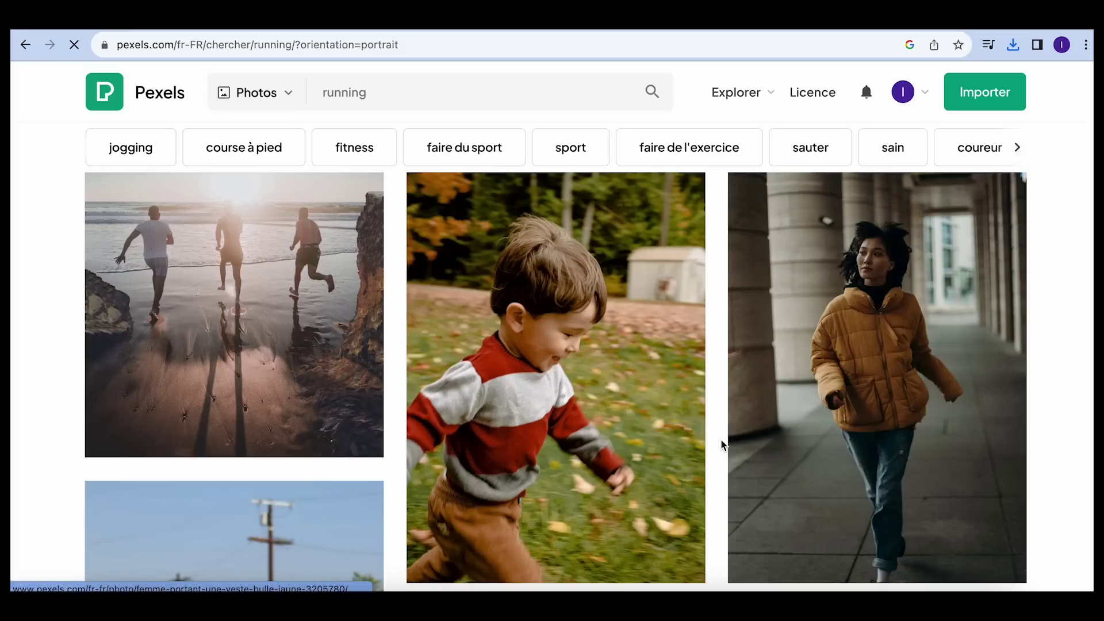
# Download the photo of the shirtless man running on sand from the "running" results, and close the thank-you window.
pyautogui.scroll(-10, 721, 440)
pyautogui.scroll(-5, 720, 440)
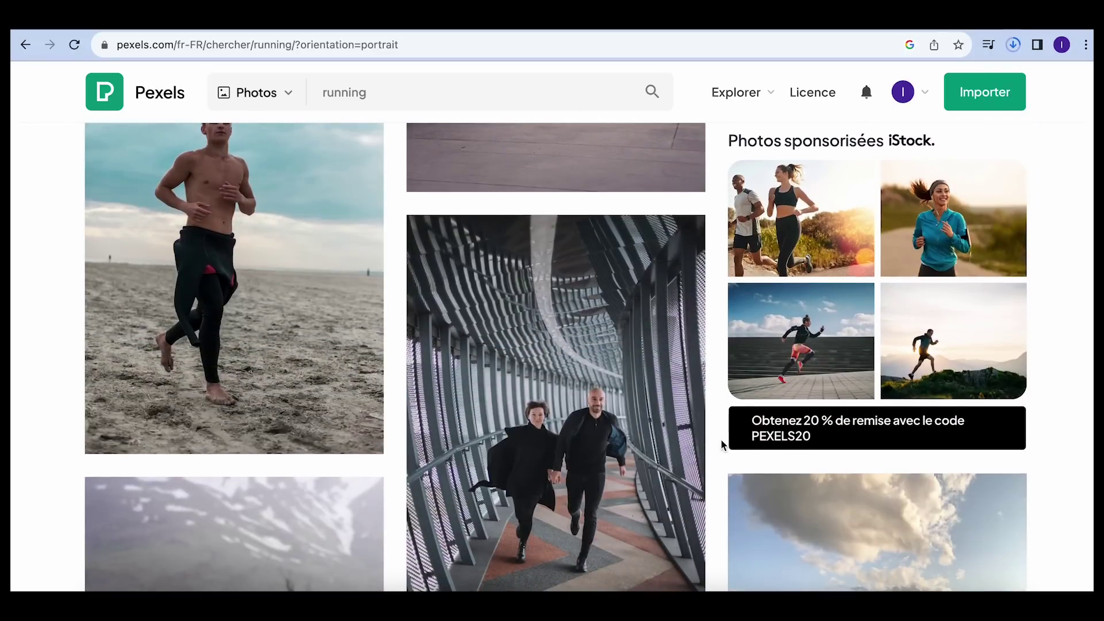
pyautogui.click(363, 433)
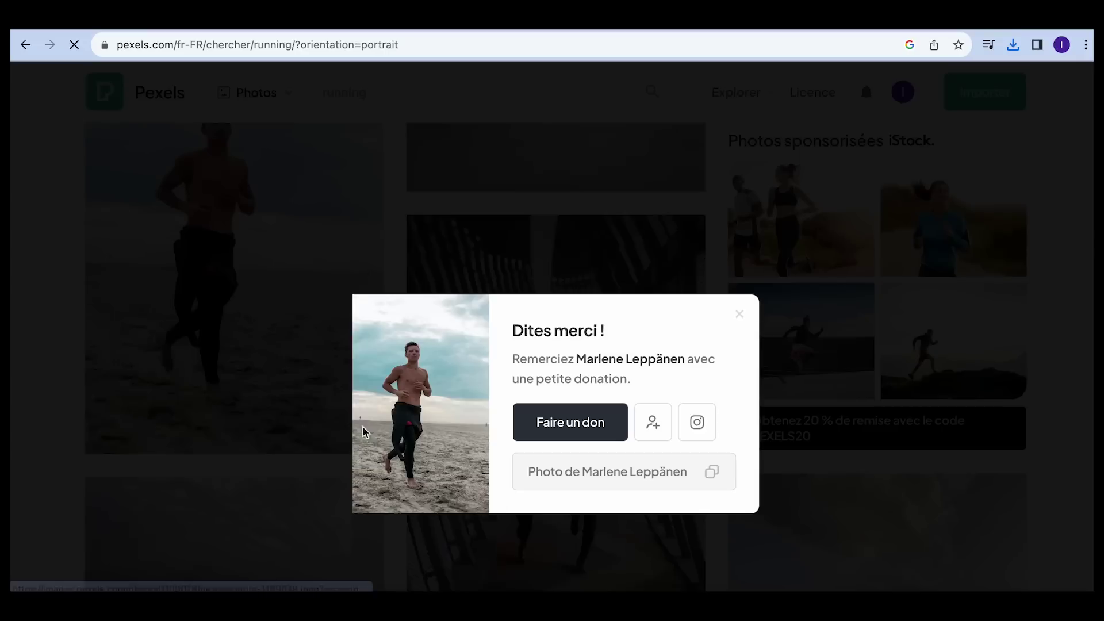
pyautogui.click(889, 378)
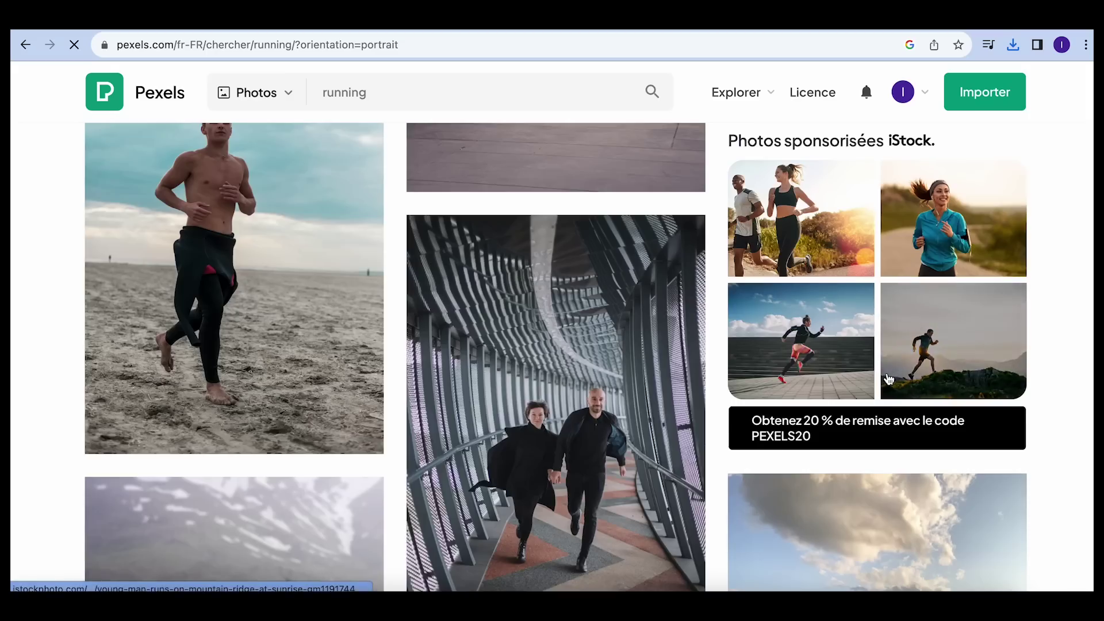
# Download the photo of the woman in black sportswear running beside a concrete wall and stairs, and close the thank-you window.
pyautogui.scroll(-10, 889, 378)
pyautogui.scroll(-8, 888, 379)
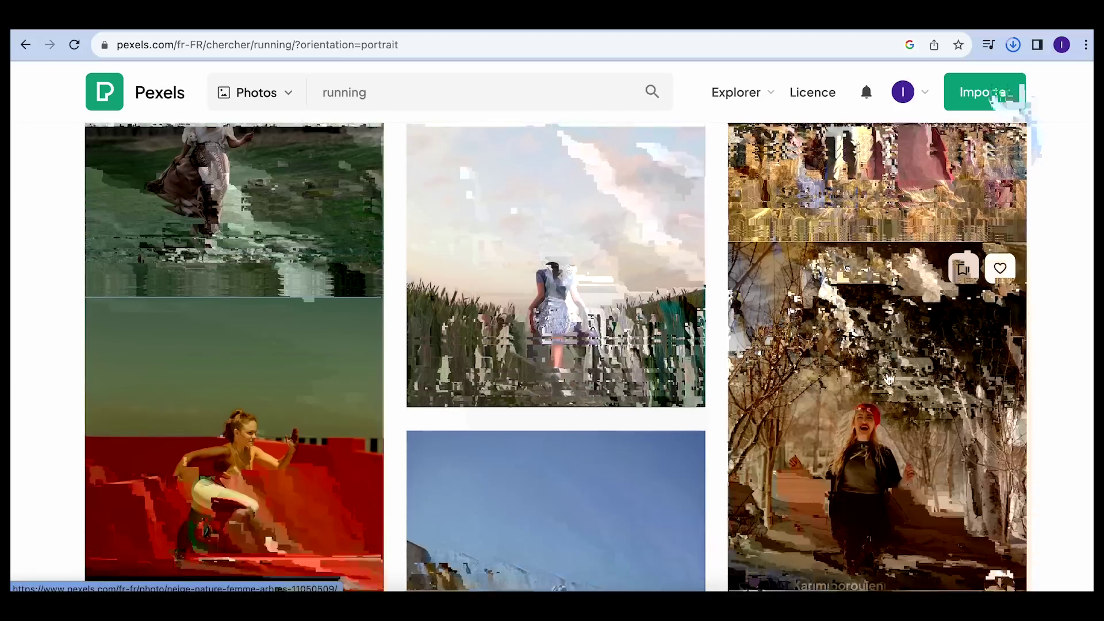
pyautogui.scroll(2, 657, 443)
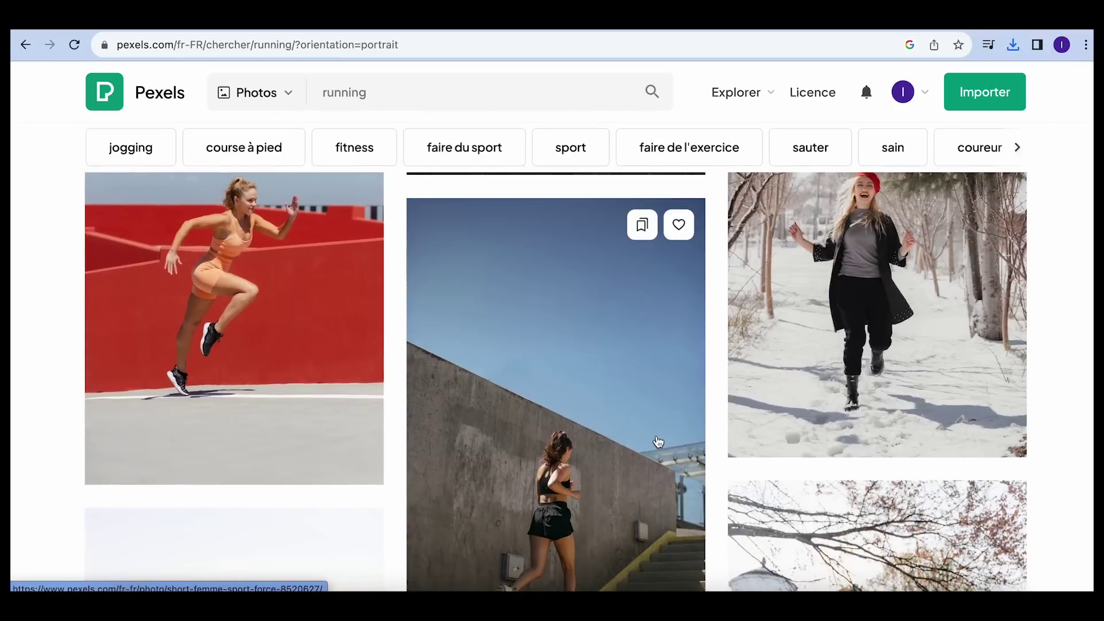
pyautogui.scroll(-3, 657, 440)
pyautogui.click(679, 431)
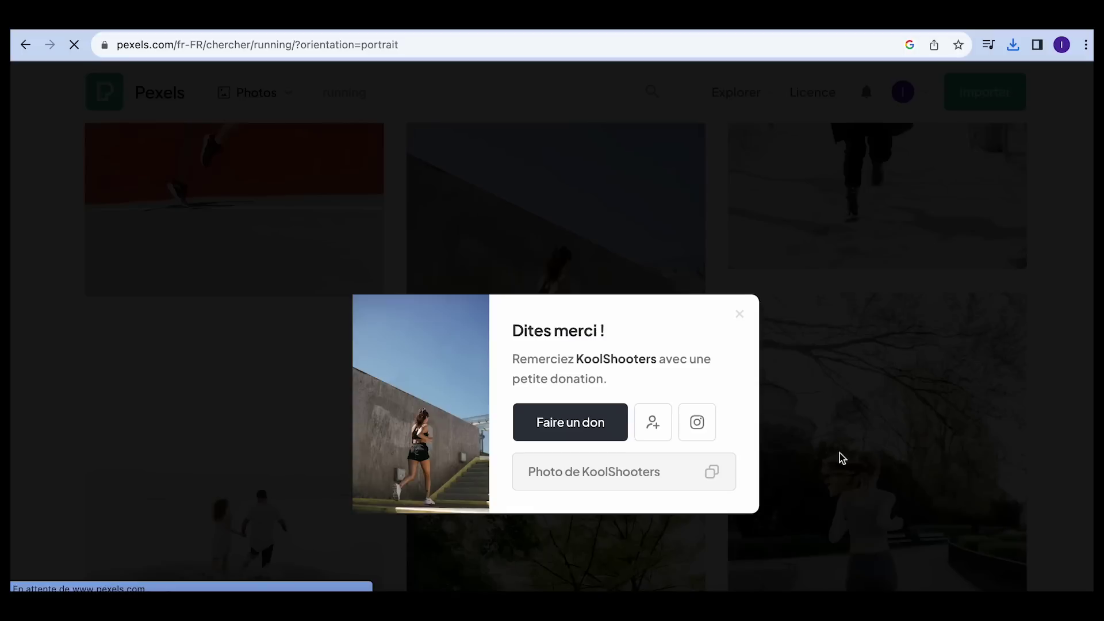
pyautogui.click(853, 444)
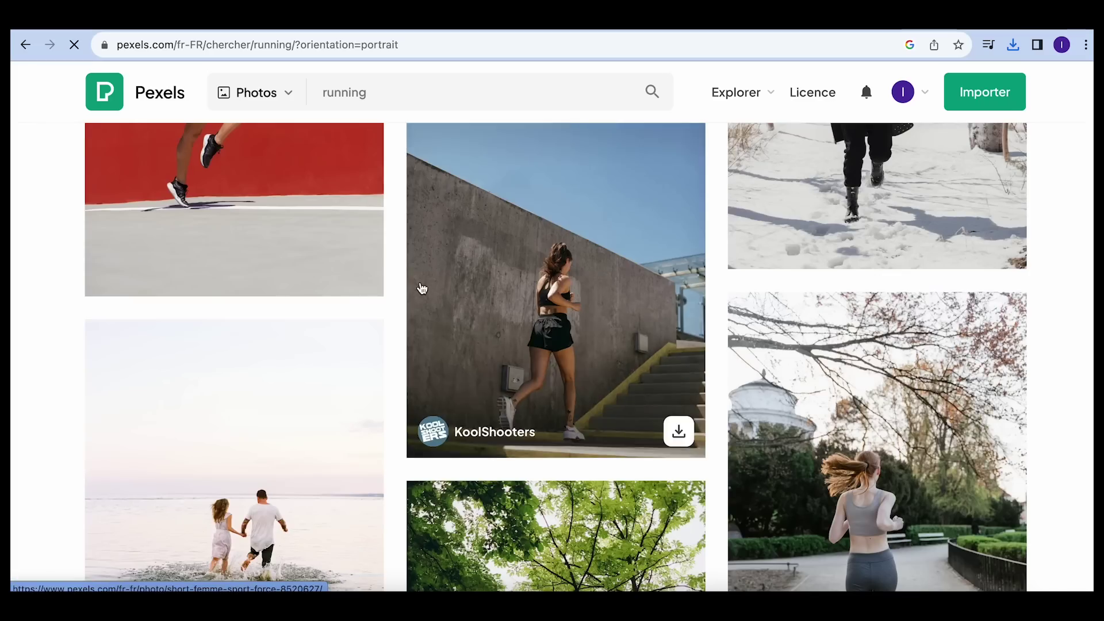
# Download the photo of the woman in orange sportswear leaping before a red wall, and close the thank-you window.
pyautogui.scroll(3, 395, 315)
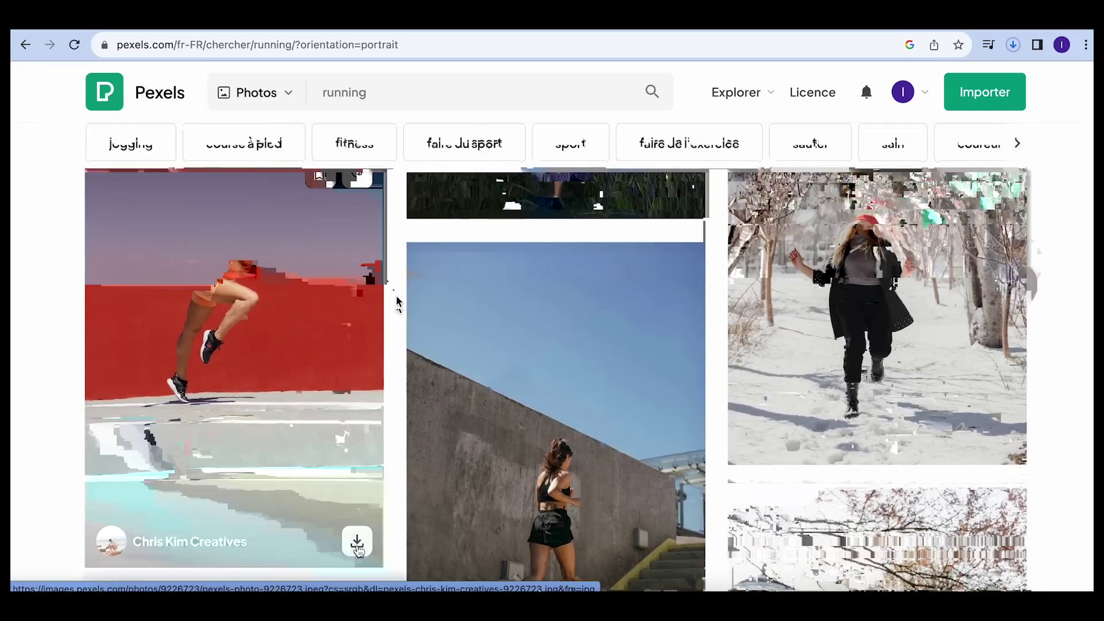
pyautogui.click(357, 543)
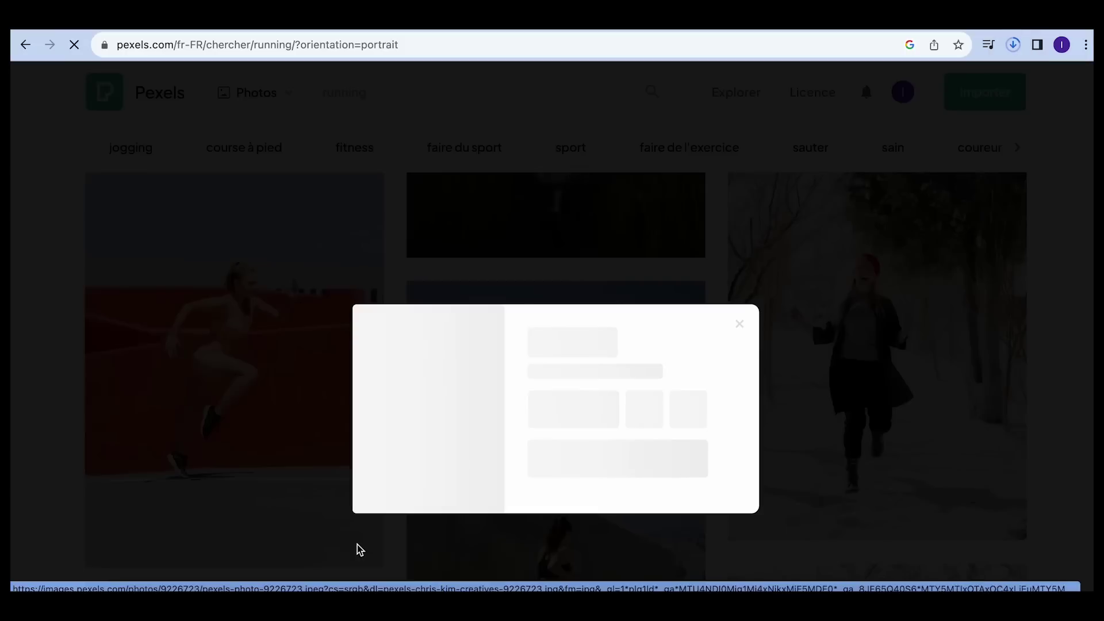
pyautogui.click(899, 423)
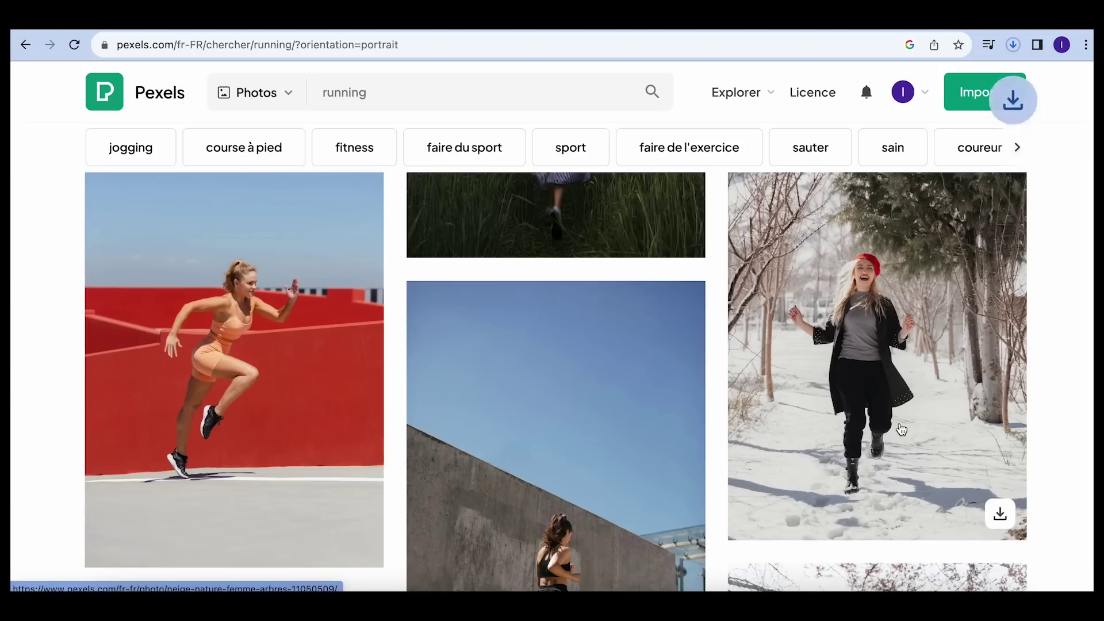
# Switch the "running" search from photos to videos and close the search suggestions.
pyautogui.scroll(15, 900, 429)
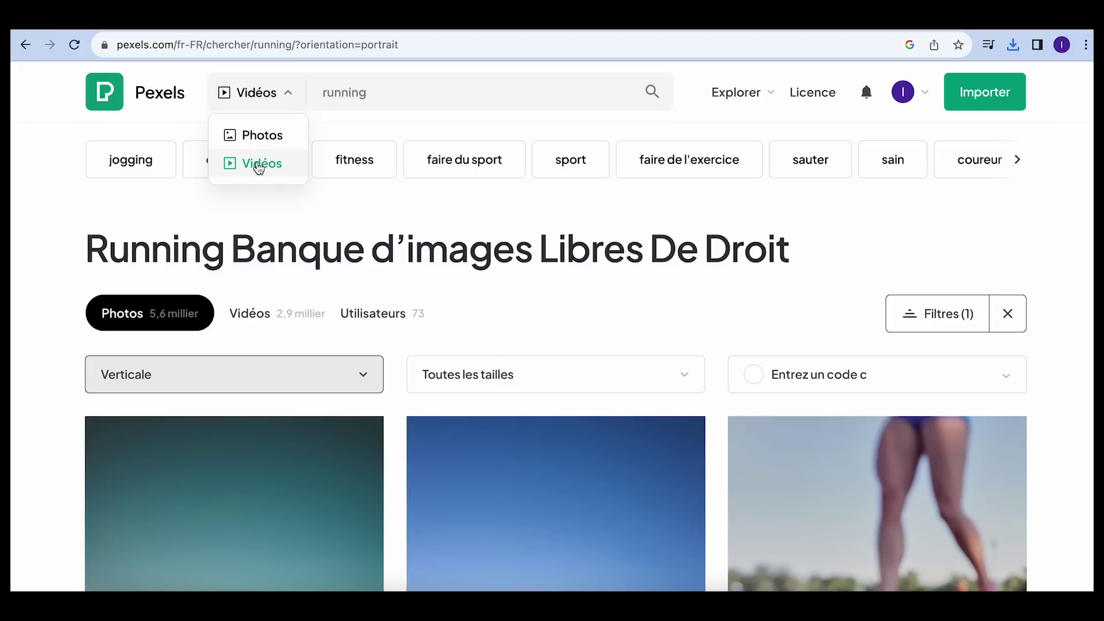
pyautogui.click(373, 93)
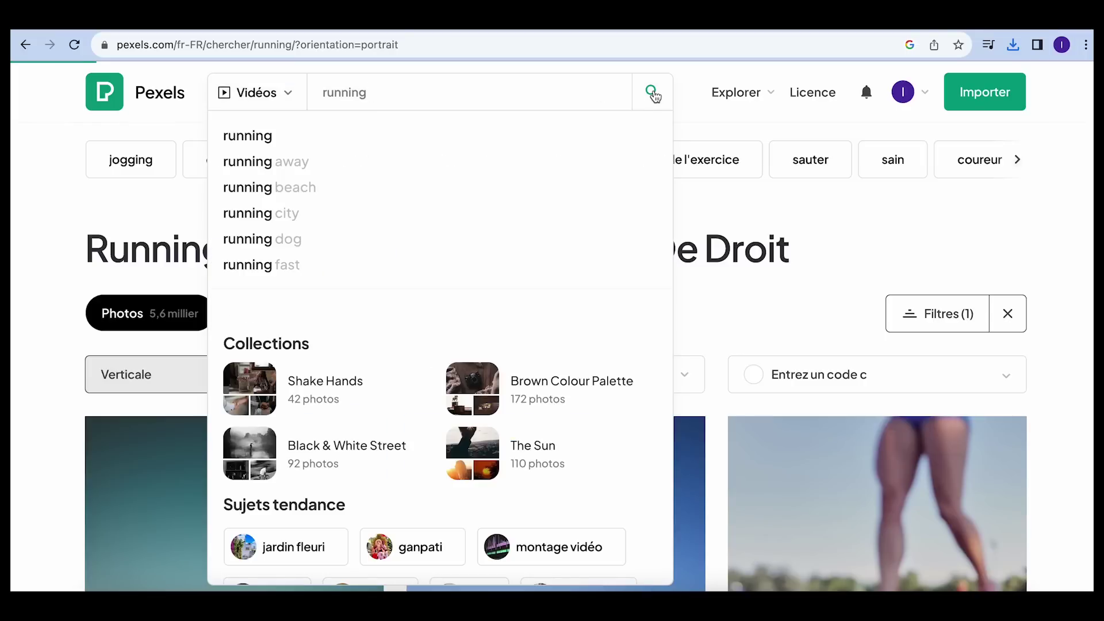
pyautogui.click(285, 92)
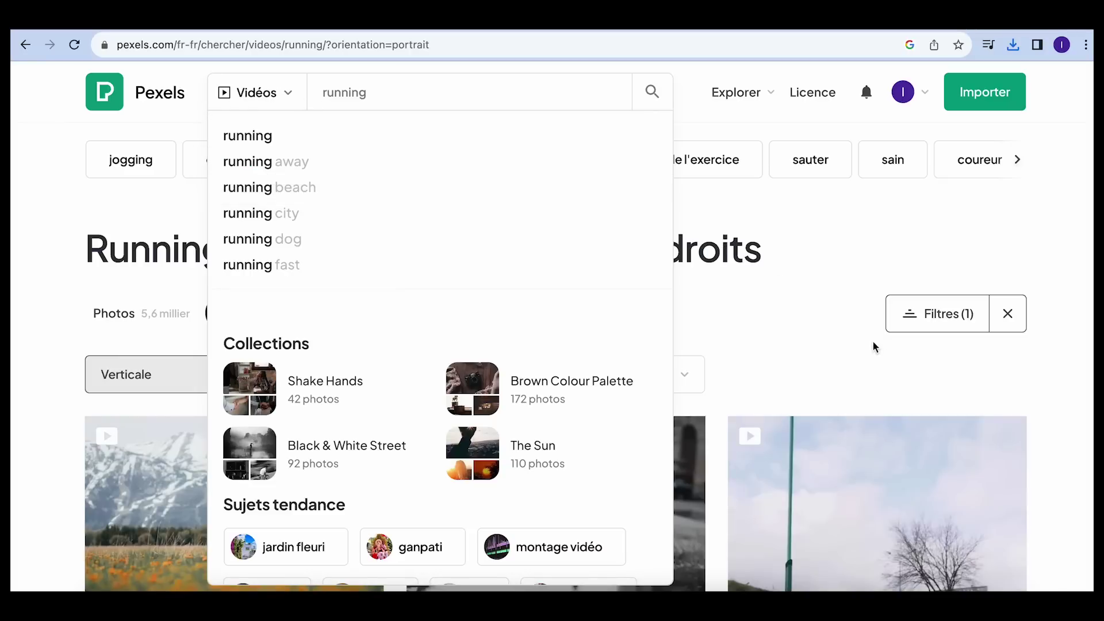
pyautogui.click(839, 334)
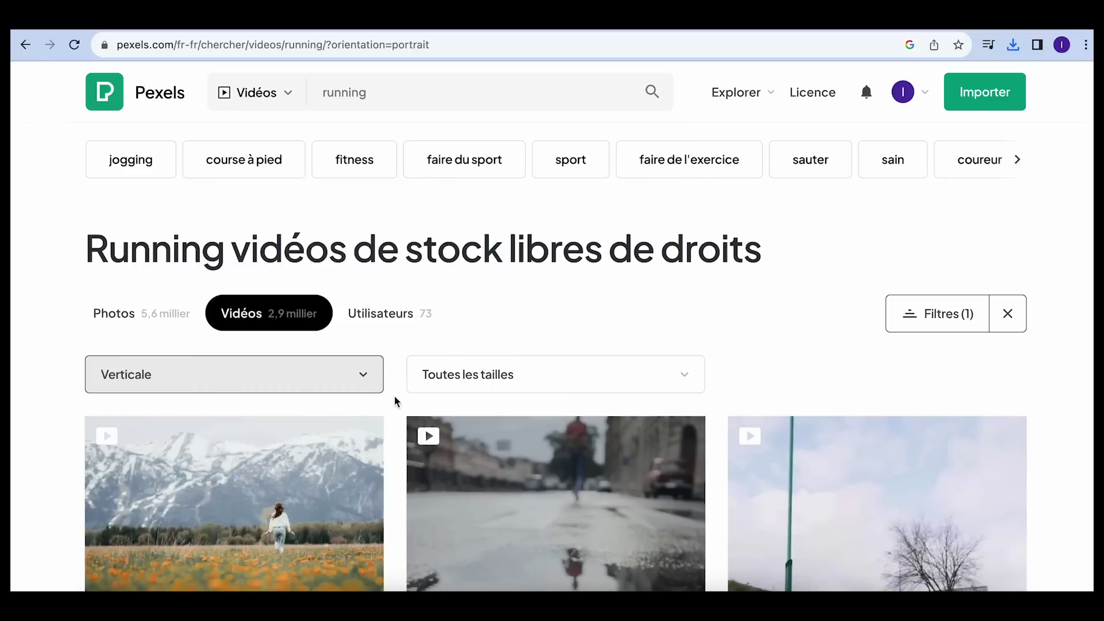
# Download the vertical video of the muscular man in a black tank top on a treadmill, and close the thank-you window.
pyautogui.scroll(-12, 392, 399)
pyautogui.scroll(-10, 392, 401)
pyautogui.scroll(-10, 392, 401)
pyautogui.scroll(-4, 391, 399)
pyautogui.scroll(1, 392, 399)
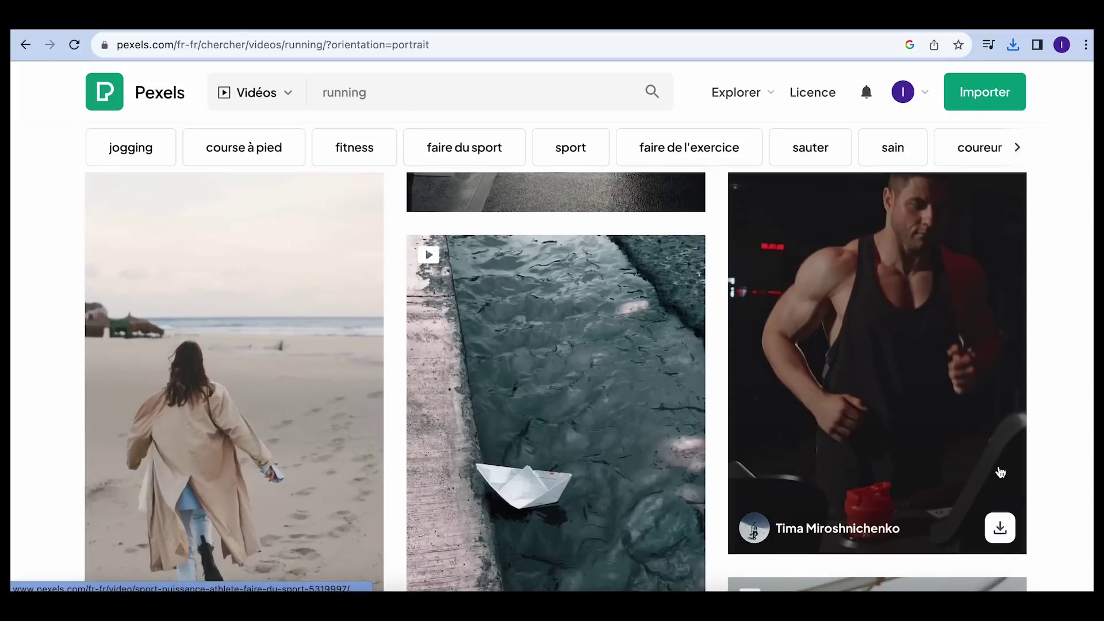
pyautogui.click(1007, 524)
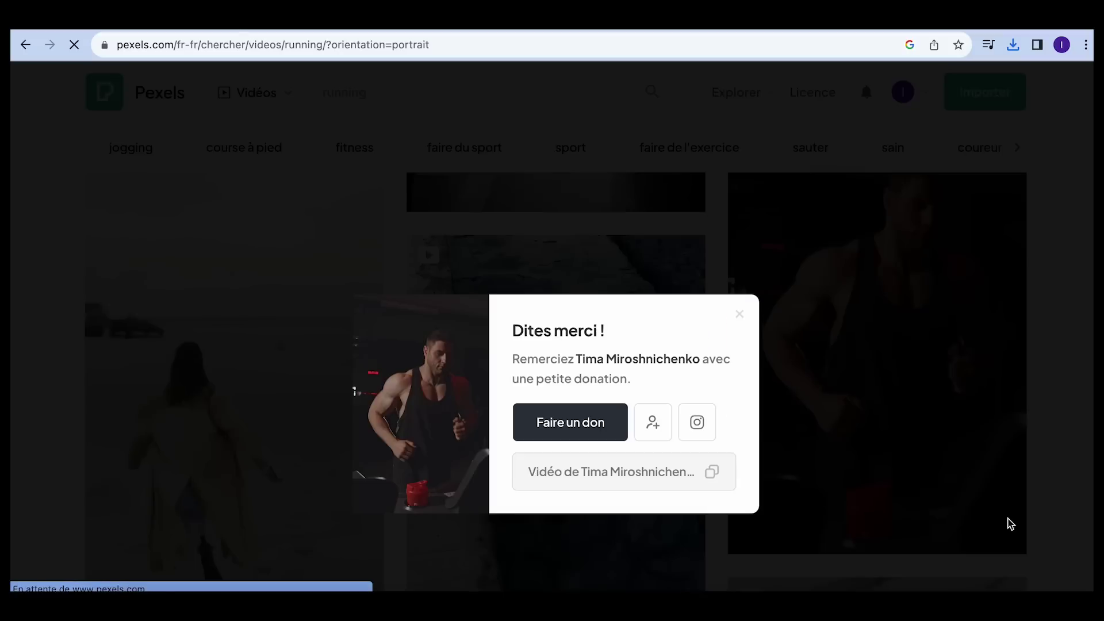
pyautogui.click(921, 415)
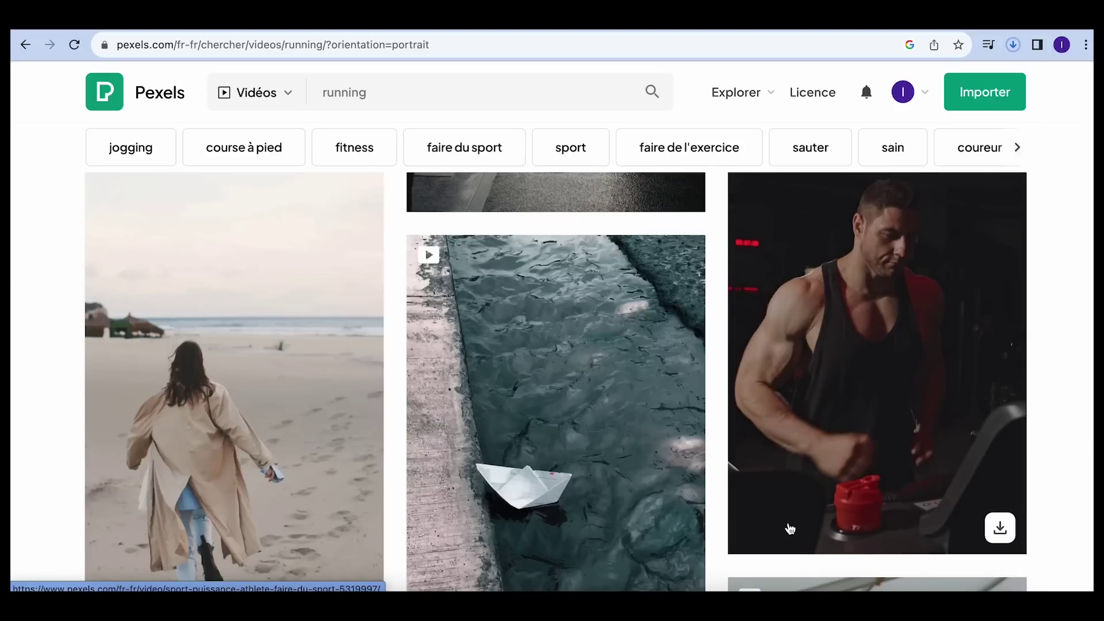
# Follow the creator of the treadmill video and open their profile page.
pyautogui.moveTo(759, 528)
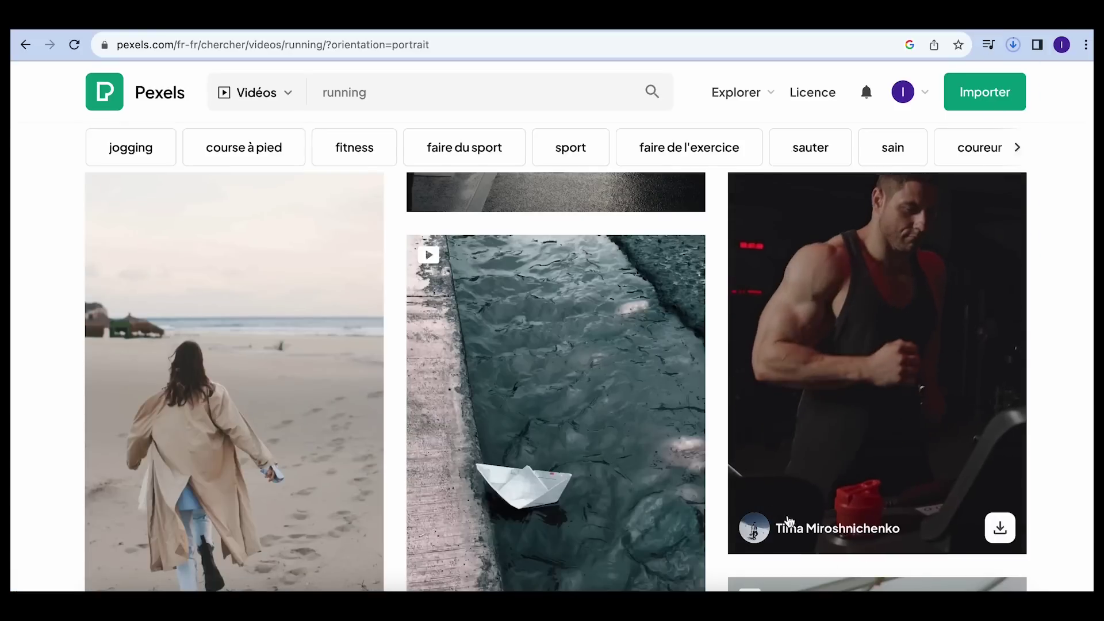
pyautogui.moveTo(804, 533)
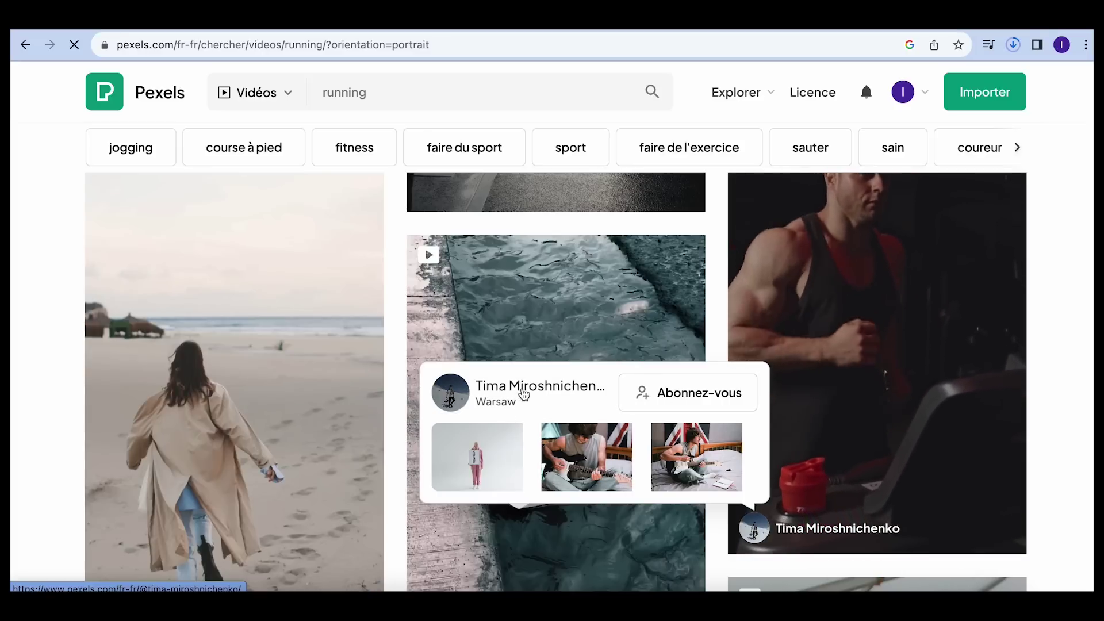
pyautogui.click(702, 393)
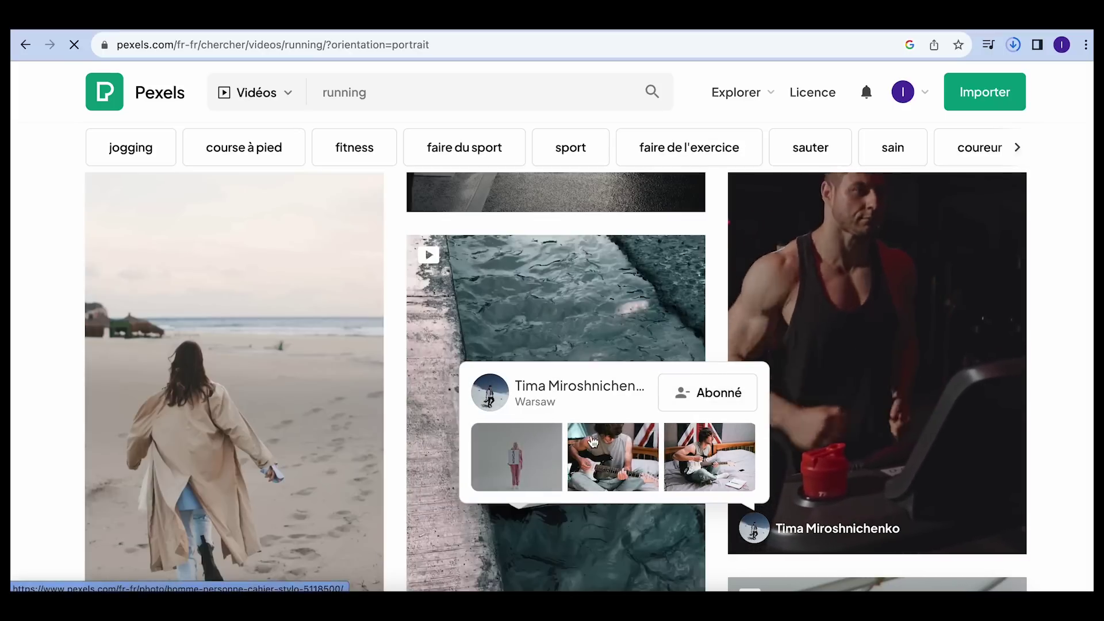
pyautogui.click(577, 389)
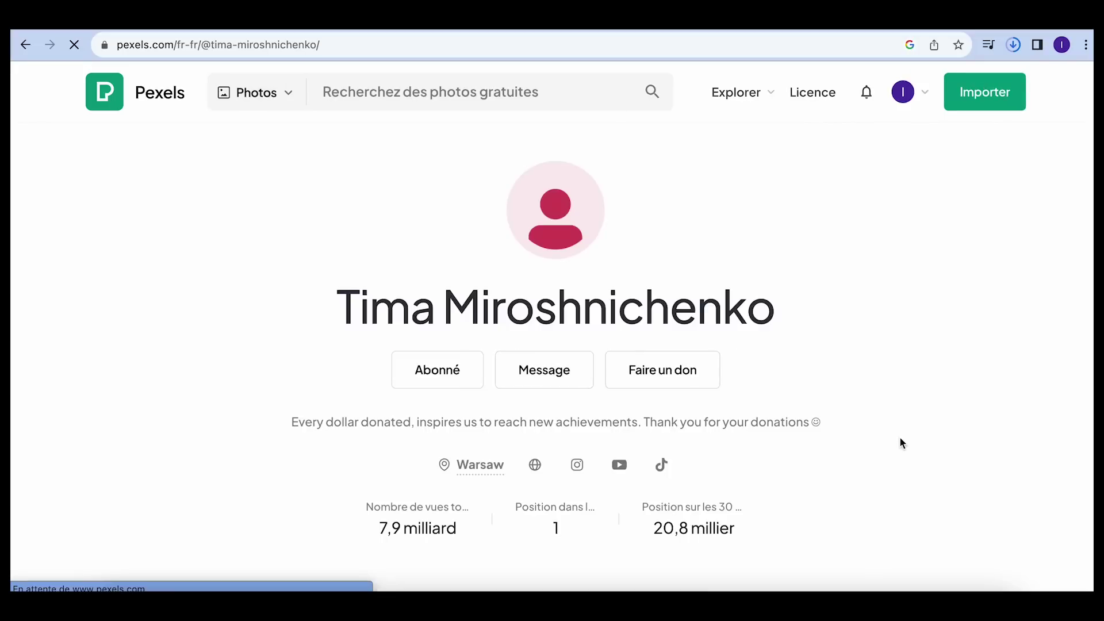
# Examine the creator's profile details and gallery, and return to the "running" video results.
pyautogui.scroll(-6, 894, 448)
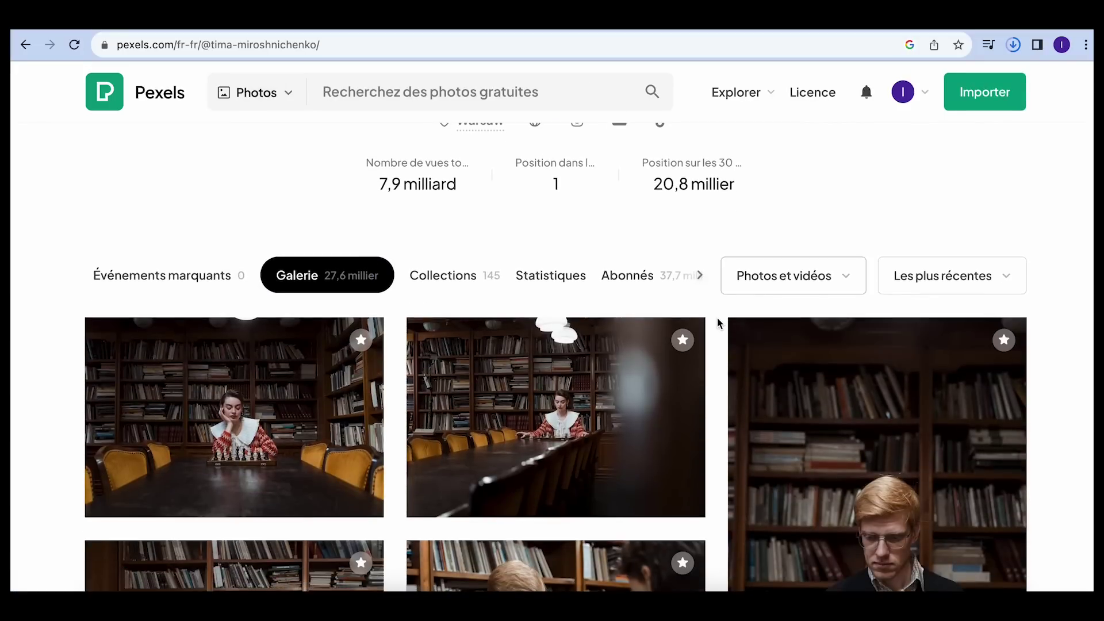
pyautogui.scroll(3, 716, 319)
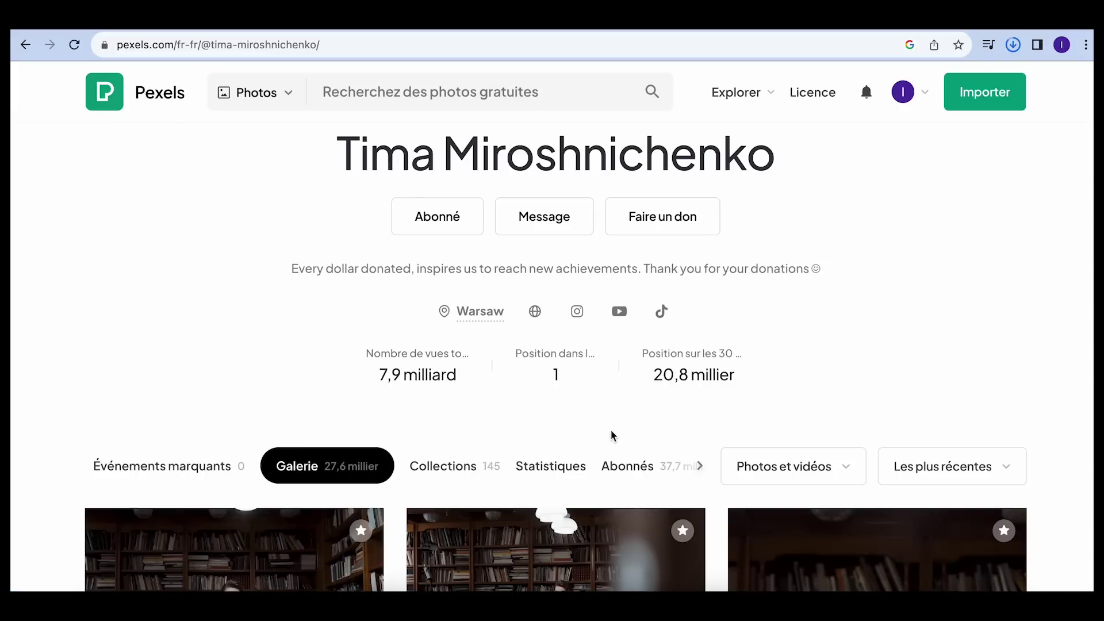
pyautogui.scroll(-10, 708, 517)
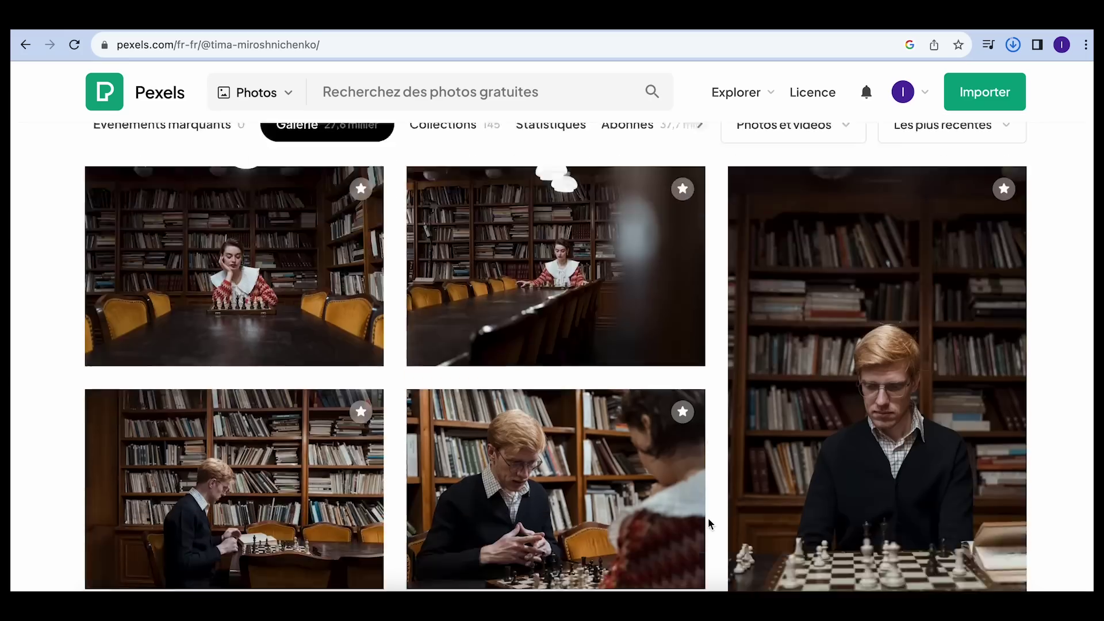
pyautogui.scroll(-15, 708, 517)
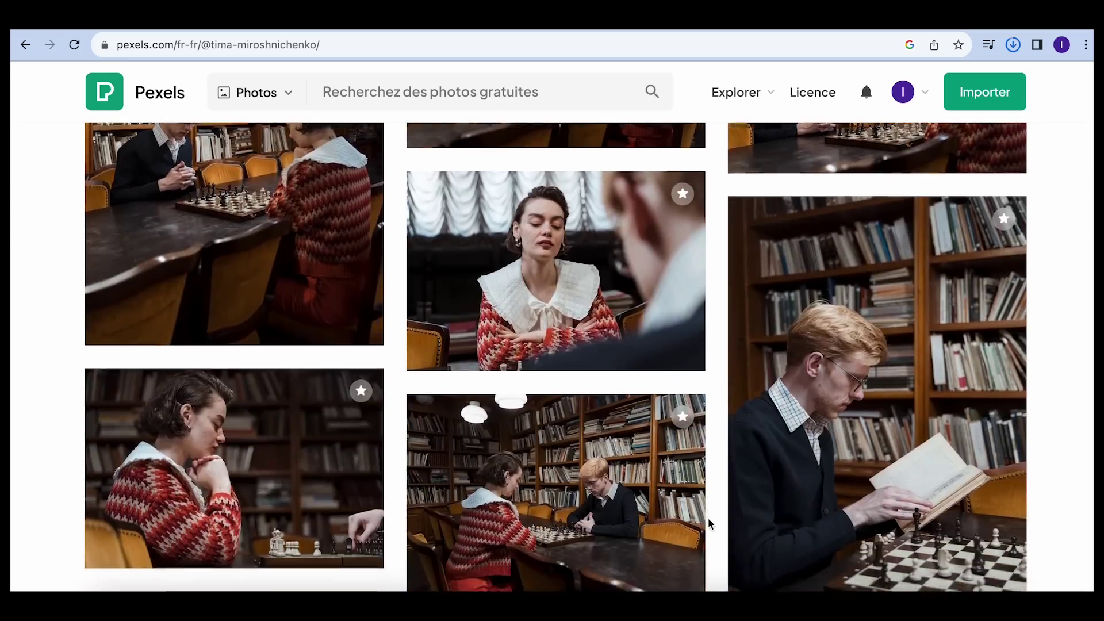
pyautogui.scroll(20, 708, 518)
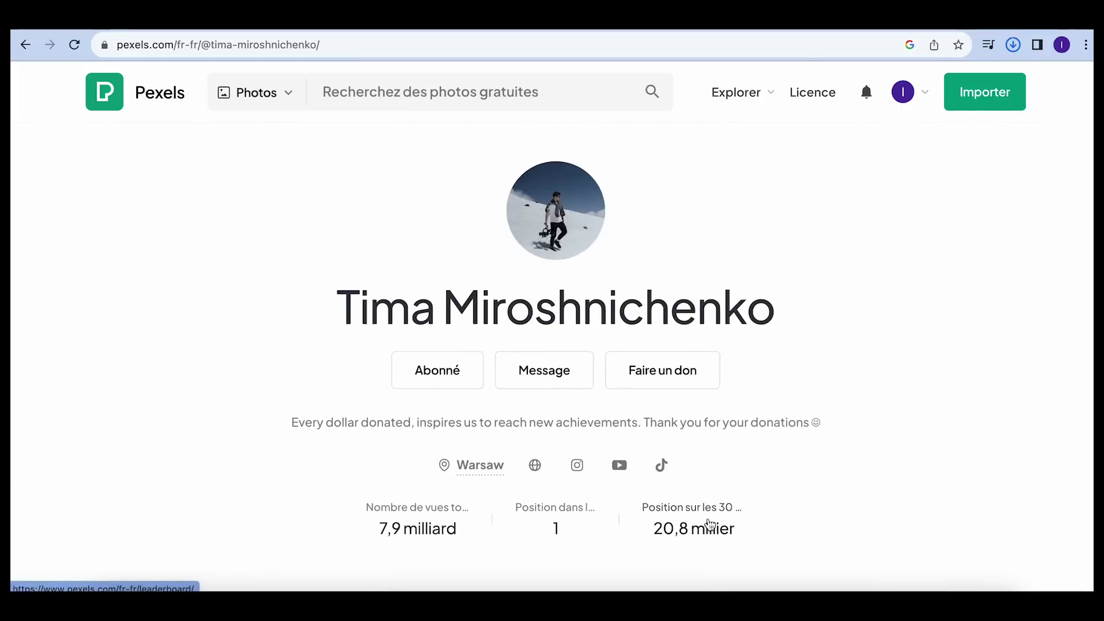
pyautogui.click(1058, 209)
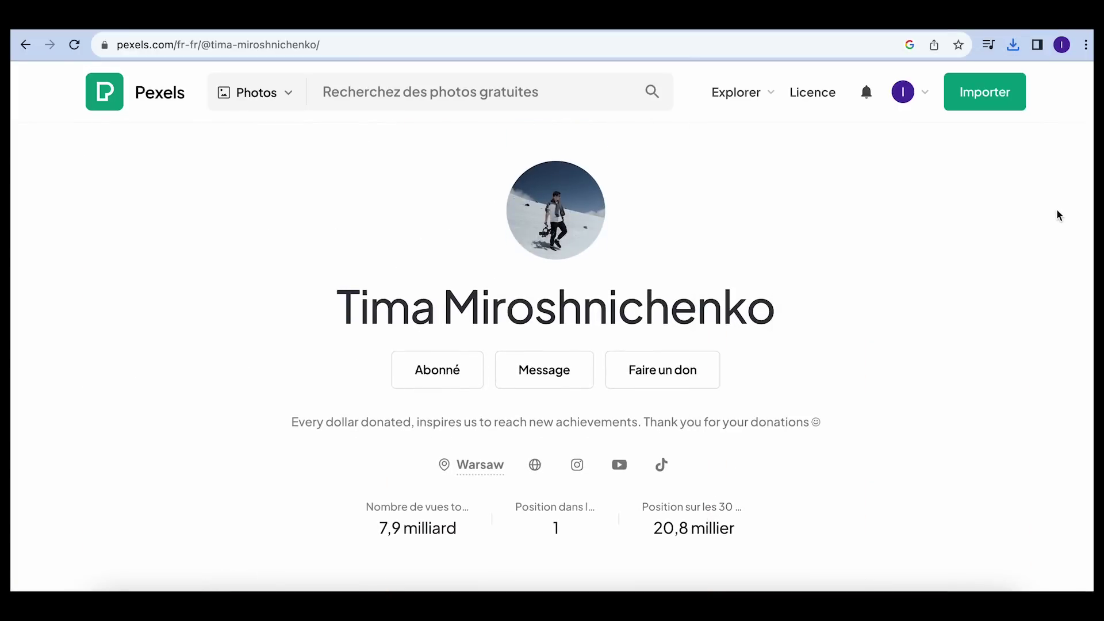
pyautogui.scroll(-15, 828, 506)
pyautogui.scroll(12, 828, 506)
pyautogui.scroll(-1, 828, 505)
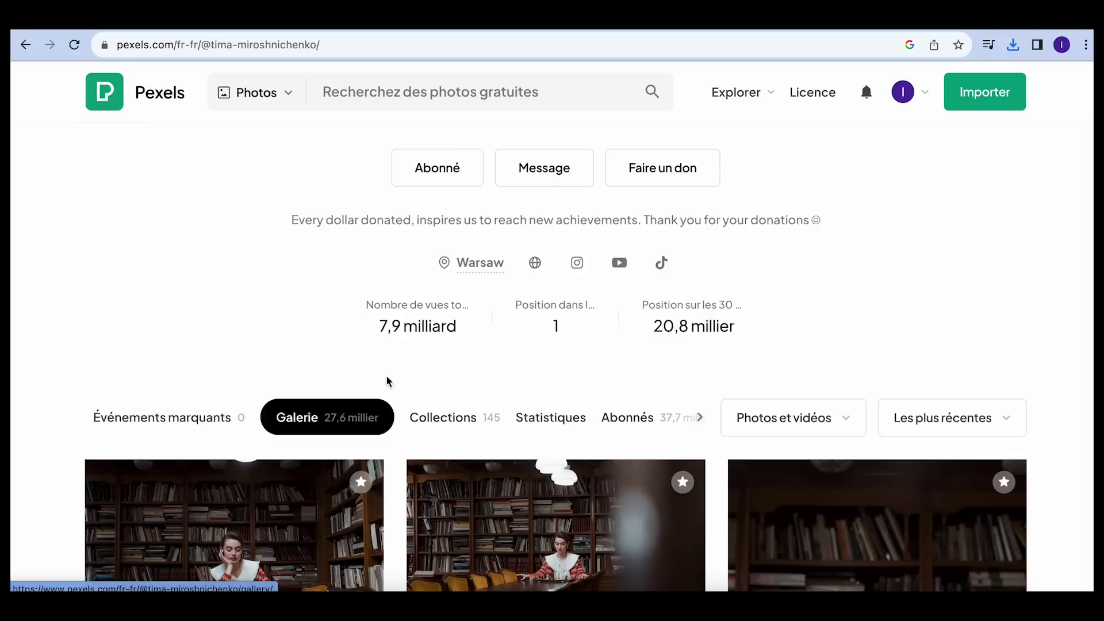
pyautogui.click(25, 46)
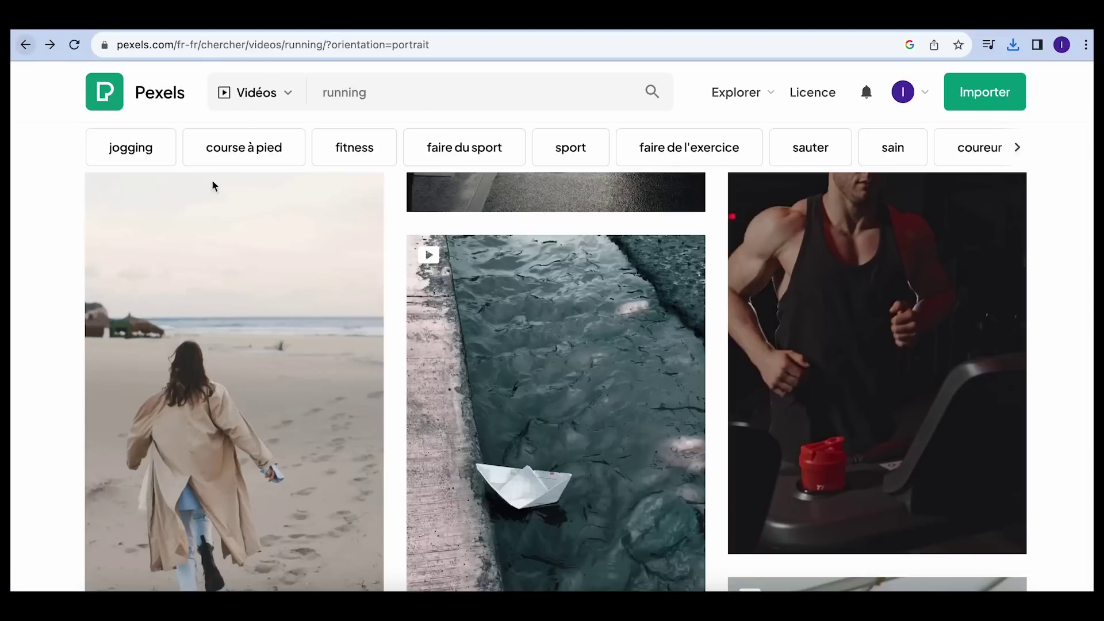
# Download the vertical video of five people in swimwear running through the sea, and close the thank-you window.
pyautogui.scroll(-15, 384, 413)
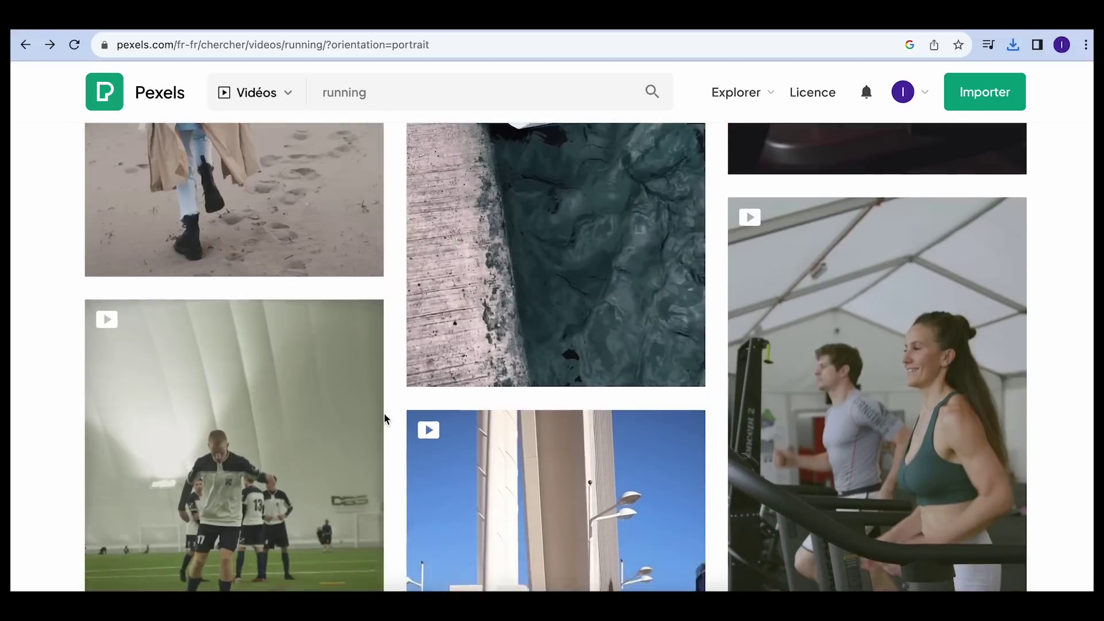
pyautogui.scroll(-10, 384, 412)
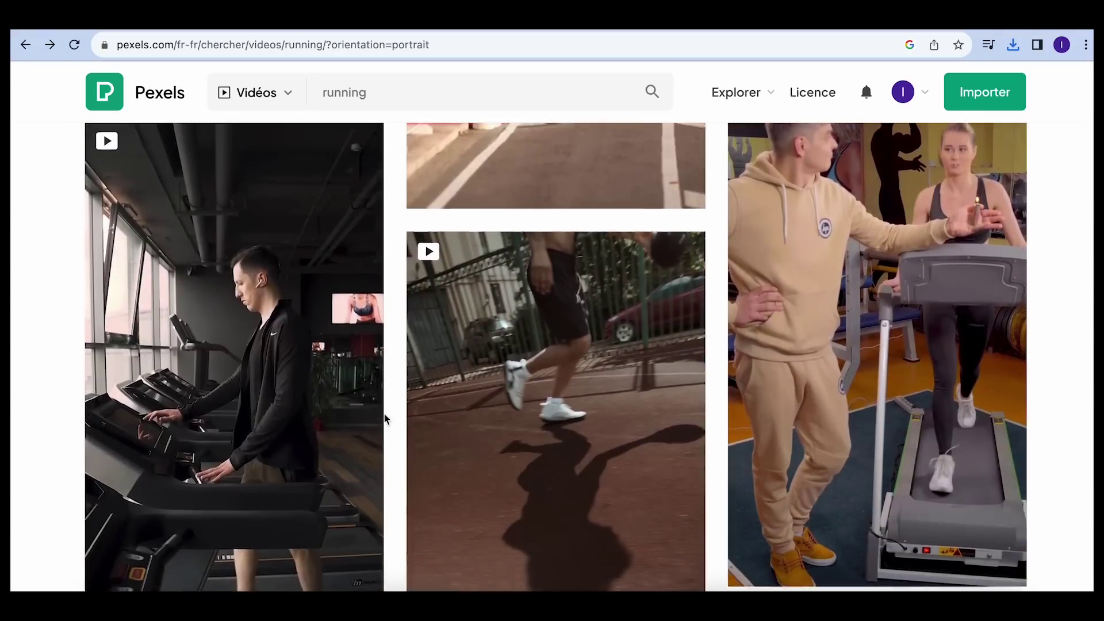
pyautogui.scroll(3, 384, 412)
pyautogui.scroll(-8, 384, 413)
pyautogui.scroll(-15, 384, 413)
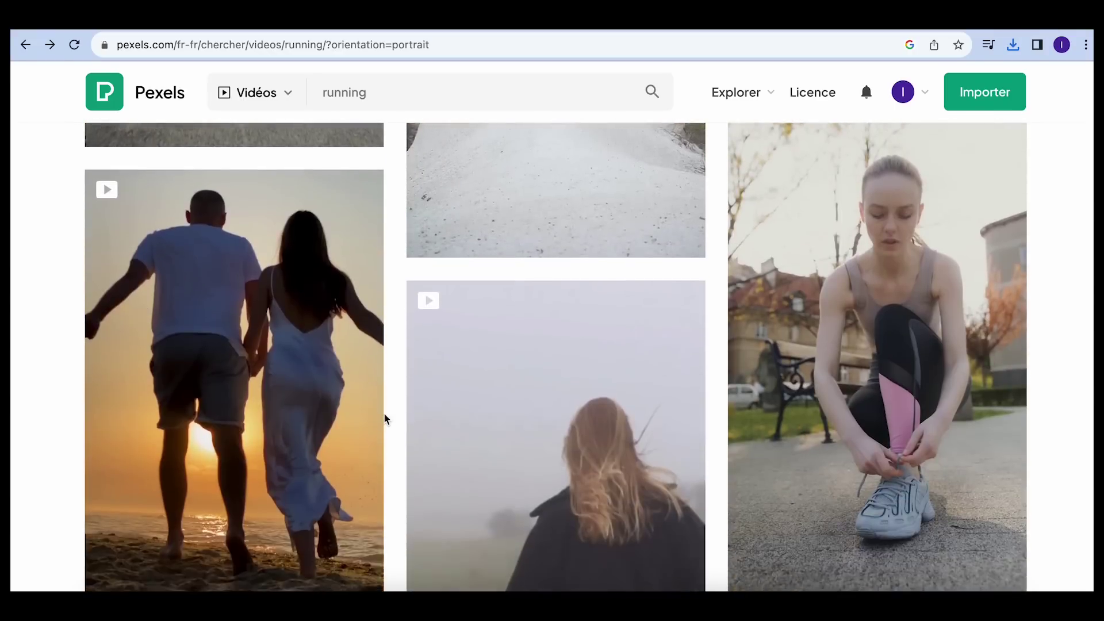
pyautogui.scroll(-5, 384, 413)
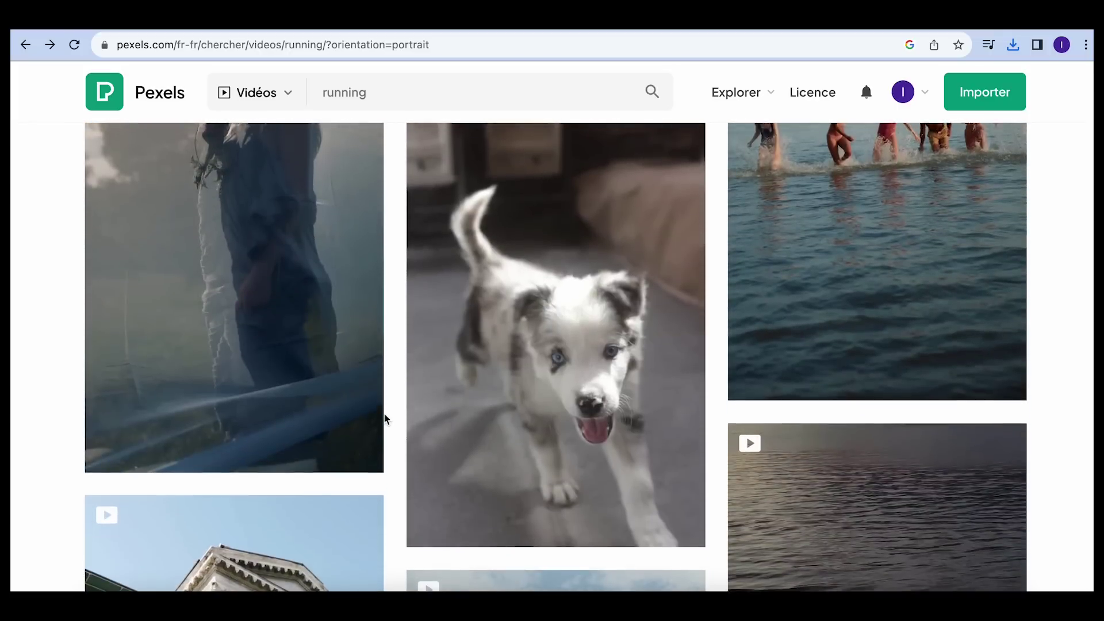
pyautogui.scroll(3, 385, 402)
pyautogui.scroll(-2, 392, 385)
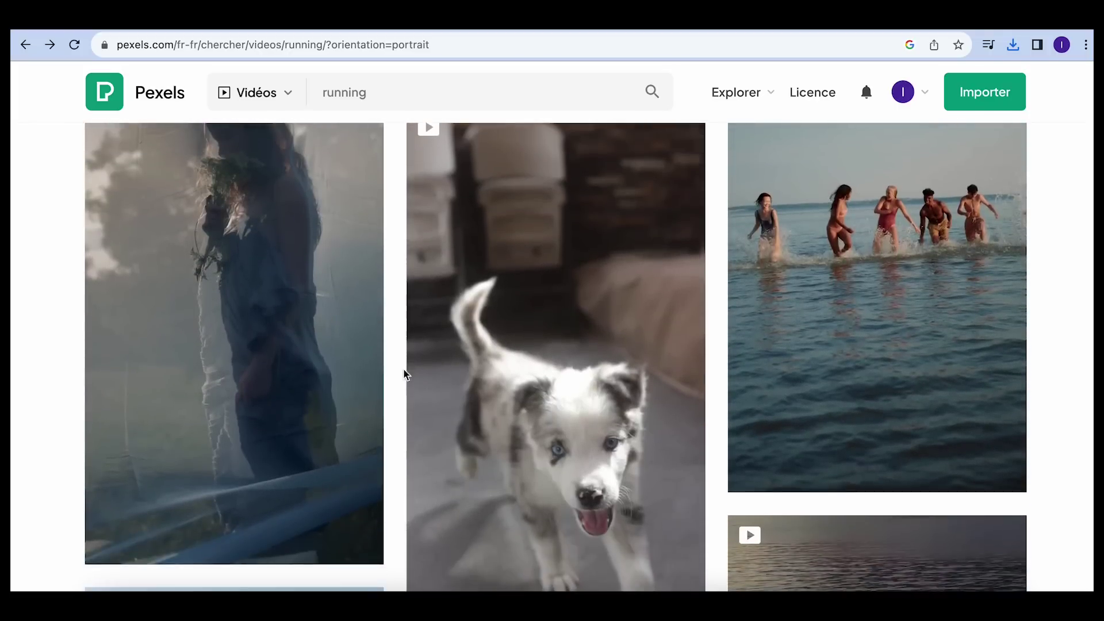
pyautogui.click(1001, 466)
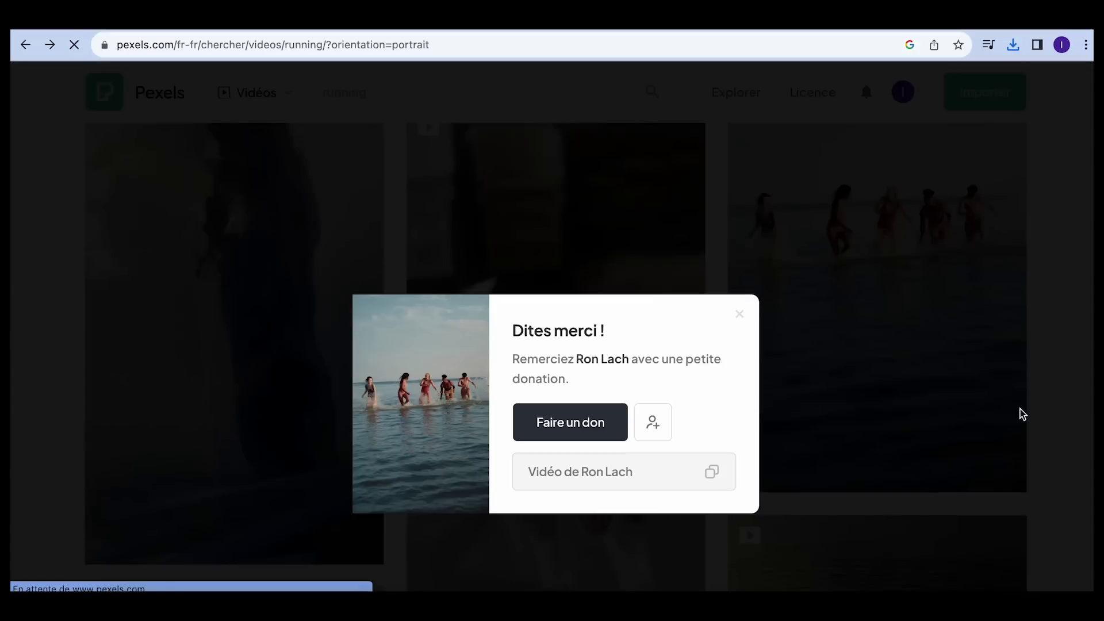
pyautogui.click(938, 407)
# Download the vertical video of the shirtless man in swim shorts running through shallow waves, and close the thank-you window.
pyautogui.scroll(-7, 938, 407)
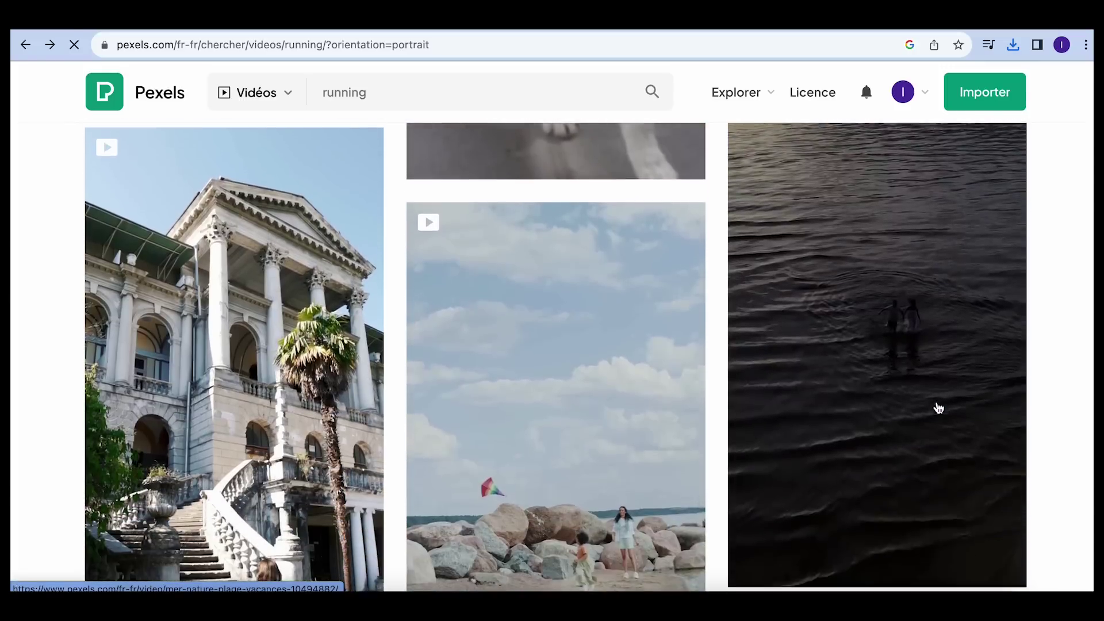
pyautogui.scroll(-12, 939, 407)
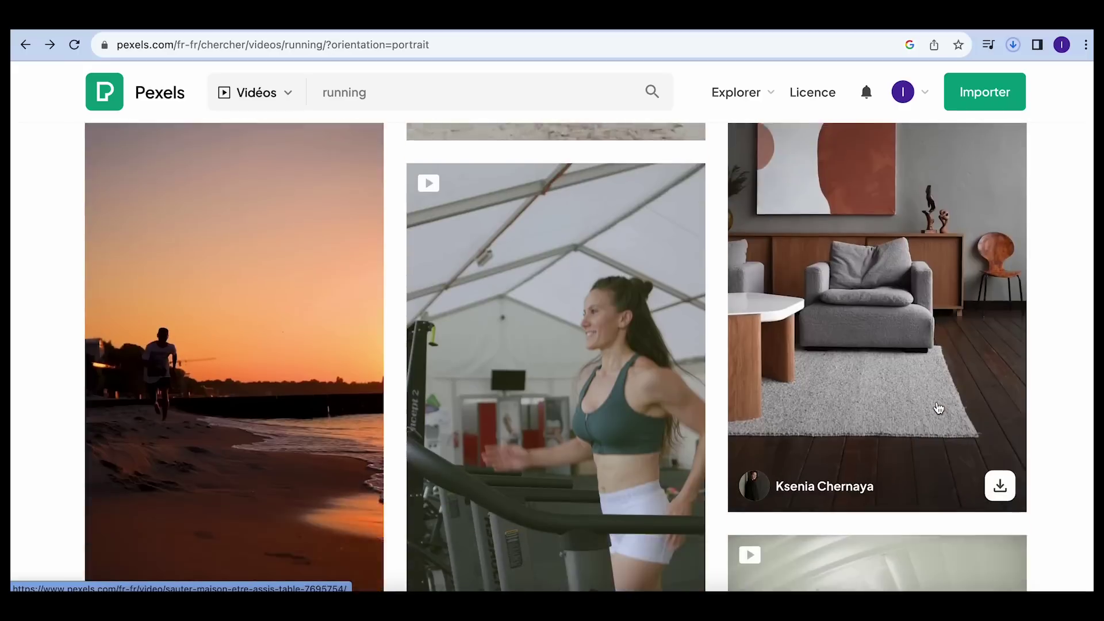
pyautogui.scroll(-3, 939, 407)
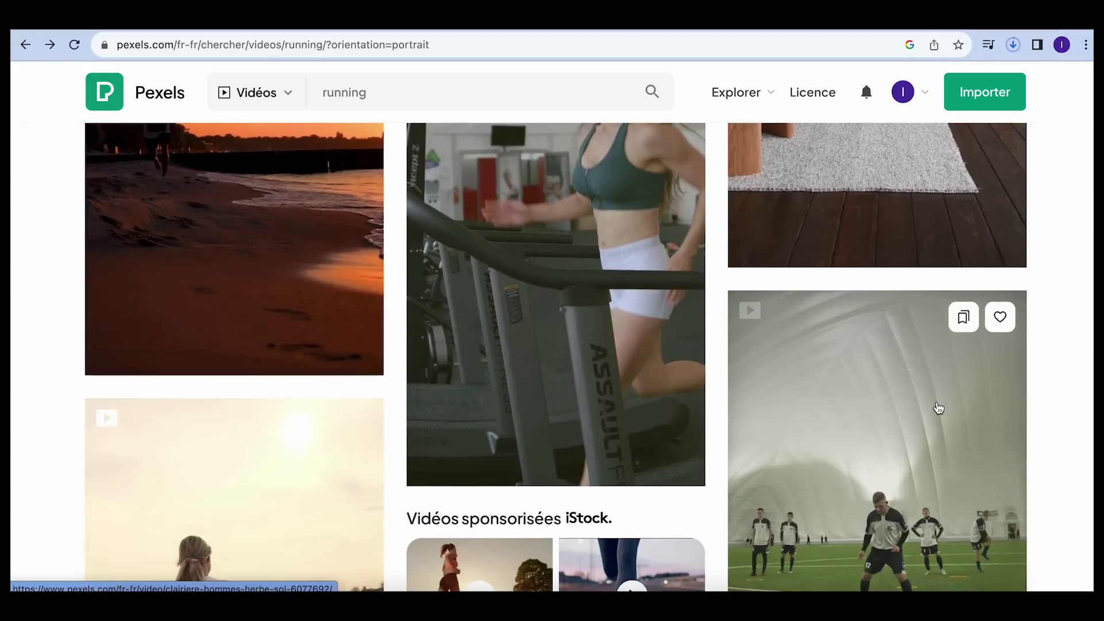
pyautogui.scroll(4, 939, 407)
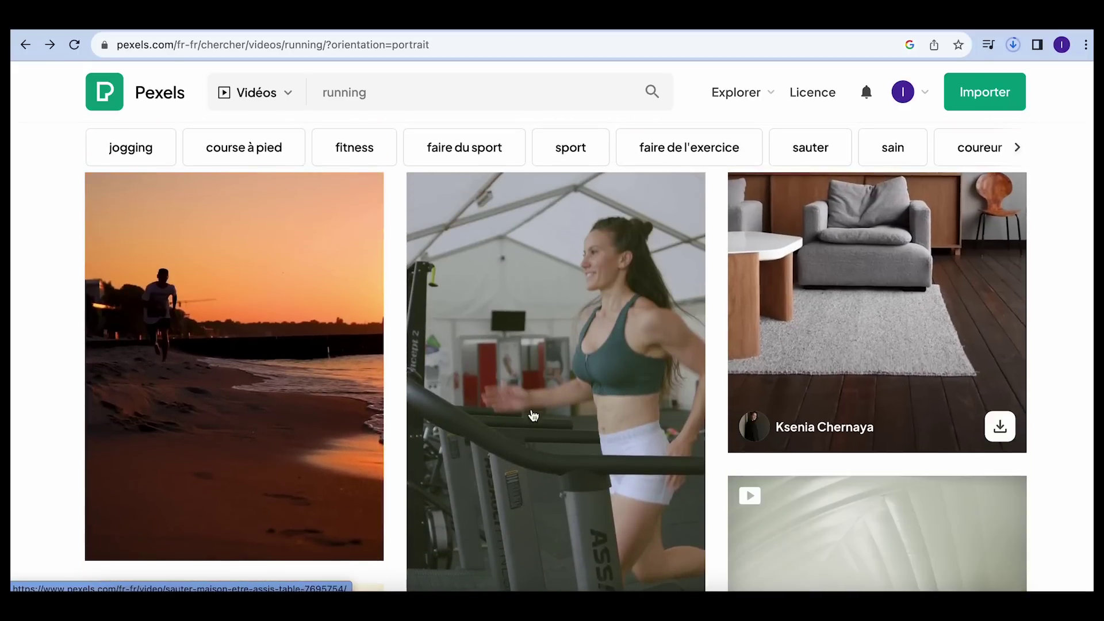
pyautogui.scroll(-20, 522, 509)
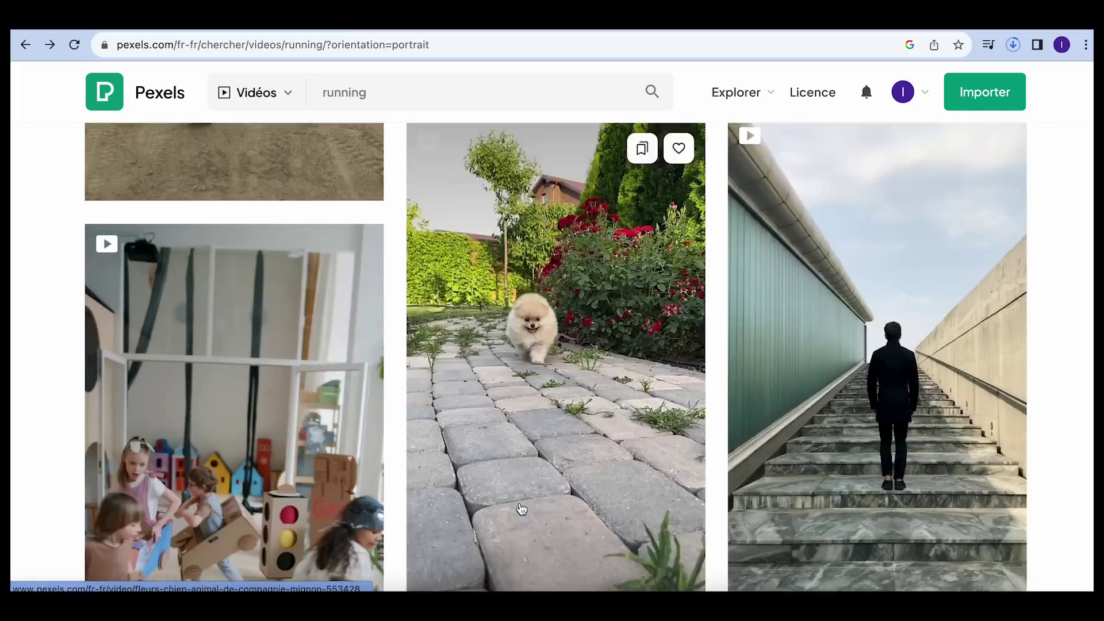
pyautogui.scroll(-7, 521, 509)
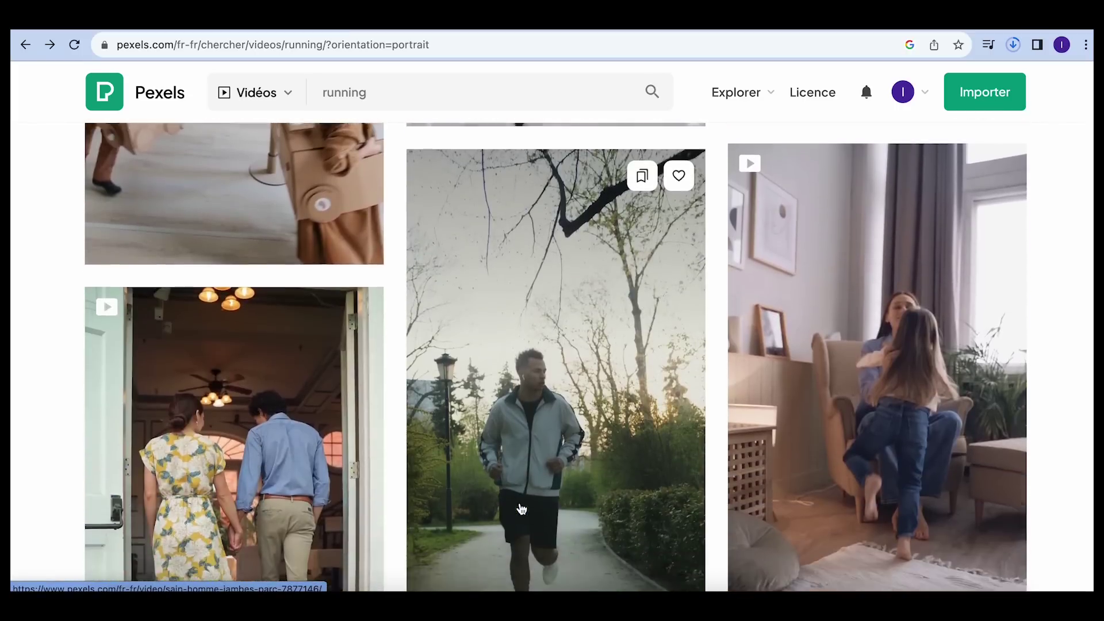
pyautogui.scroll(-10, 521, 509)
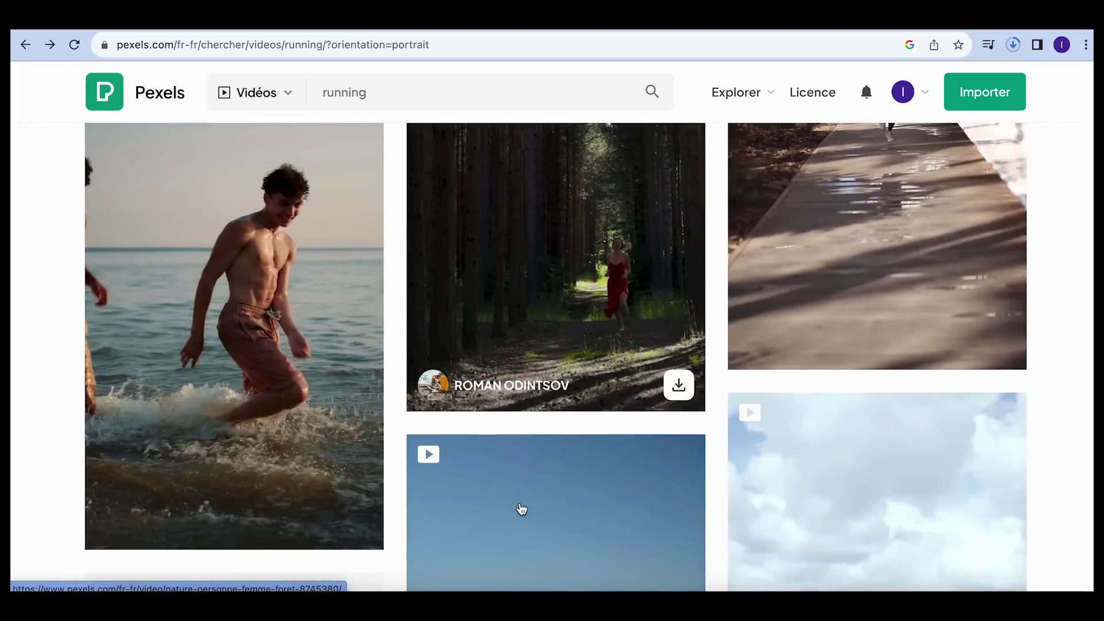
pyautogui.click(357, 524)
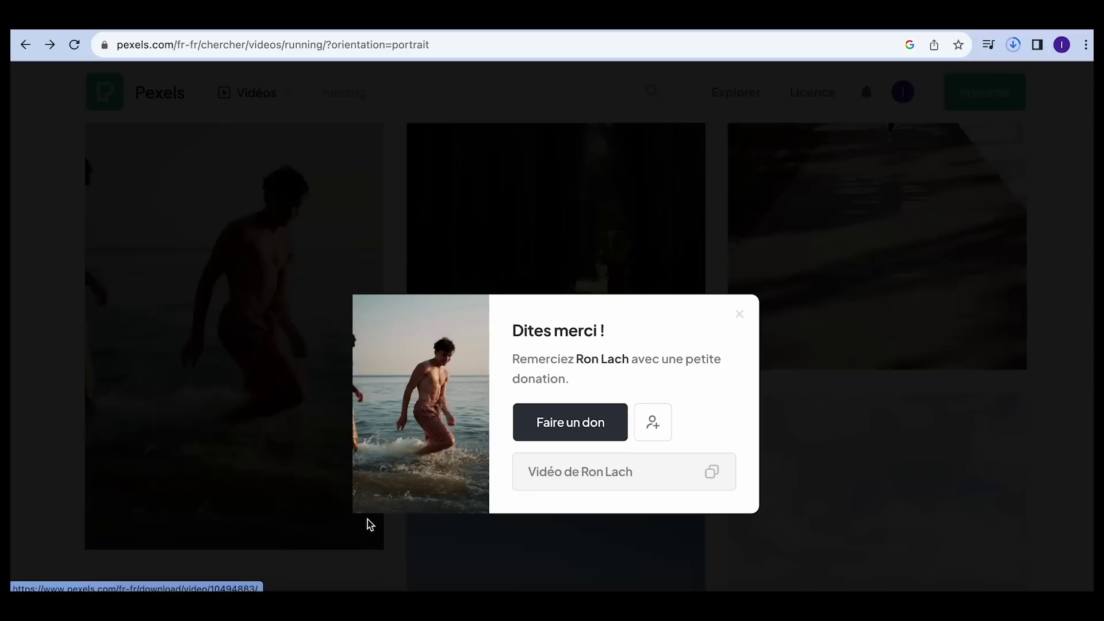
pyautogui.click(886, 436)
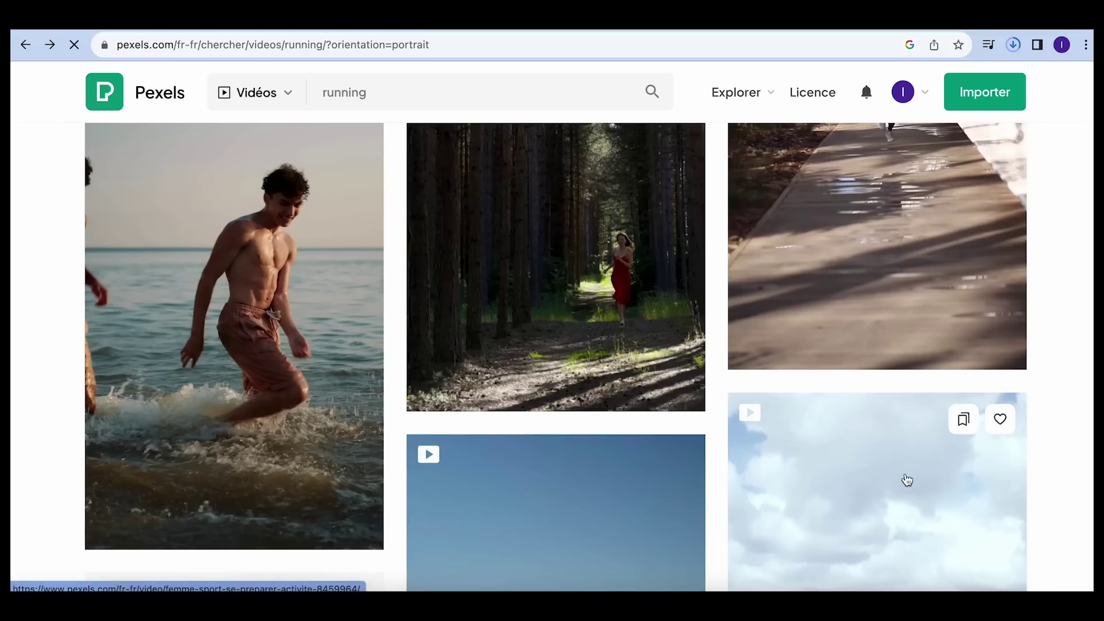
# Download the vertical video of the man in black running on a treadmill, seen from behind, and close the thank-you window.
pyautogui.scroll(-6, 907, 480)
pyautogui.scroll(-7, 907, 480)
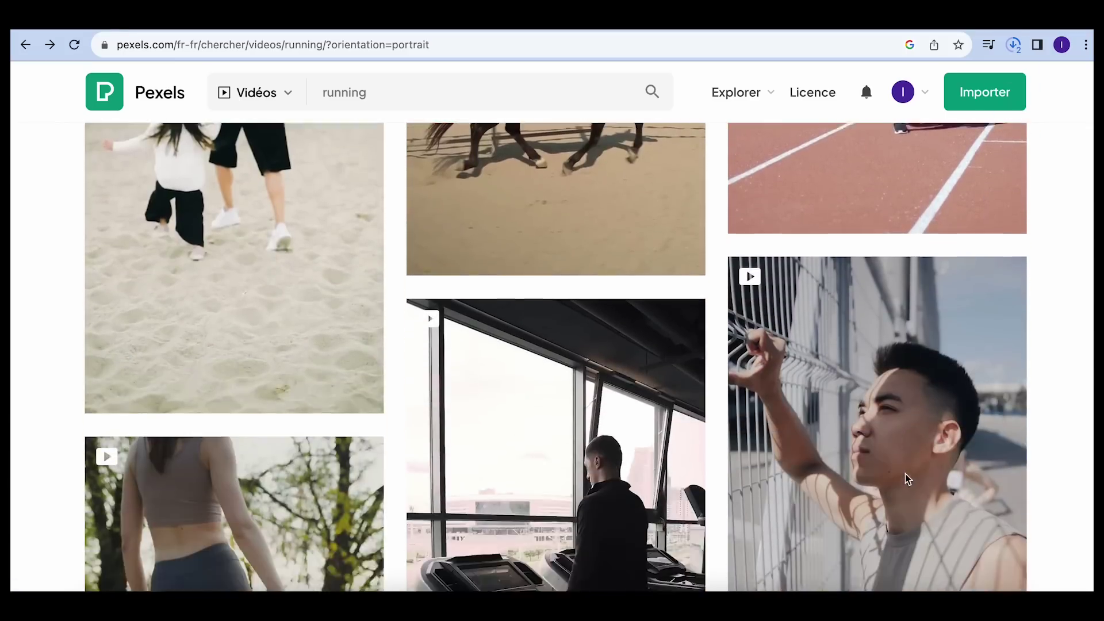
pyautogui.scroll(-12, 907, 480)
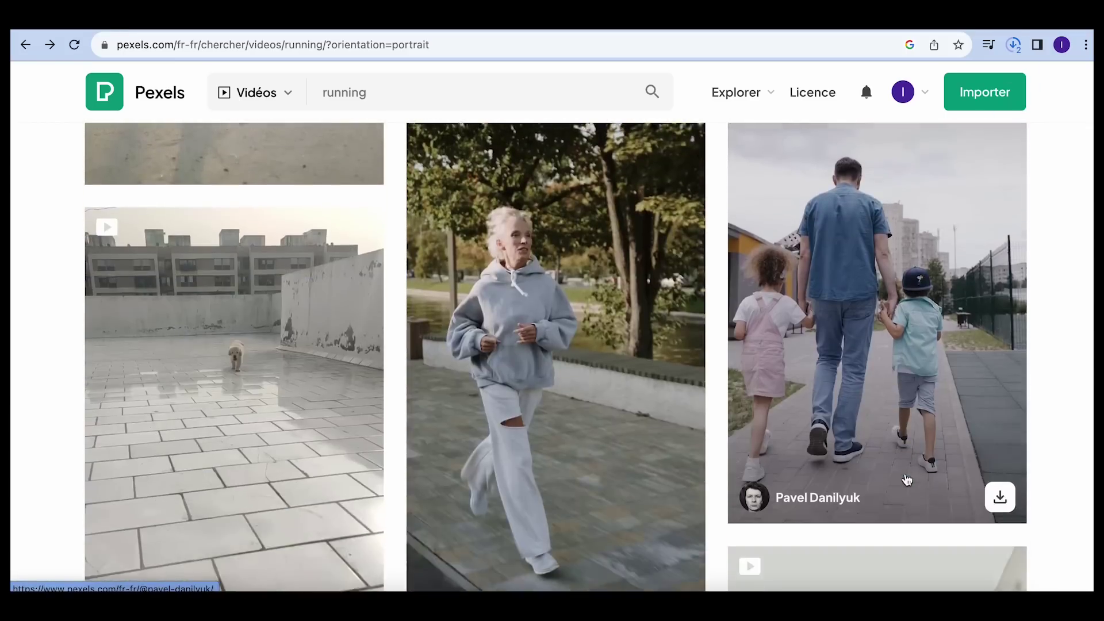
pyautogui.scroll(-10, 907, 480)
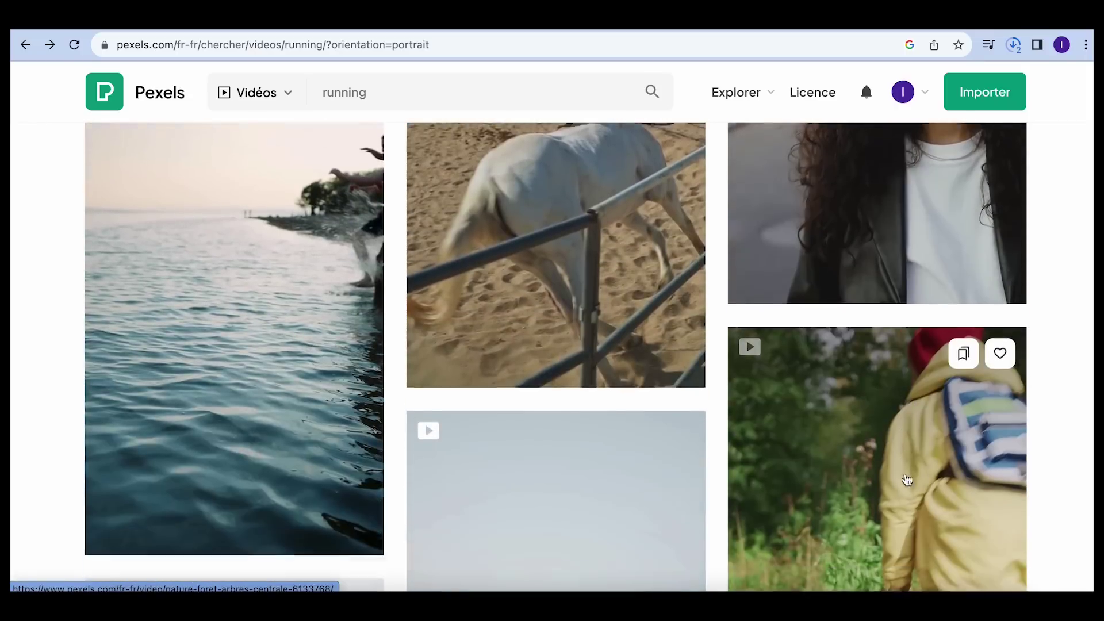
pyautogui.scroll(-12, 907, 480)
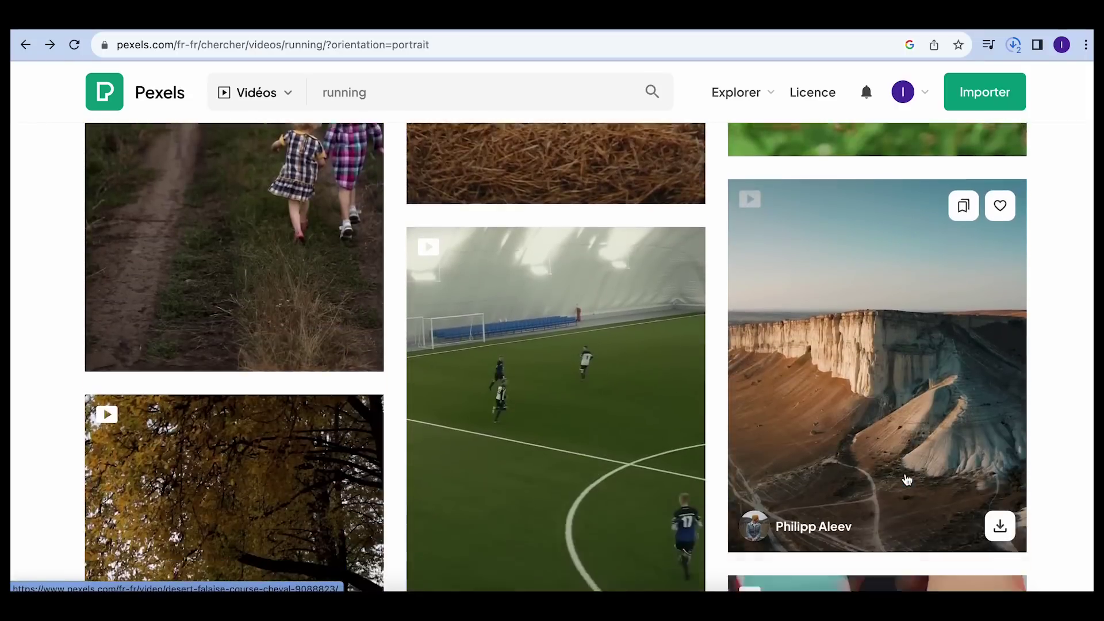
pyautogui.scroll(-10, 907, 480)
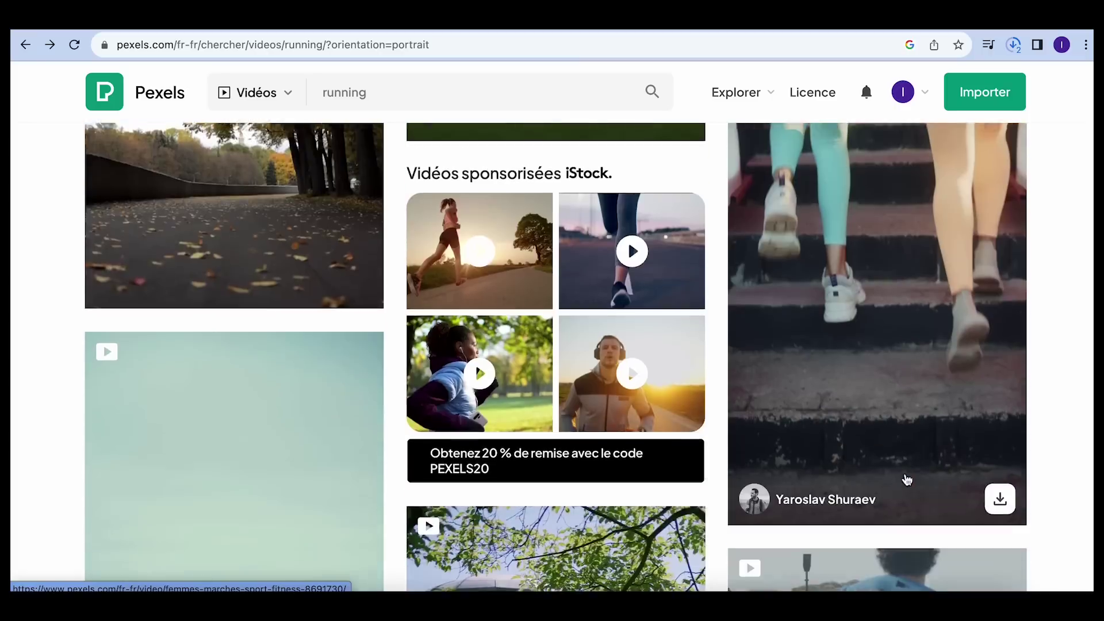
pyautogui.scroll(-8, 907, 480)
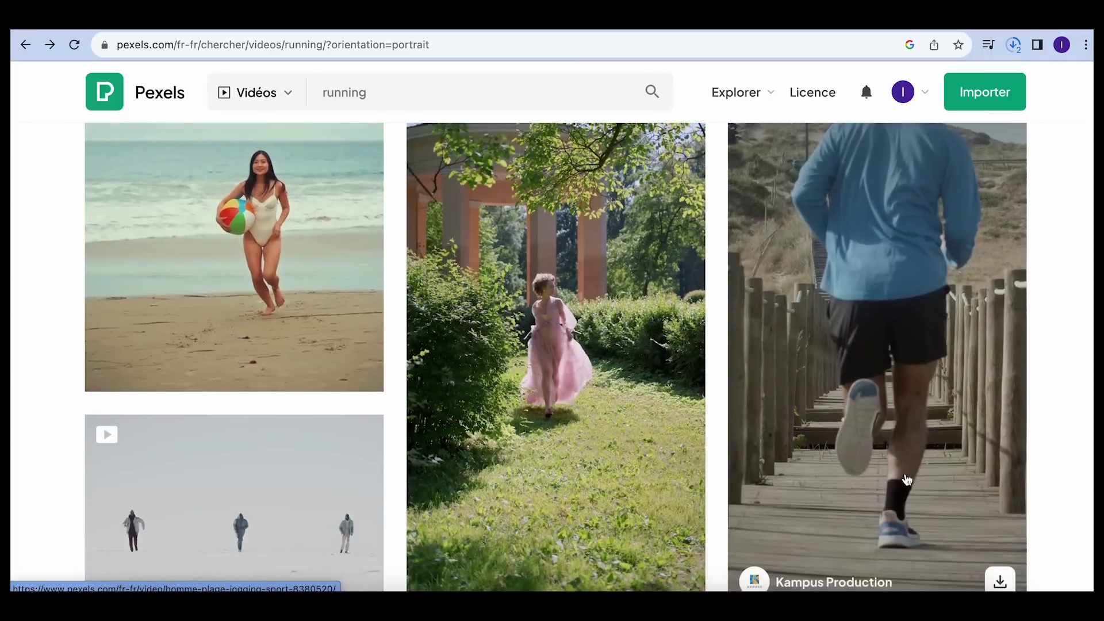
pyautogui.scroll(-5, 907, 480)
pyautogui.scroll(2, 903, 477)
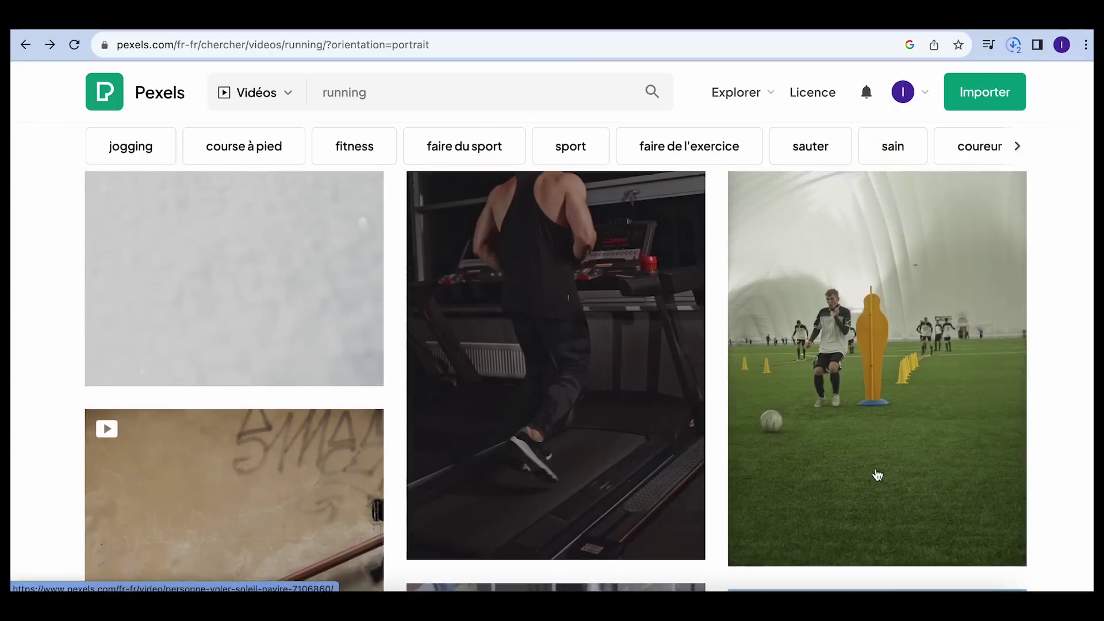
pyautogui.click(677, 534)
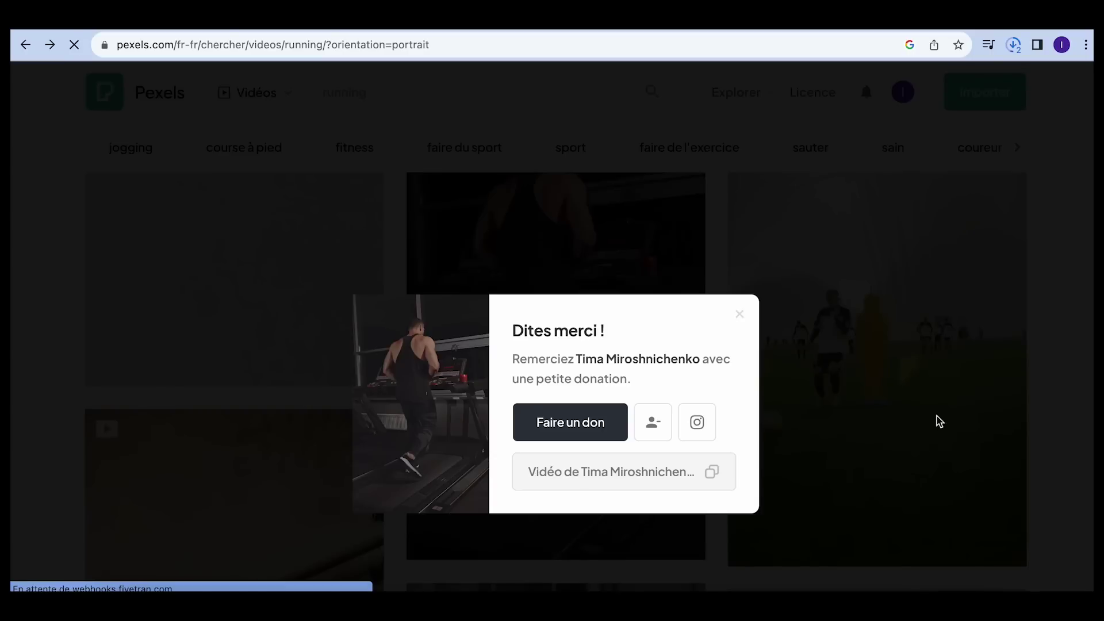
pyautogui.click(936, 416)
# Download the vertical close-up video of the treadmill runner's torso and fists, and close the thank-you window.
pyautogui.scroll(-8, 937, 419)
pyautogui.scroll(-15, 938, 422)
pyautogui.scroll(-6, 934, 420)
pyautogui.scroll(-2, 672, 448)
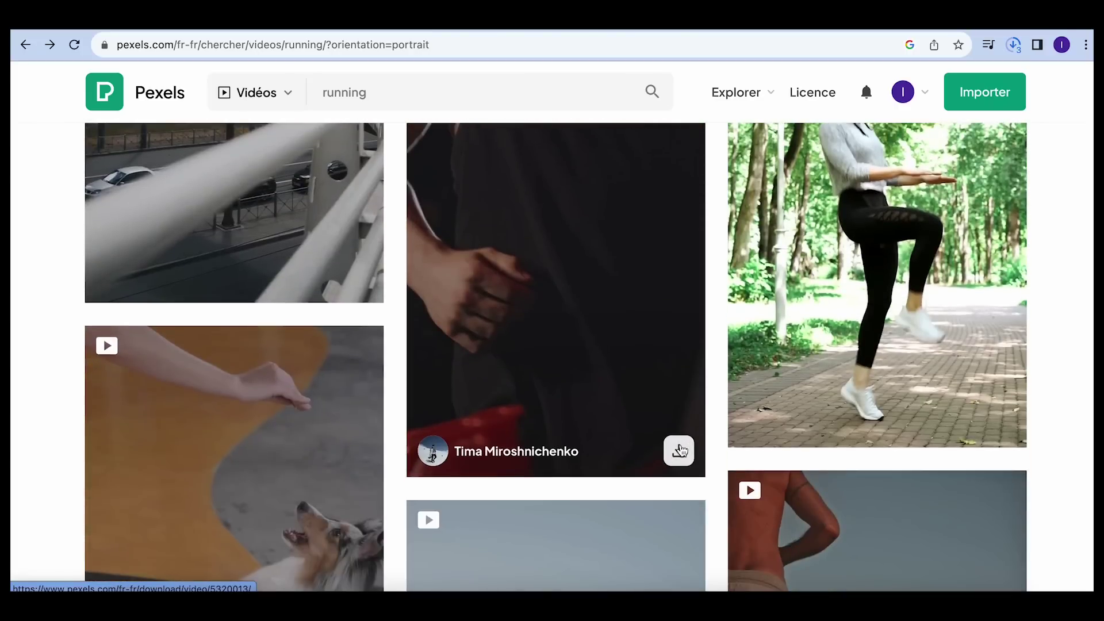
pyautogui.click(680, 450)
pyautogui.click(824, 418)
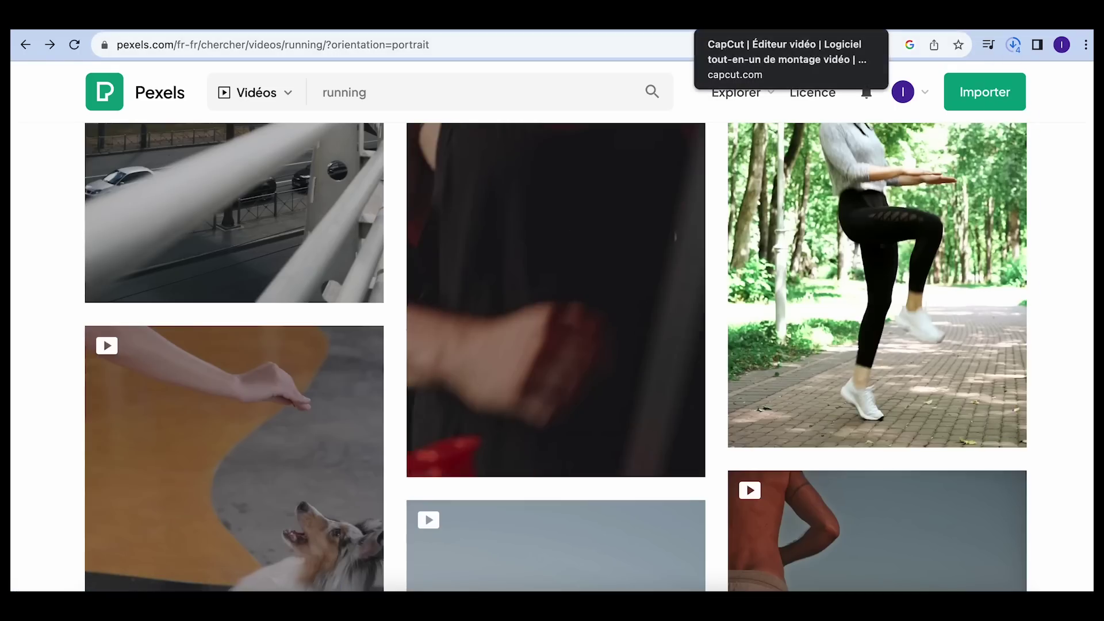
# Switch to CapCut, upload the downloaded Pexels videos, the sprinting photo and the voice-over recording, and dismiss the guide tips.
pyautogui.click(747, 17)
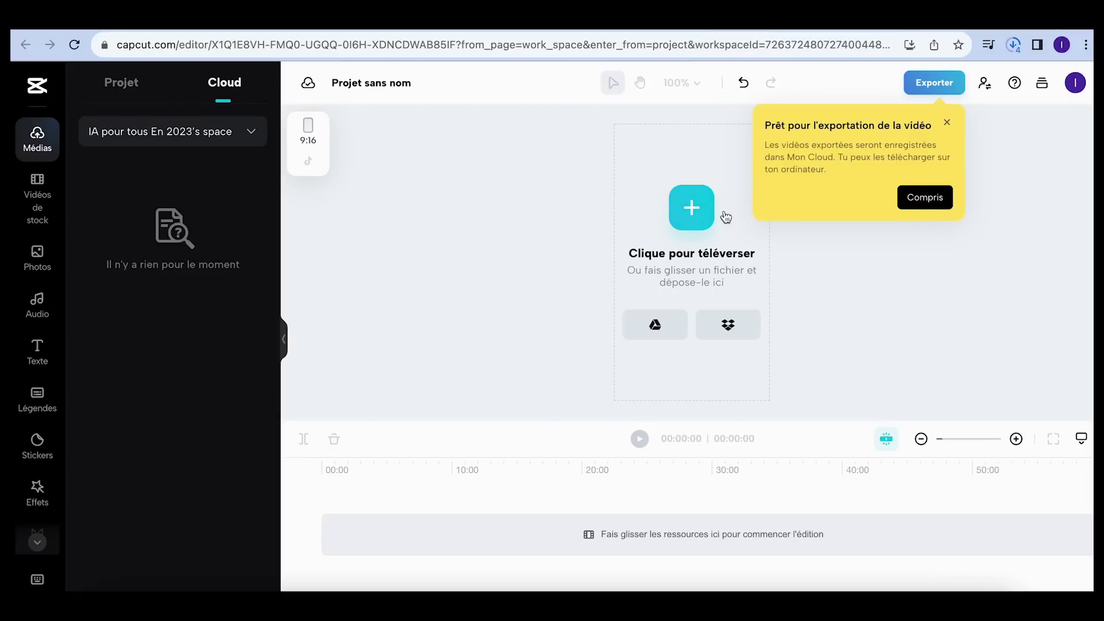
pyautogui.click(925, 199)
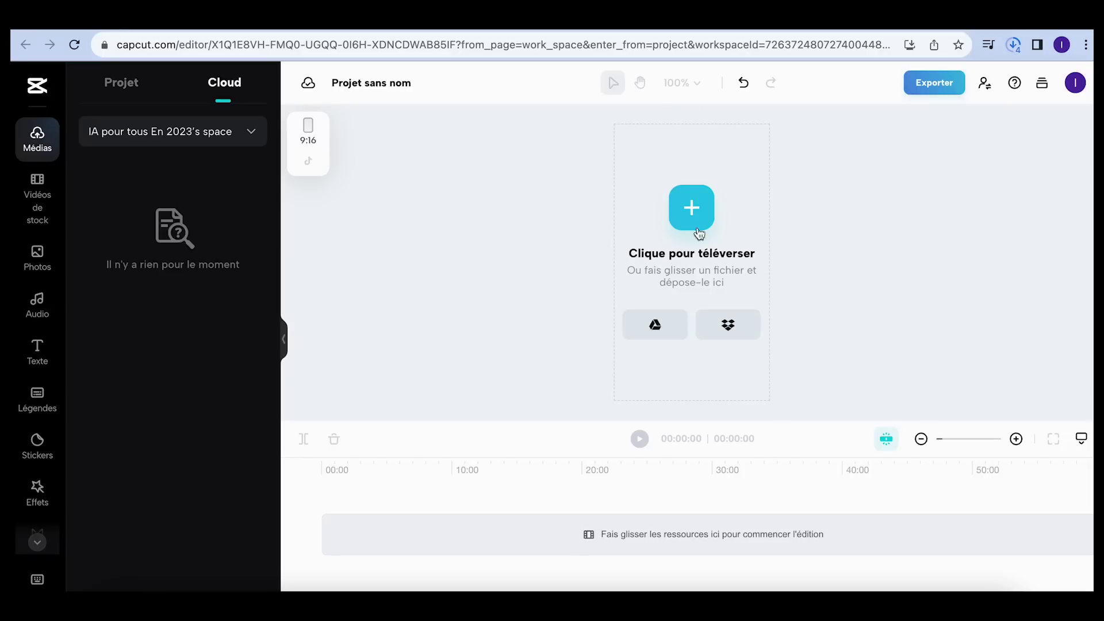
pyautogui.click(692, 209)
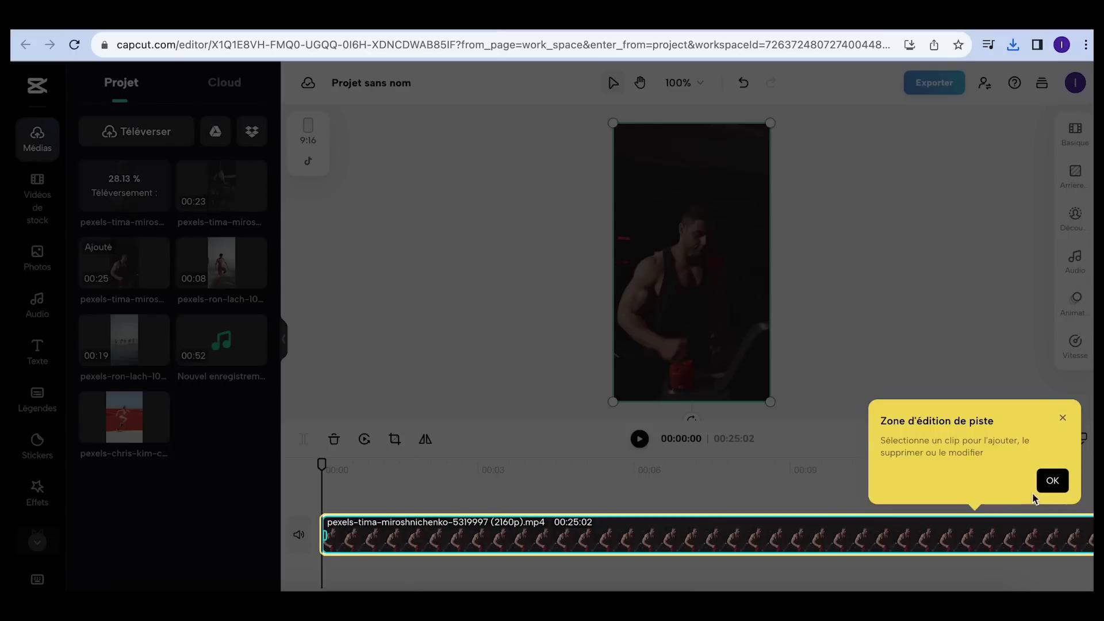
pyautogui.click(1052, 480)
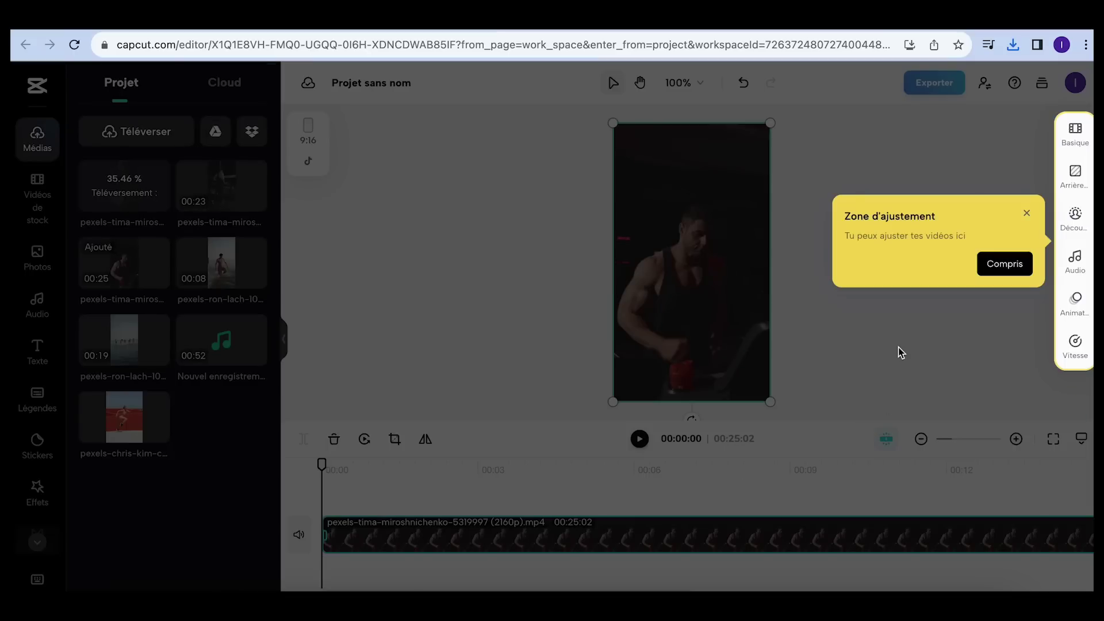
pyautogui.click(1027, 213)
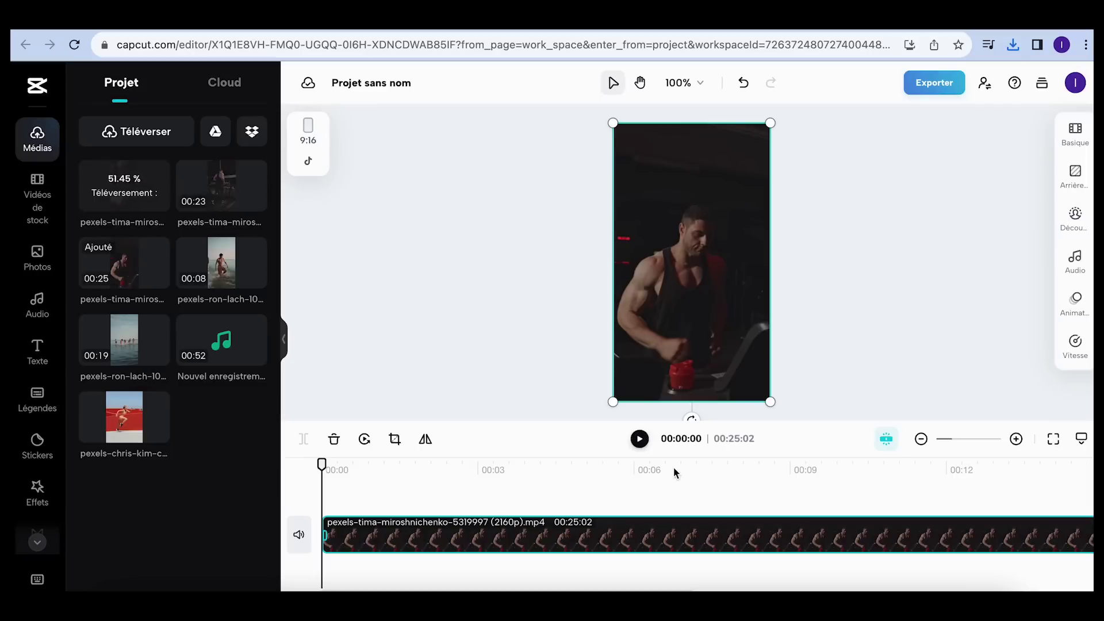
# Add the photo of the woman sprinting past a red wall at the start of the timeline and shorten it to about 3 seconds.
pyautogui.scroll(-5, 623, 484)
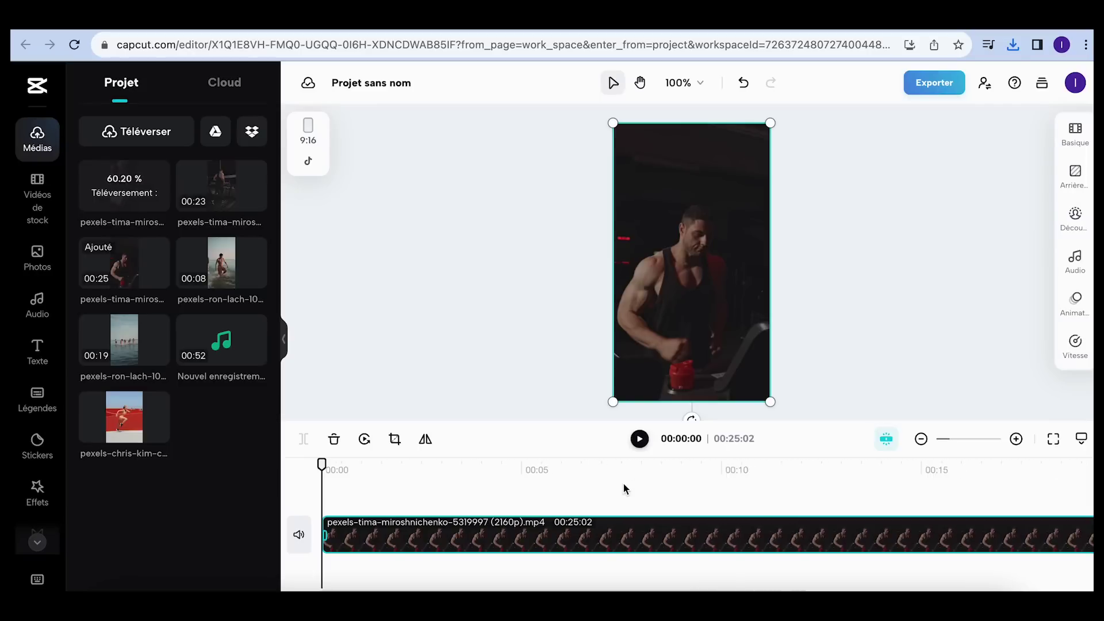
pyautogui.scroll(-2, 623, 484)
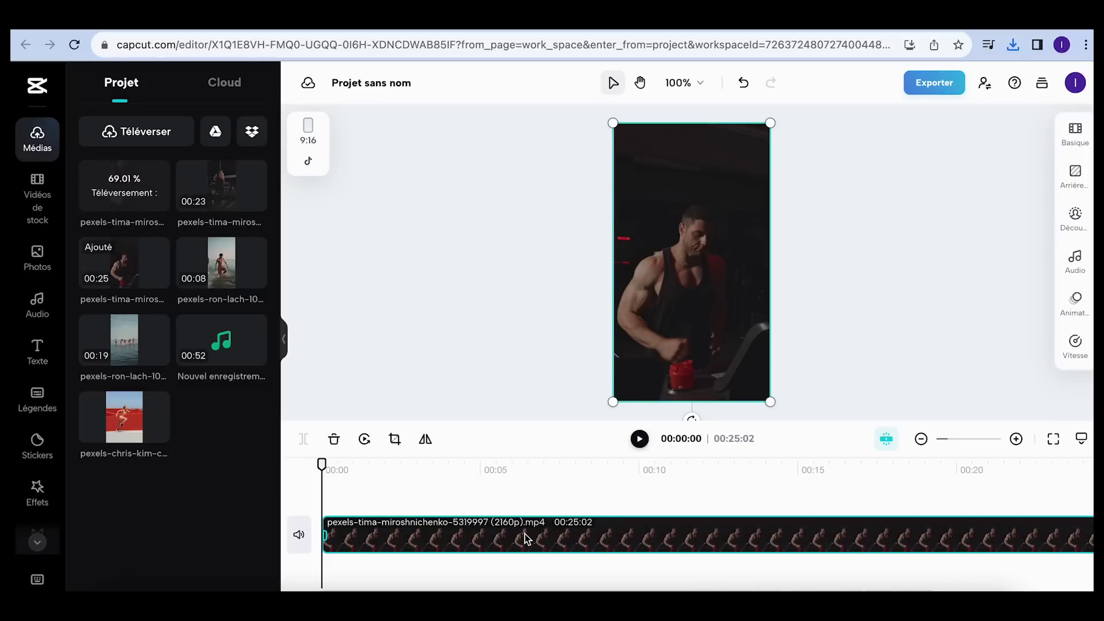
pyautogui.scroll(-4, 525, 489)
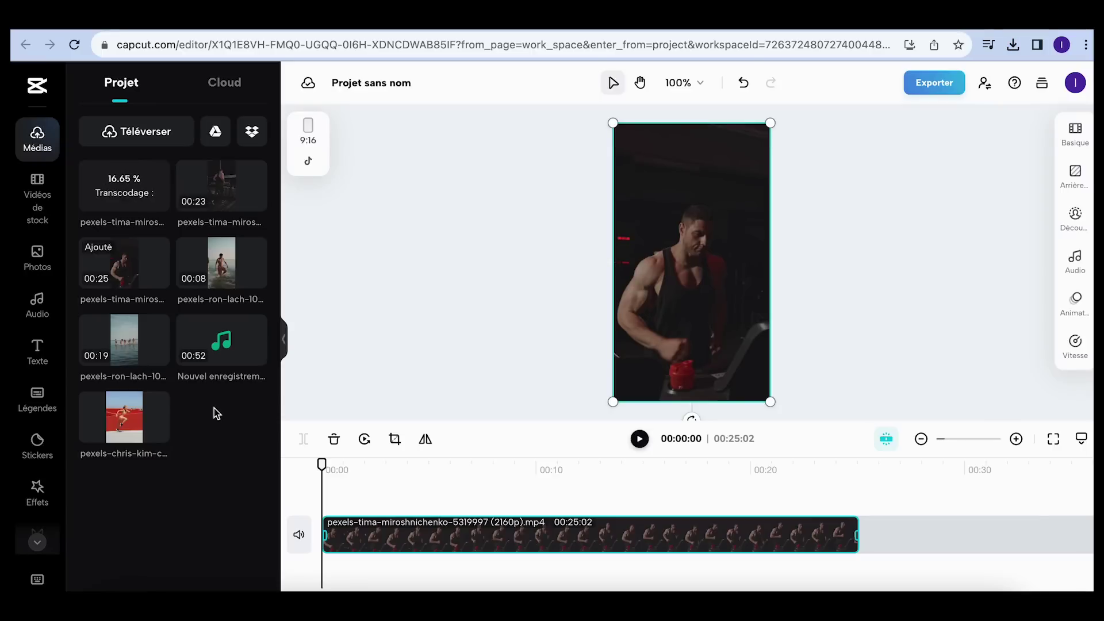
pyautogui.moveTo(857, 535)
pyautogui.mouseDown()
pyautogui.moveTo(562, 535)
pyautogui.moveTo(868, 529)
pyautogui.mouseUp()
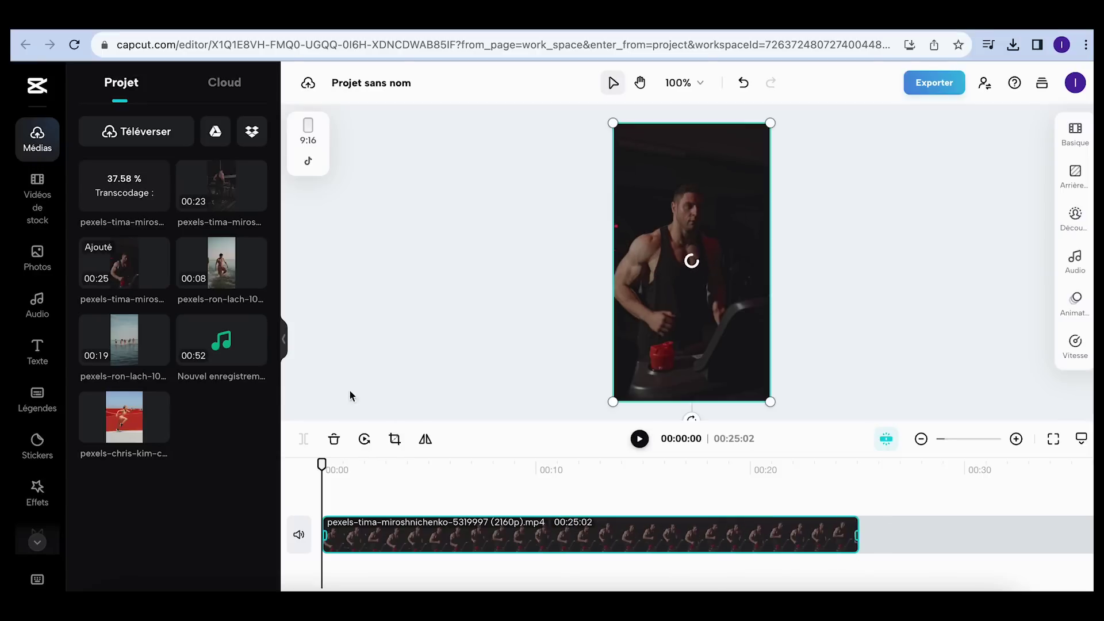
pyautogui.click(136, 424)
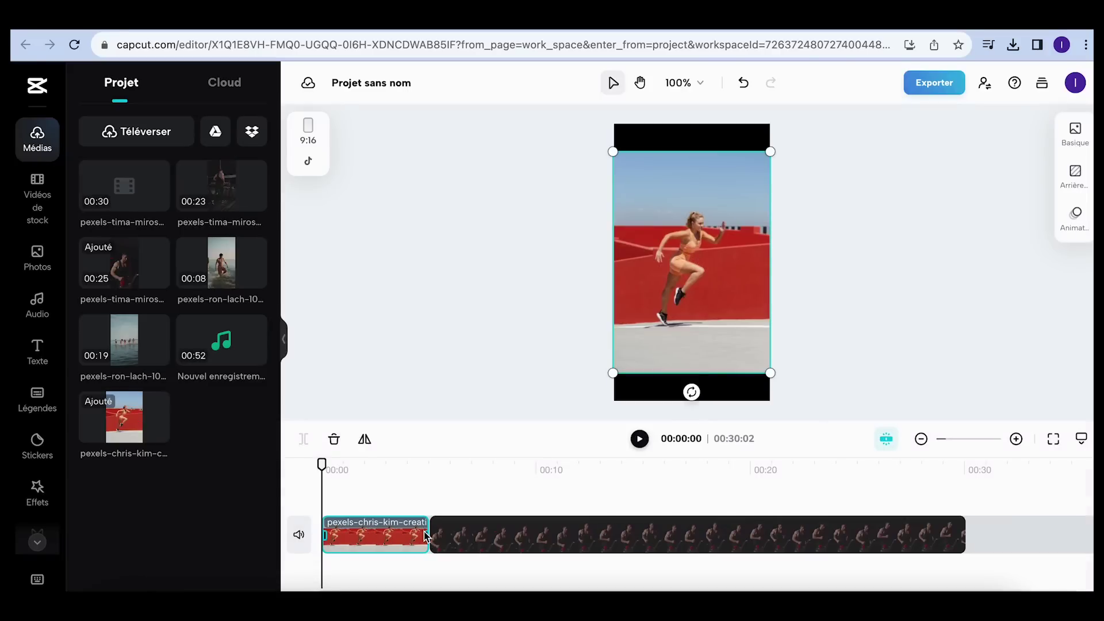
pyautogui.moveTo(428, 534); pyautogui.dragTo(393, 549)
pyautogui.click(357, 537)
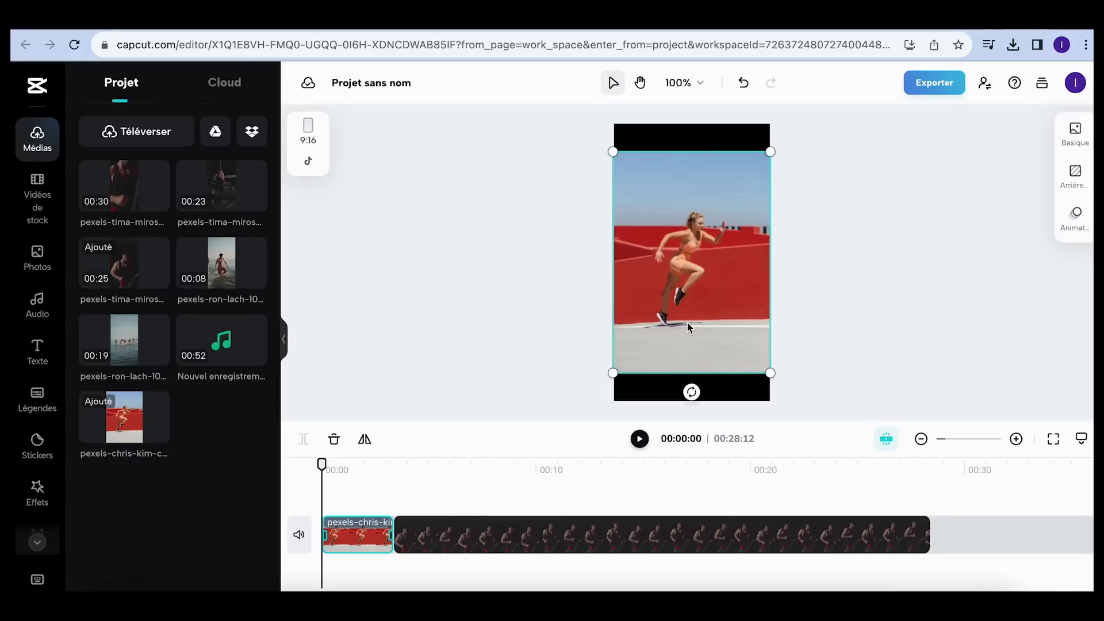
# Enlarge the sprinting photo on both sides until it covers the whole 9:16 frame.
pyautogui.scroll(3, 688, 322)
pyautogui.scroll(-4, 688, 322)
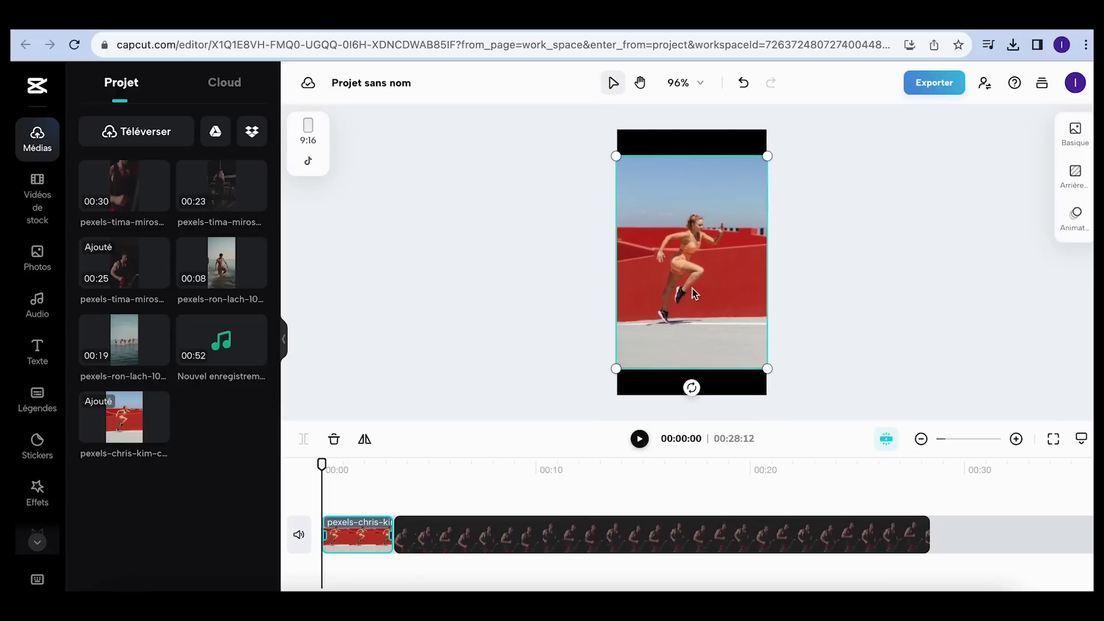
pyautogui.scroll(2, 701, 237)
pyautogui.scroll(-2, 700, 237)
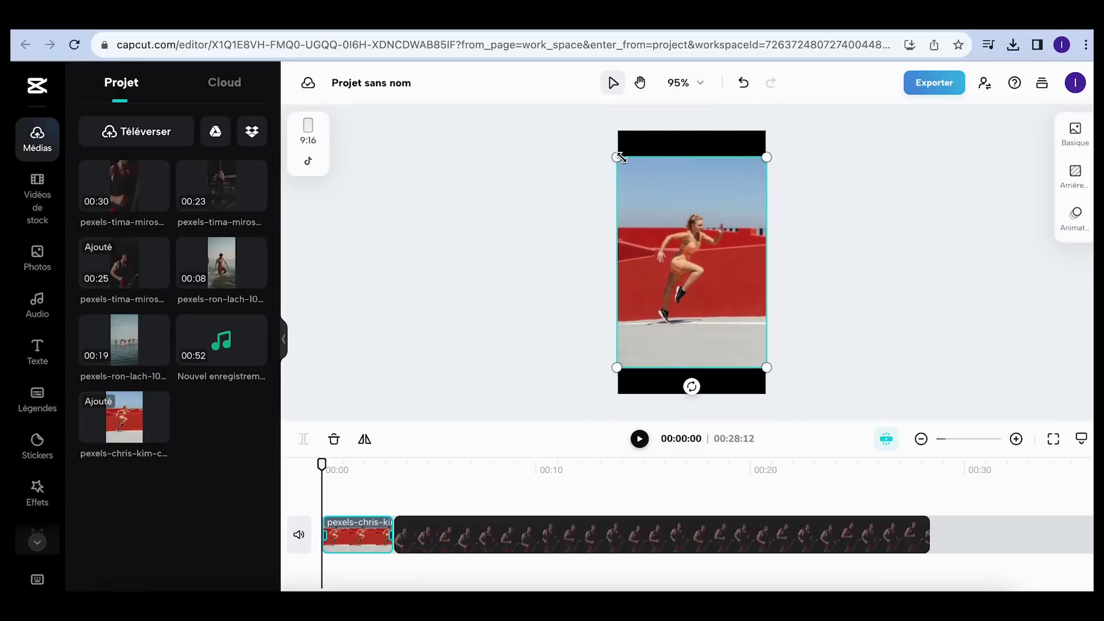
pyautogui.moveTo(617, 157); pyautogui.dragTo(586, 113)
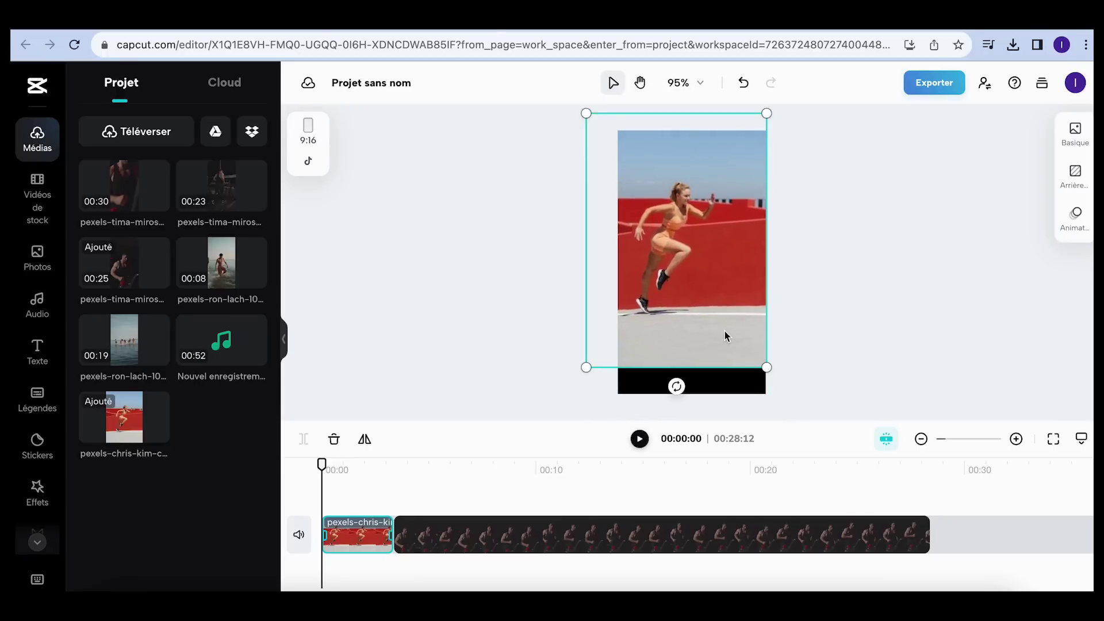
pyautogui.moveTo(767, 367); pyautogui.dragTo(796, 410)
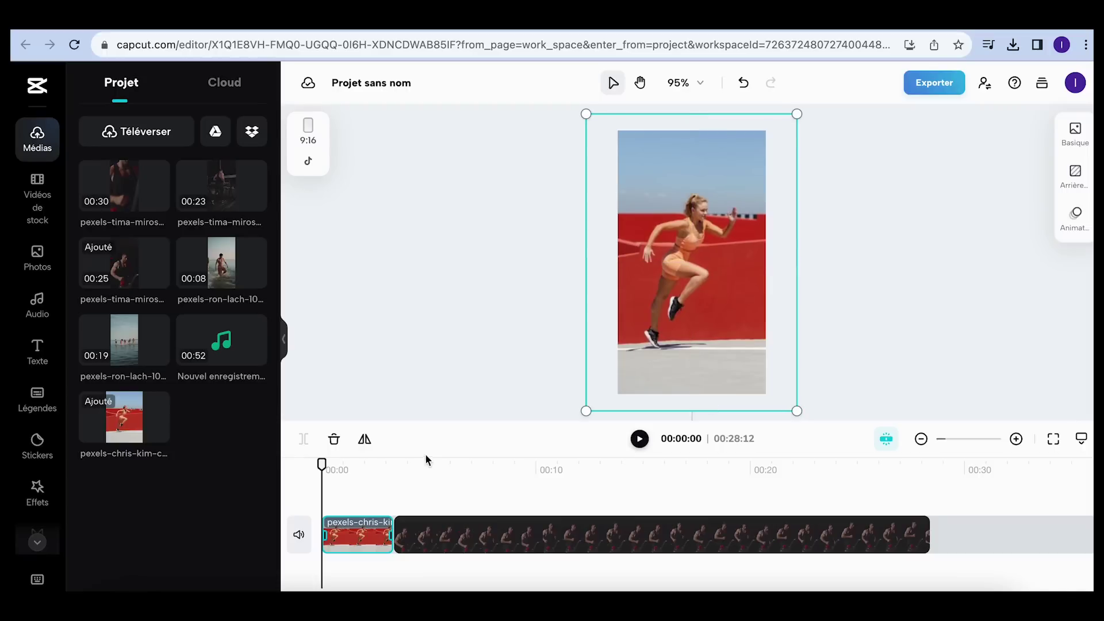
# Shorten the treadmill clip after the photo to about 13 seconds and insert the torso close-up clip before it.
pyautogui.click(403, 462)
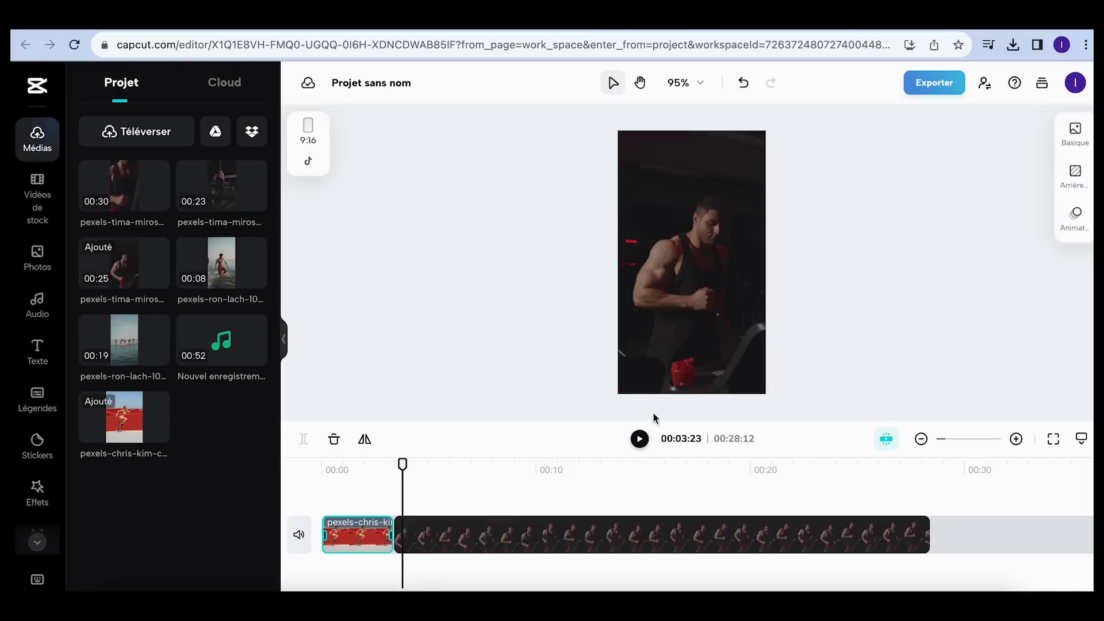
pyautogui.click(925, 538)
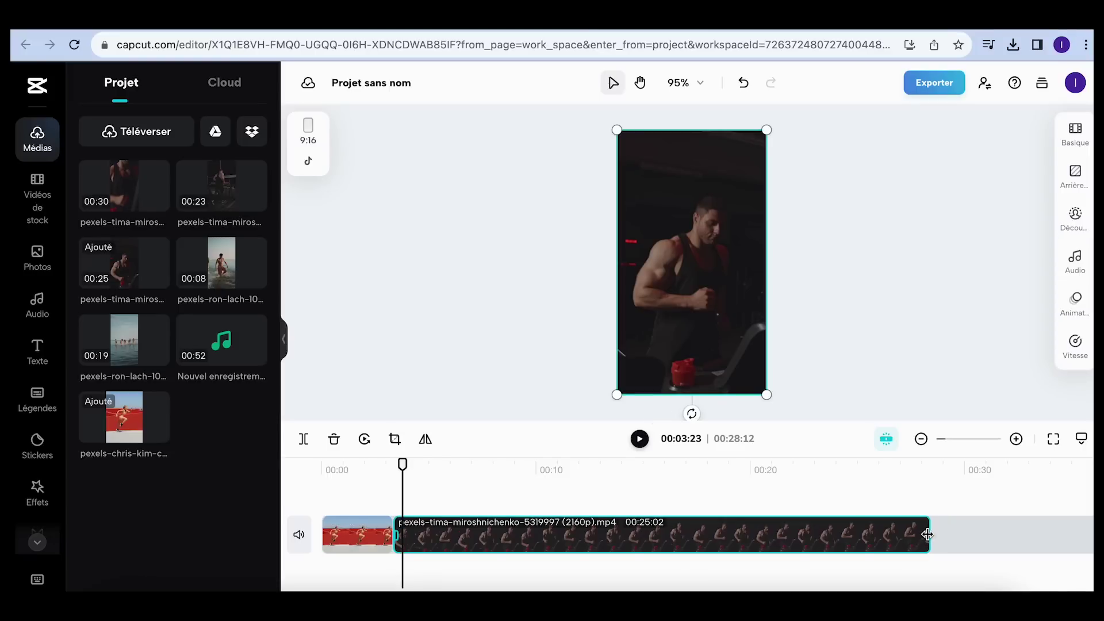
pyautogui.moveTo(927, 535); pyautogui.dragTo(680, 535)
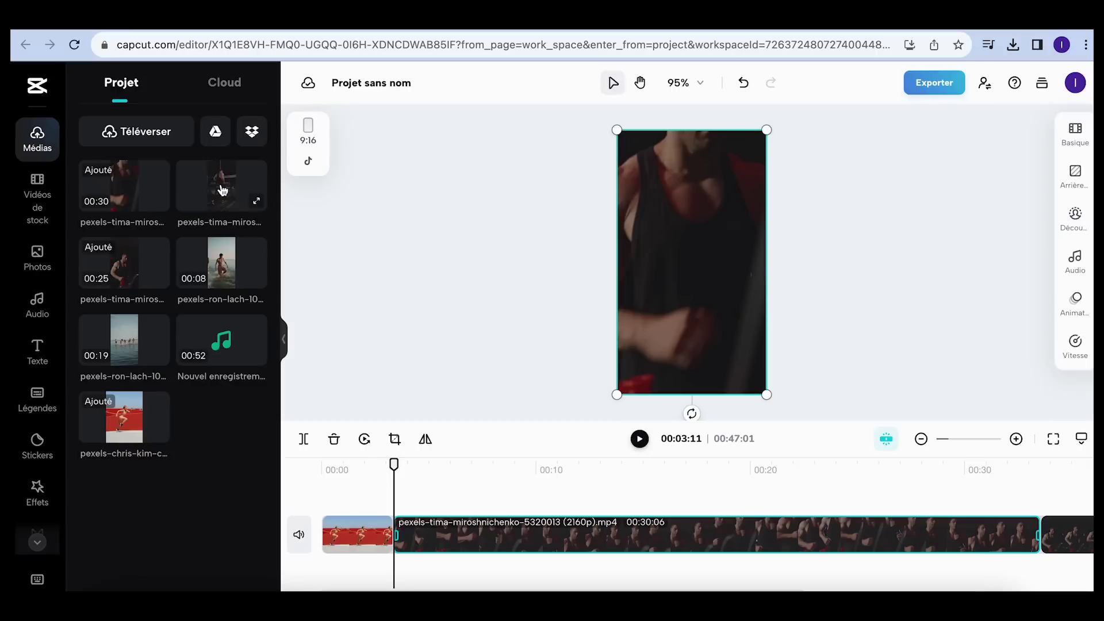
# Add the 23-second clip of the treadmill runner seen from behind and move it to the end of the timeline.
pyautogui.scroll(-5, 570, 529)
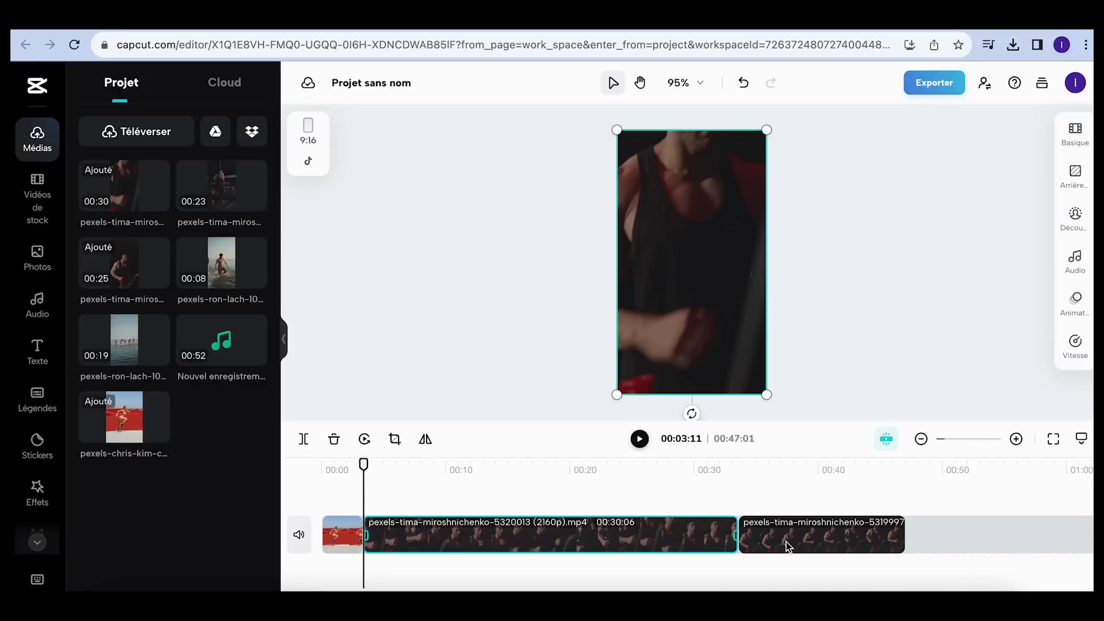
pyautogui.click(222, 186)
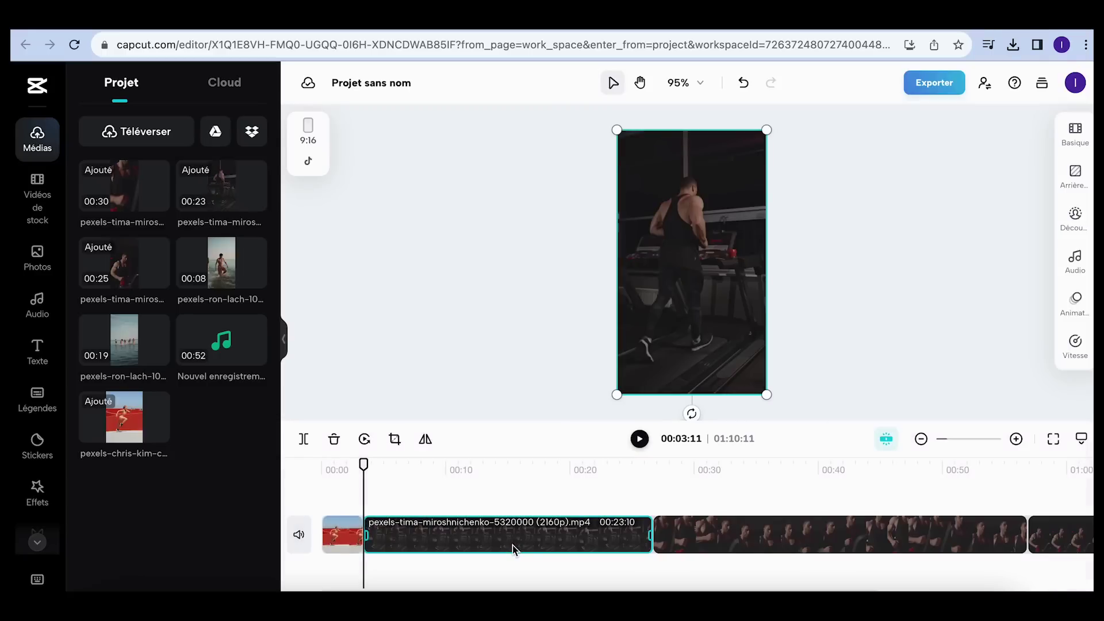
pyautogui.scroll(-5, 512, 545)
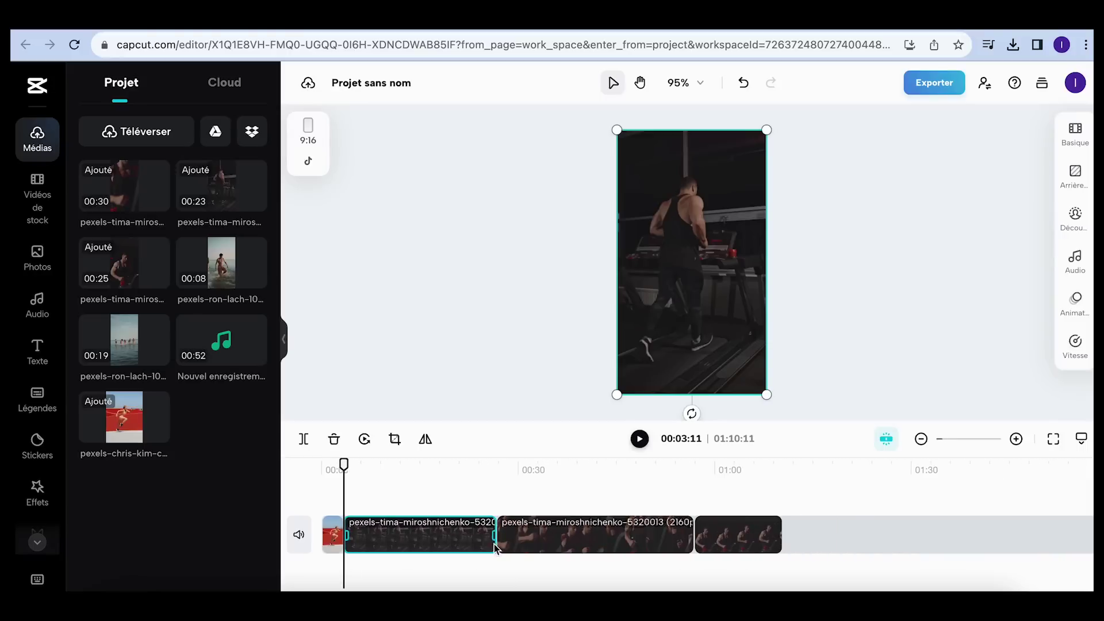
pyautogui.moveTo(432, 545); pyautogui.dragTo(816, 543)
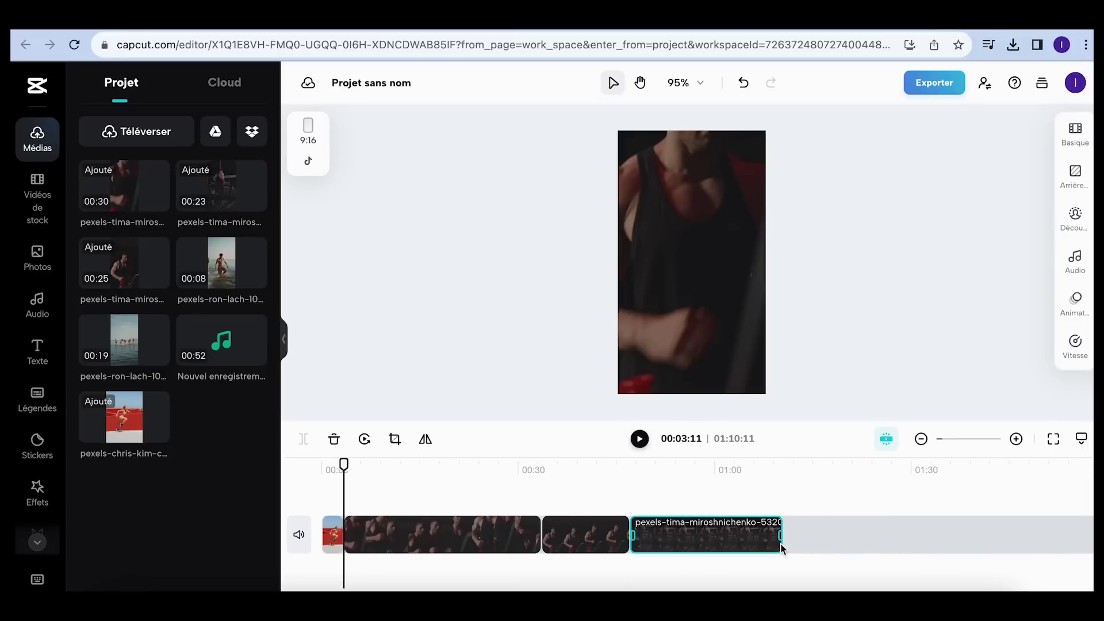
# Shorten the torso close-up clip to about 20 seconds and adjust the treadmill clip after it to about 18 seconds.
pyautogui.moveTo(591, 536); pyautogui.dragTo(687, 534)
pyautogui.click(529, 539)
pyautogui.moveTo(537, 537); pyautogui.dragTo(477, 534)
pyautogui.click(604, 537)
pyautogui.moveTo(620, 536); pyautogui.dragTo(593, 535)
pyautogui.click(691, 538)
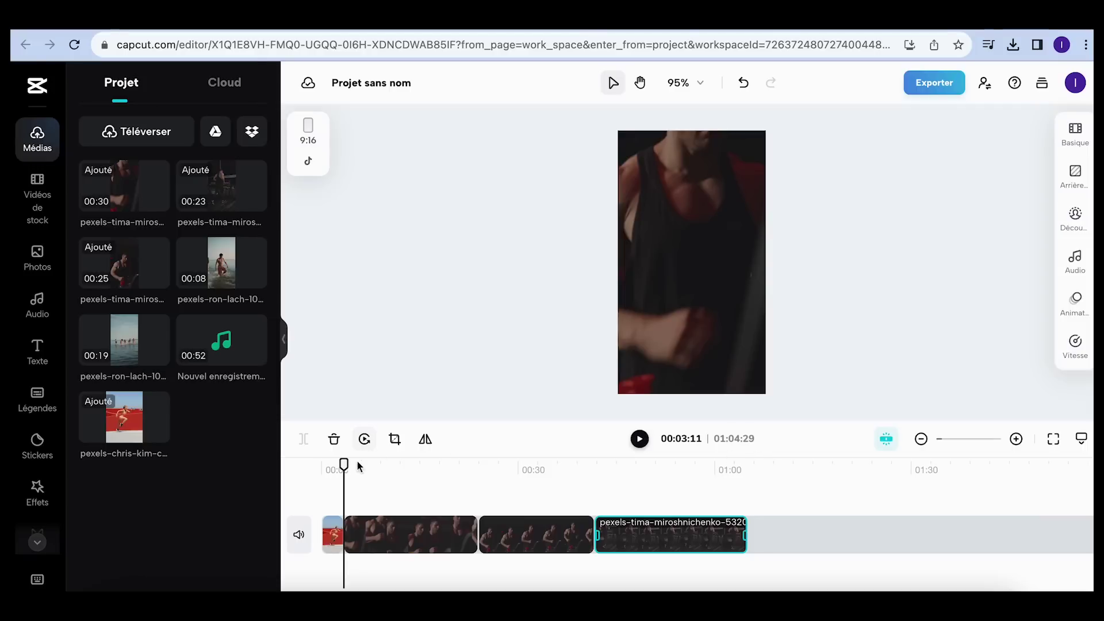
# Apply the Secouer 3 intro animation to the sprinting photo at the start of the timeline, with a duration of 3.3 s.
pyautogui.moveTo(344, 465); pyautogui.dragTo(316, 468)
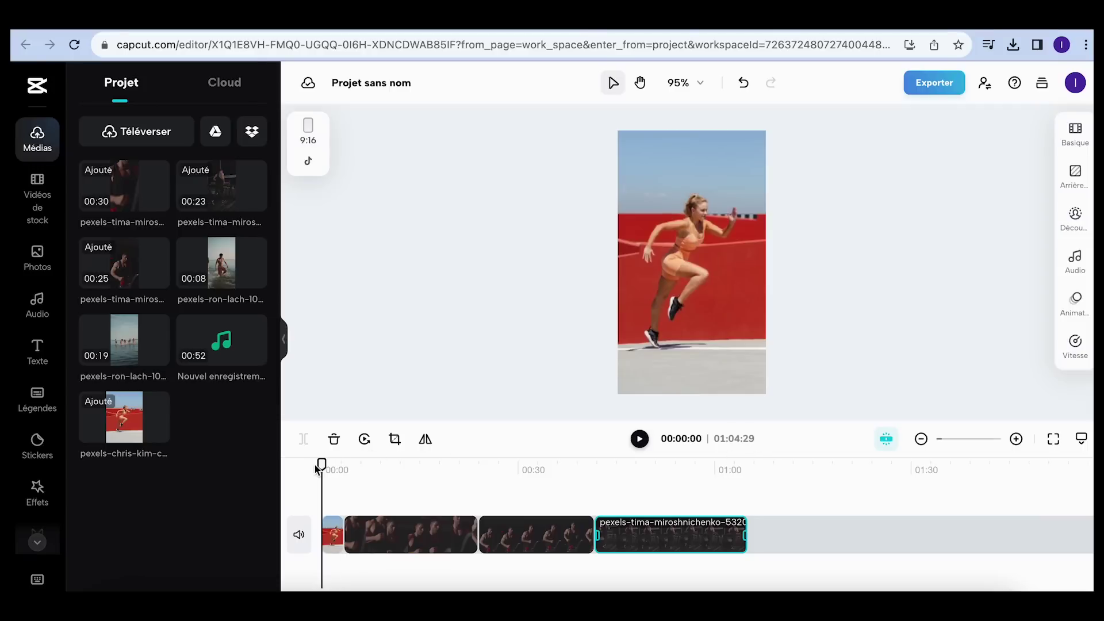
pyautogui.click(333, 467)
pyautogui.click(334, 536)
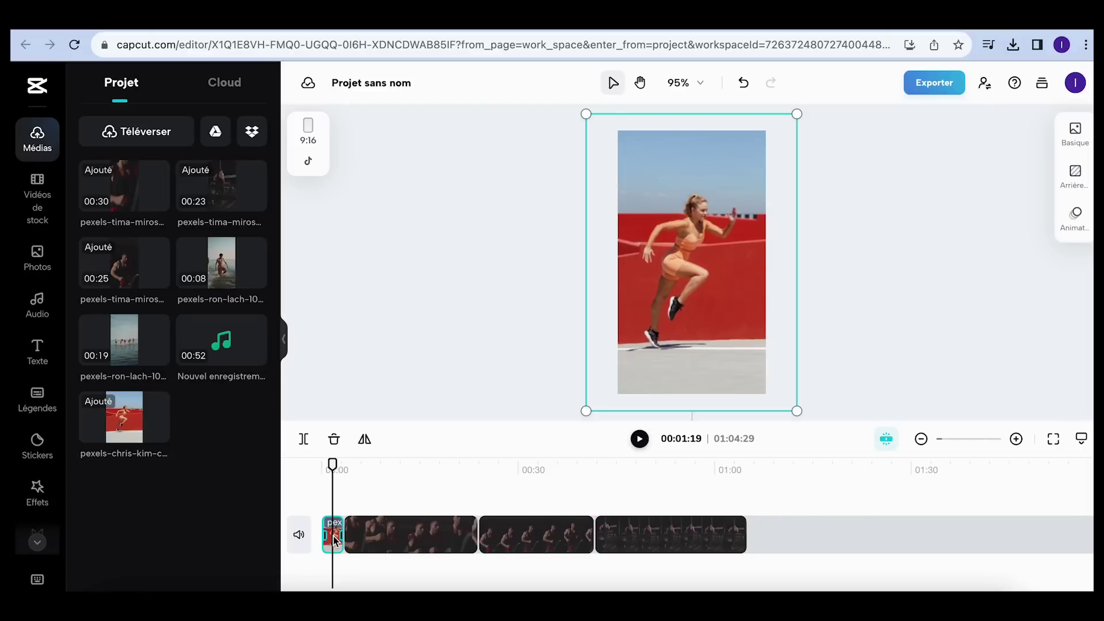
pyautogui.click(1076, 221)
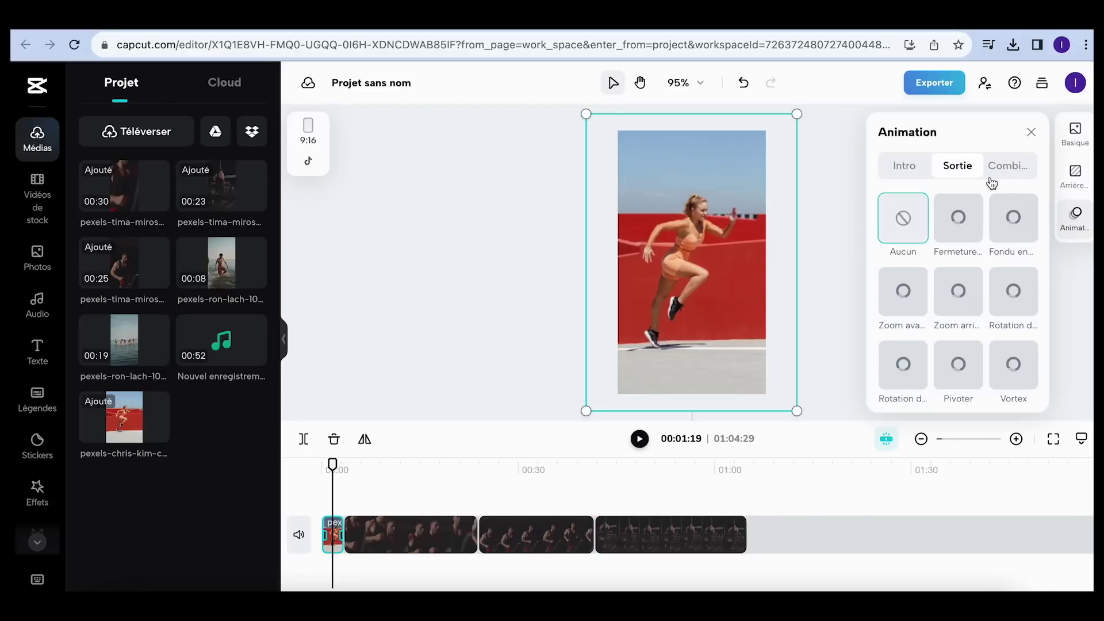
pyautogui.click(905, 169)
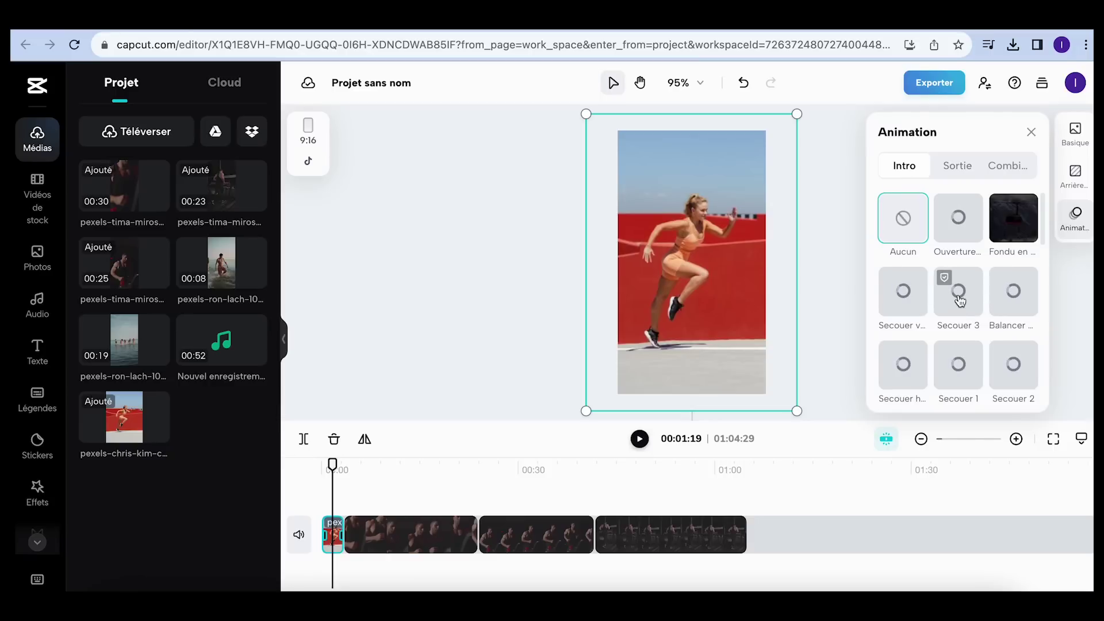
pyautogui.click(957, 328)
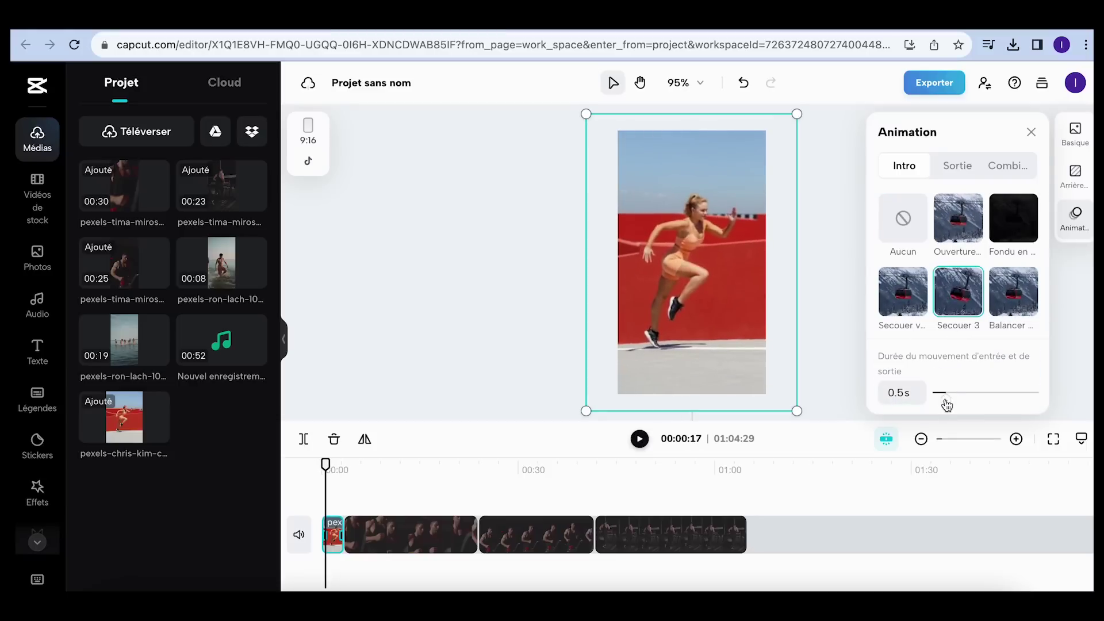
pyautogui.moveTo(946, 402); pyautogui.dragTo(1046, 401)
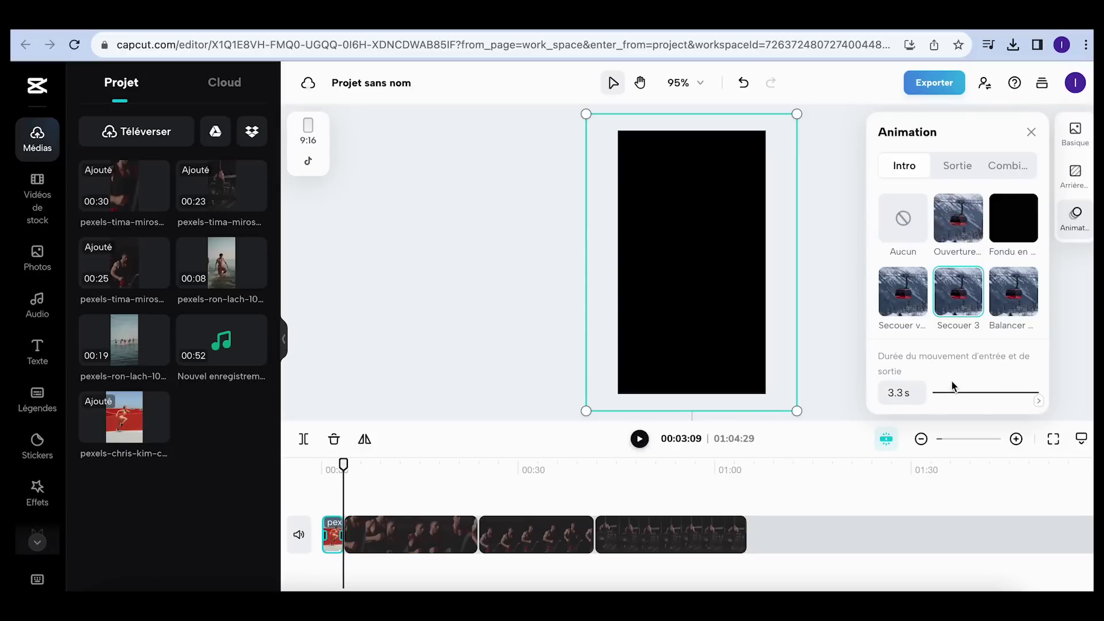
# Apply the Secouer 3 intro animation to the torso close-up clip, with a duration of 20.6 s.
pyautogui.moveTo(343, 464); pyautogui.dragTo(373, 463)
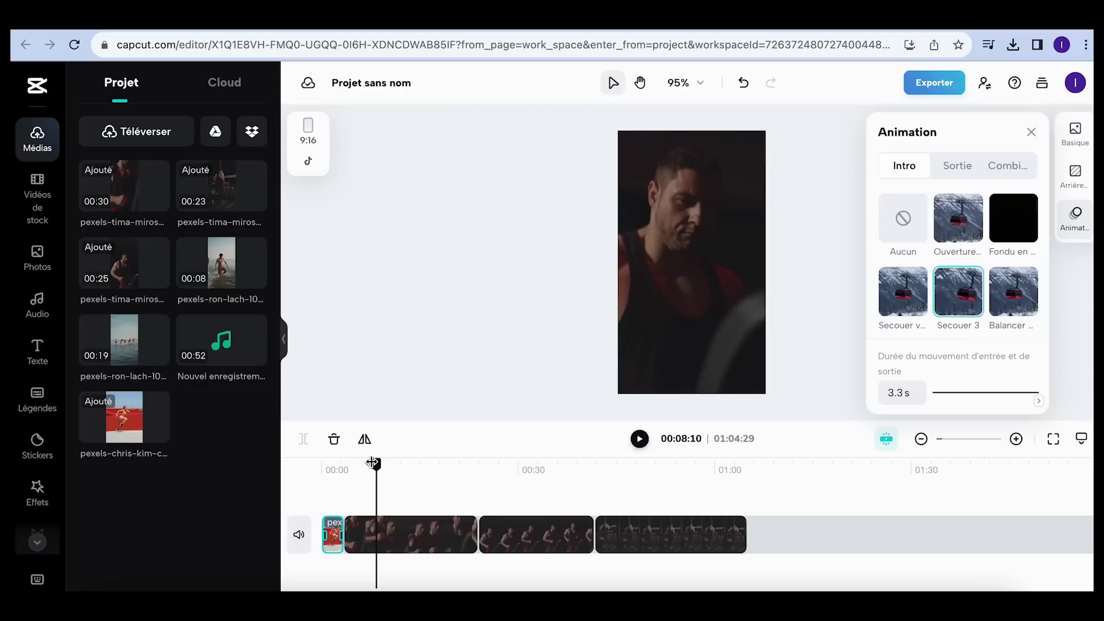
pyautogui.click(405, 538)
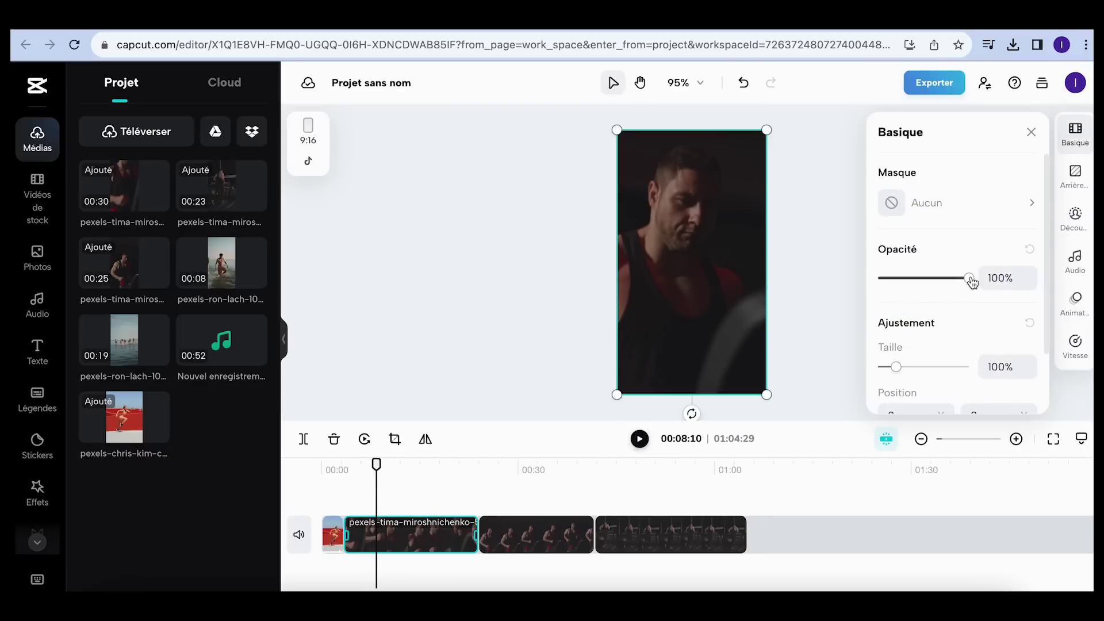
pyautogui.click(1031, 136)
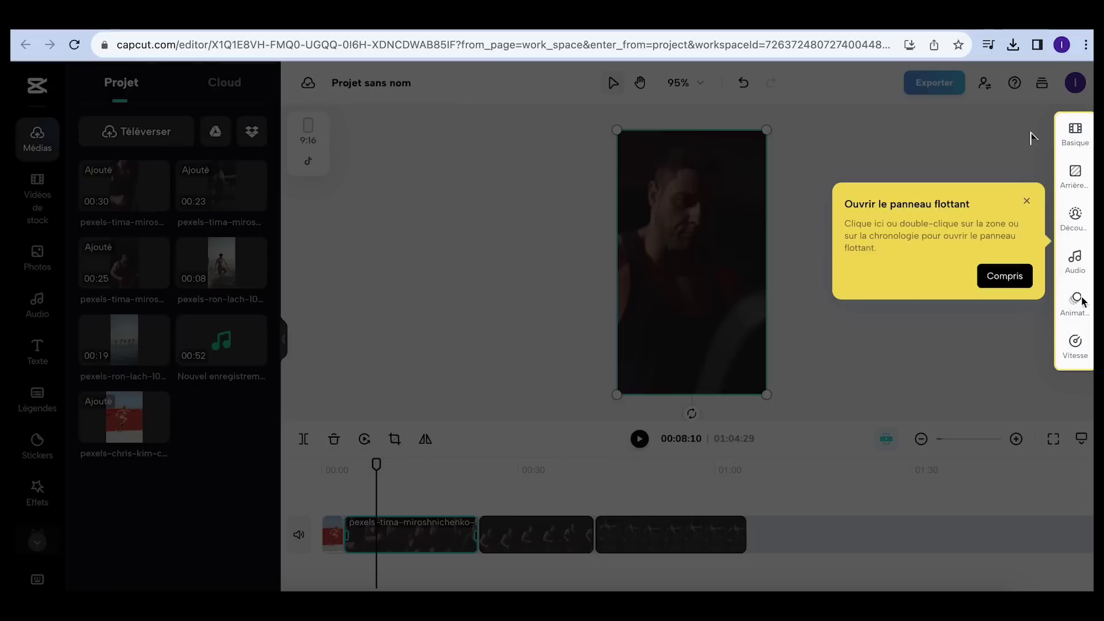
pyautogui.click(1008, 279)
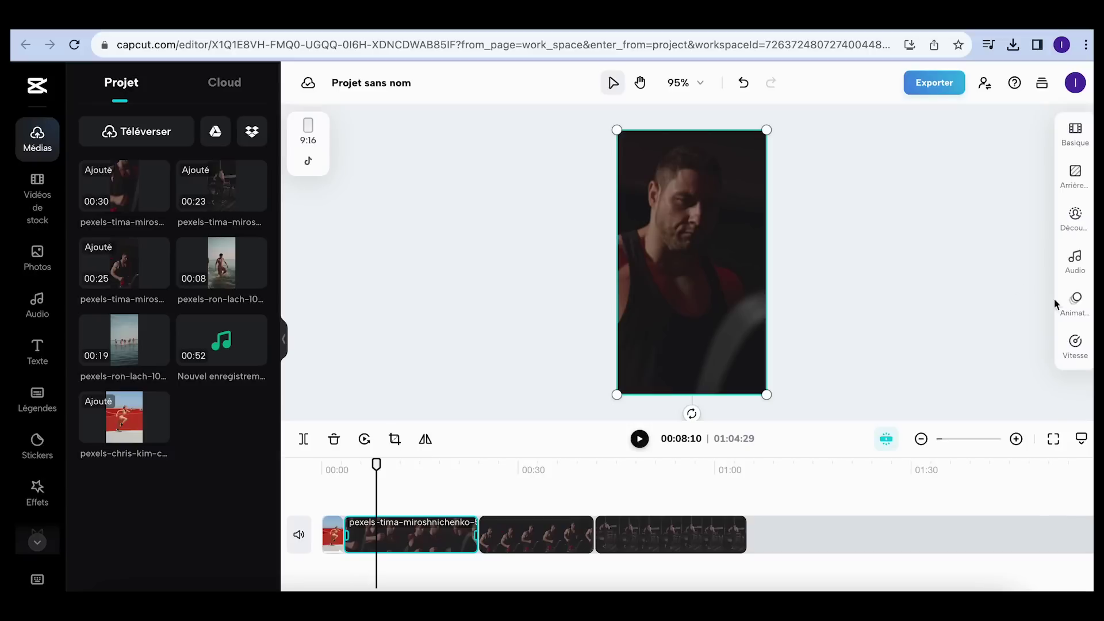
pyautogui.click(1075, 302)
pyautogui.click(905, 166)
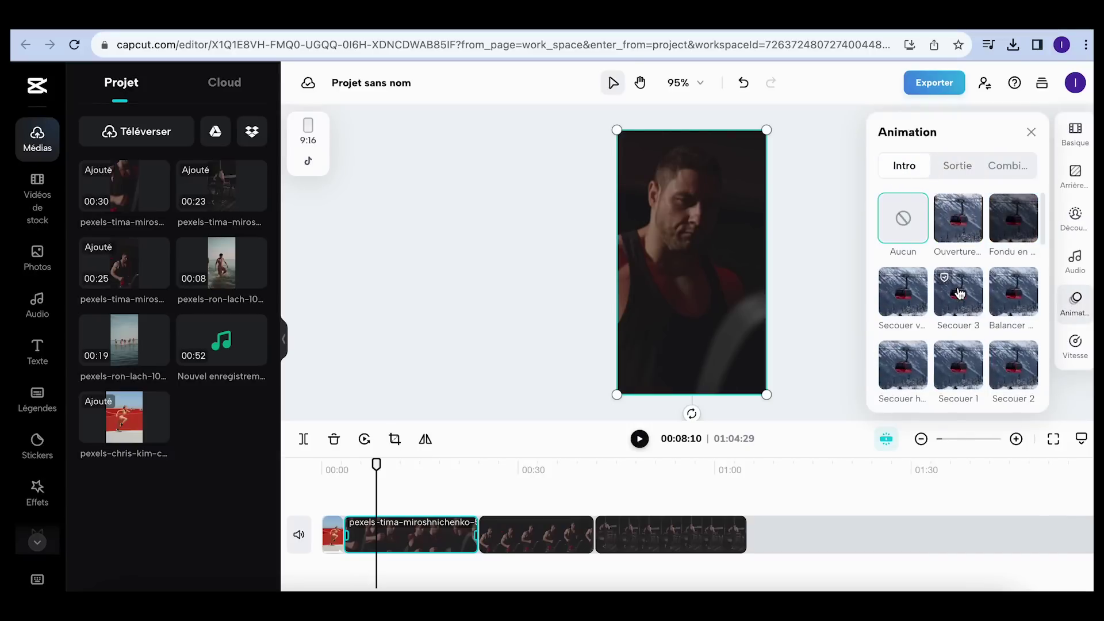
pyautogui.click(958, 292)
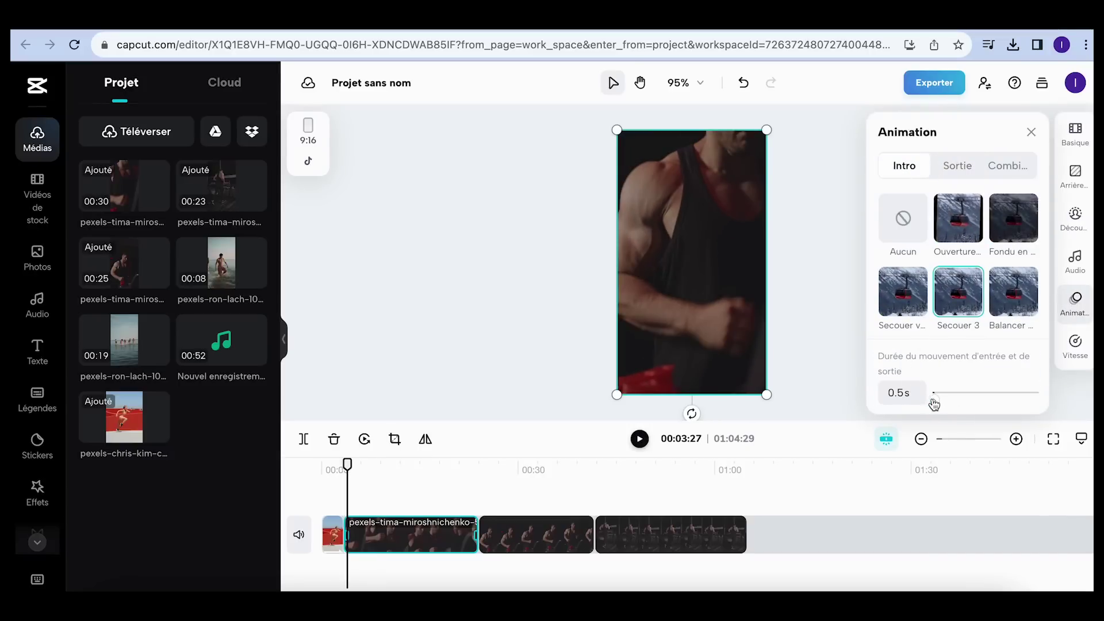
pyautogui.moveTo(934, 393); pyautogui.dragTo(1056, 401)
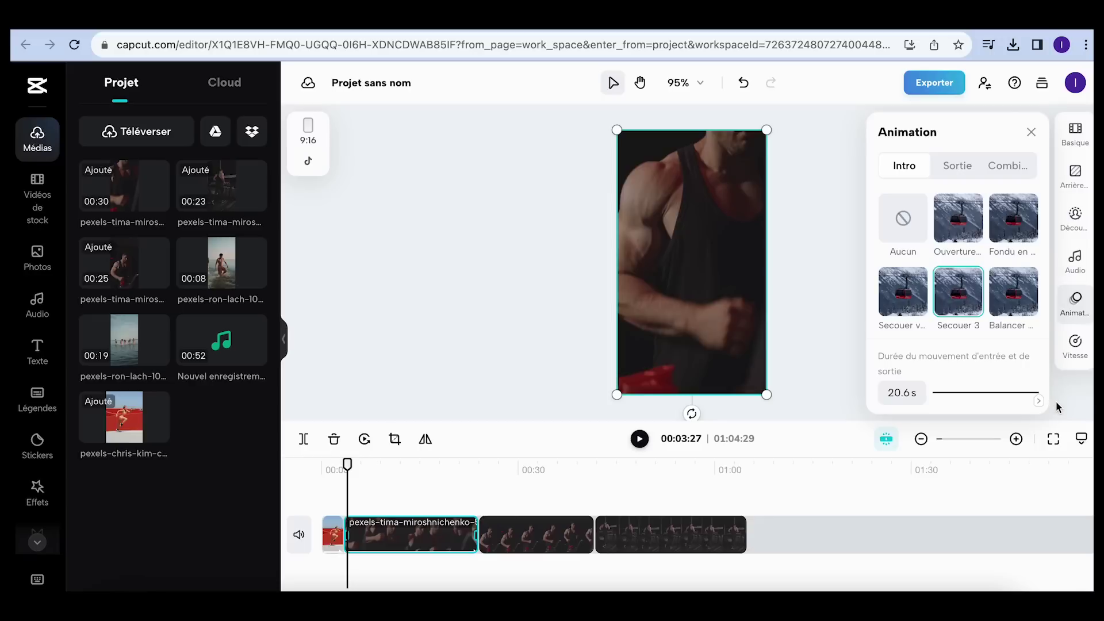
# Give the treadmill clip in the middle of the timeline the Secouer 3 intro animation over 17.7 s.
pyautogui.click(530, 536)
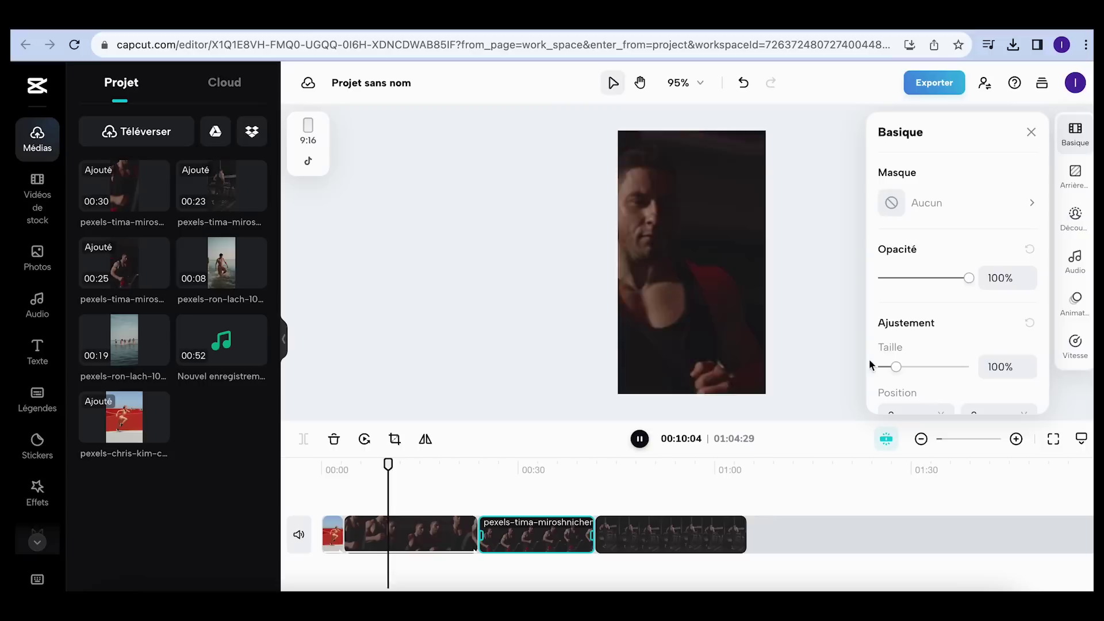
pyautogui.click(1070, 300)
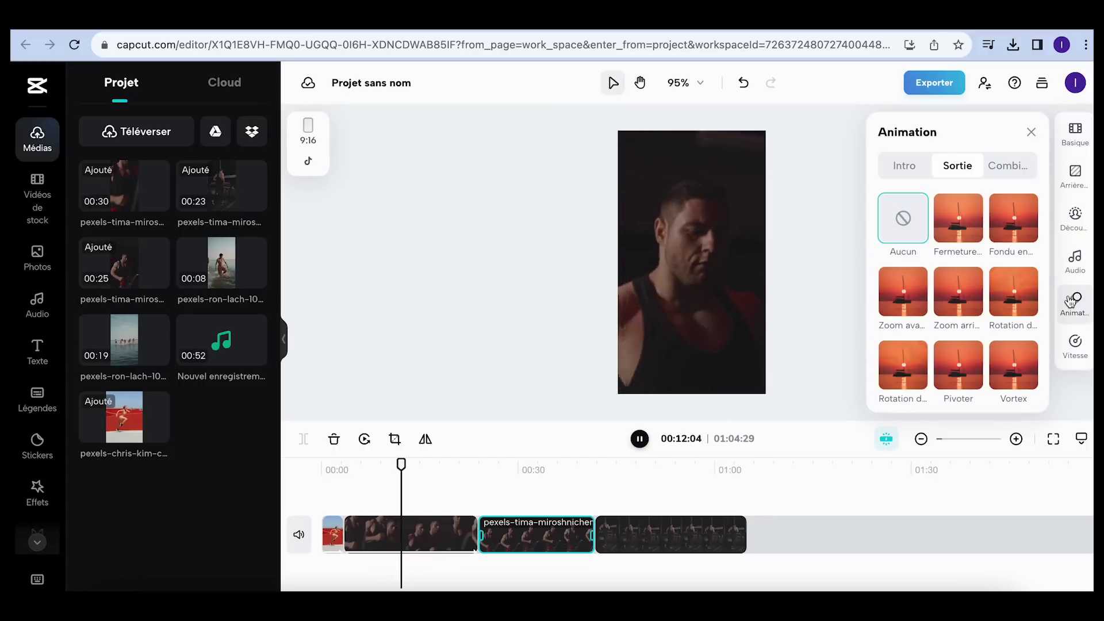
pyautogui.click(908, 166)
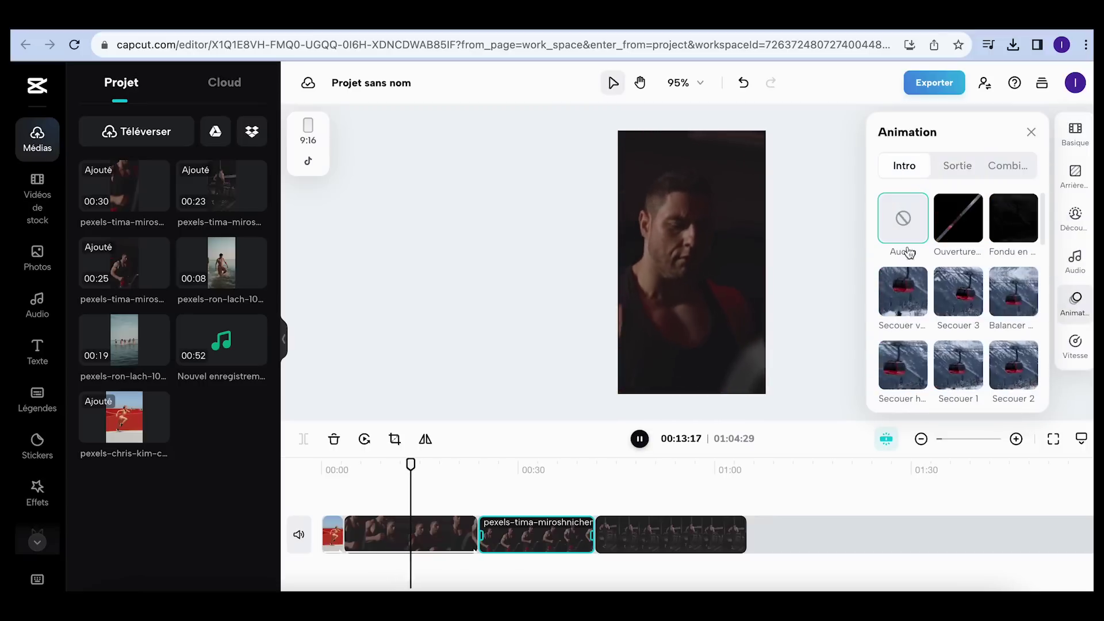
pyautogui.click(958, 291)
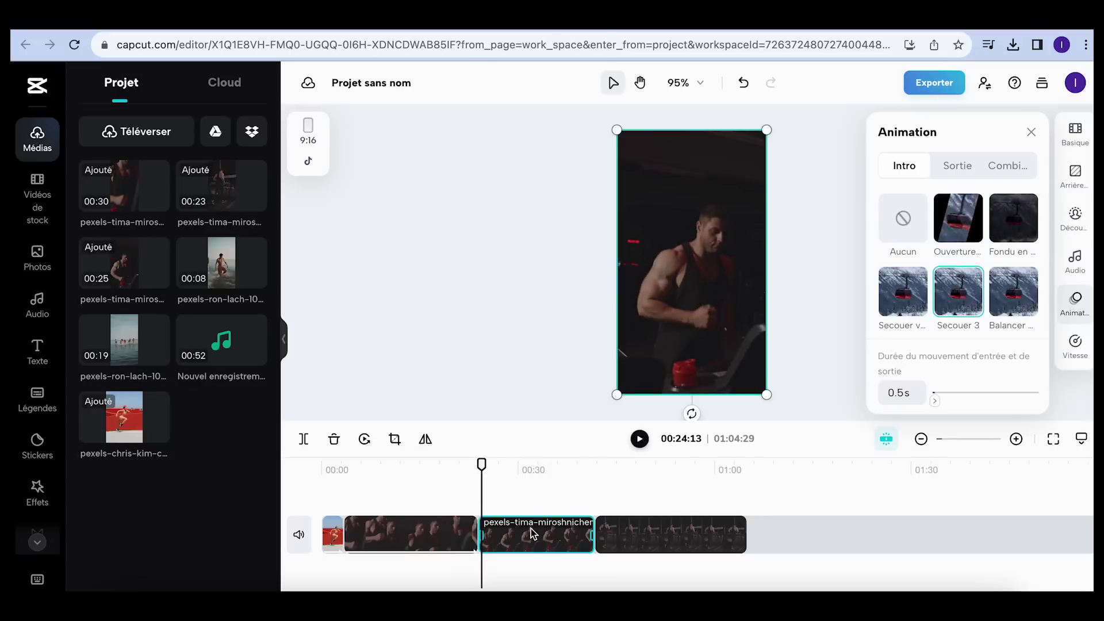
pyautogui.moveTo(934, 393); pyautogui.dragTo(1064, 402)
# Play back the cut from the torso close-up to the treadmill clip to check the animation.
pyautogui.click(639, 439)
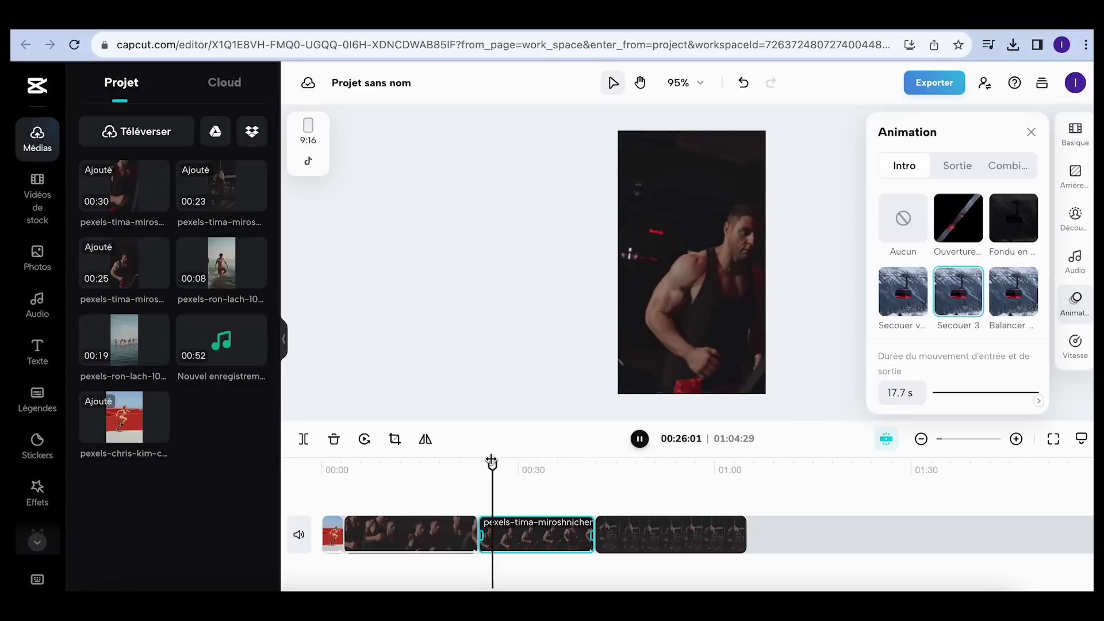
pyautogui.click(475, 469)
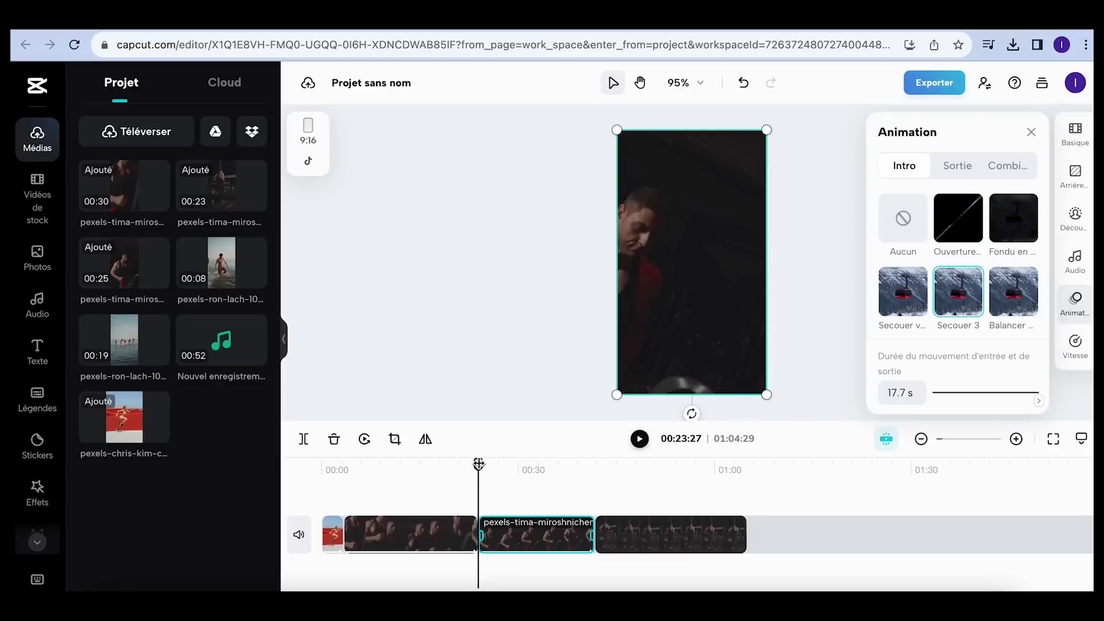
pyautogui.click(469, 469)
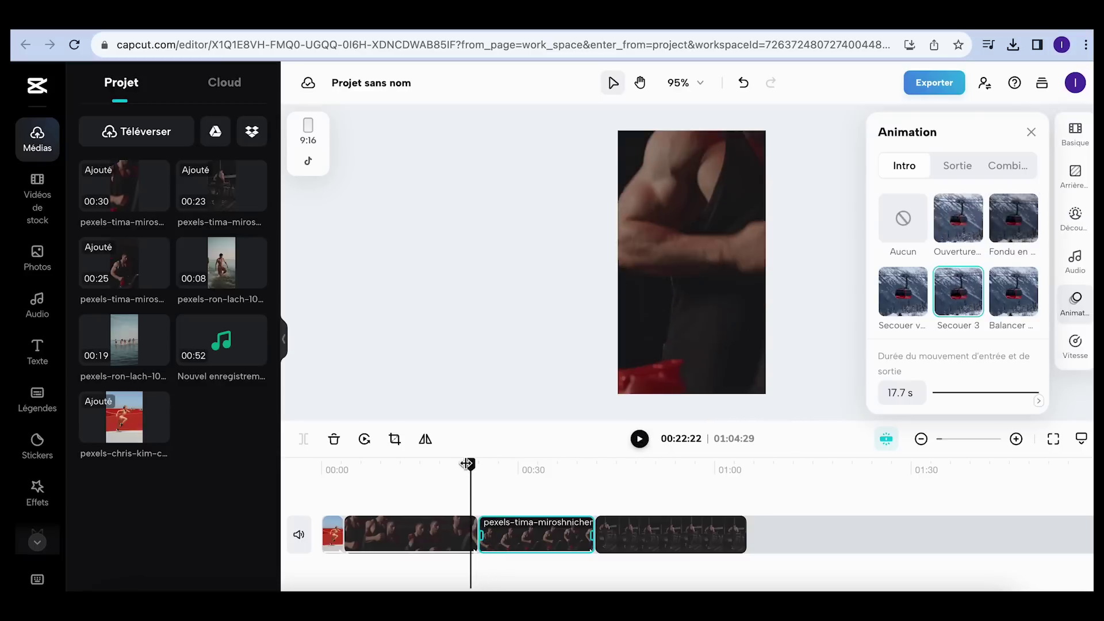
pyautogui.click(639, 439)
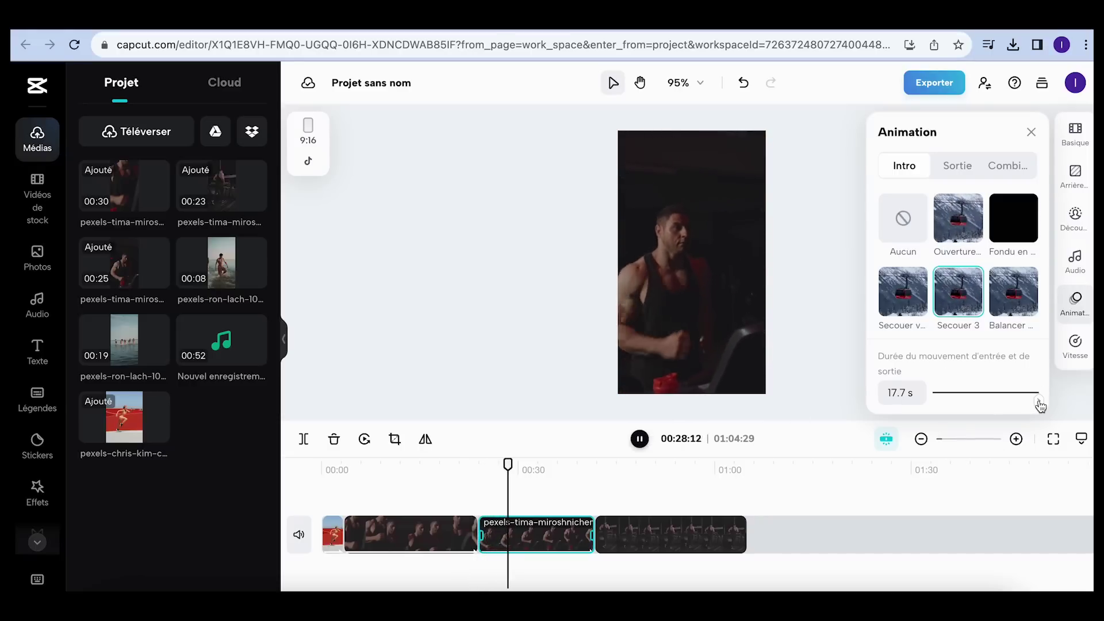
pyautogui.click(1077, 298)
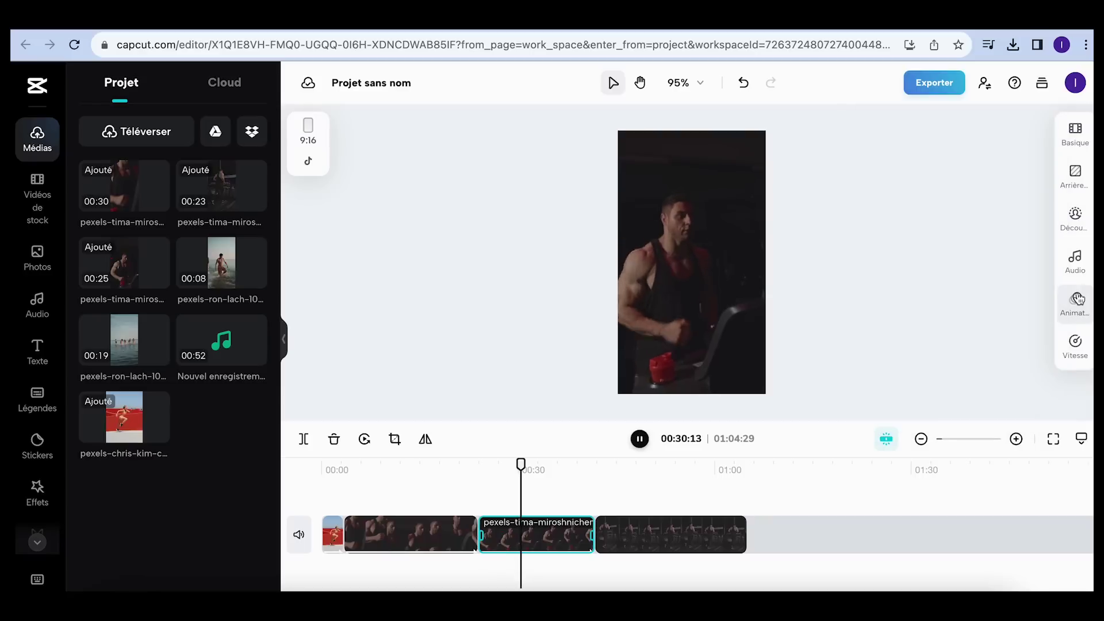
# Apply the Secouer 3 intro animation to the last clip, showing the treadmill runner from behind.
pyautogui.click(617, 458)
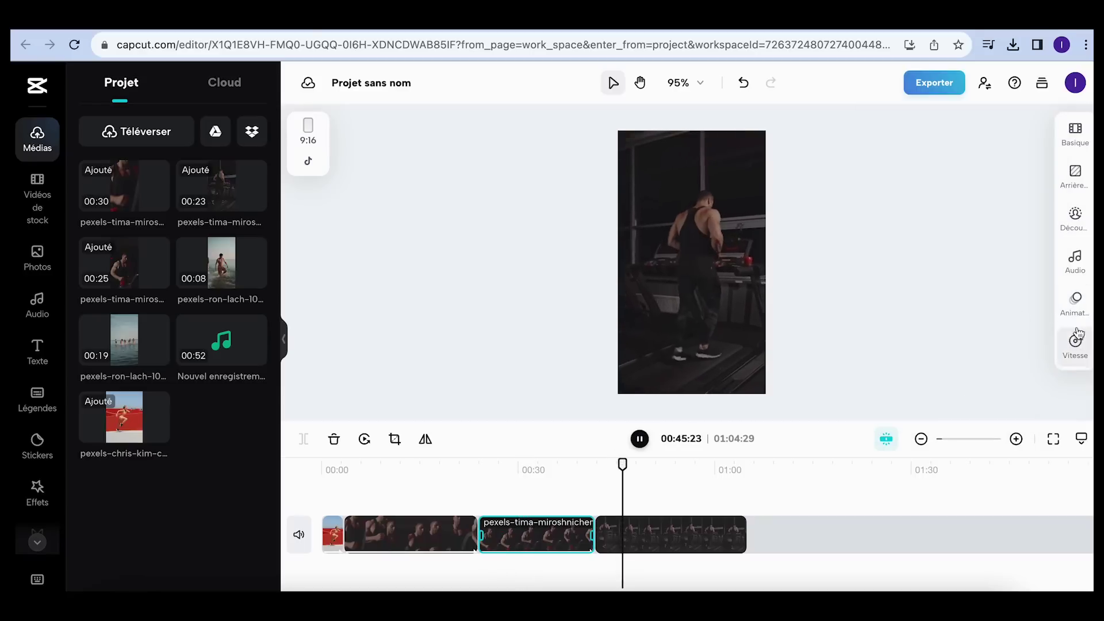
pyautogui.click(1075, 300)
pyautogui.click(903, 168)
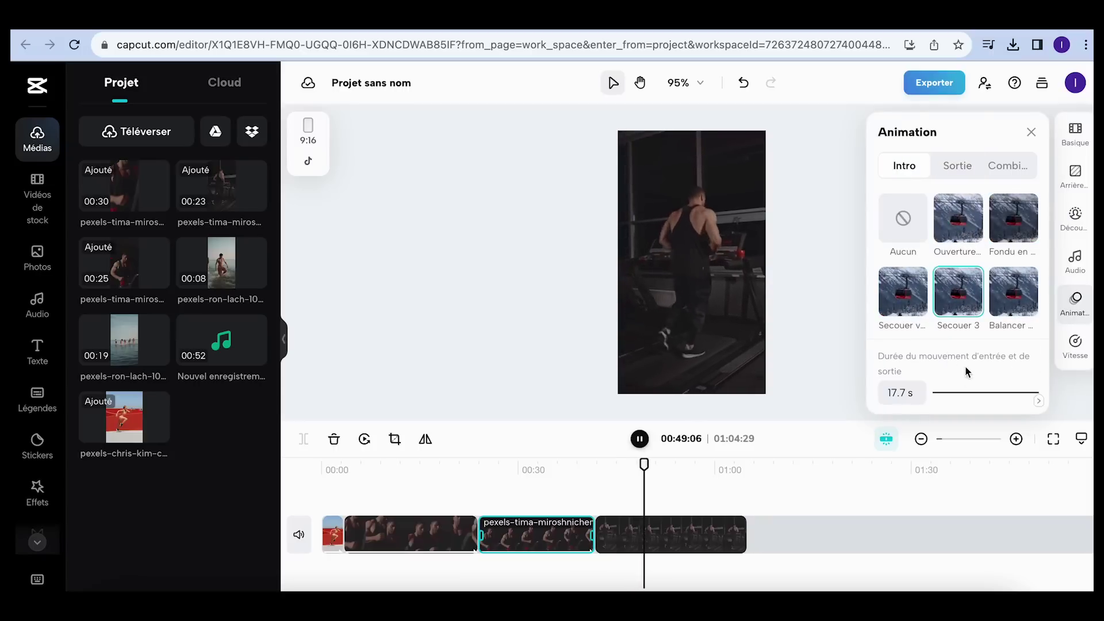
pyautogui.click(966, 294)
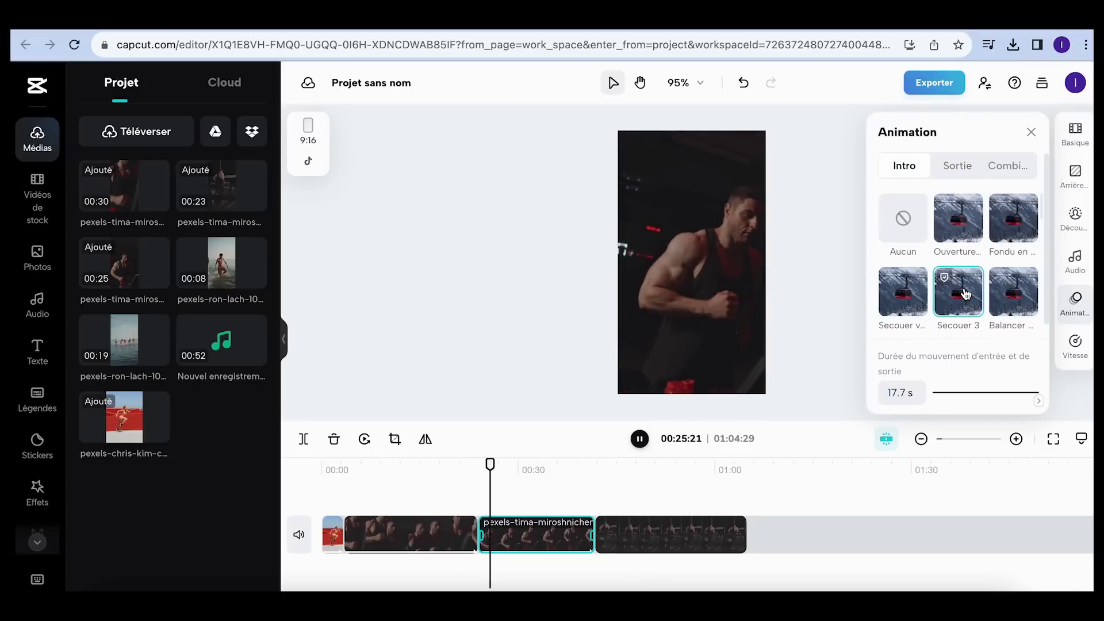
pyautogui.click(675, 537)
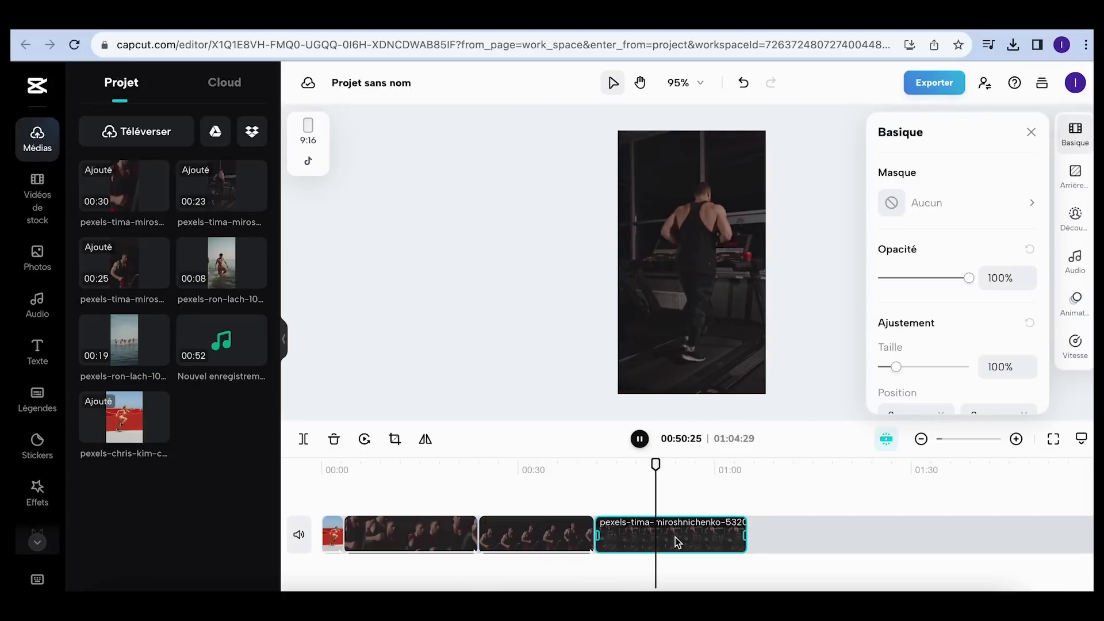
pyautogui.click(1074, 300)
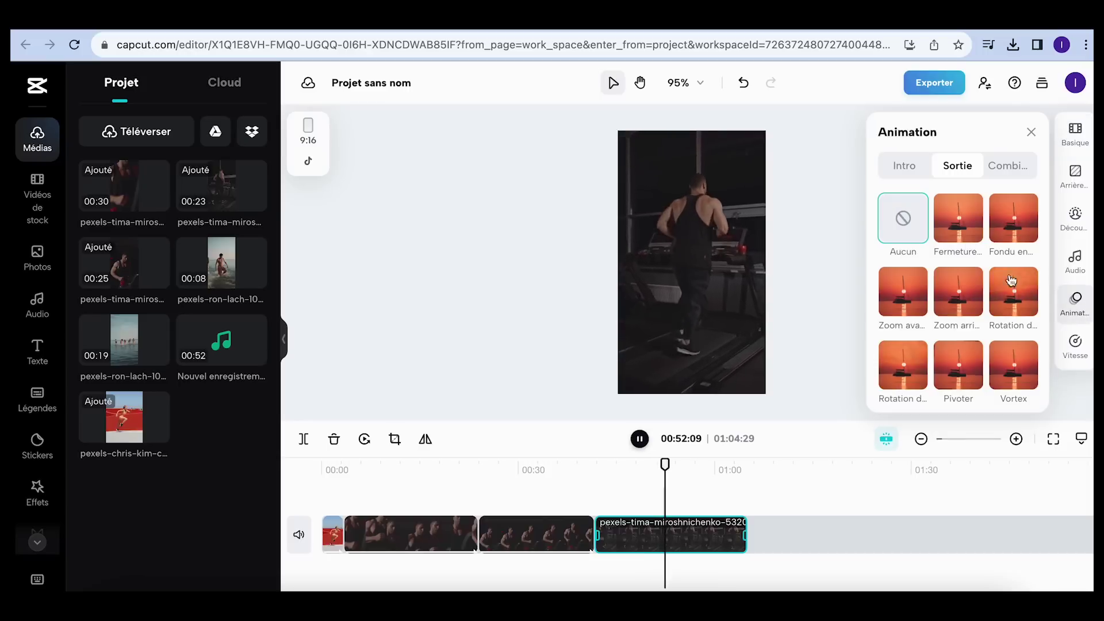
pyautogui.click(904, 166)
pyautogui.click(964, 295)
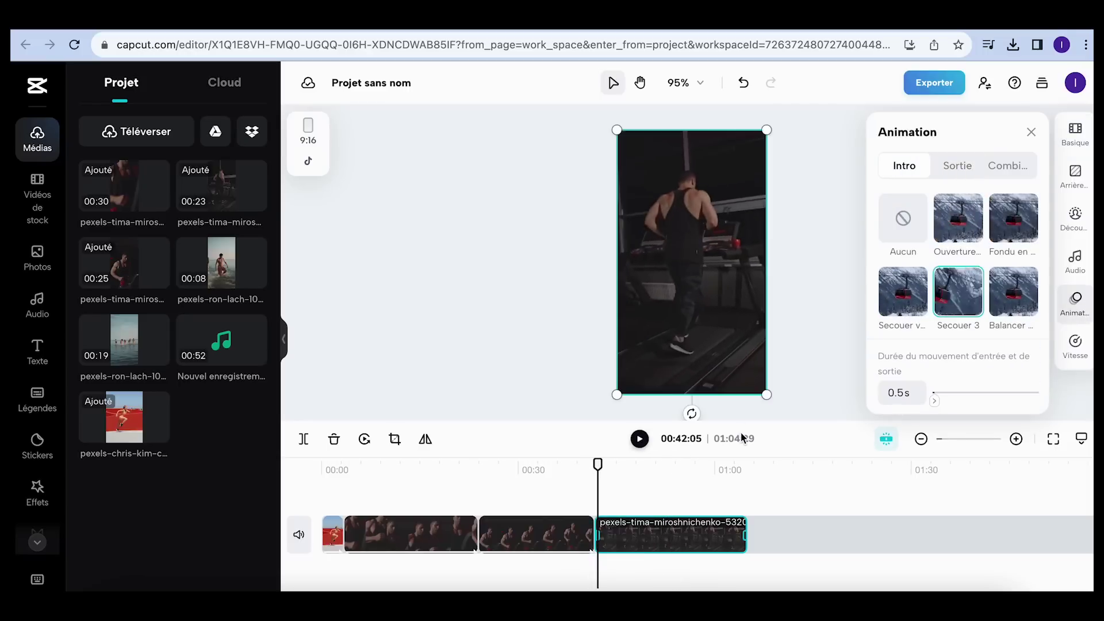
# Add the 52-second voice-over recording at the beginning of the timeline and raise its volume to 9.6 dB.
pyautogui.moveTo(598, 464); pyautogui.dragTo(312, 451)
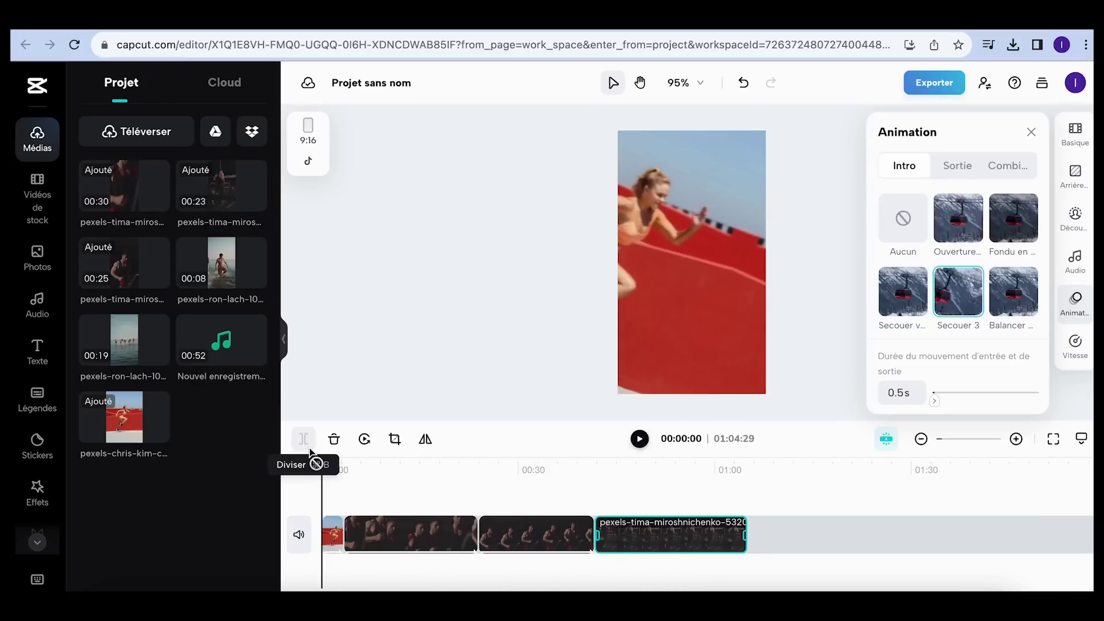
pyautogui.click(221, 338)
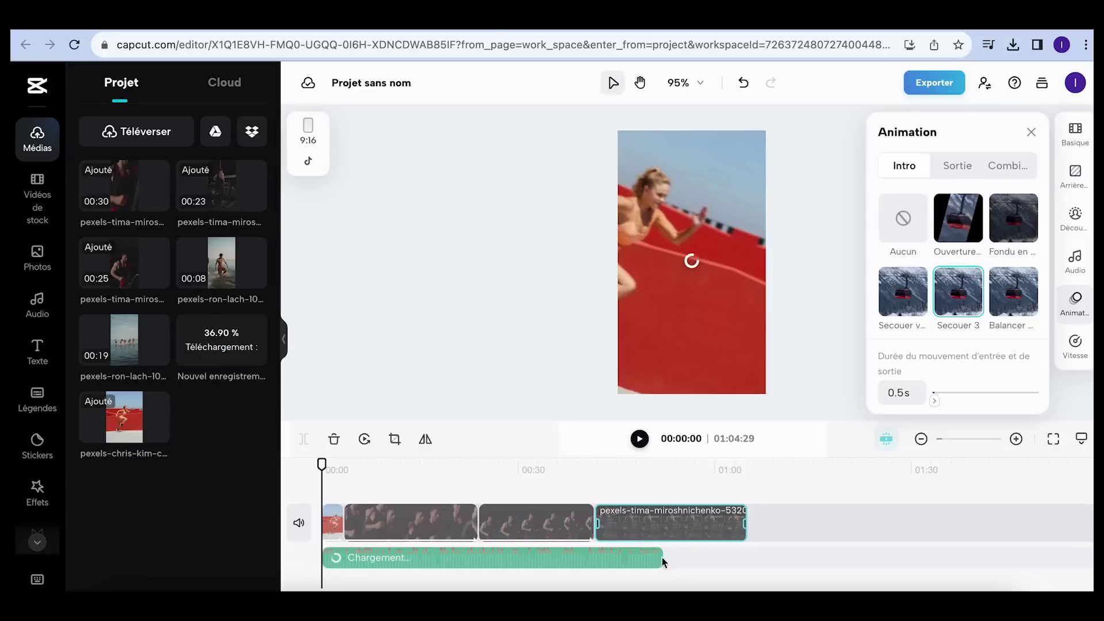
pyautogui.click(569, 556)
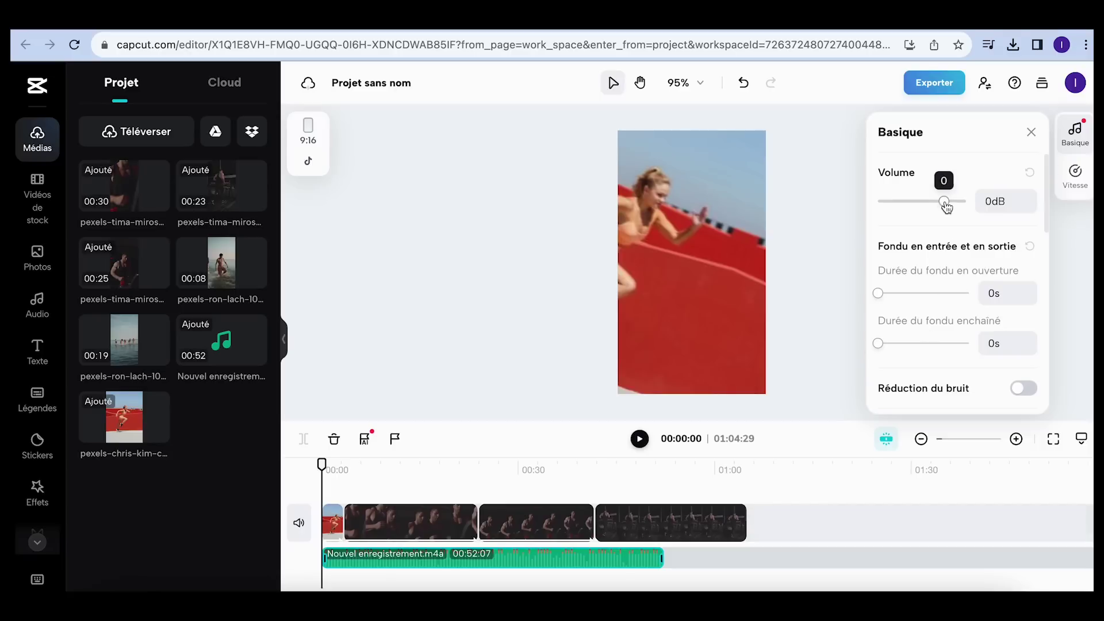
pyautogui.moveTo(945, 206); pyautogui.dragTo(956, 206)
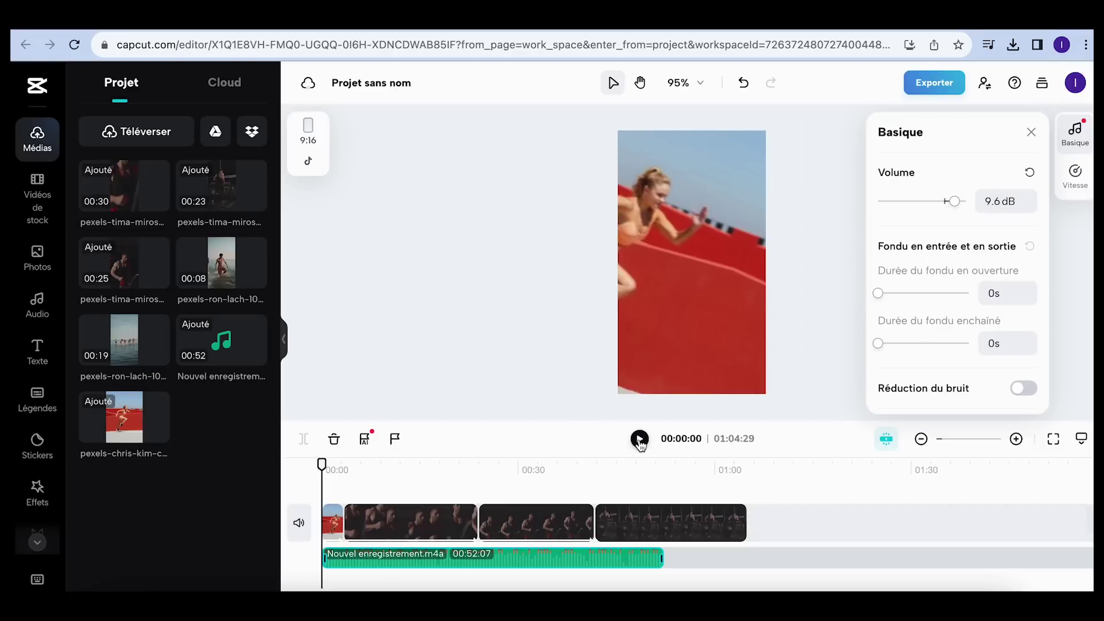
# Move the voice-over's start to about 1 second on the timeline and play the video from the beginning.
pyautogui.moveTo(528, 560); pyautogui.dragTo(536, 561)
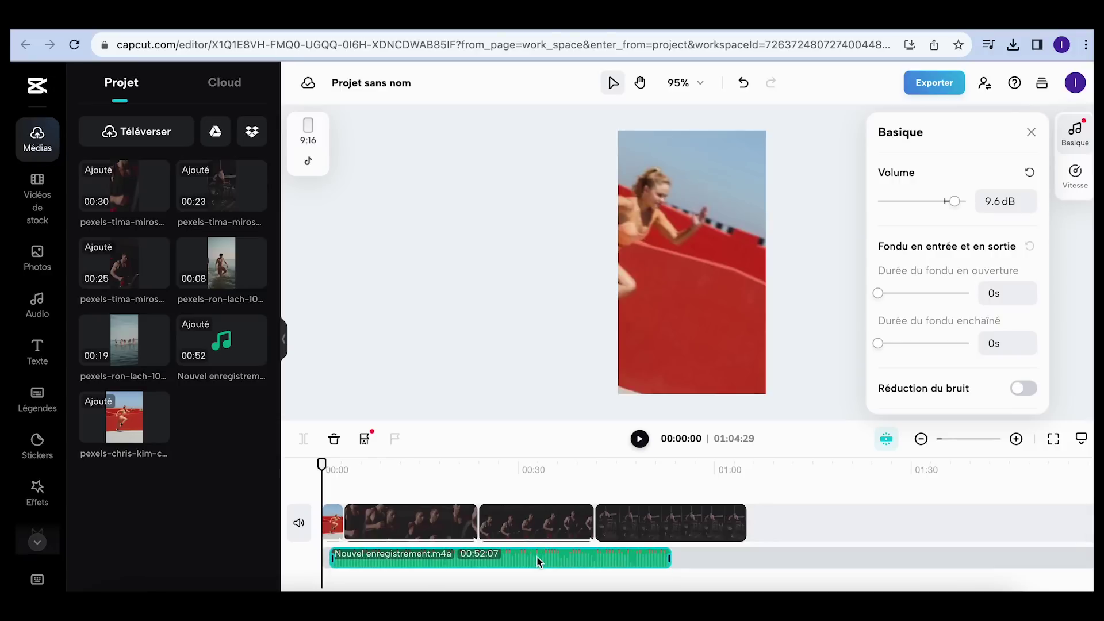
pyautogui.click(639, 439)
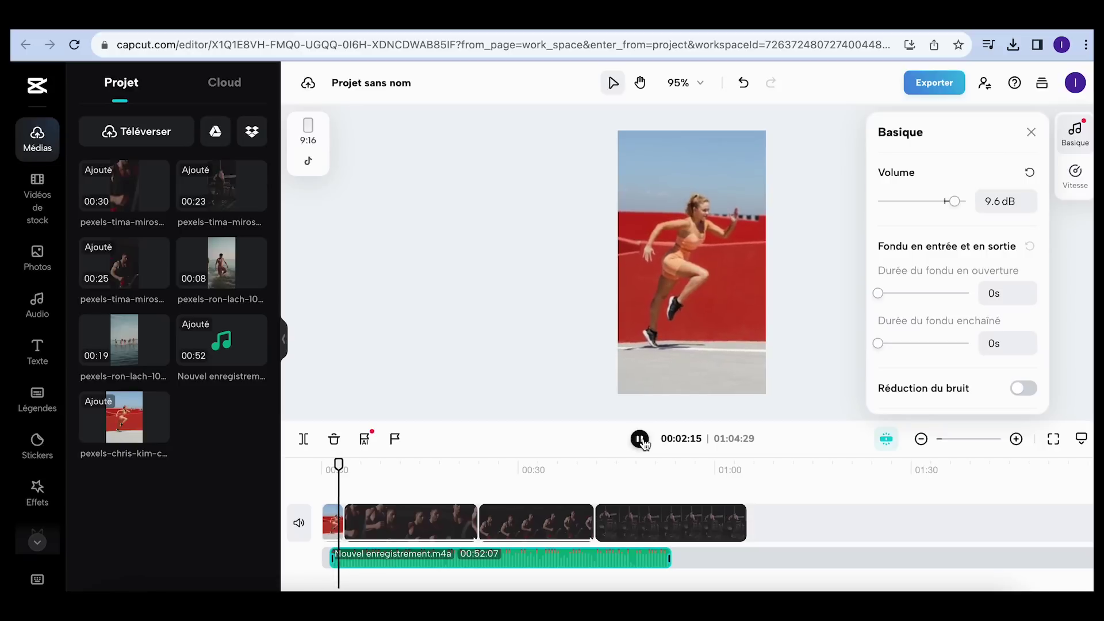
pyautogui.press('XF86AudioRaiseVolume')
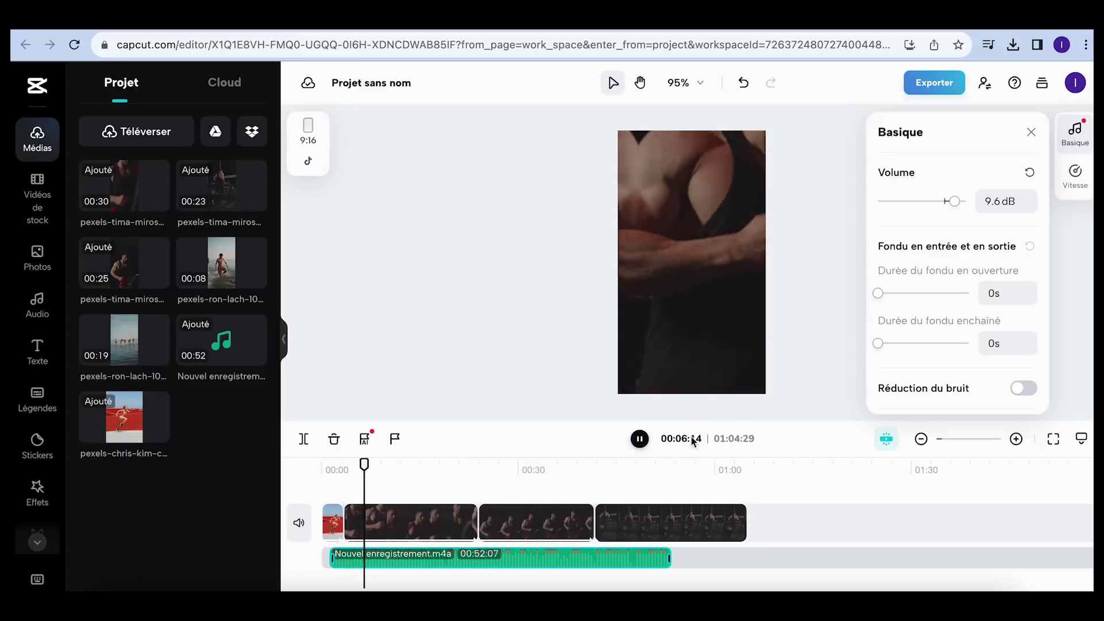
# Stop playback and generate automatic captions from the voice-over with the spoken language set to Français.
pyautogui.click(641, 442)
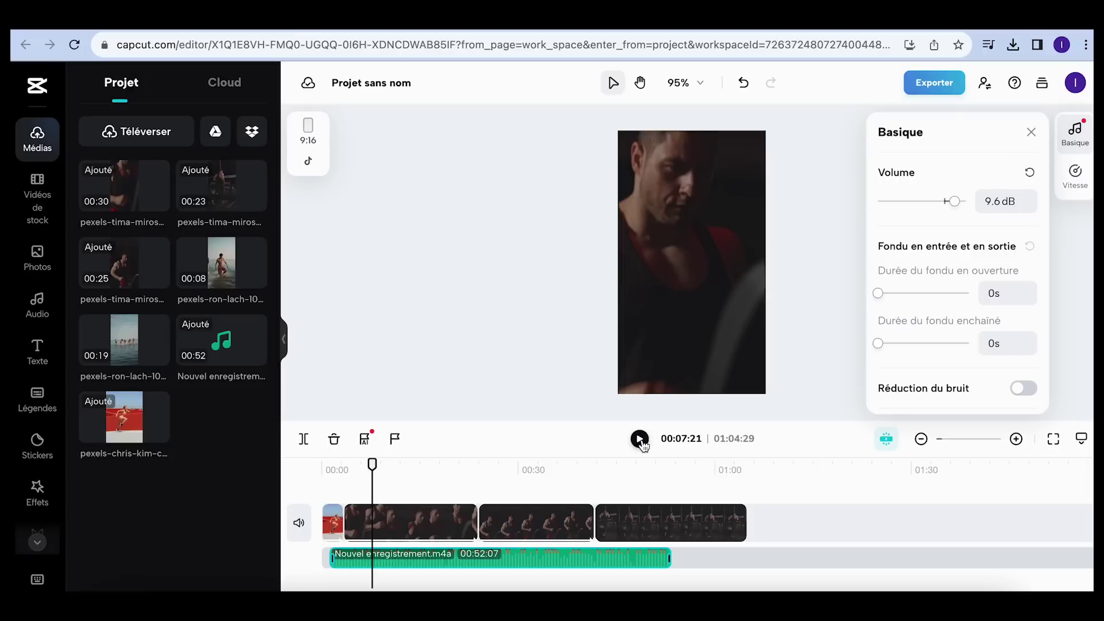
pyautogui.click(1031, 133)
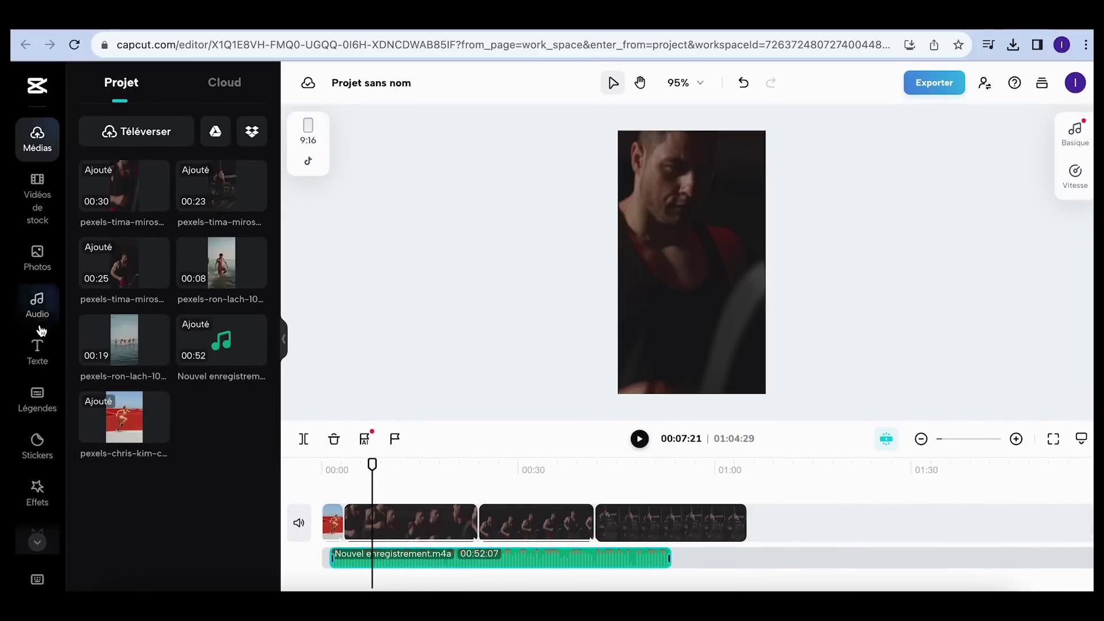
pyautogui.click(37, 401)
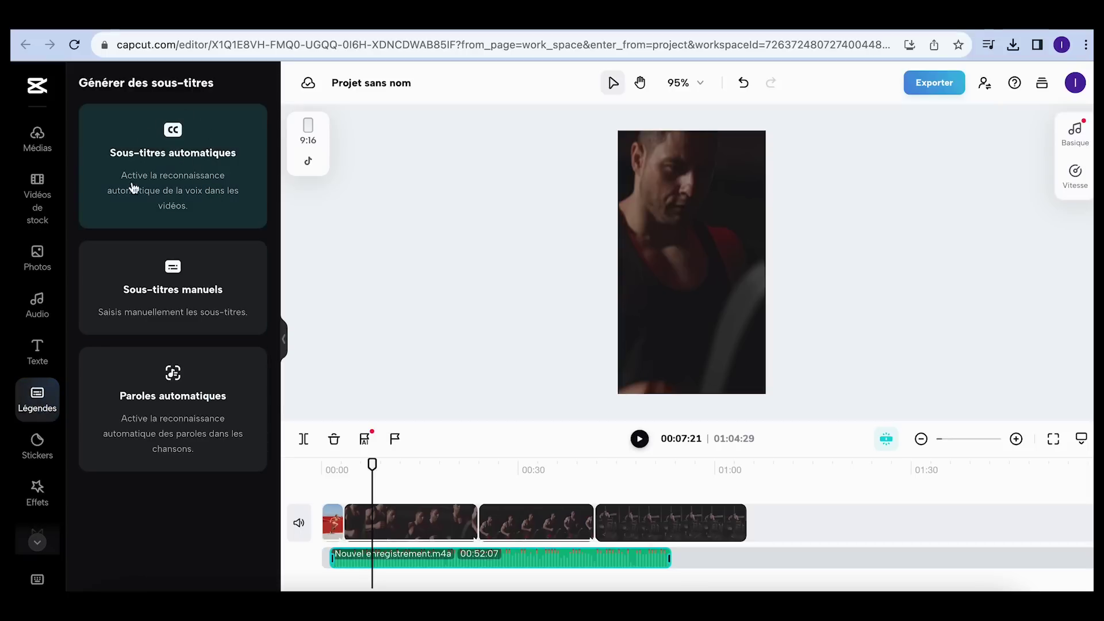
pyautogui.click(176, 164)
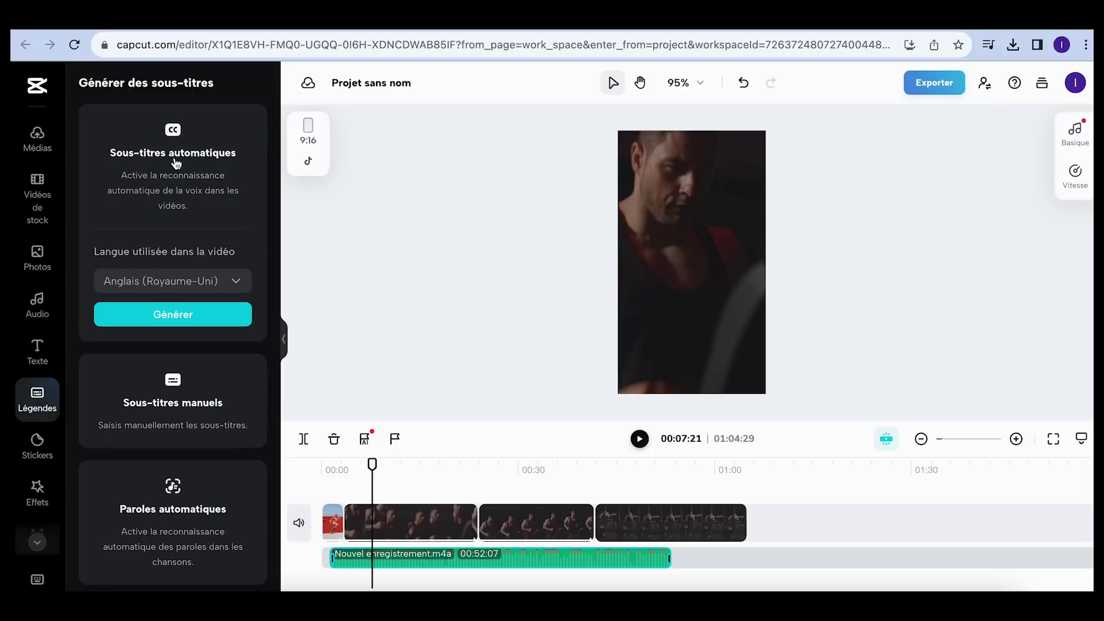
pyautogui.click(207, 285)
pyautogui.scroll(-3, 189, 423)
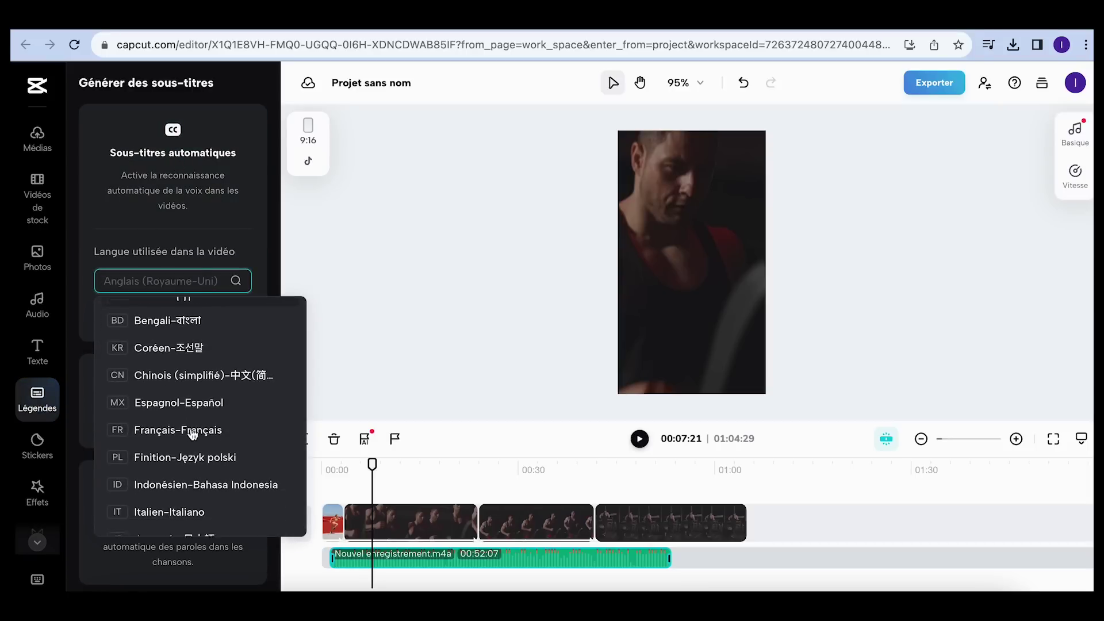
pyautogui.click(206, 413)
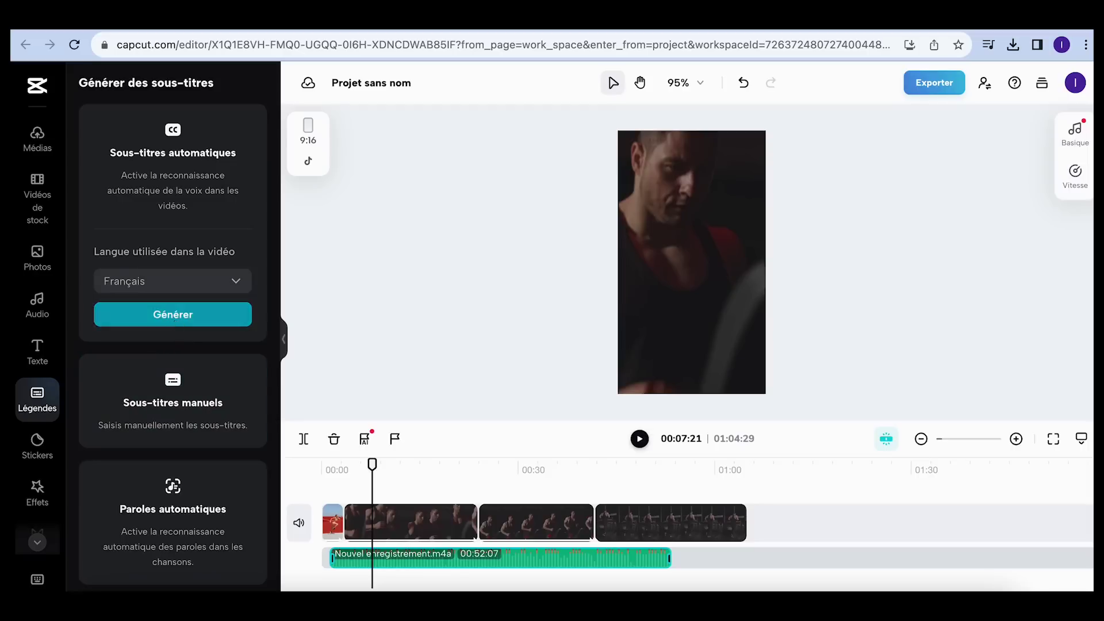
pyautogui.click(175, 318)
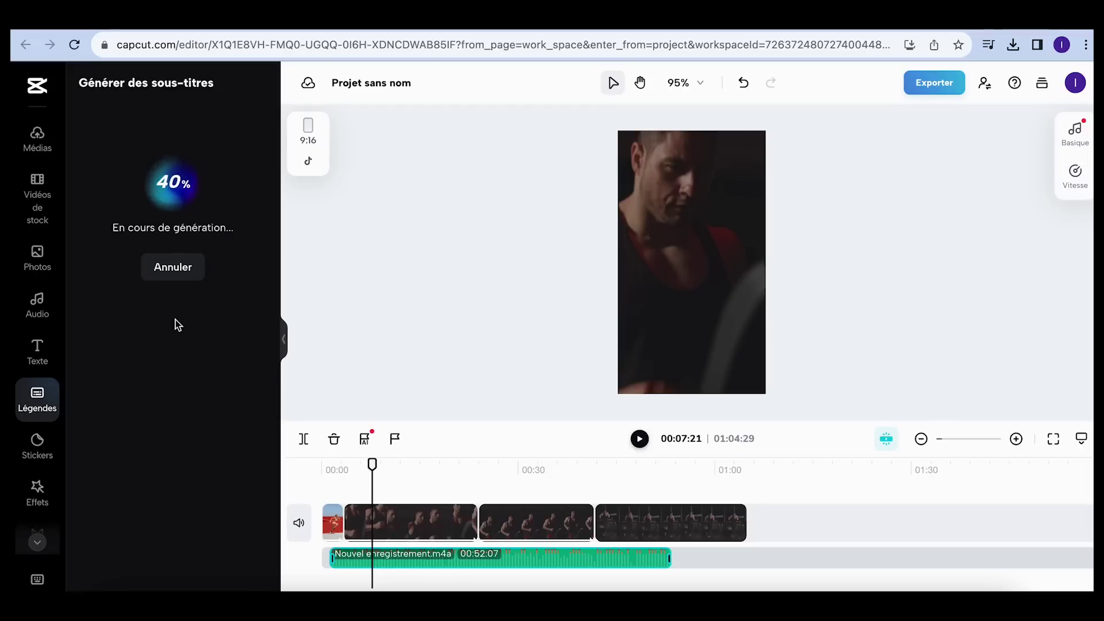
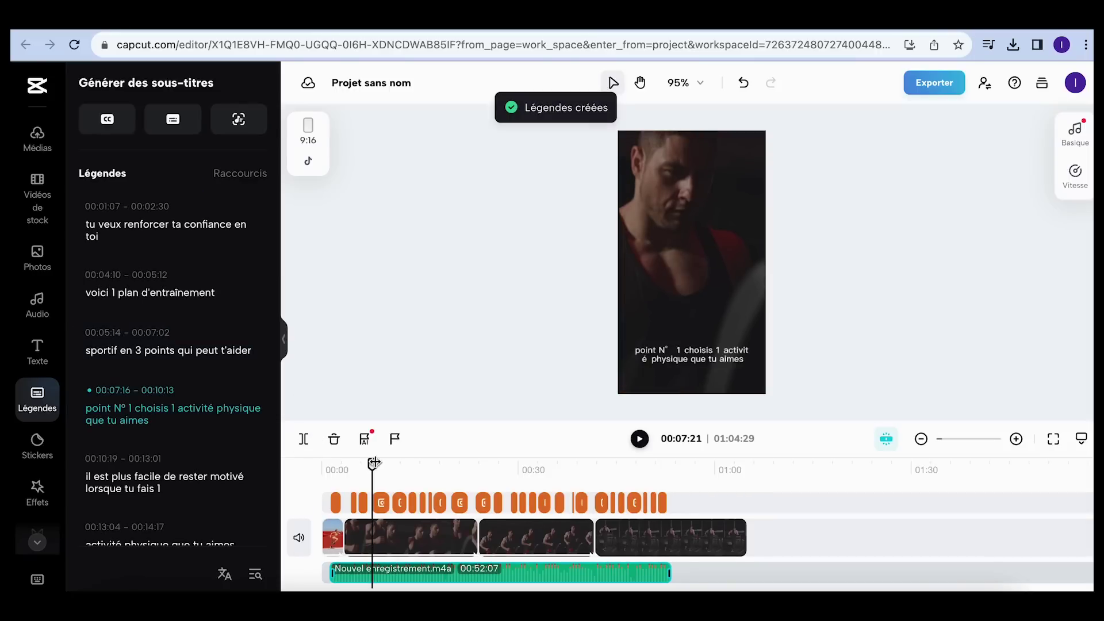
# Correct the first two captions to read "Tu veux renforcer ta confiance en toi?" and "Voici 1 plan d'entraînement".
pyautogui.moveTo(378, 467); pyautogui.dragTo(332, 465)
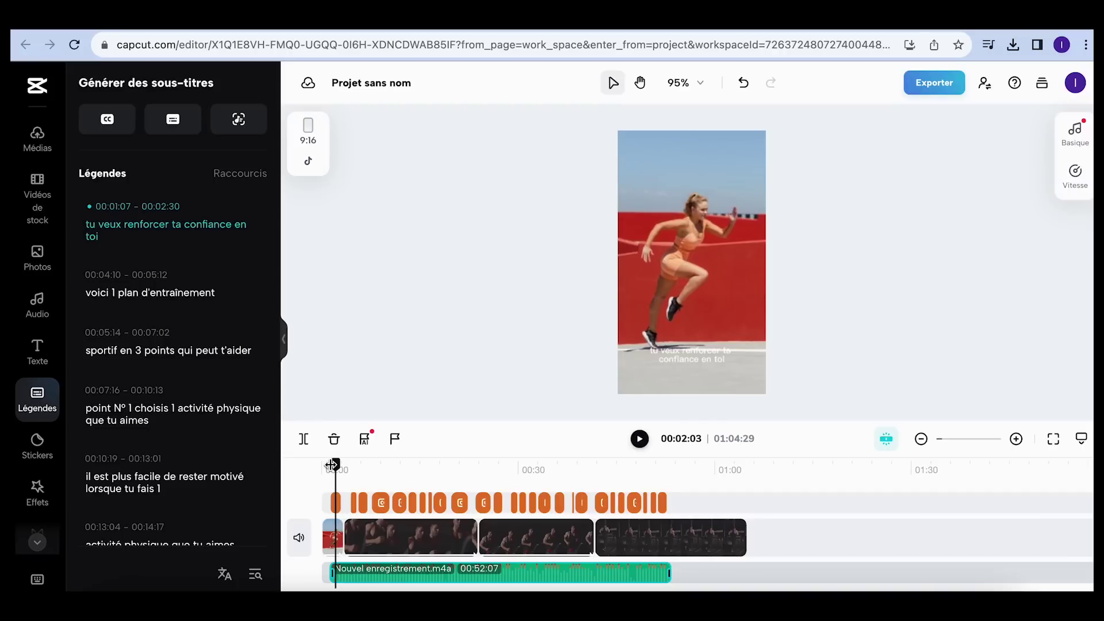
pyautogui.click(90, 224)
pyautogui.press('BackSpace')
pyautogui.write('T')
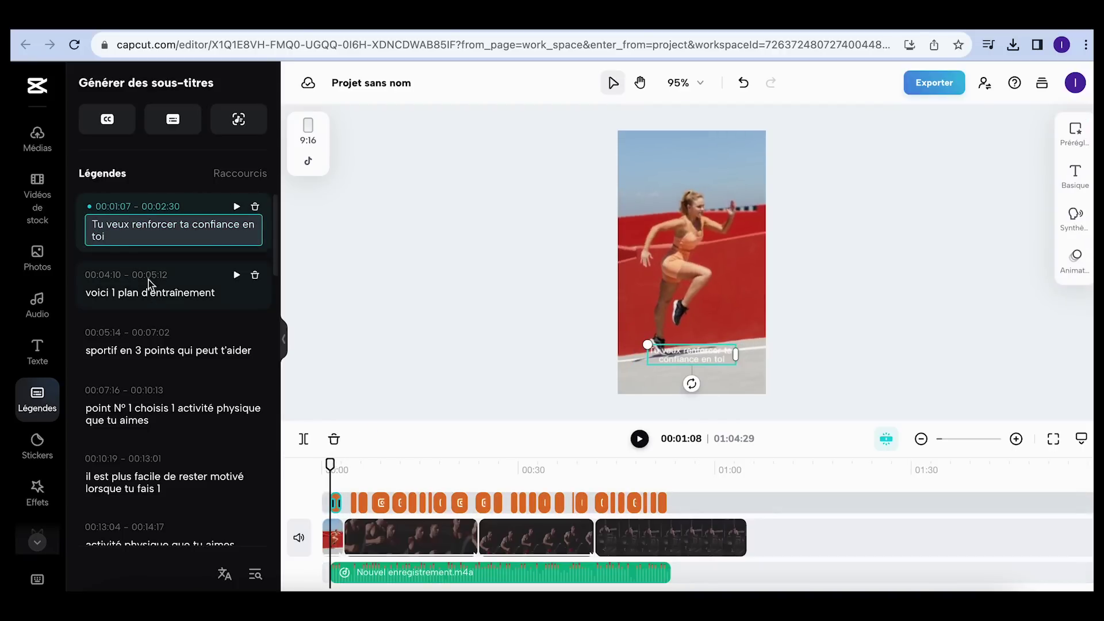
pyautogui.click(135, 237)
pyautogui.write('?')
pyautogui.click(92, 293)
pyautogui.press('BackSpace')
pyautogui.write('V')
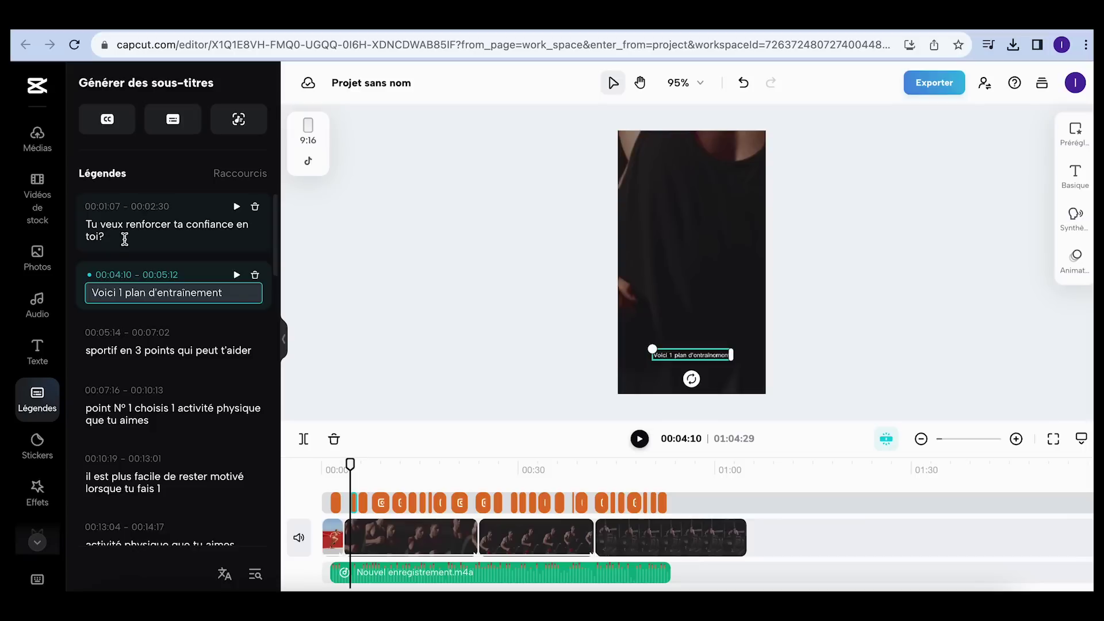
# End the third caption, "sportif en 3 points qui peut t'aider", with a colon and capitalize "Point" at the start of the fourth.
pyautogui.moveTo(191, 371)
pyautogui.click(260, 353)
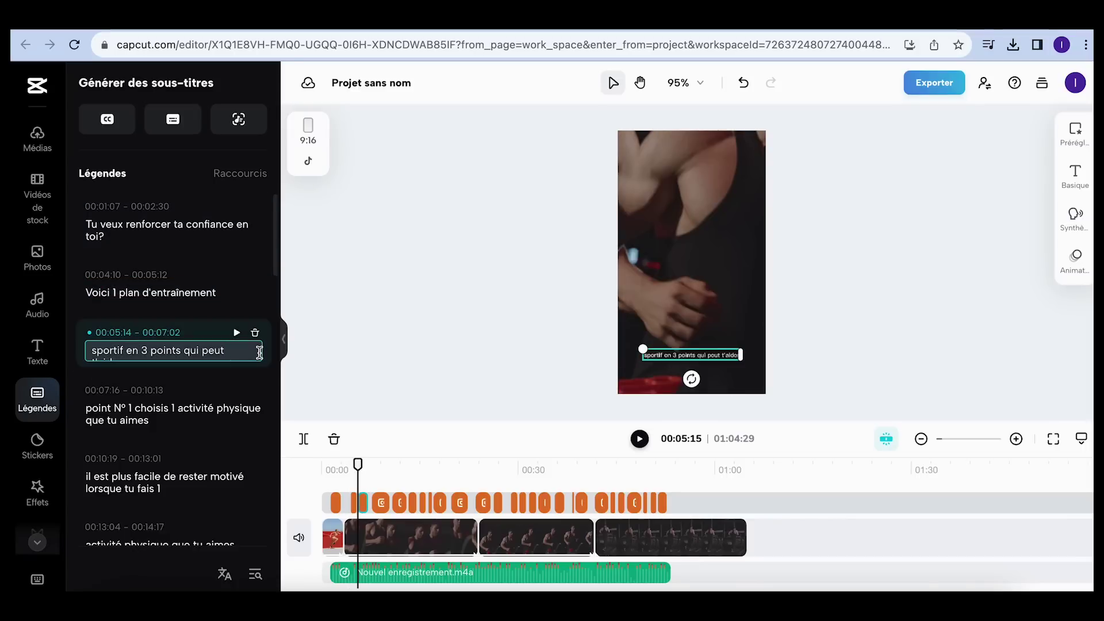
pyautogui.press('BackSpace')
pyautogui.write(':')
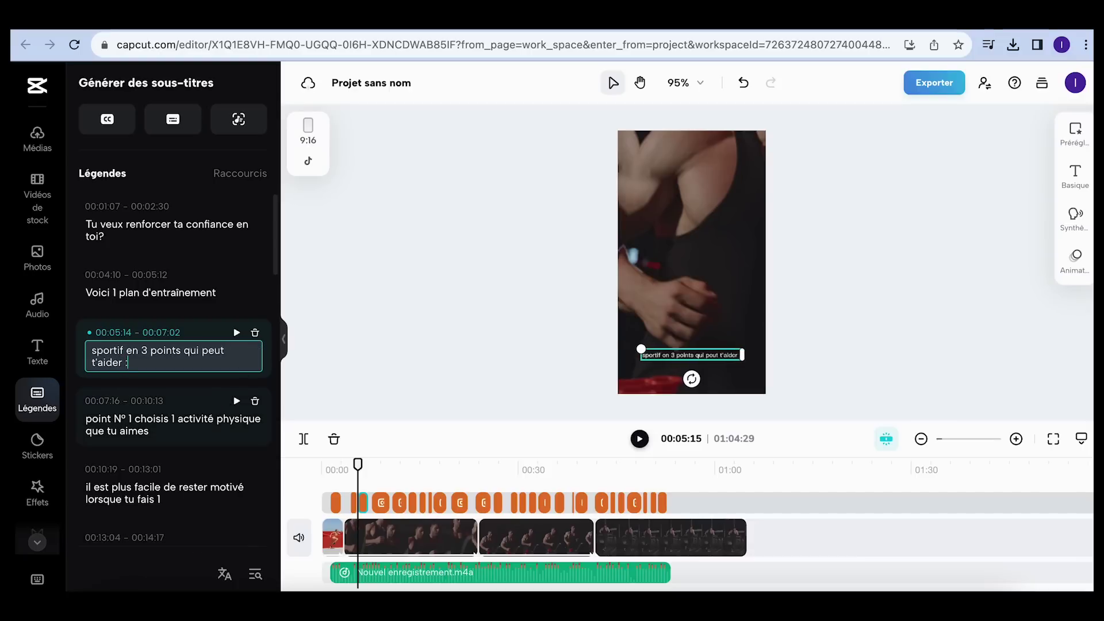
pyautogui.click(93, 416)
pyautogui.press('BackSpace')
pyautogui.write('P')
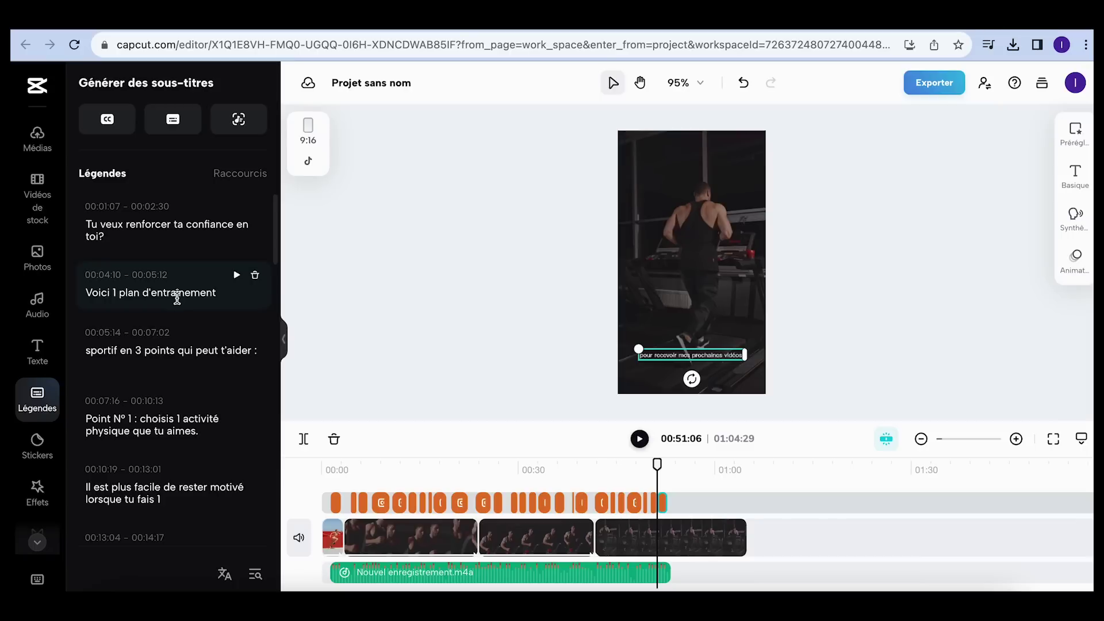
# Select the first caption on the timeline, compare the text presets and apply the green text on black background style.
pyautogui.click(334, 470)
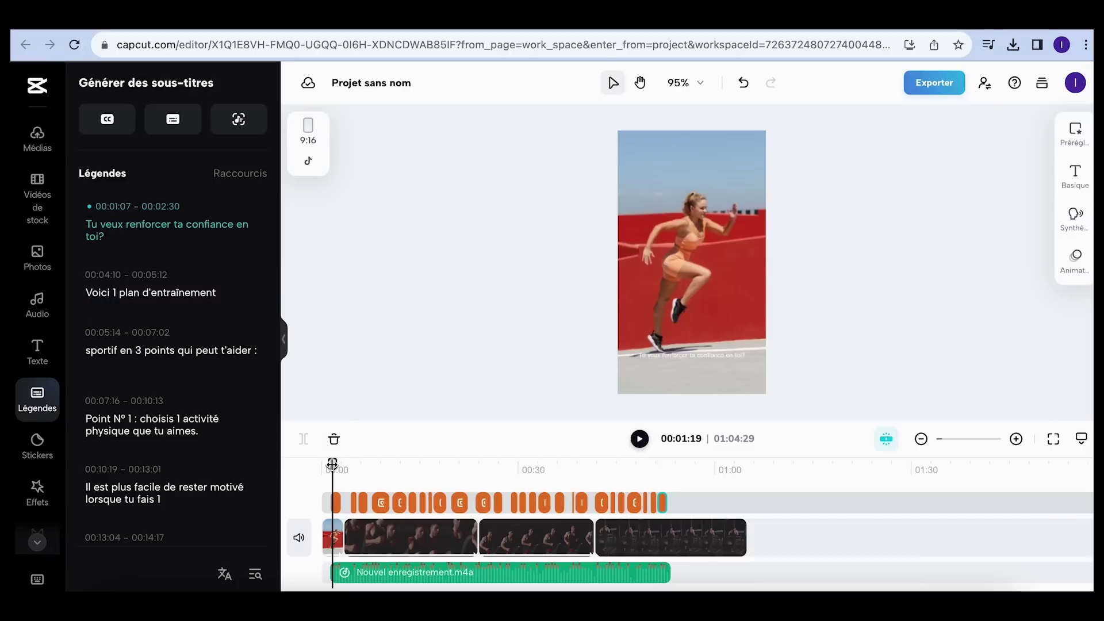
pyautogui.moveTo(334, 464); pyautogui.dragTo(341, 464)
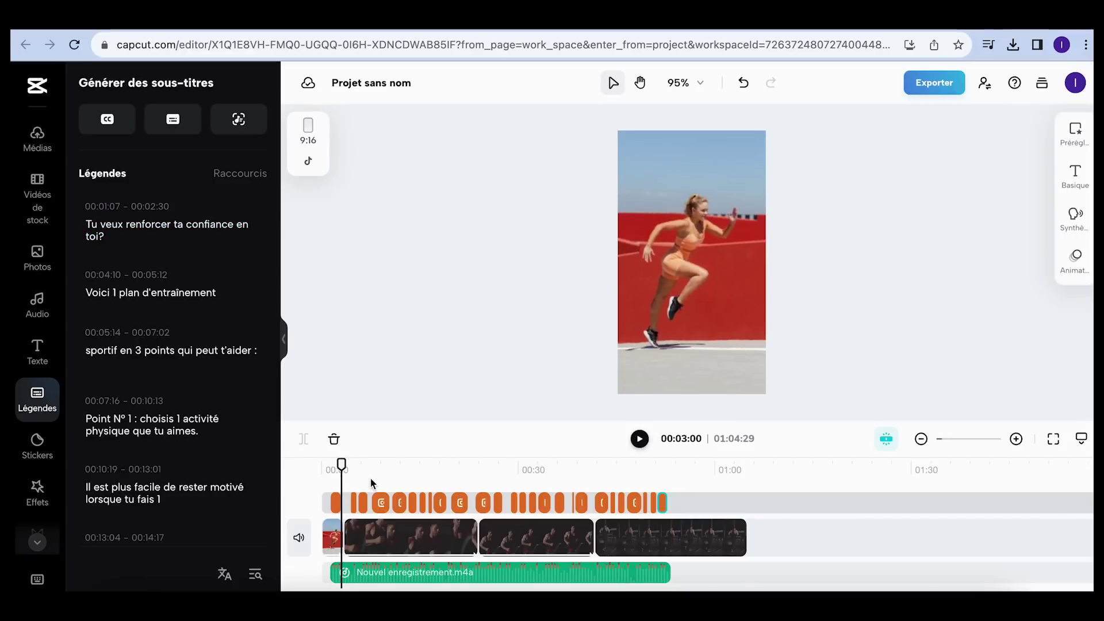
pyautogui.scroll(3, 370, 478)
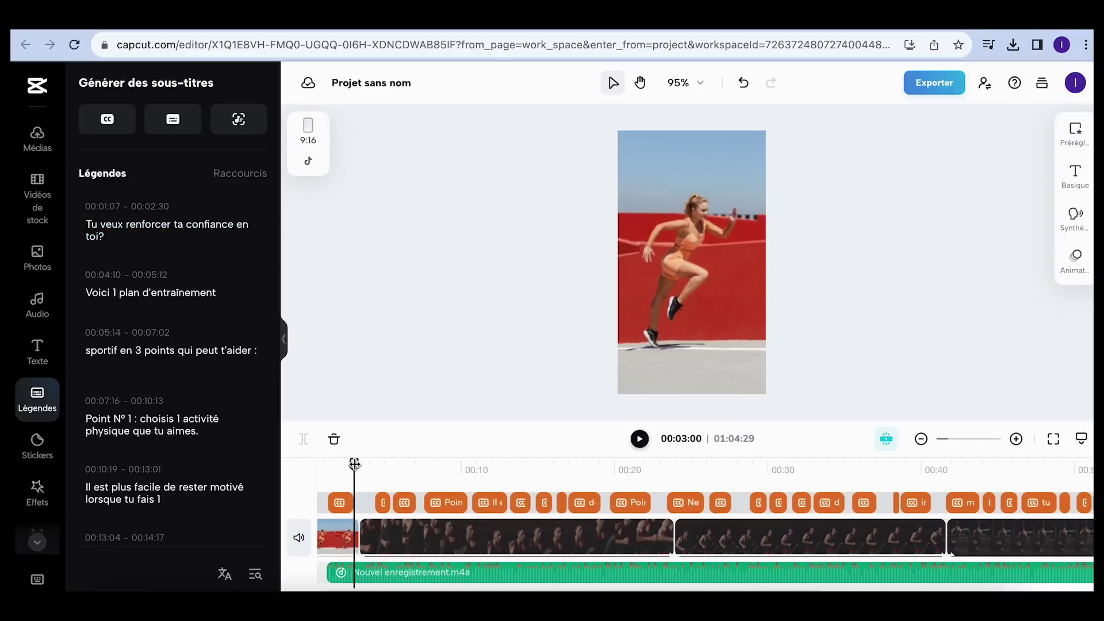
pyautogui.moveTo(349, 465); pyautogui.dragTo(338, 464)
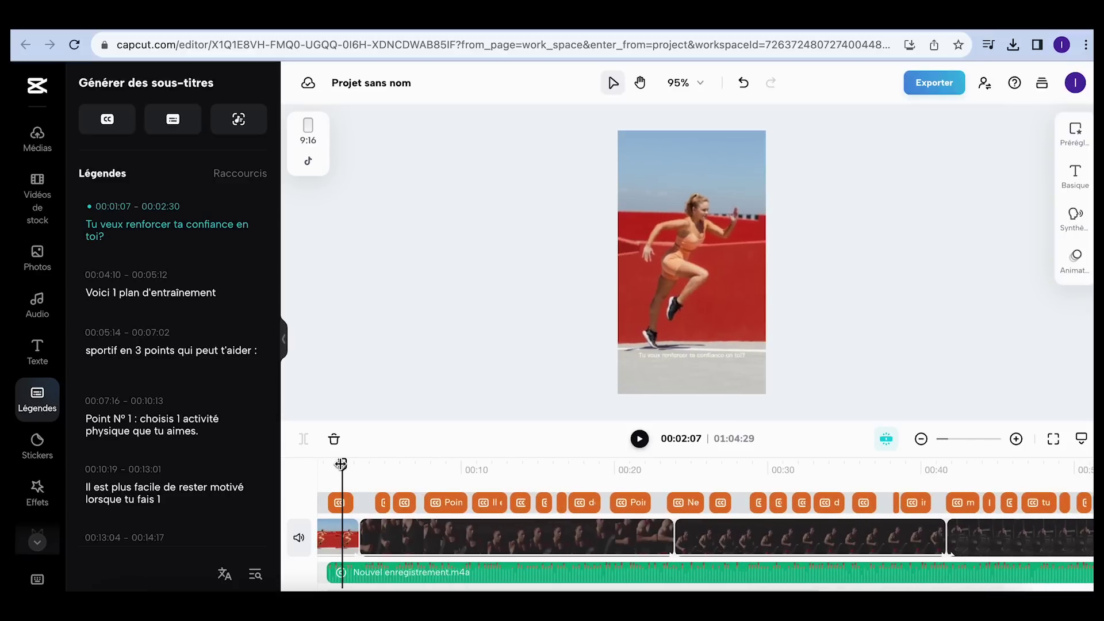
pyautogui.click(339, 503)
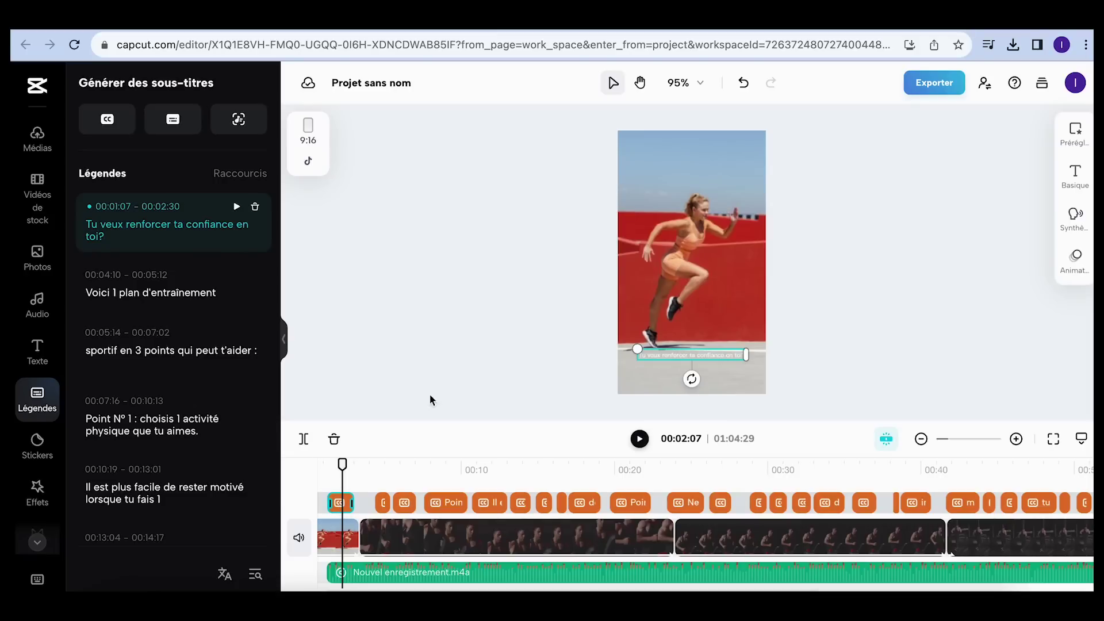
pyautogui.click(1076, 134)
pyautogui.scroll(-2, 957, 292)
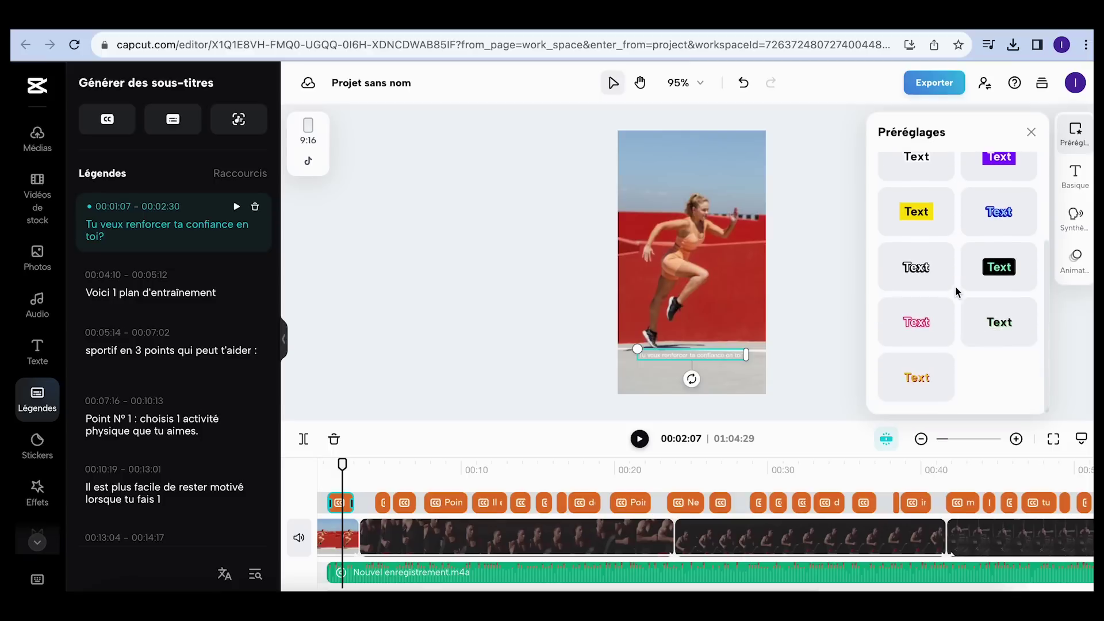
pyautogui.scroll(2, 957, 291)
pyautogui.scroll(-2, 957, 291)
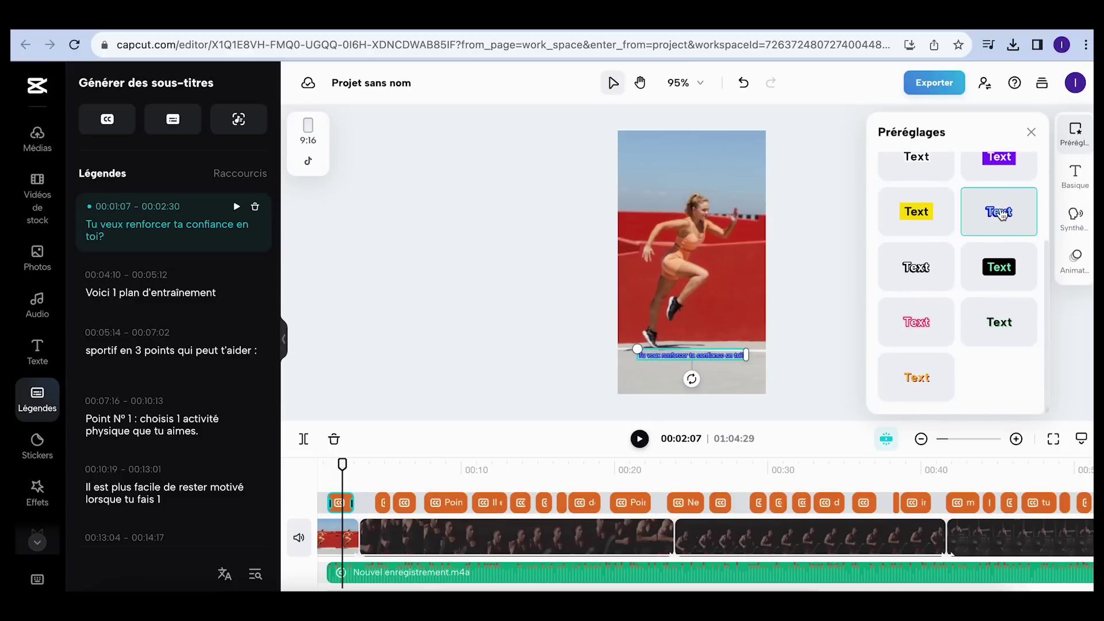
pyautogui.click(919, 218)
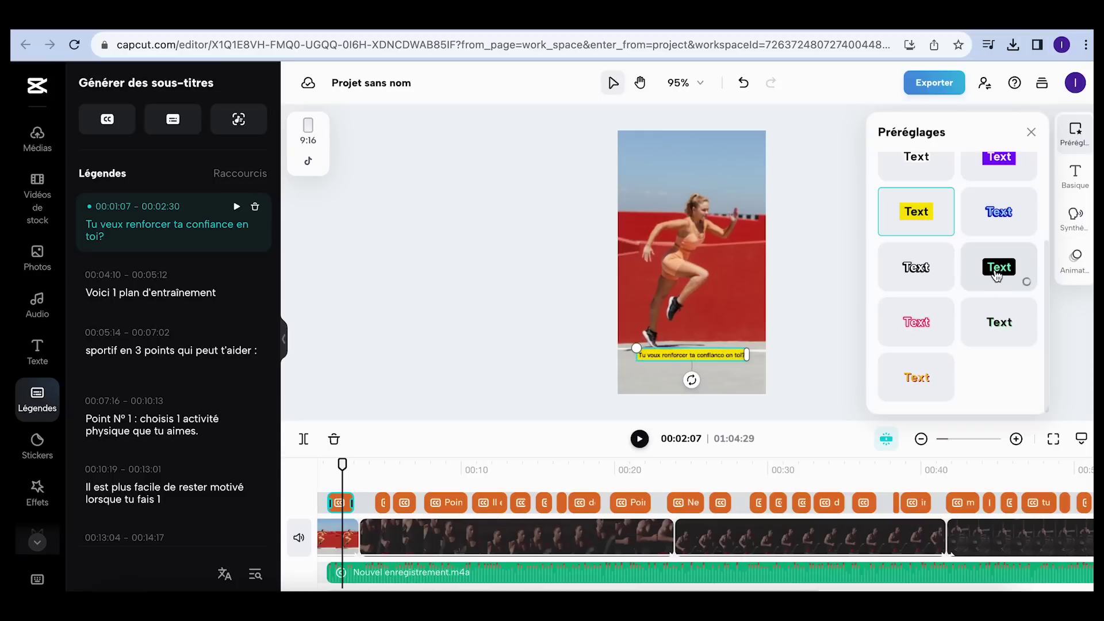
# Change the captions' text fill to red and their background colour to white.
pyautogui.click(1074, 179)
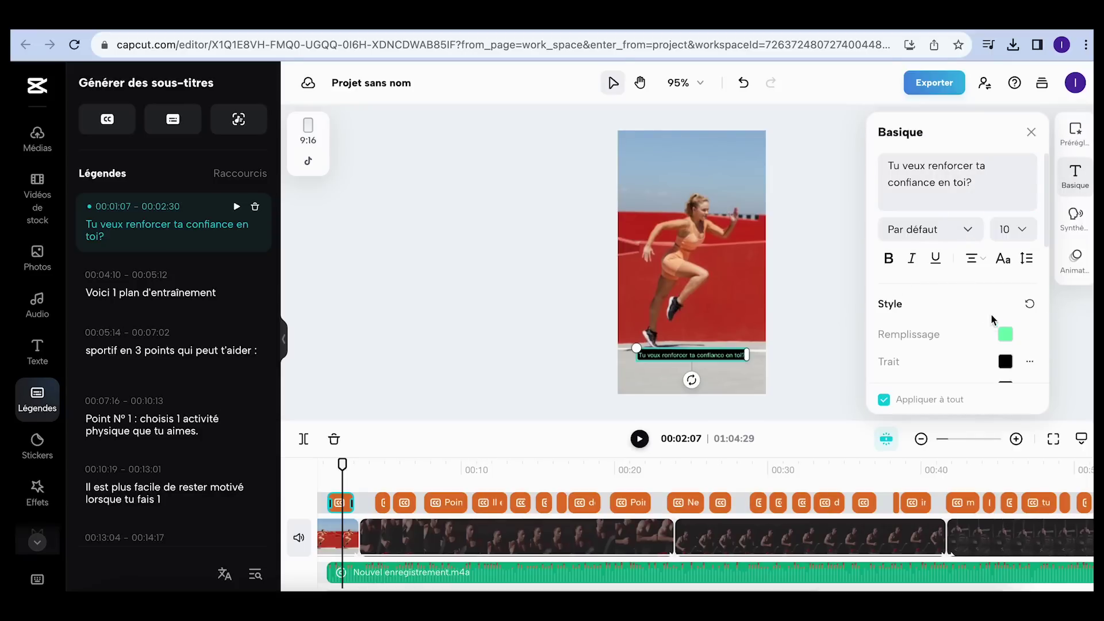
pyautogui.click(1006, 334)
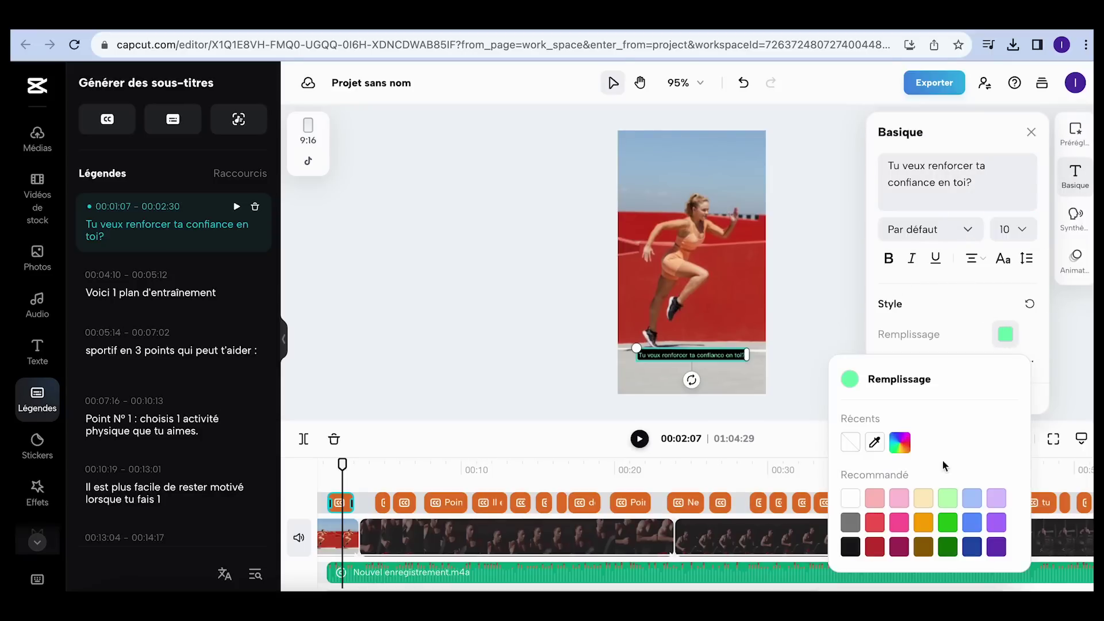
pyautogui.click(877, 528)
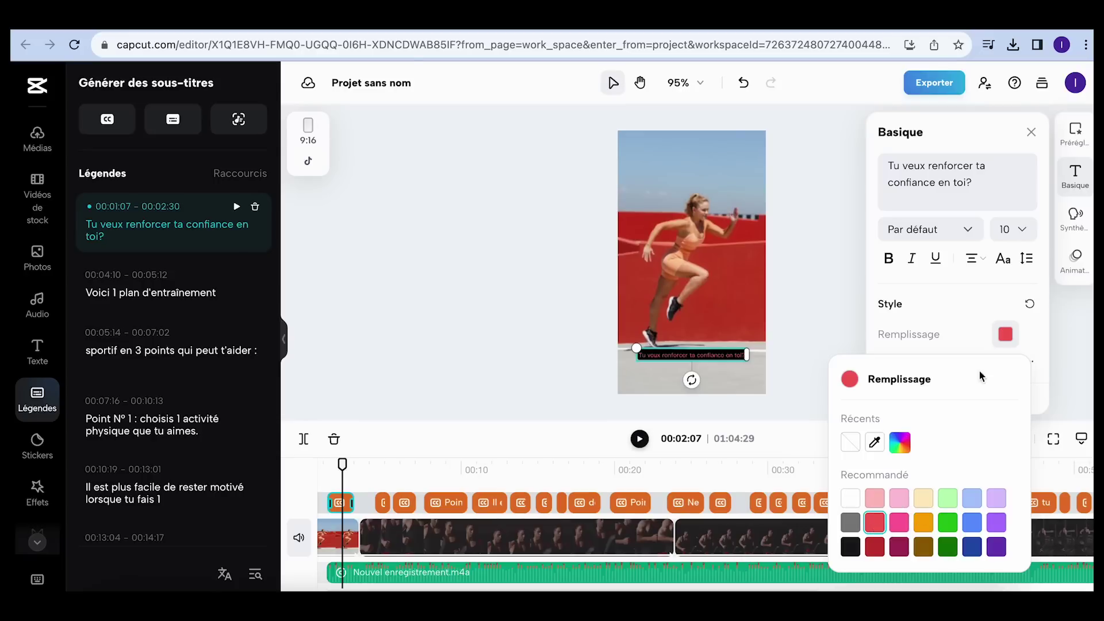
pyautogui.scroll(-2, 986, 312)
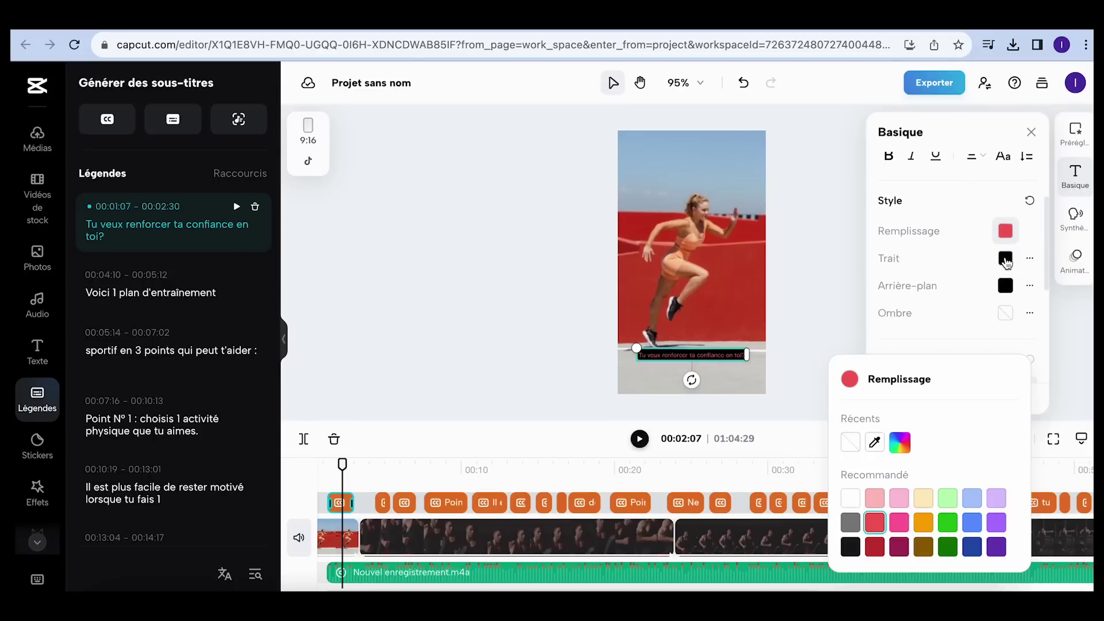
pyautogui.click(1006, 283)
pyautogui.click(1006, 284)
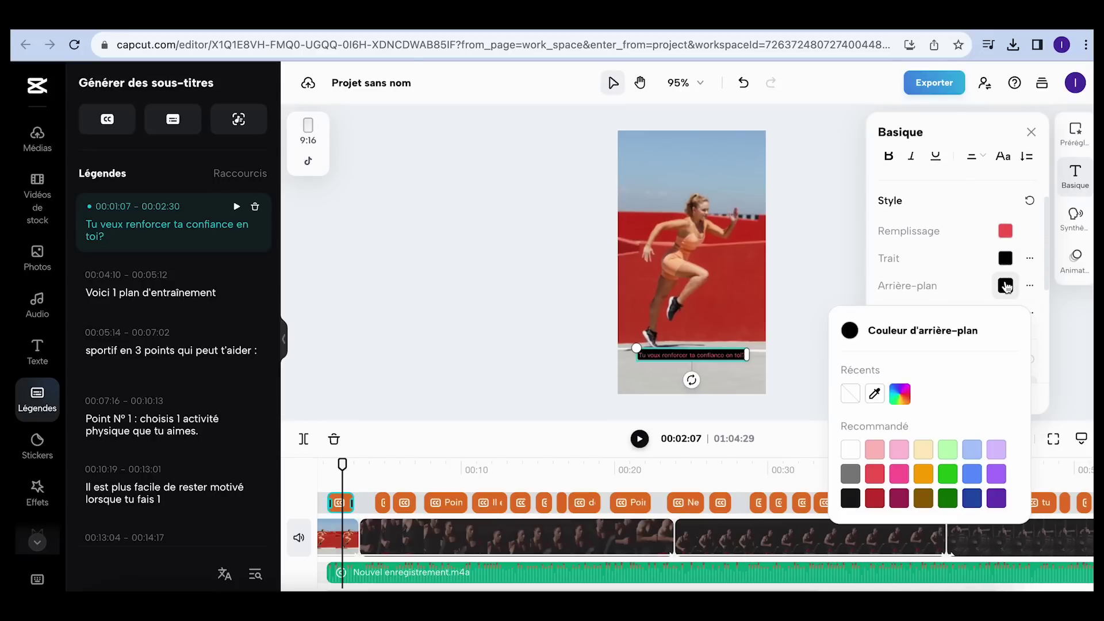
pyautogui.click(850, 450)
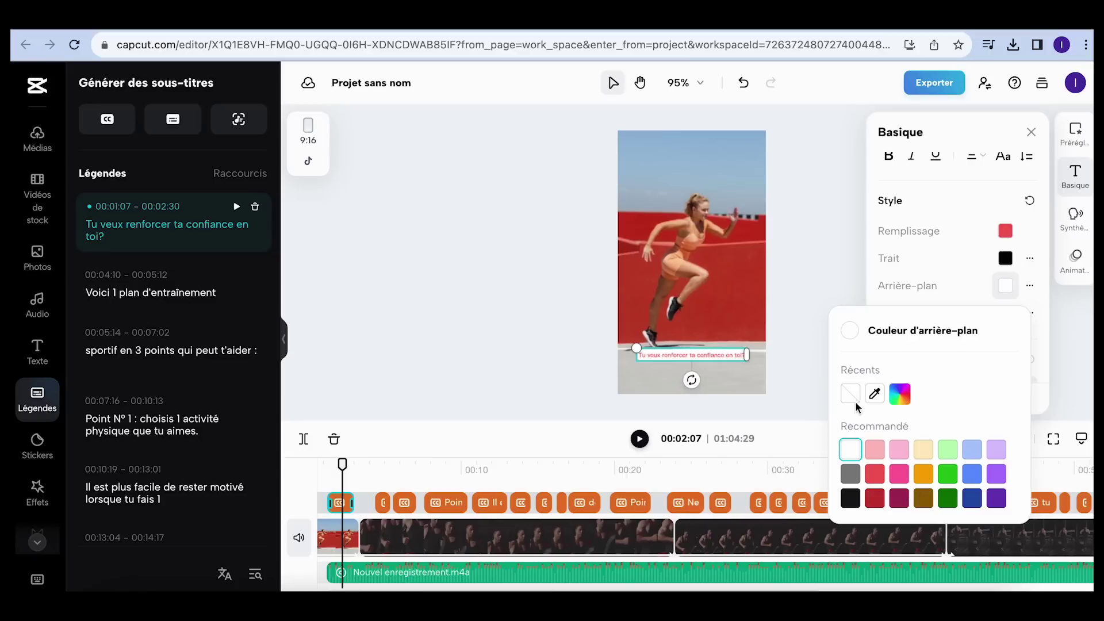
# Set the caption font size to 14 and move the caption up to the middle of the video frame.
pyautogui.scroll(2, 964, 201)
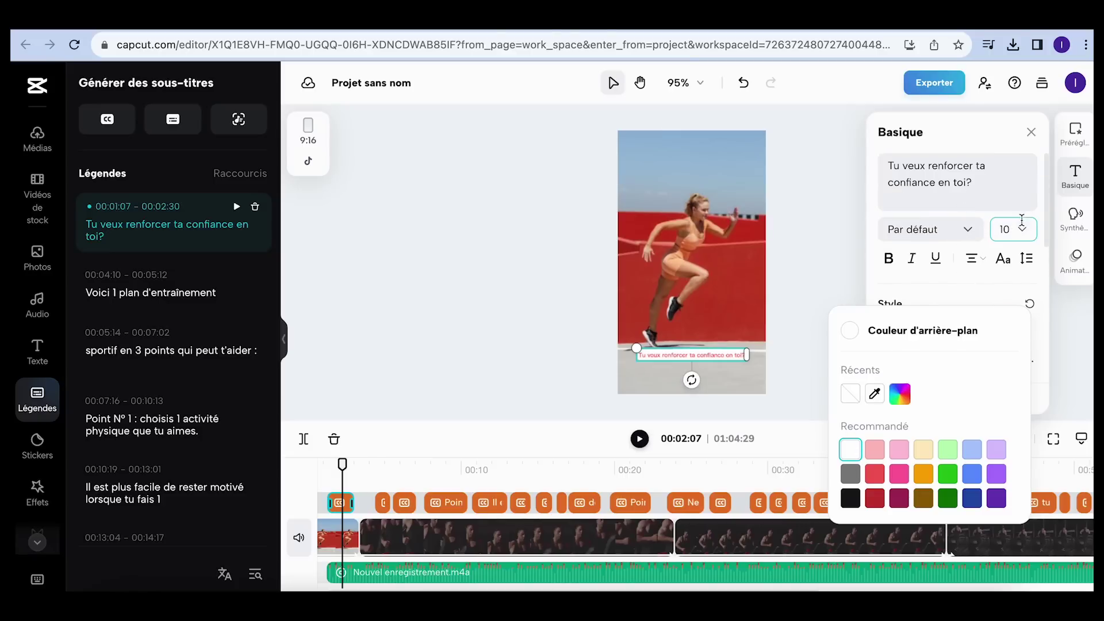
pyautogui.click(1021, 228)
pyautogui.scroll(-3, 1004, 342)
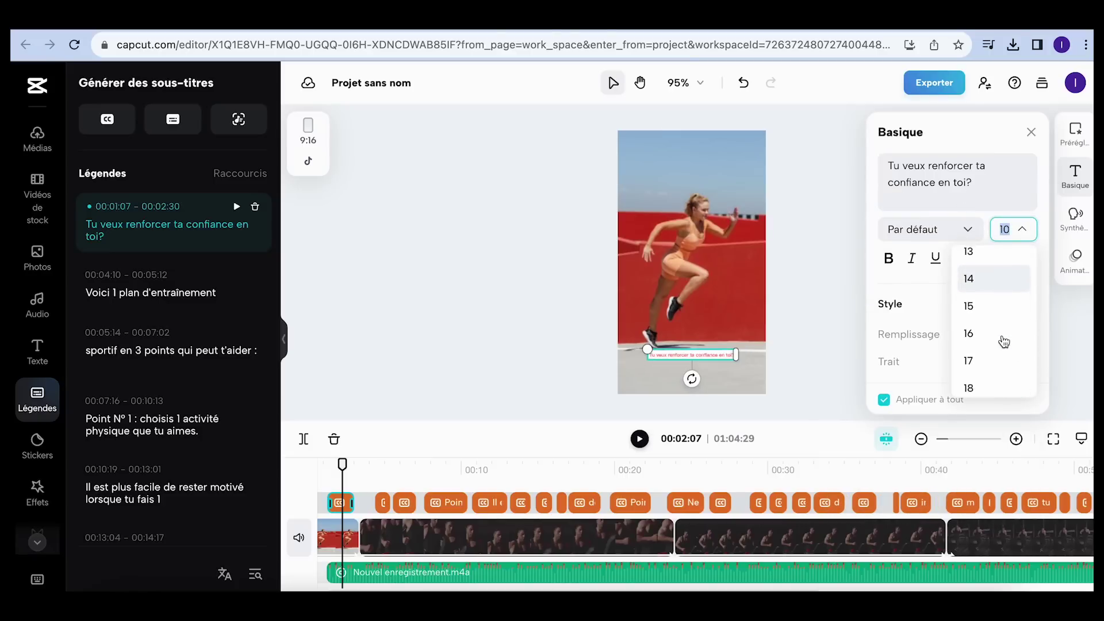
pyautogui.click(996, 278)
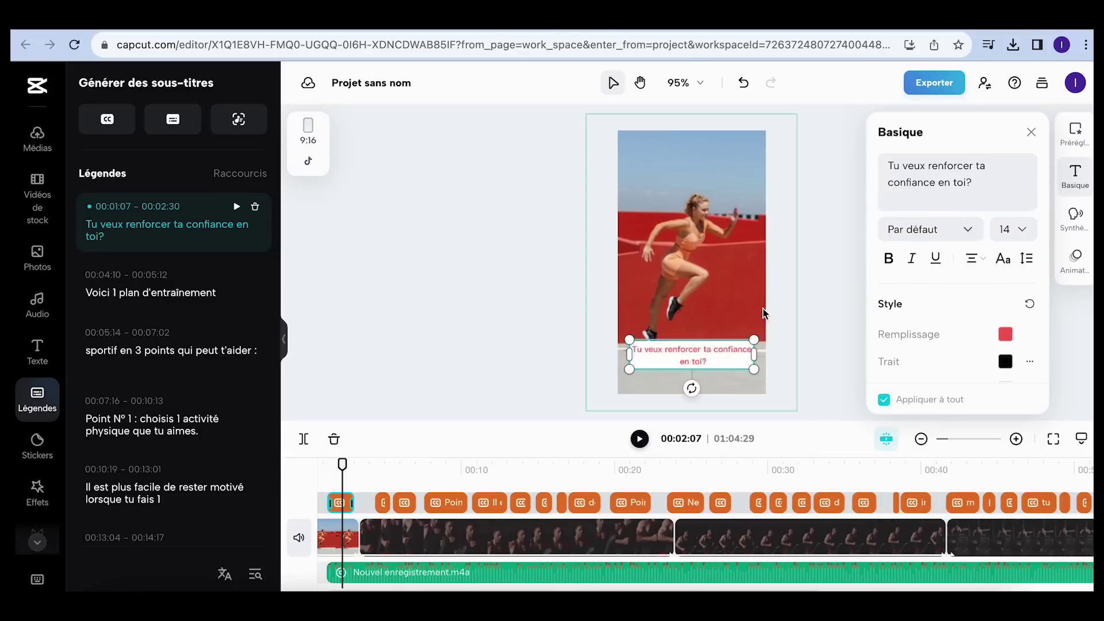
pyautogui.moveTo(692, 353); pyautogui.dragTo(695, 262)
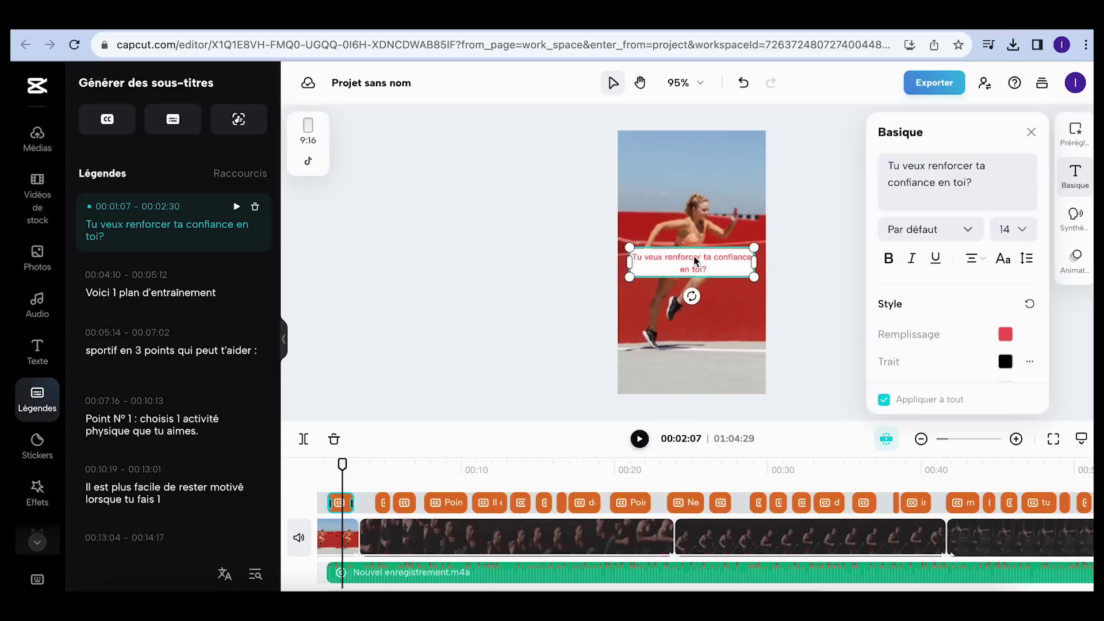
pyautogui.click(829, 265)
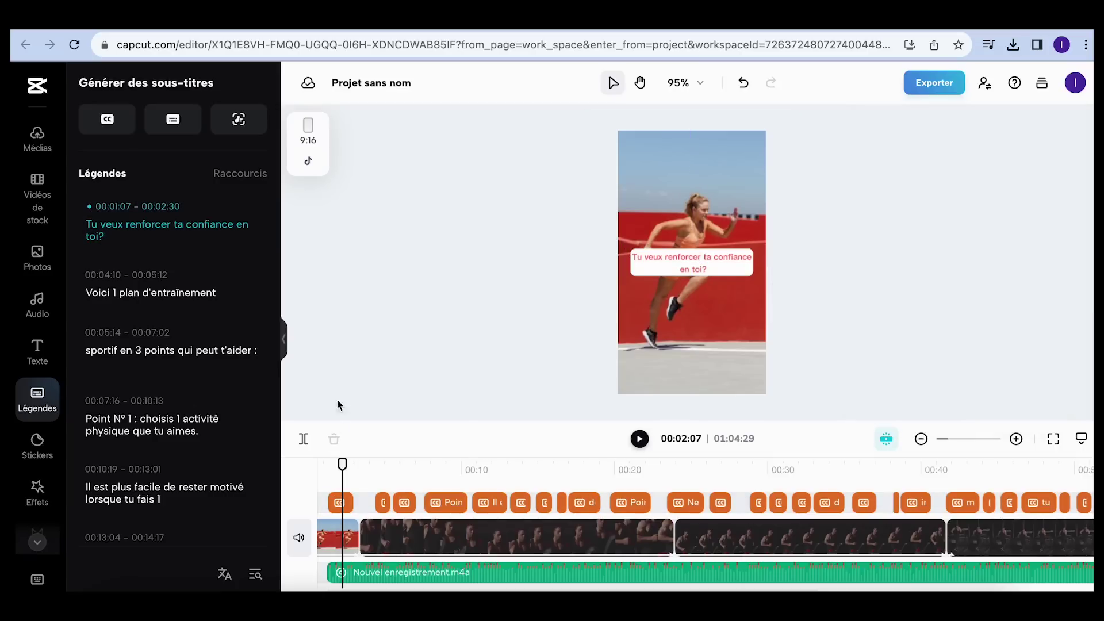
# Preview the third and fourth captions at about 6 and 8 seconds to check their new style and position.
pyautogui.click(381, 470)
pyautogui.click(409, 462)
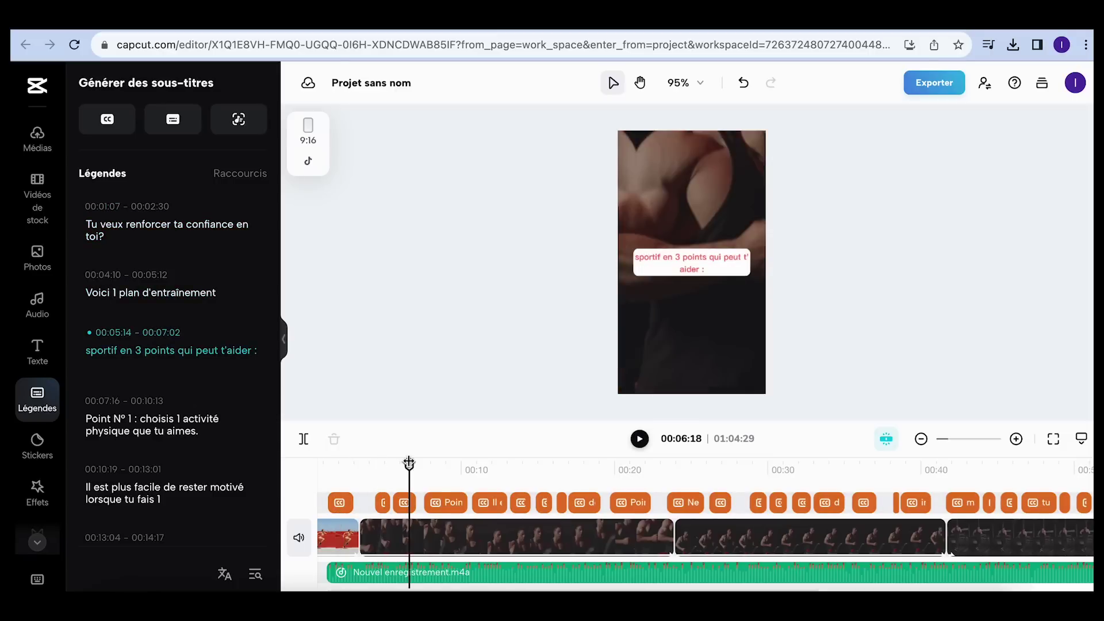
pyautogui.click(442, 464)
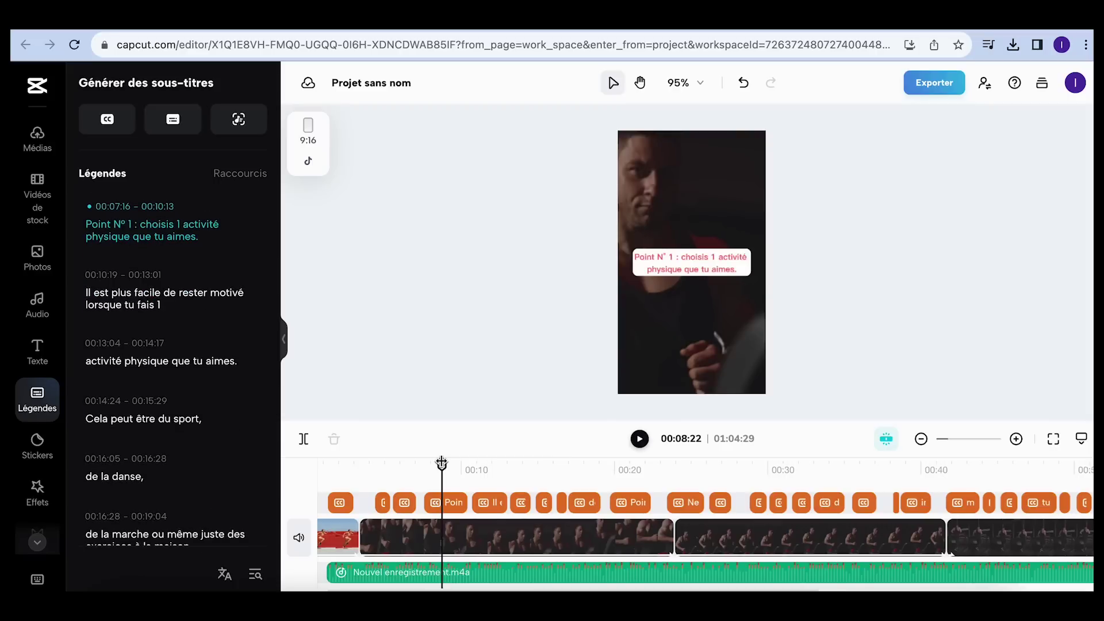
pyautogui.scroll(3, 501, 386)
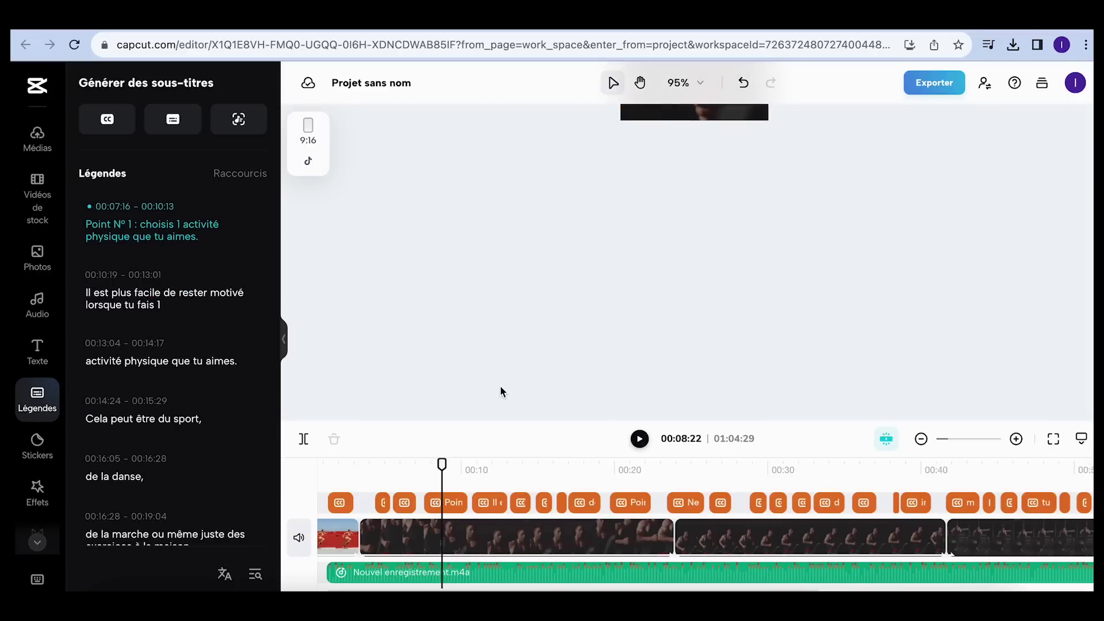
pyautogui.scroll(-3, 500, 387)
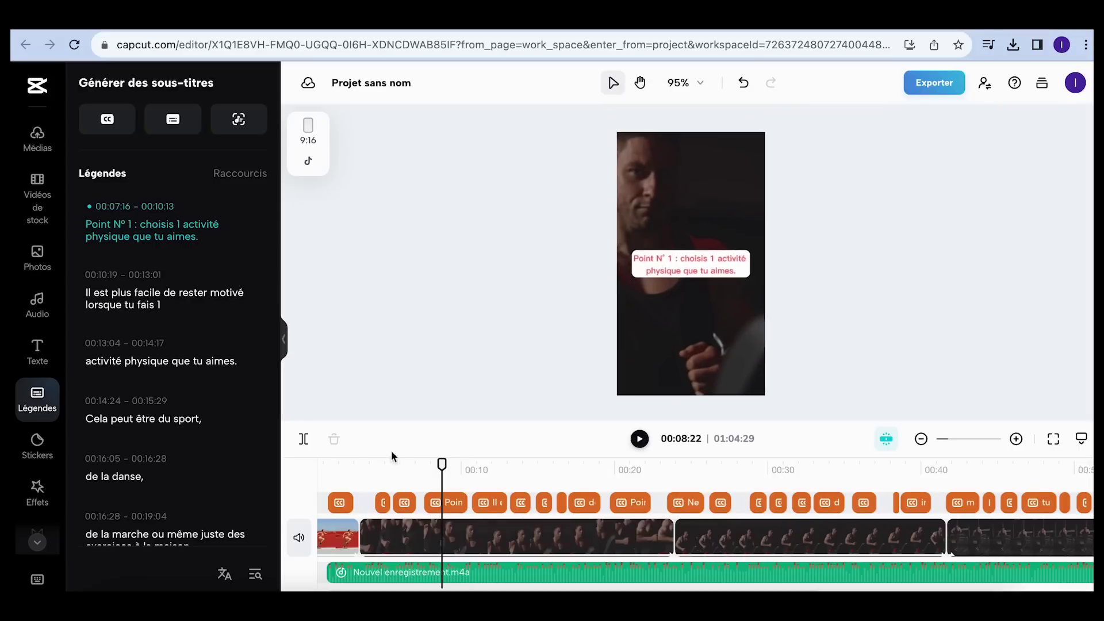
pyautogui.scroll(-1, 380, 480)
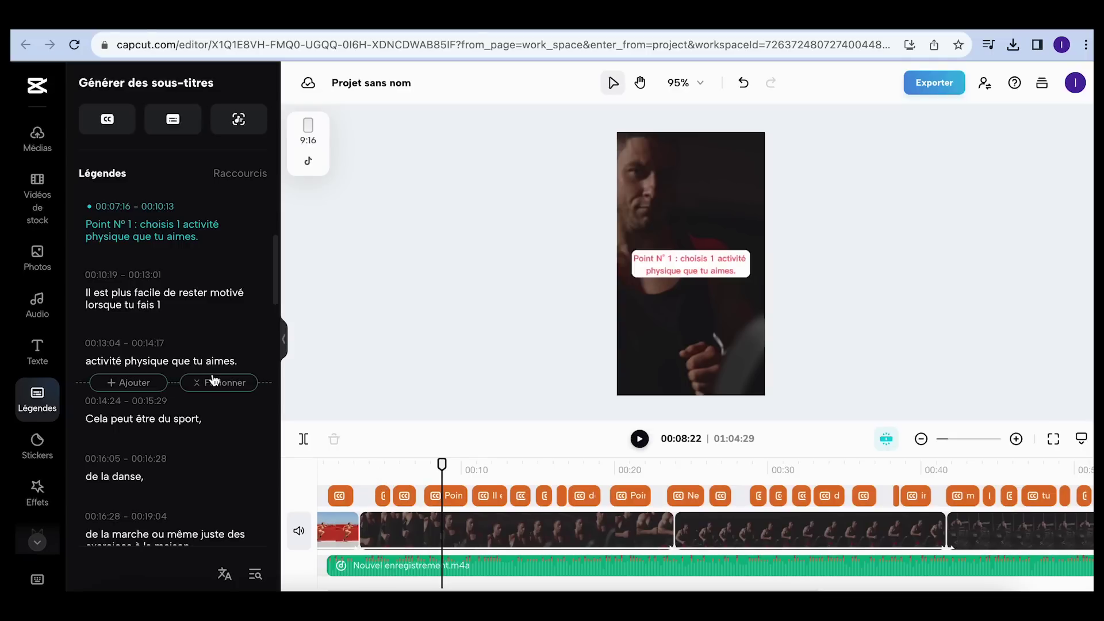
# Open the audio library, dismiss the filter tip, look through the music categories and search the music for "sports sound".
pyautogui.click(38, 302)
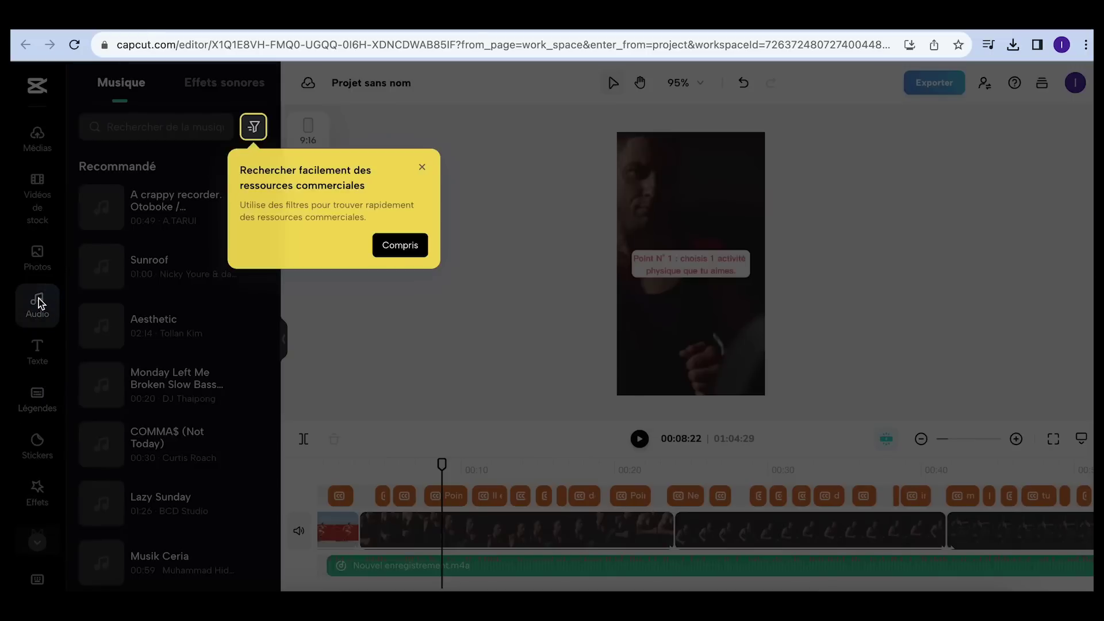
pyautogui.click(423, 167)
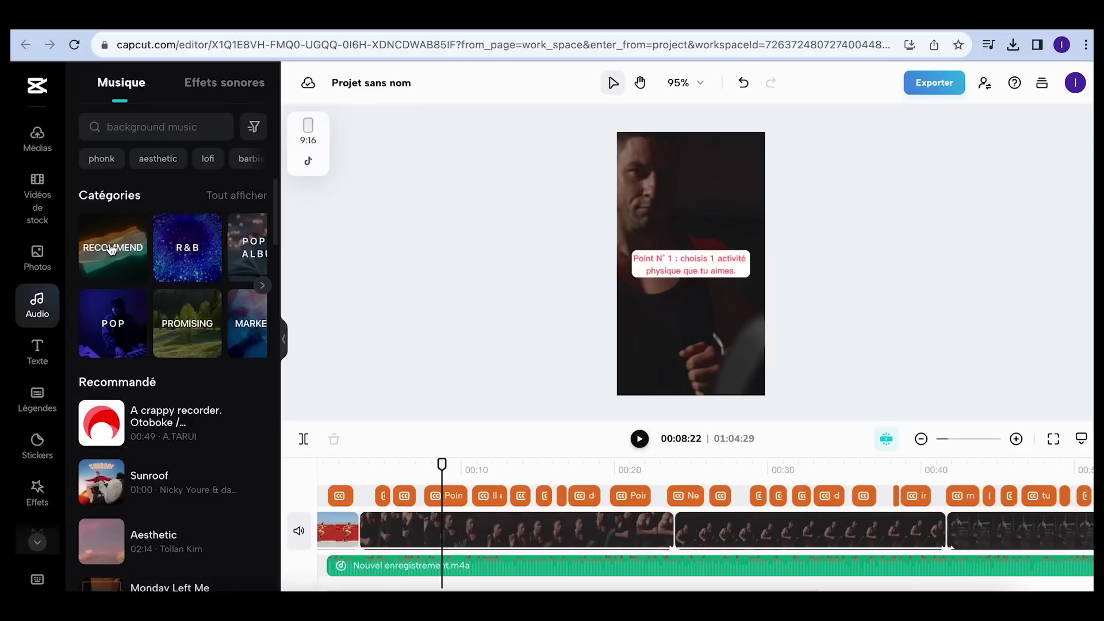
pyautogui.hscroll(5, 197, 306)
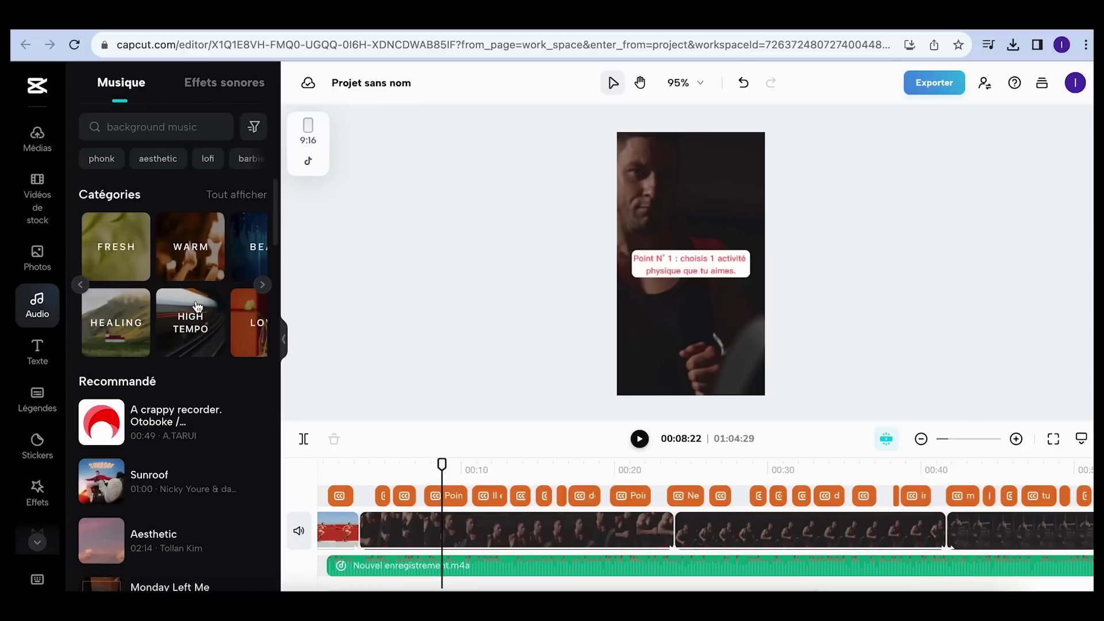
pyautogui.hscroll(2, 198, 306)
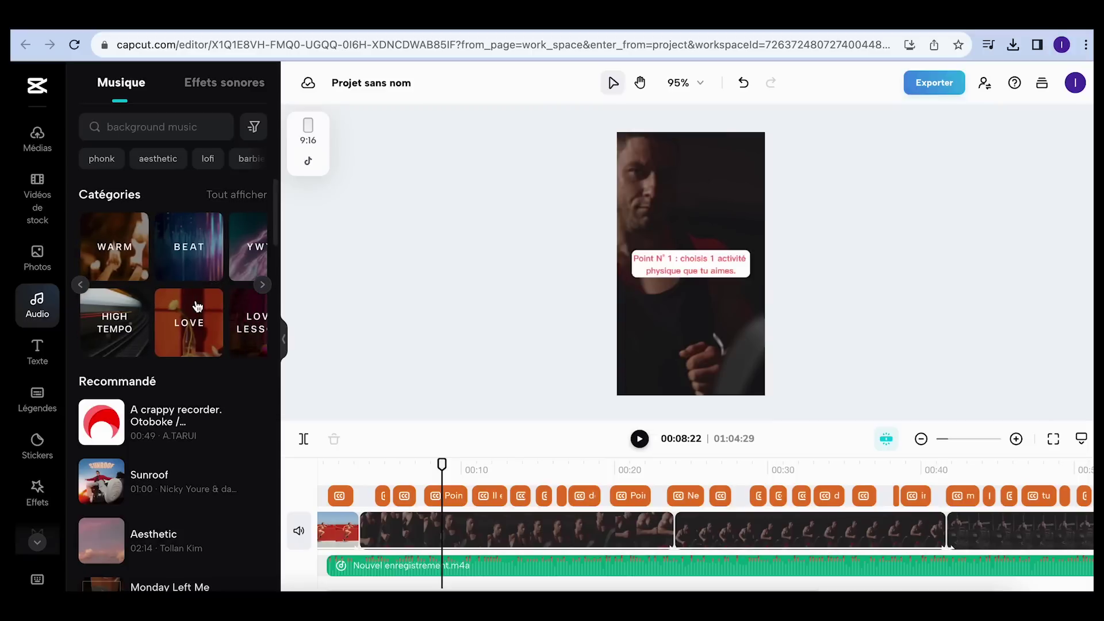
pyautogui.hscroll(2, 197, 306)
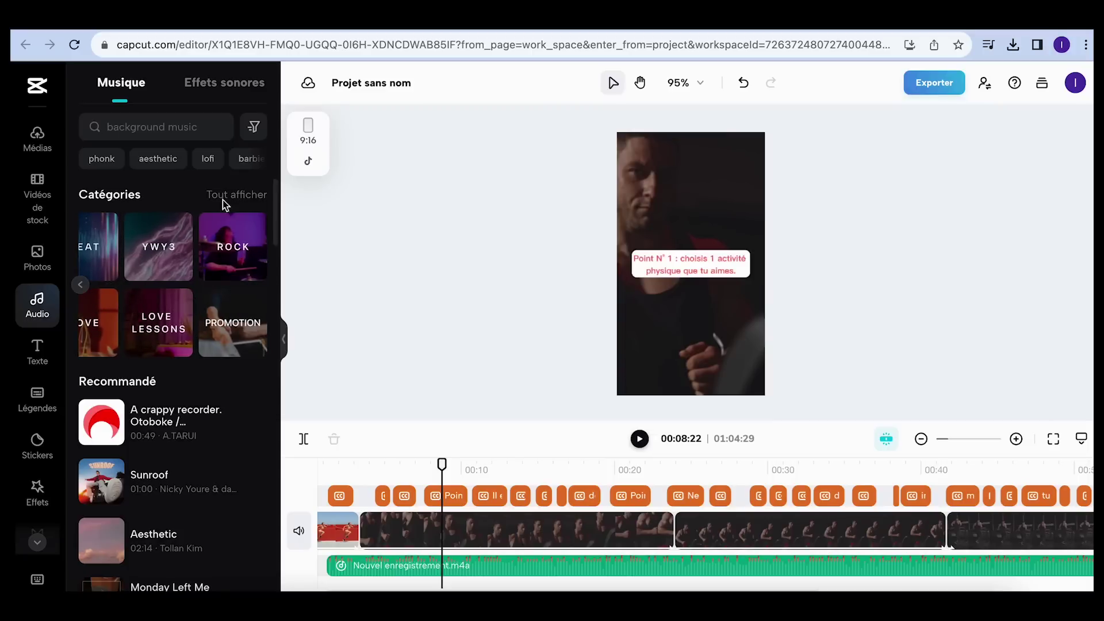
pyautogui.click(172, 128)
pyautogui.write('sport')
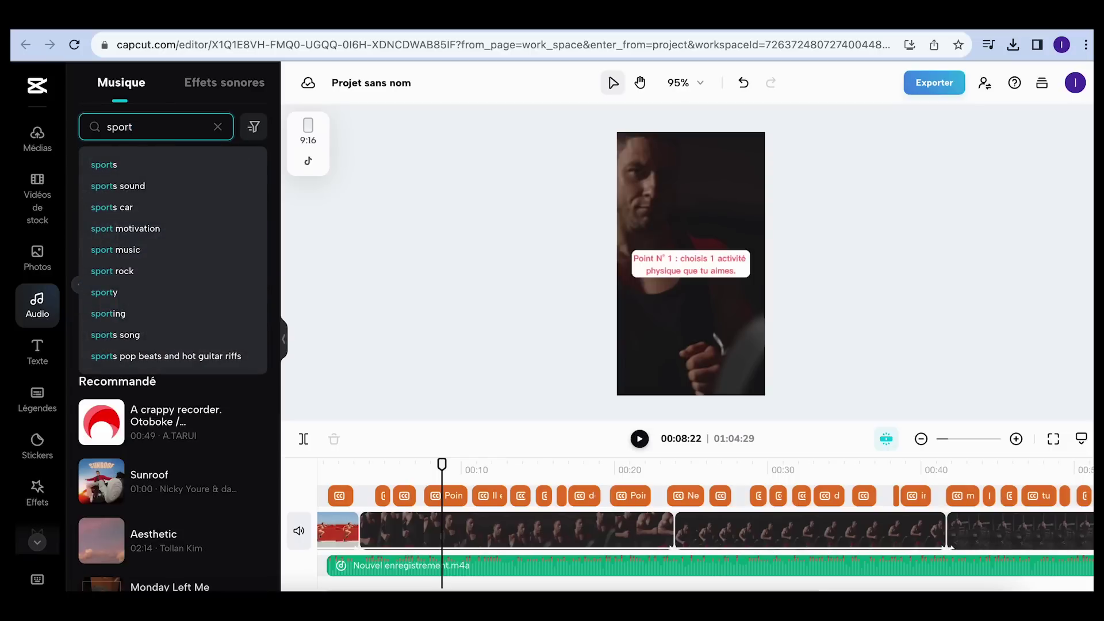
pyautogui.click(141, 184)
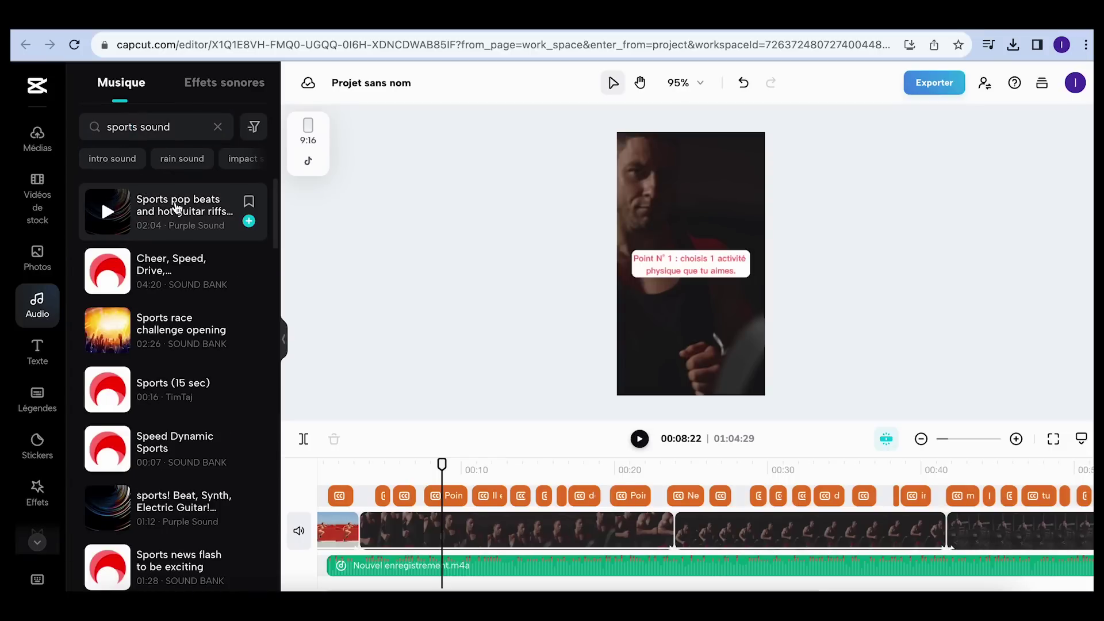
# Listen to the "Sports pop beats and hot guitar riffs" and "sports! Beat, Synth, Electric Guitar!" tracks.
pyautogui.click(177, 206)
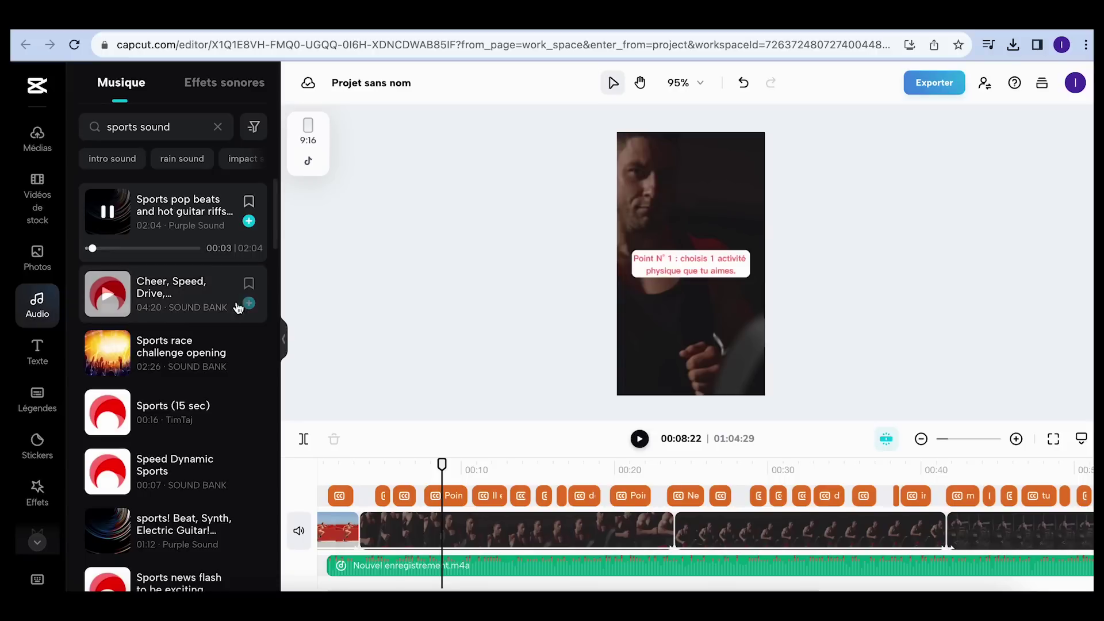
pyautogui.moveTo(162, 349)
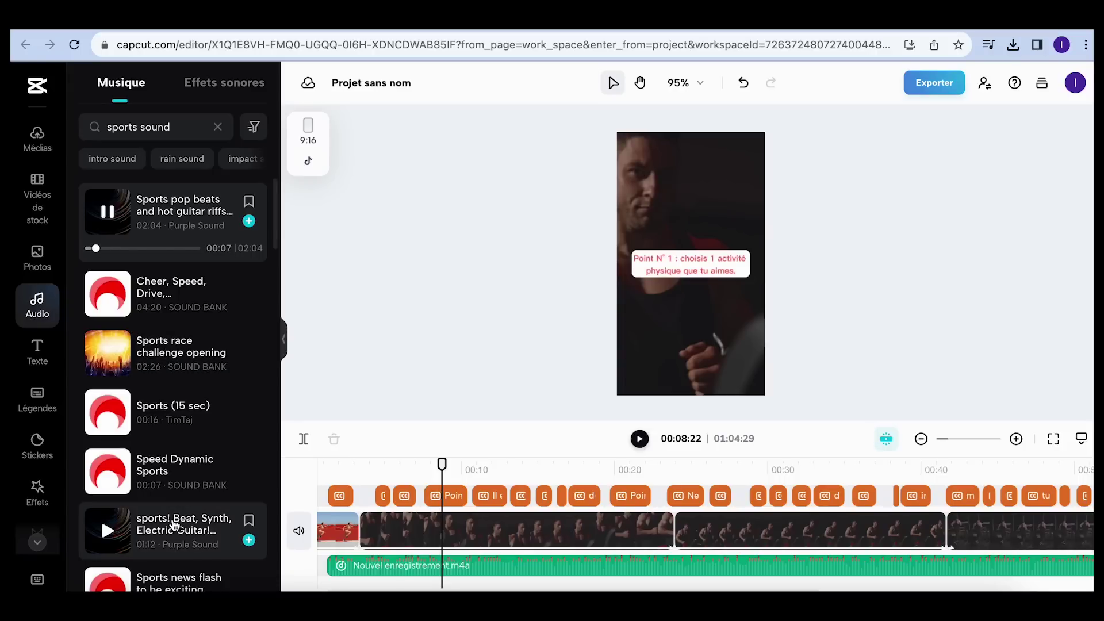
pyautogui.click(175, 525)
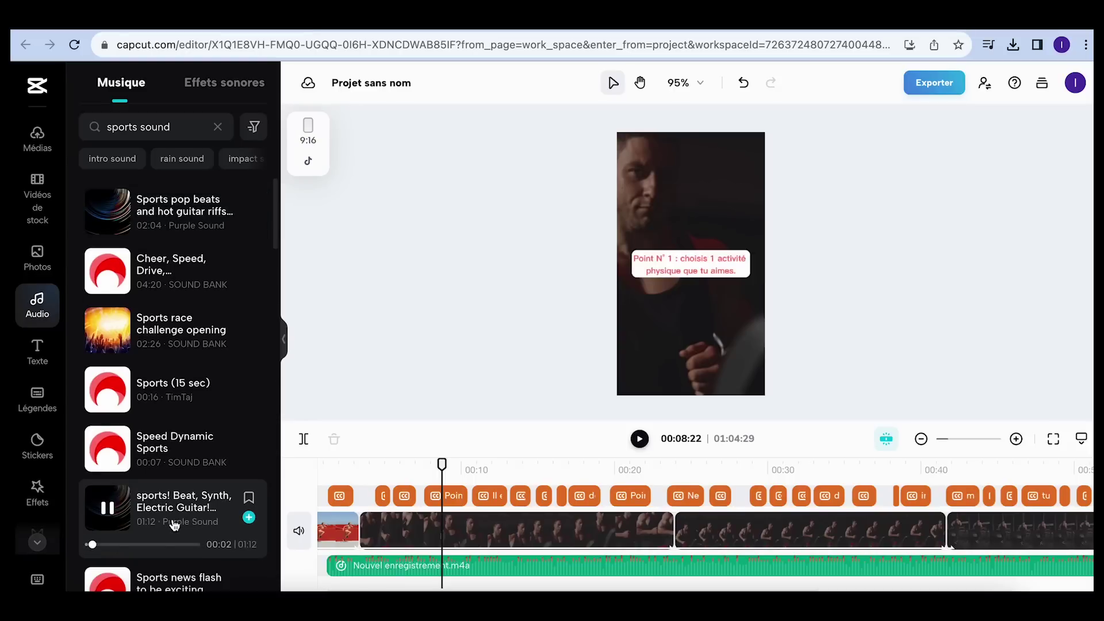
# Add the Sports Spirit track from the search results to the timeline and save it to the favourites.
pyautogui.scroll(-3, 185, 435)
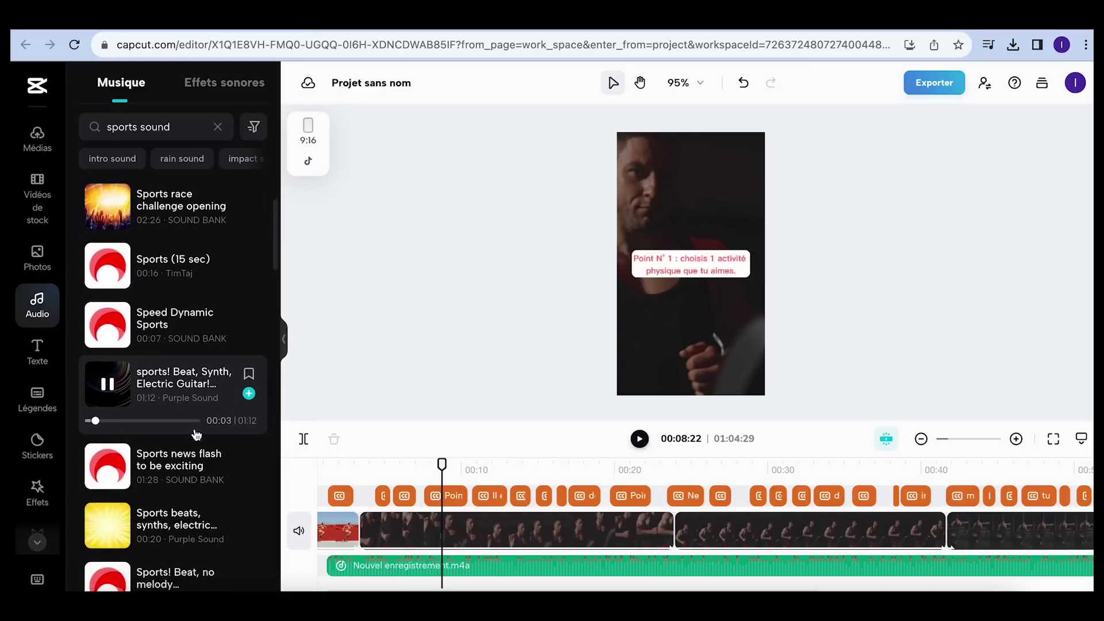
pyautogui.scroll(-5, 194, 435)
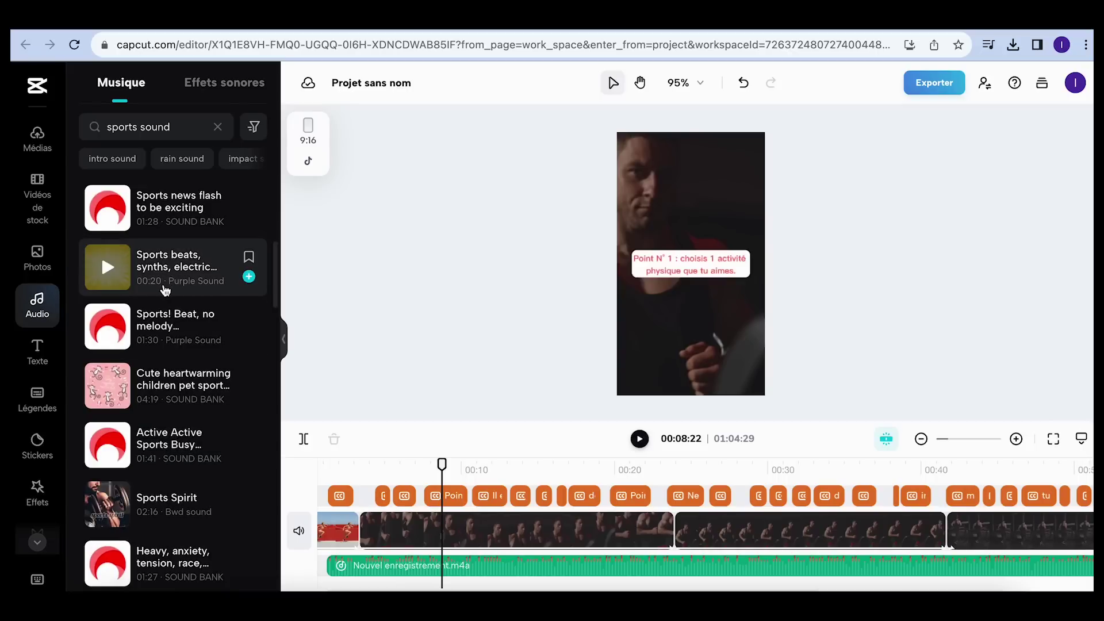
pyautogui.scroll(-1, 165, 290)
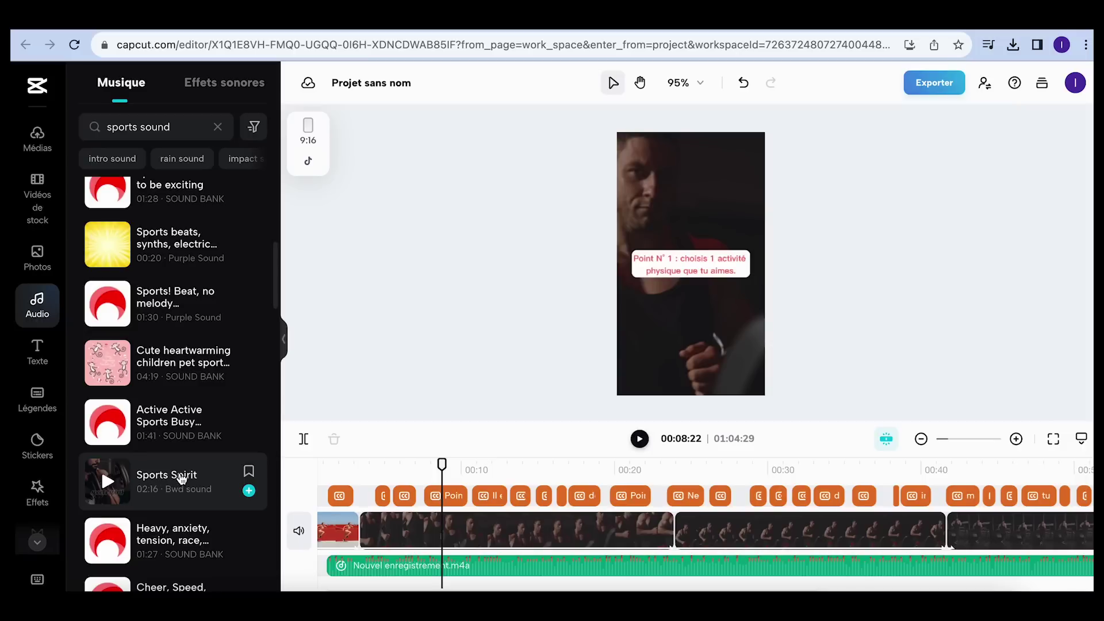
pyautogui.click(182, 478)
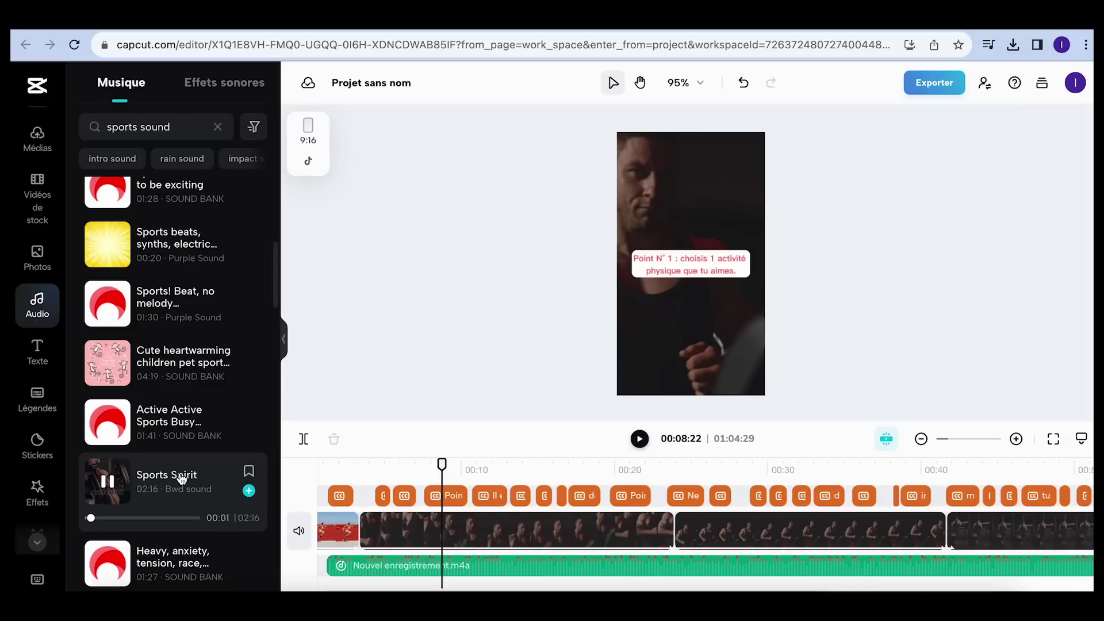
pyautogui.click(249, 491)
pyautogui.click(250, 472)
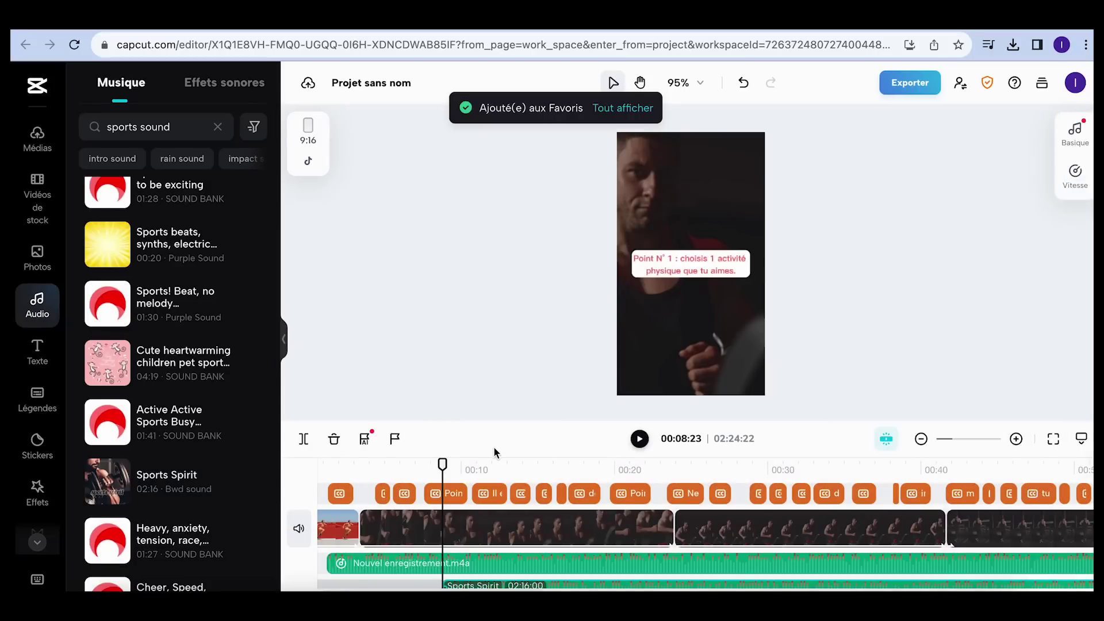
# Move the Sports Spirit track close to the beginning of the timeline and lower its volume to -30.4 dB.
pyautogui.scroll(-1, 549, 570)
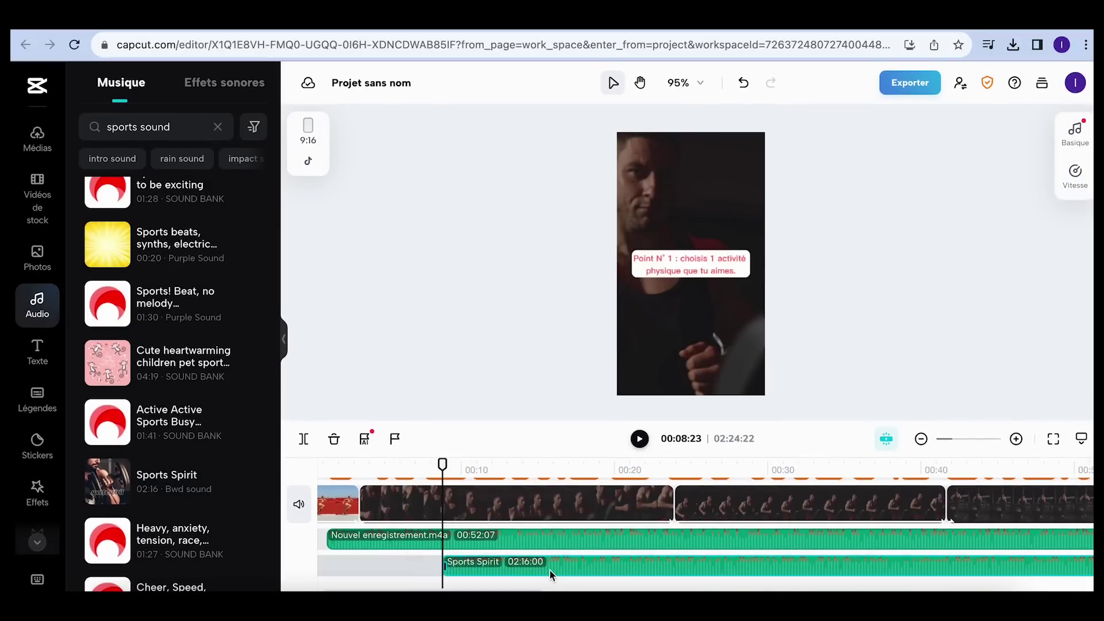
pyautogui.moveTo(562, 571); pyautogui.dragTo(468, 561)
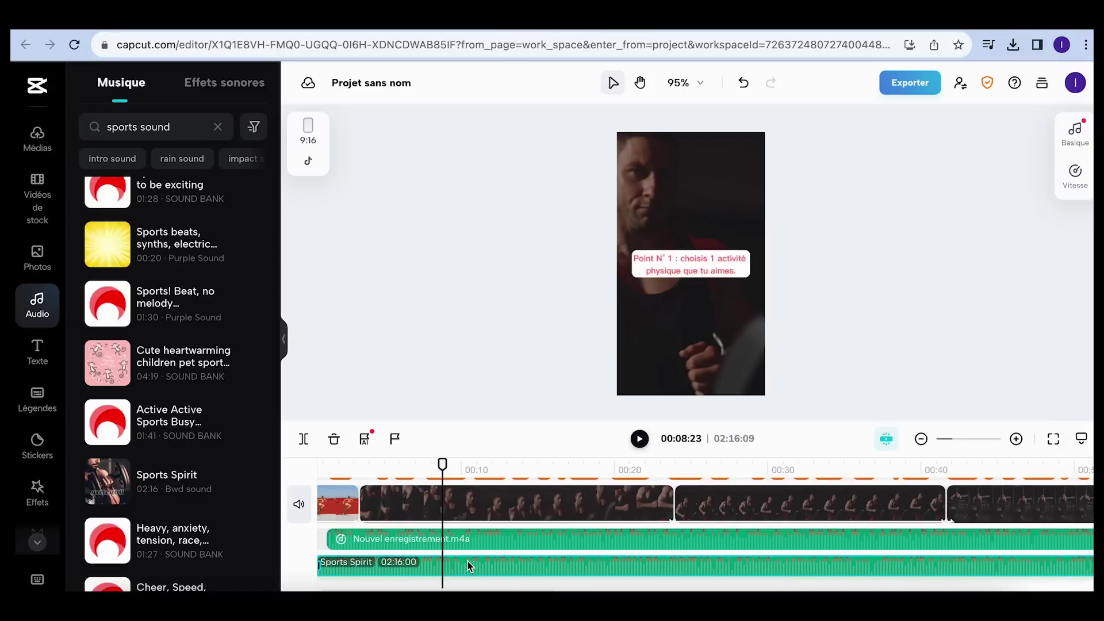
pyautogui.click(478, 562)
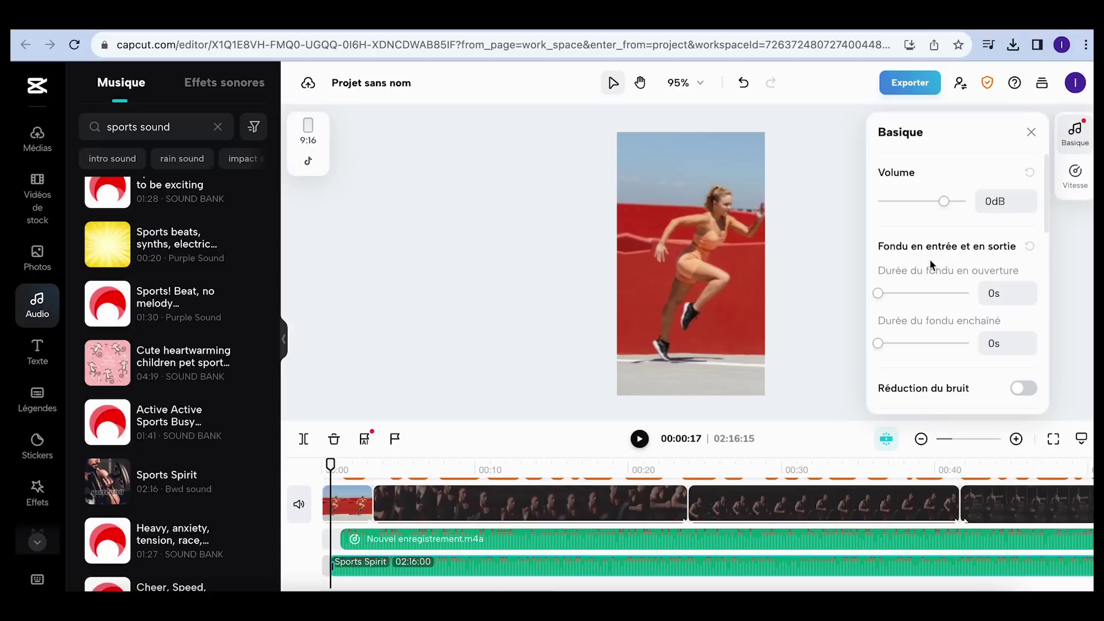
pyautogui.moveTo(947, 212); pyautogui.dragTo(912, 206)
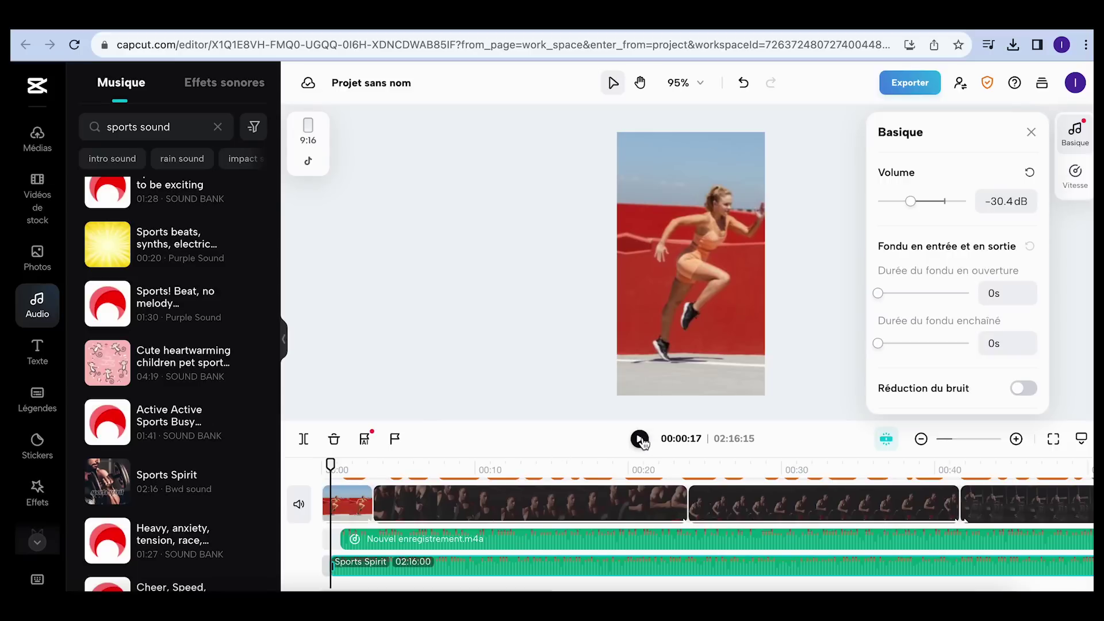
# Play the video from the start with the music, then align the Sports Spirit track with 00:00.
pyautogui.moveTo(330, 465); pyautogui.dragTo(315, 471)
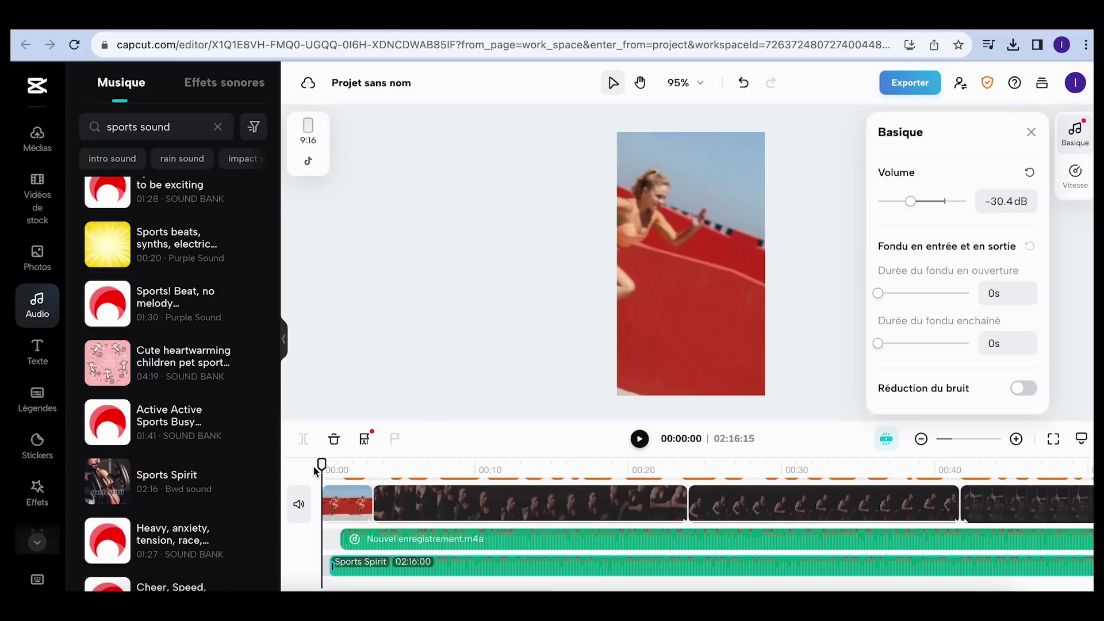
pyautogui.click(637, 440)
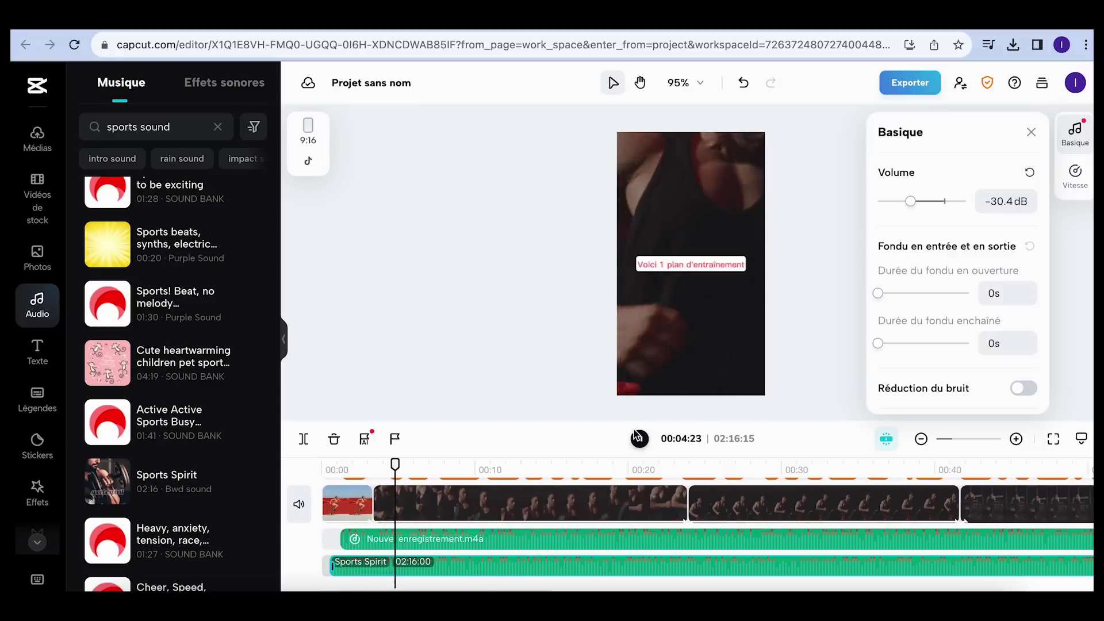
pyautogui.press('space')
pyautogui.moveTo(530, 569); pyautogui.dragTo(522, 569)
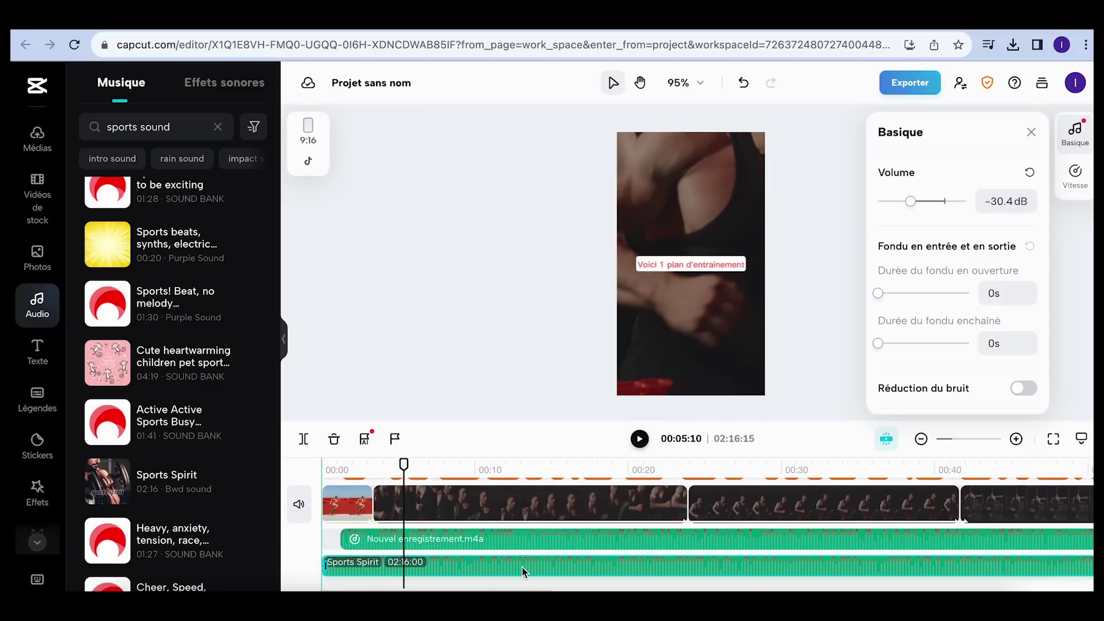
# Replay the video's opening to judge the music level and raise the Sports Spirit track's volume to -25.6 dB.
pyautogui.moveTo(404, 463); pyautogui.dragTo(322, 464)
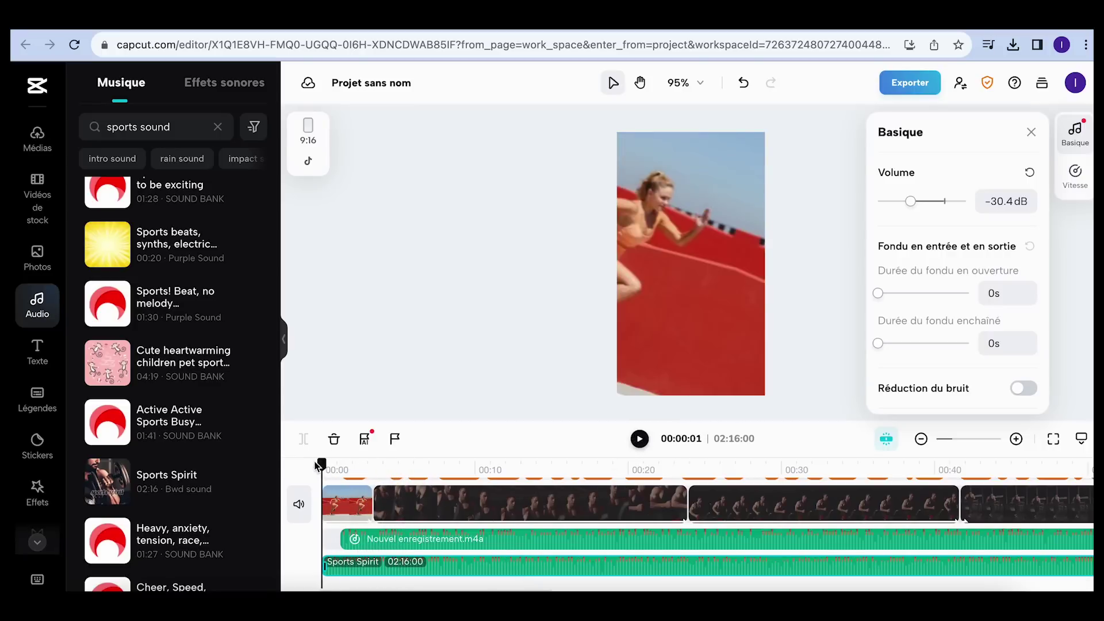
pyautogui.click(640, 439)
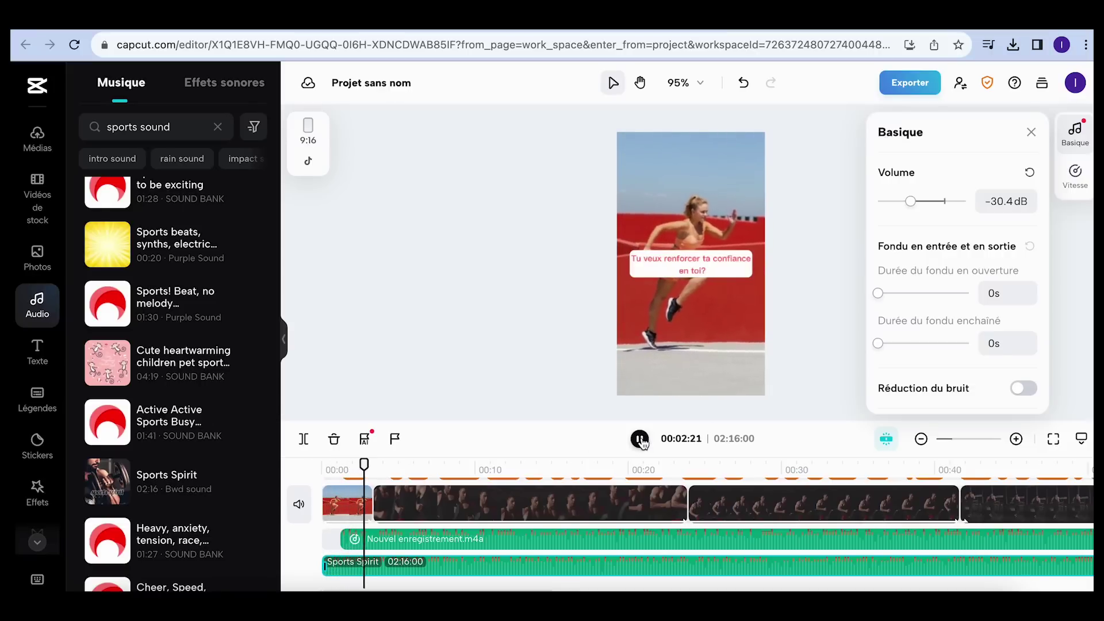
pyautogui.click(640, 439)
pyautogui.moveTo(911, 202); pyautogui.dragTo(919, 206)
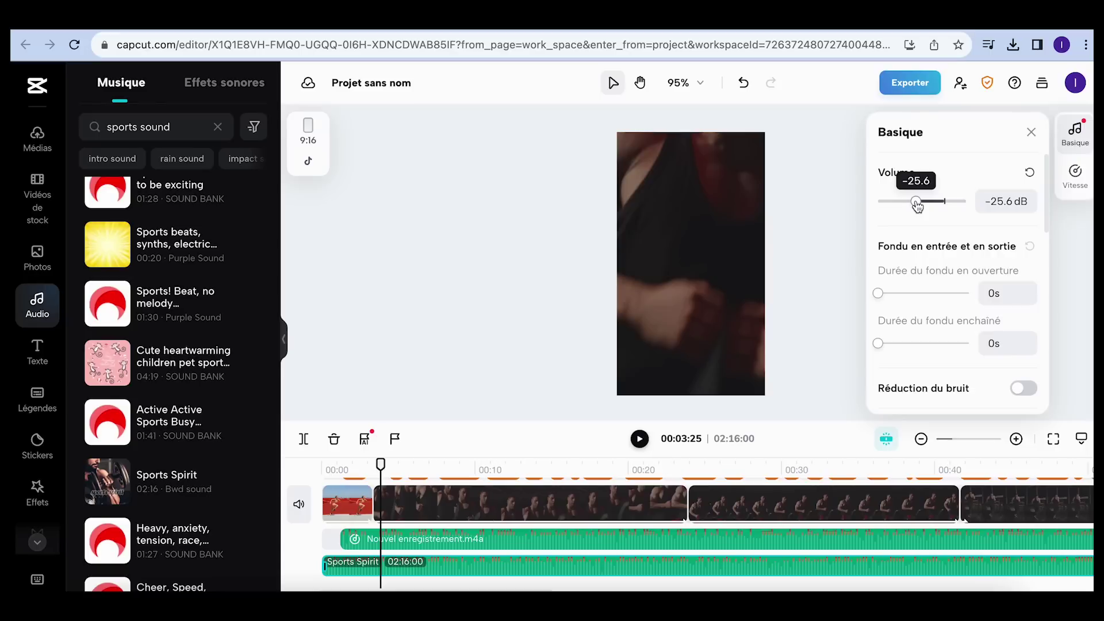
# Play the video to about 13 seconds to check the mix, then delete the Sports Spirit track from the timeline.
pyautogui.click(640, 440)
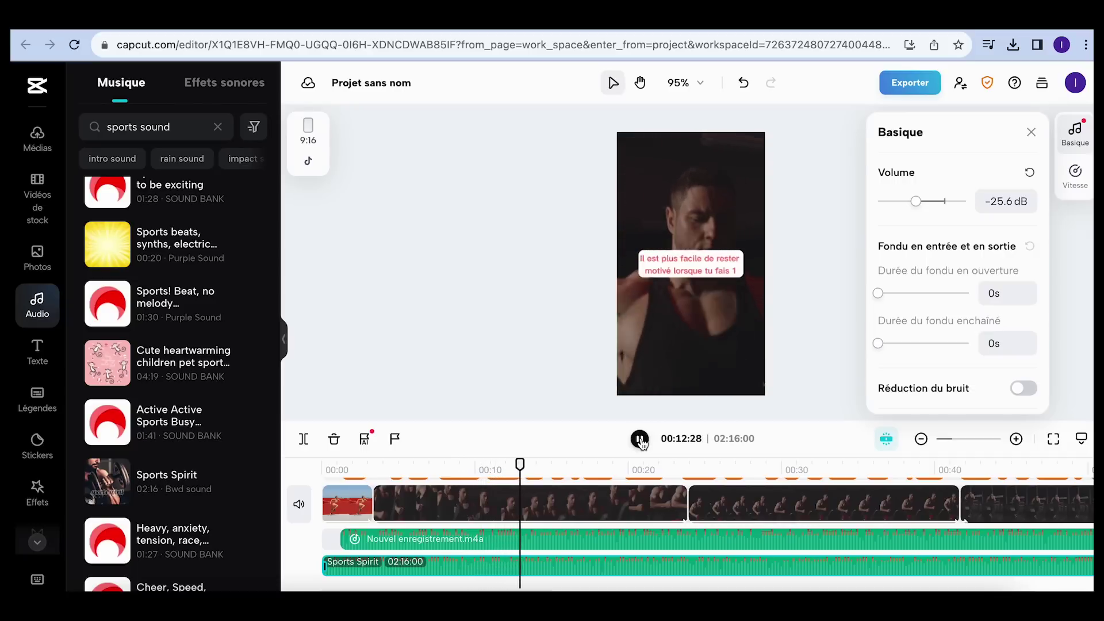
pyautogui.click(640, 440)
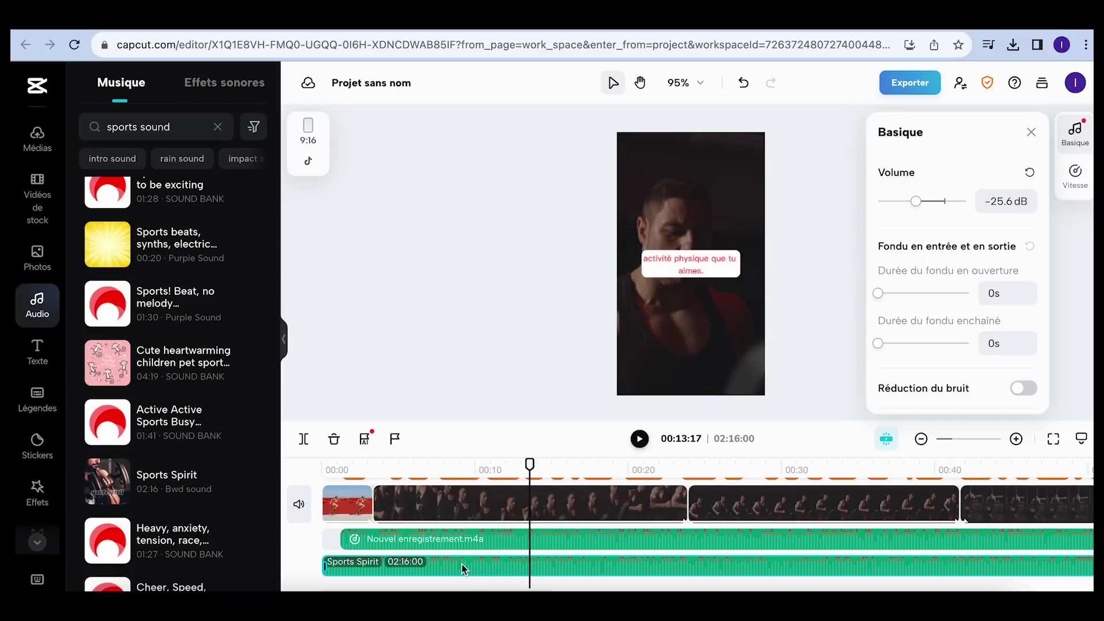
pyautogui.press('Delete')
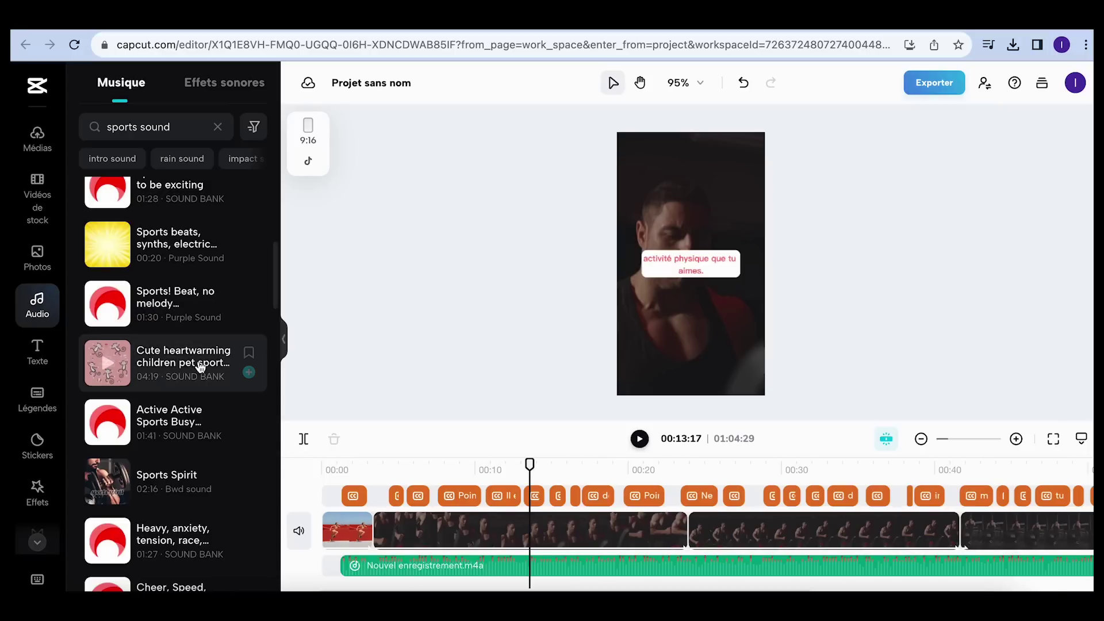
# Clear the music search, open the Pop category and listen to Sunroof and 10 Things I Hate About You.
pyautogui.scroll(5, 201, 367)
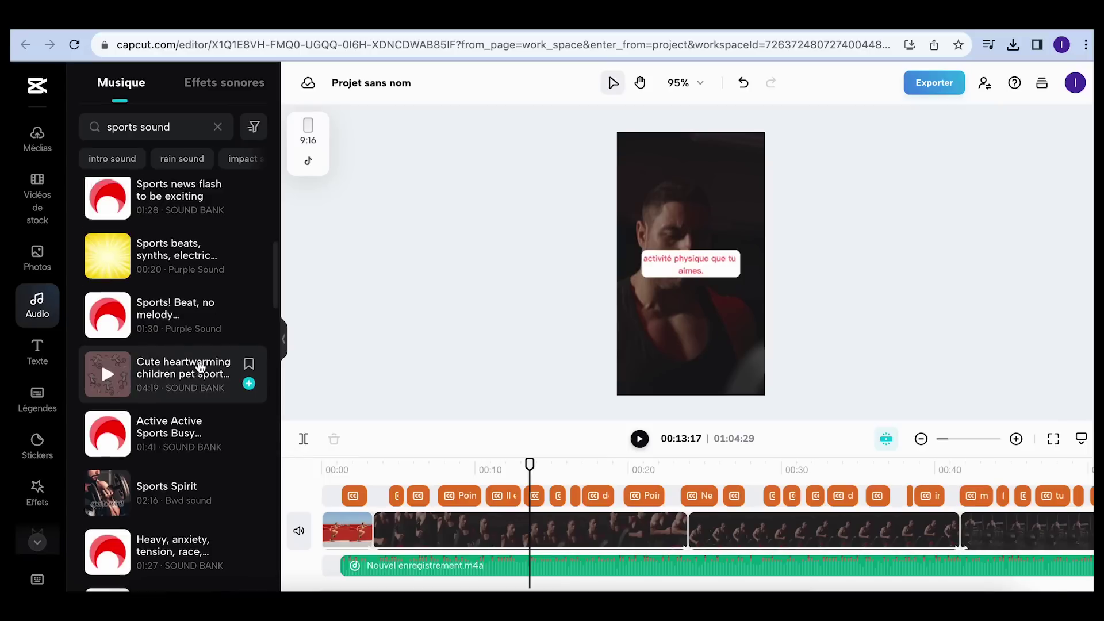
pyautogui.click(218, 127)
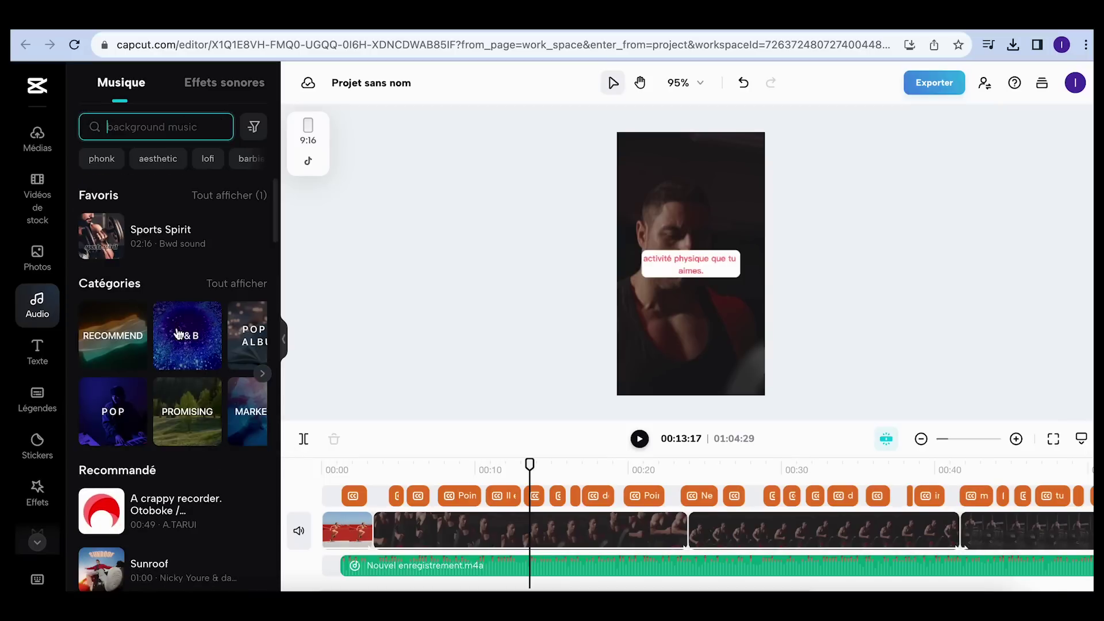
pyautogui.click(122, 410)
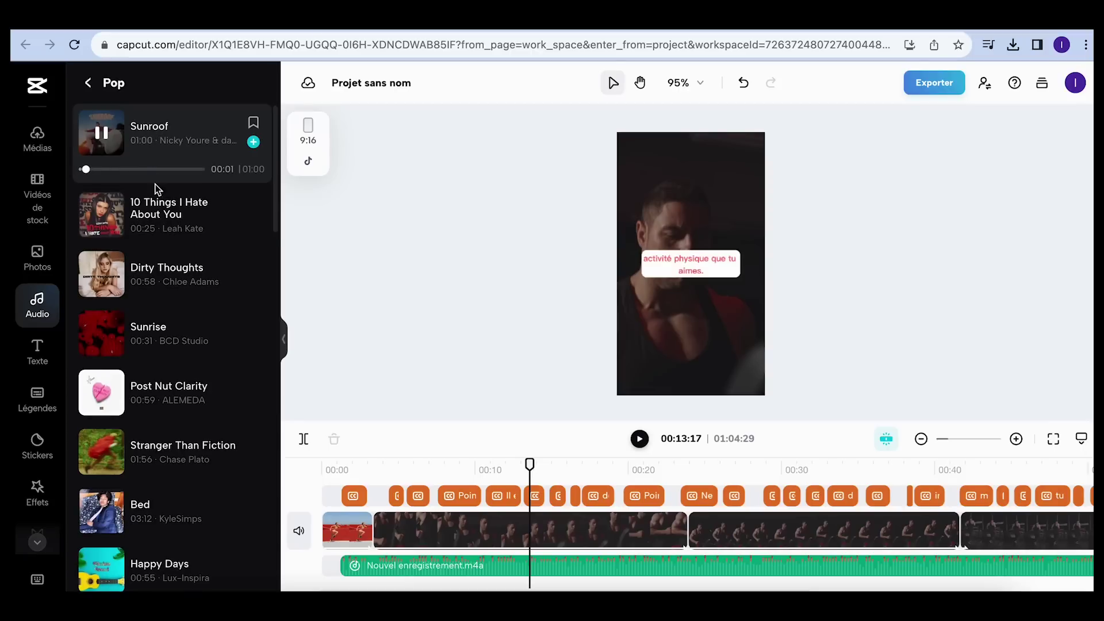
pyautogui.click(155, 208)
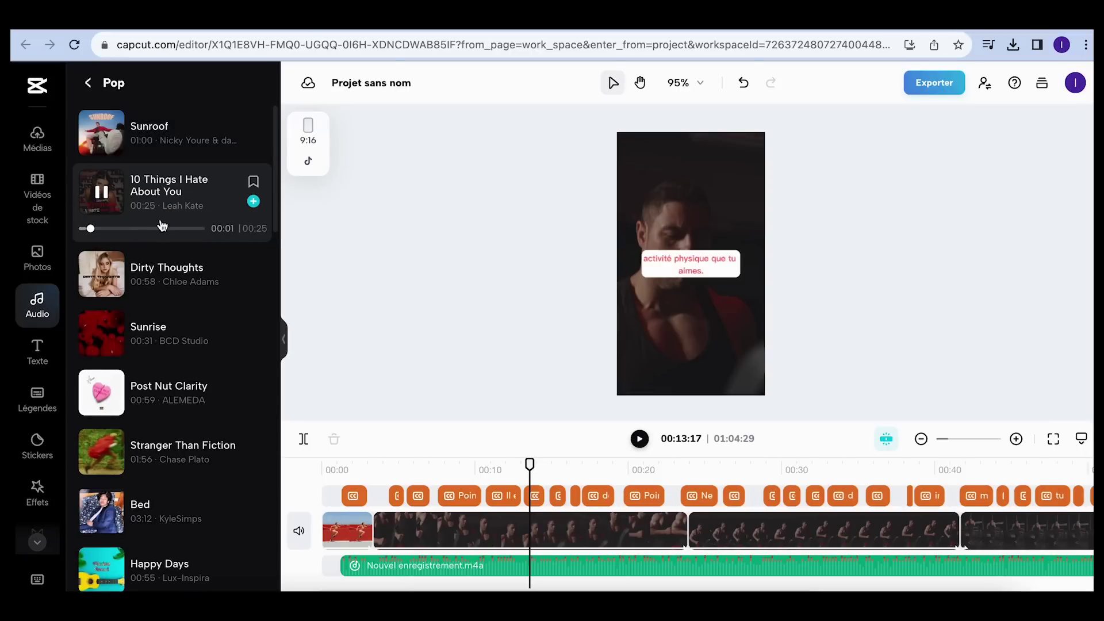
# Add 10 Things I Hate About You to the timeline and align the track's start with 00:00.
pyautogui.click(254, 201)
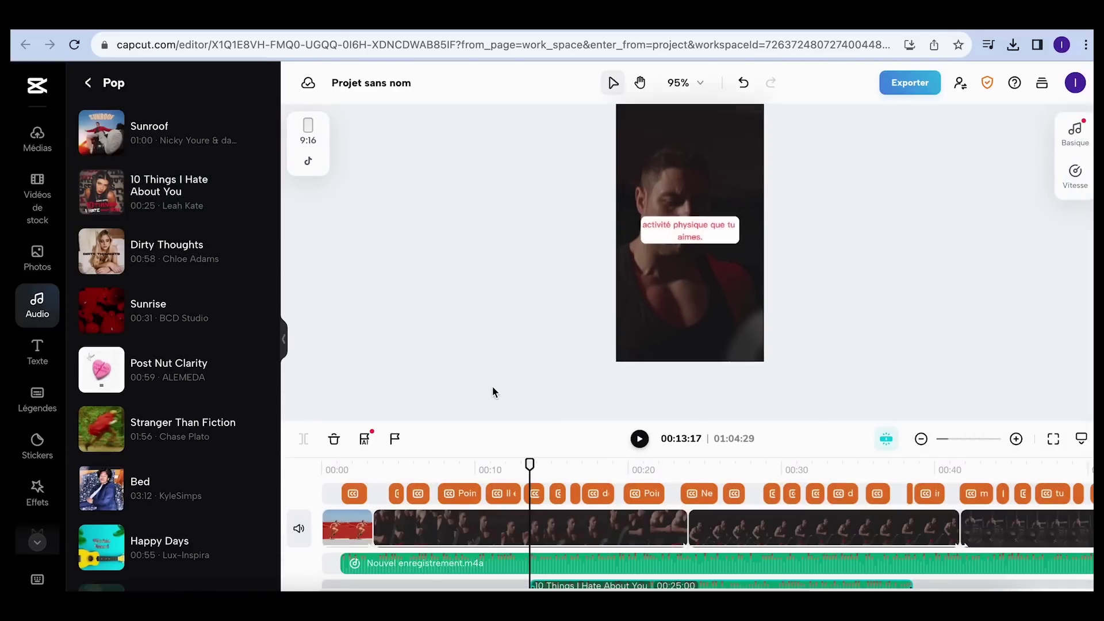
pyautogui.scroll(-1, 598, 585)
pyautogui.moveTo(596, 562); pyautogui.dragTo(385, 564)
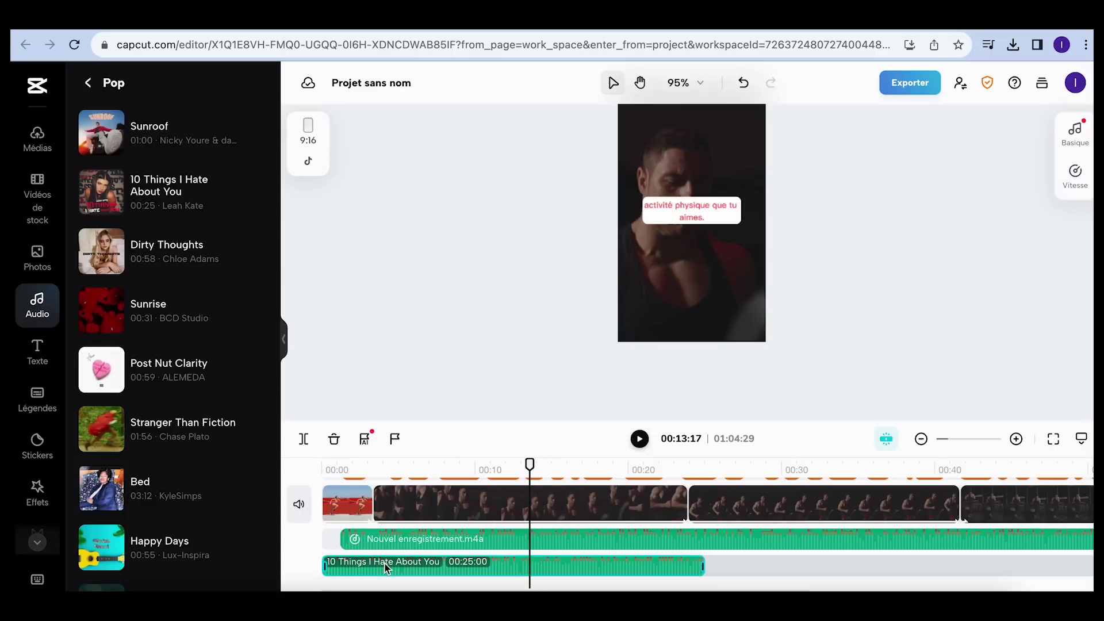
# Lower the 10 Things I Hate About You track's volume to -30.4 dB during playback and replay a passage to check the mix.
pyautogui.click(556, 570)
pyautogui.moveTo(952, 204); pyautogui.dragTo(925, 205)
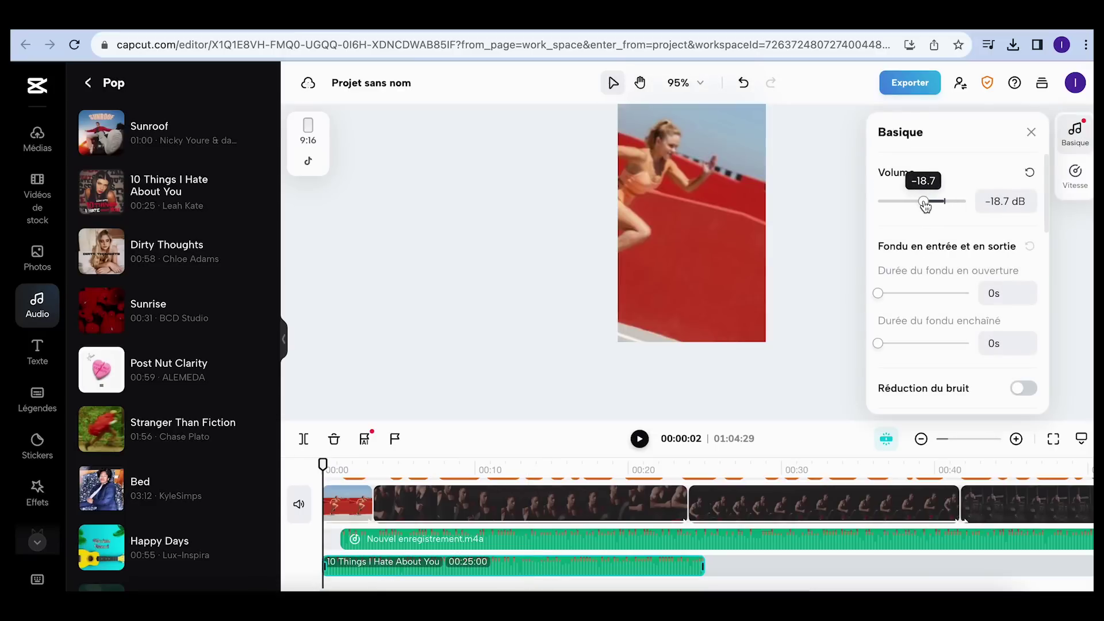
pyautogui.click(640, 440)
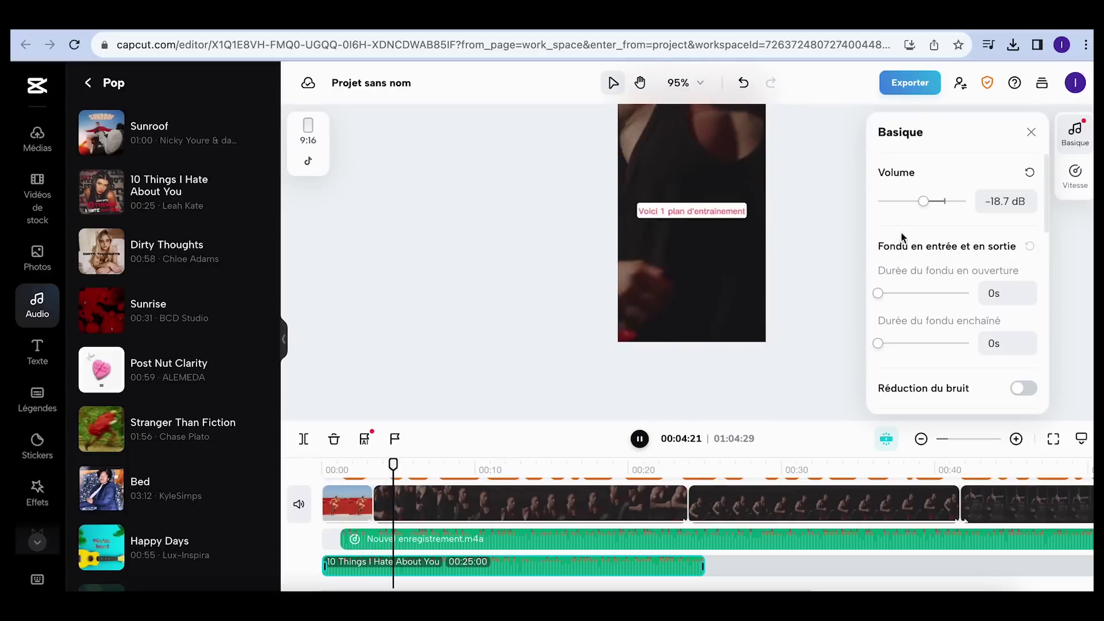
pyautogui.moveTo(923, 201); pyautogui.dragTo(918, 202)
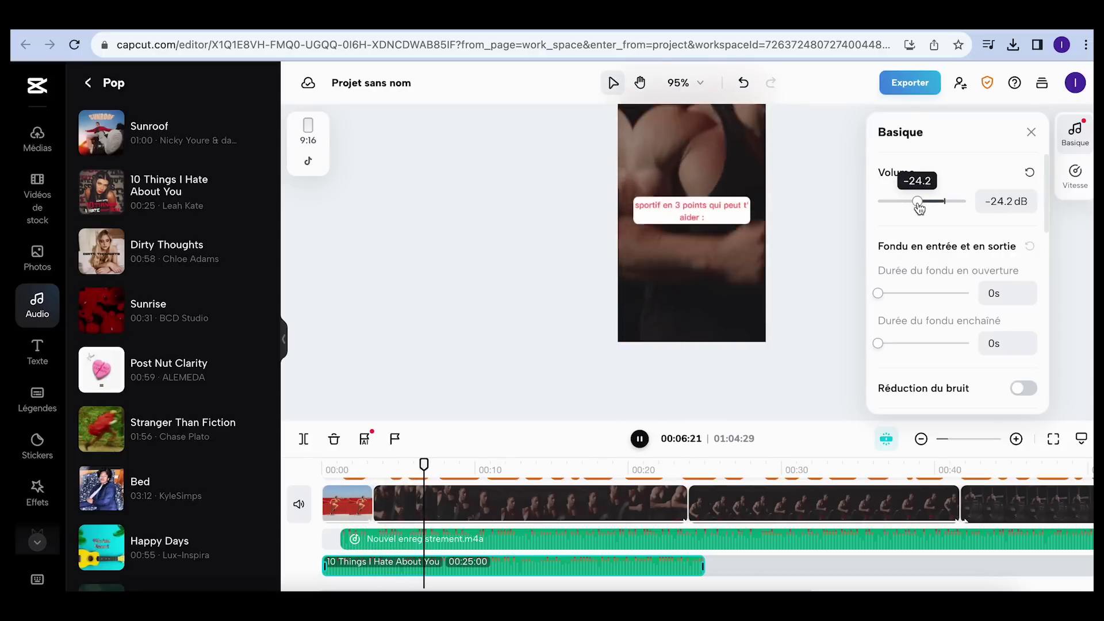
pyautogui.moveTo(919, 208); pyautogui.dragTo(912, 209)
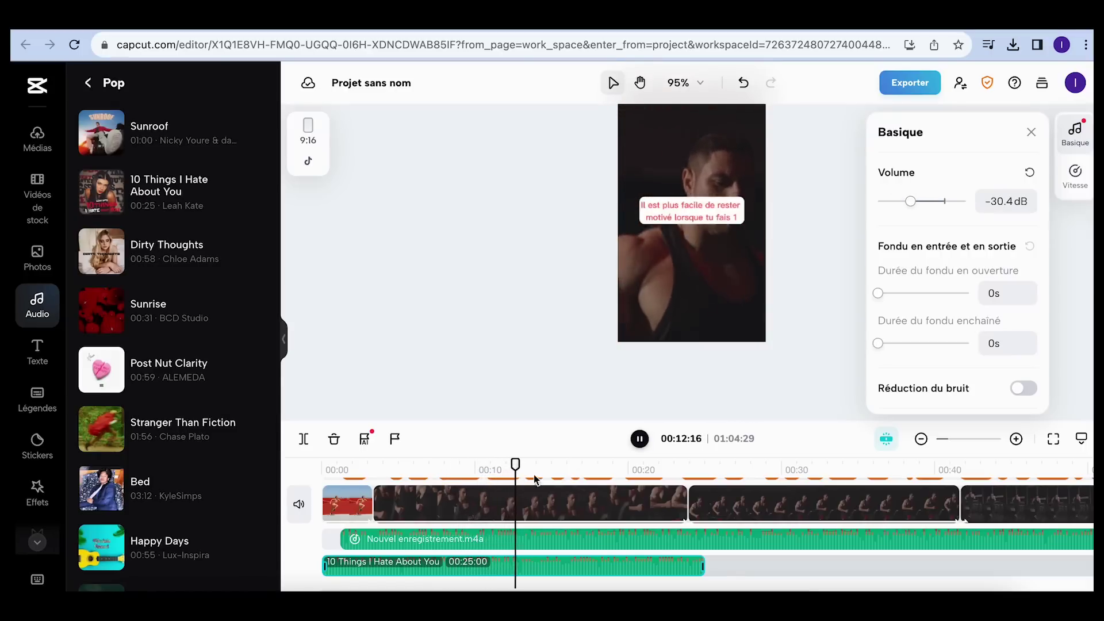
pyautogui.click(430, 468)
pyautogui.click(640, 439)
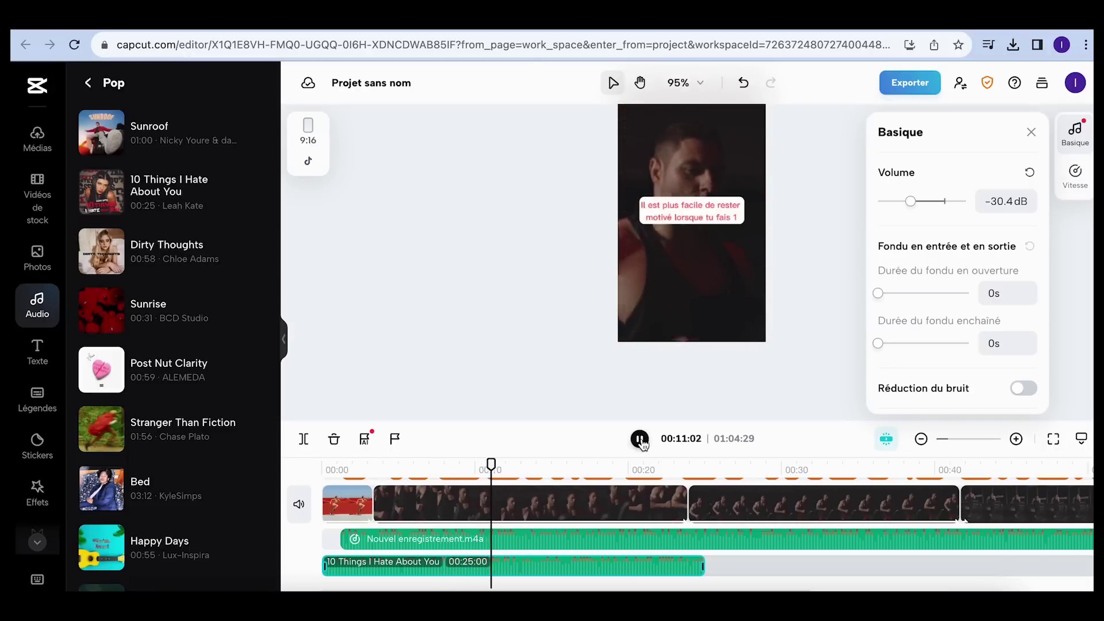
pyautogui.click(640, 440)
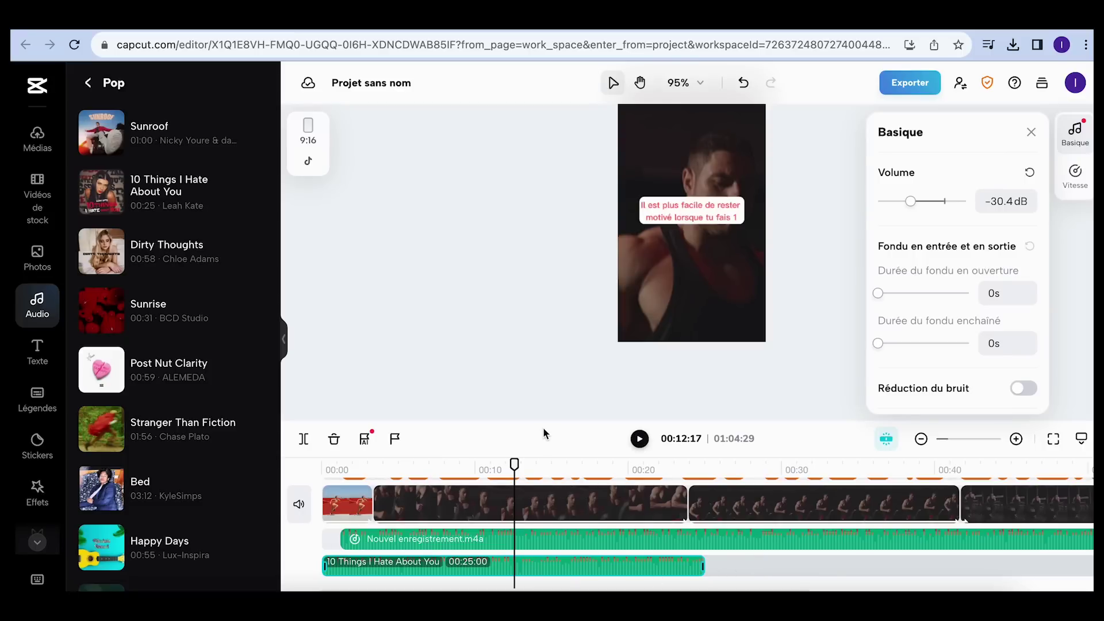
# Paste a copy of the 10 Things I Hate About You track and place it directly after the first one.
pyautogui.hotkey('ctrl', 'v')
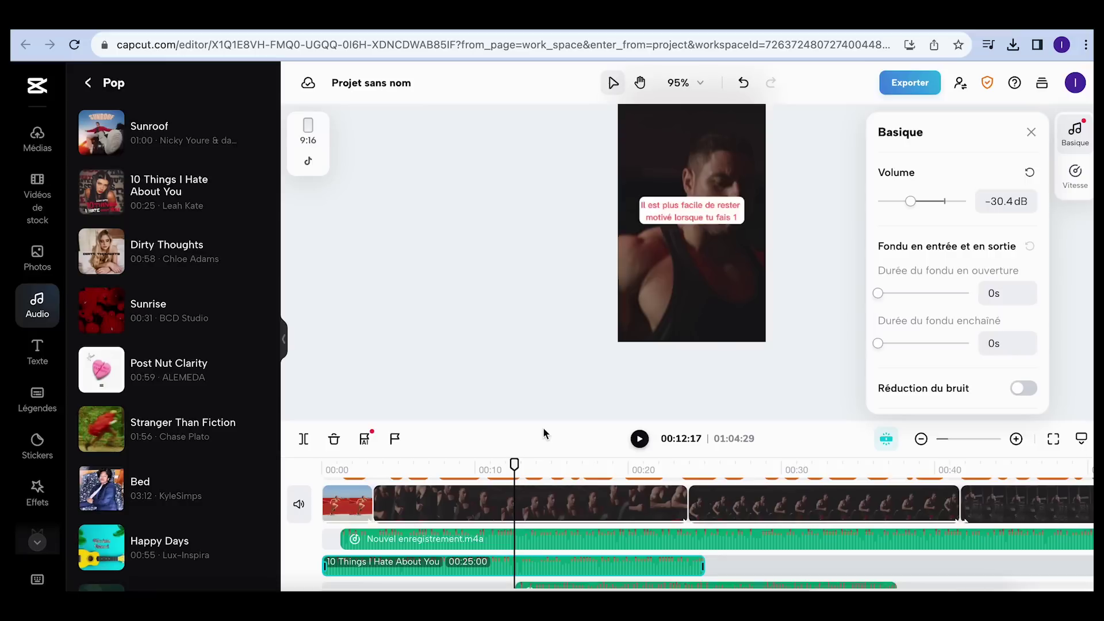
pyautogui.scroll(-1, 749, 559)
pyautogui.moveTo(741, 568); pyautogui.dragTo(933, 542)
pyautogui.hscroll(5, 933, 542)
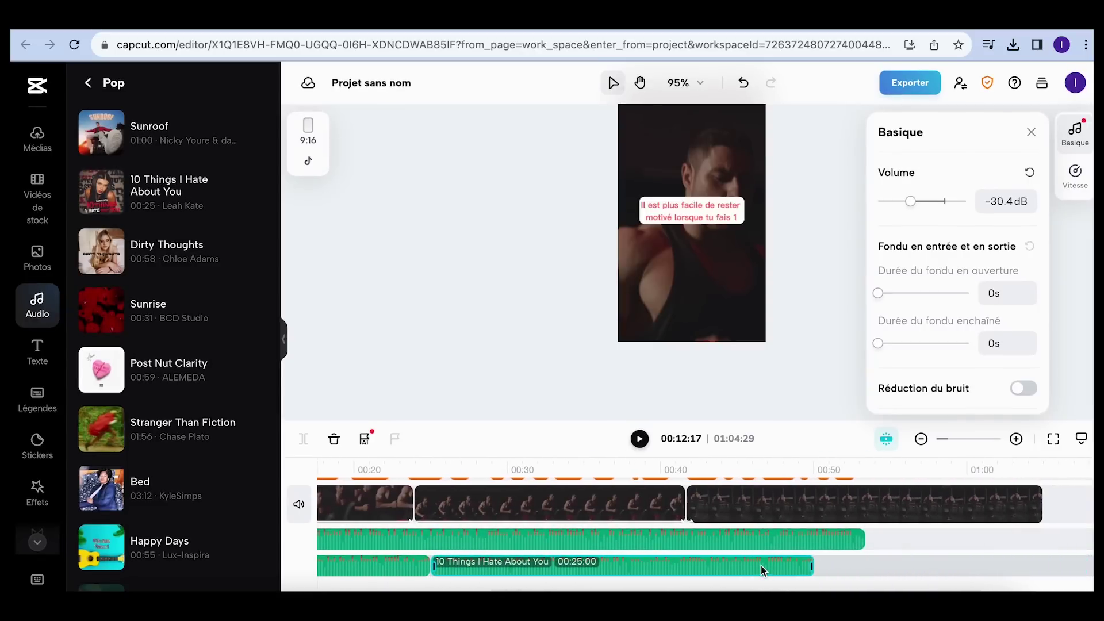
# Paste a third copy of the music after the second and trim its end to the end of the last video clip.
pyautogui.scroll(-1, 850, 563)
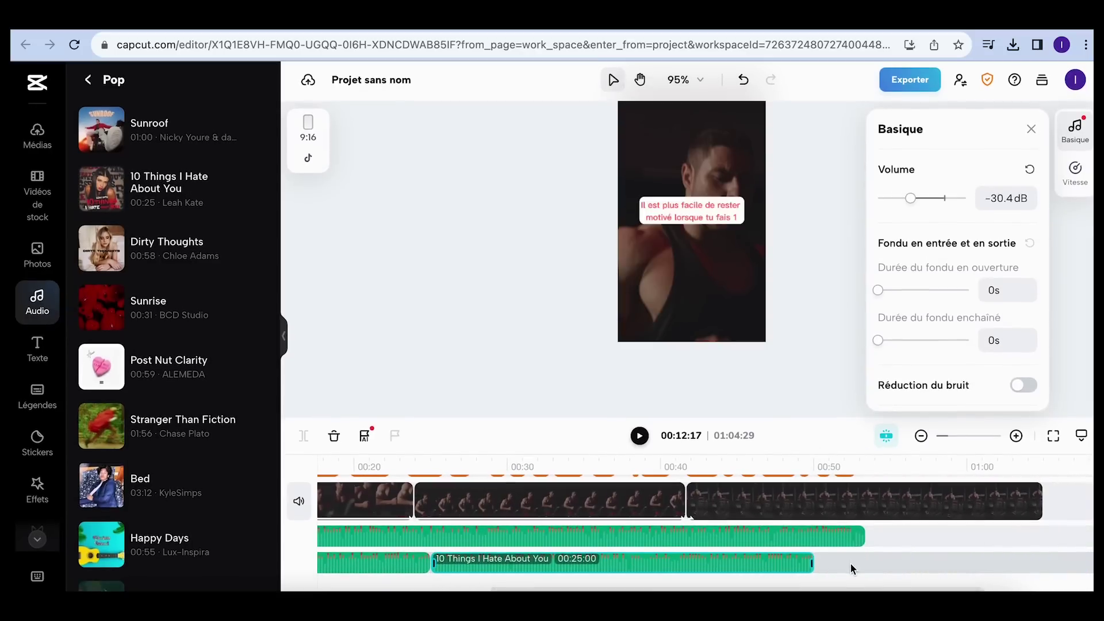
pyautogui.hotkey('ctrl', 'v')
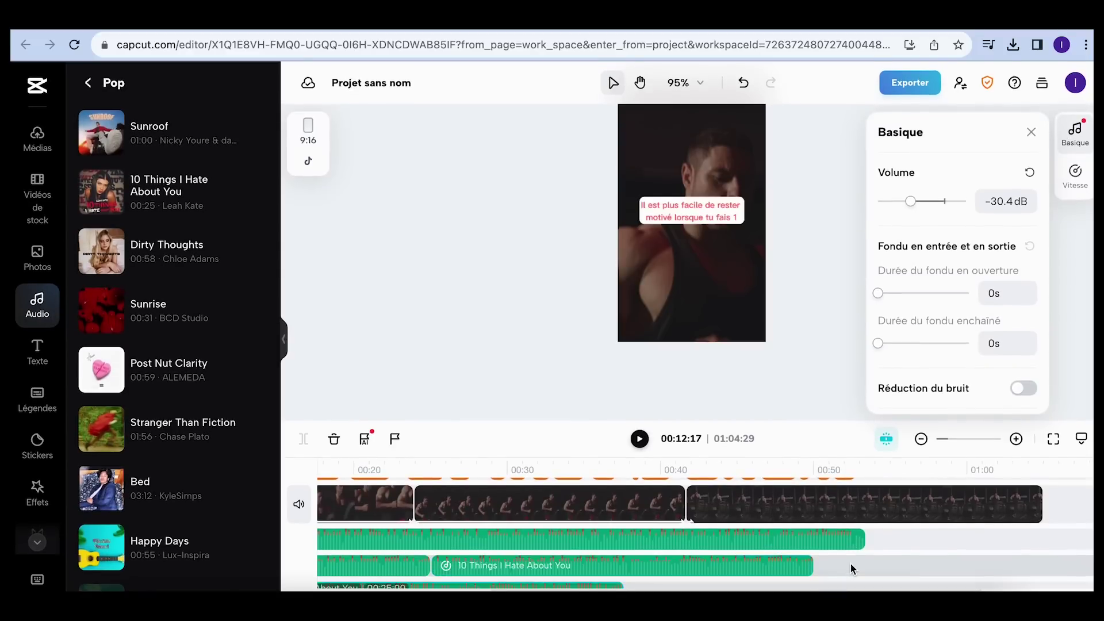
pyautogui.moveTo(620, 586); pyautogui.dragTo(1027, 561)
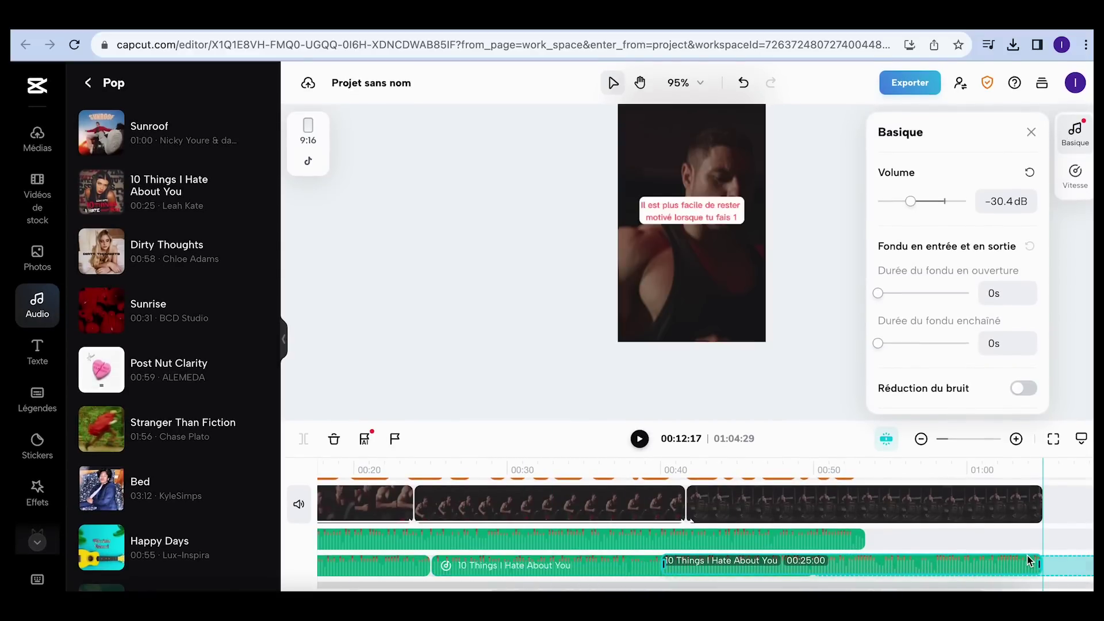
pyautogui.moveTo(1027, 555); pyautogui.dragTo(1027, 555)
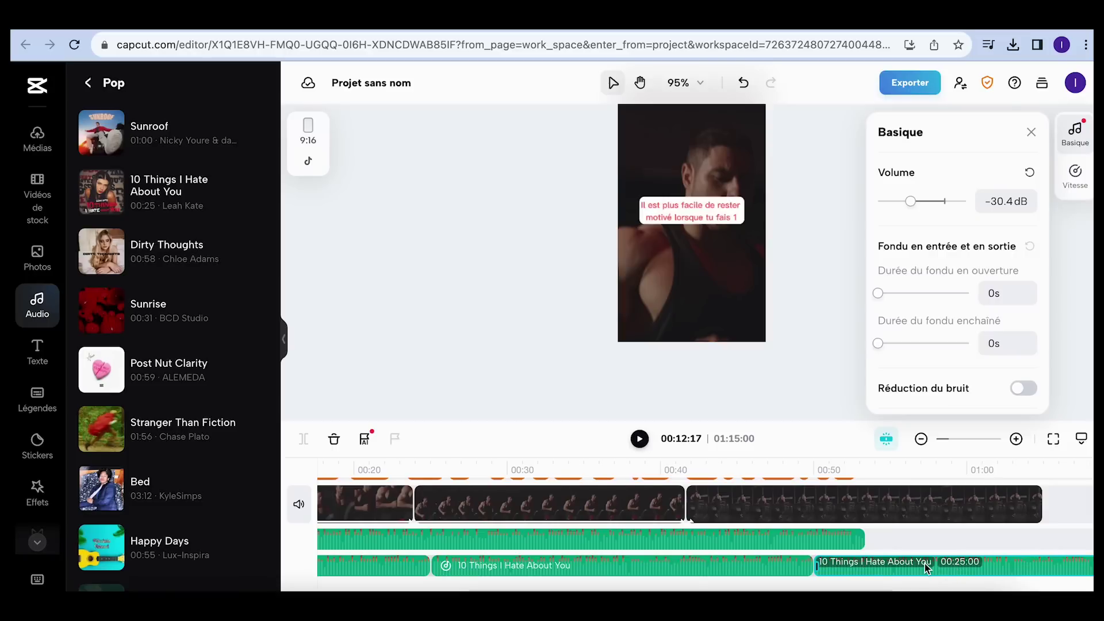
pyautogui.hscroll(5, 924, 564)
pyautogui.hscroll(1, 924, 567)
pyautogui.moveTo(978, 564); pyautogui.dragTo(828, 562)
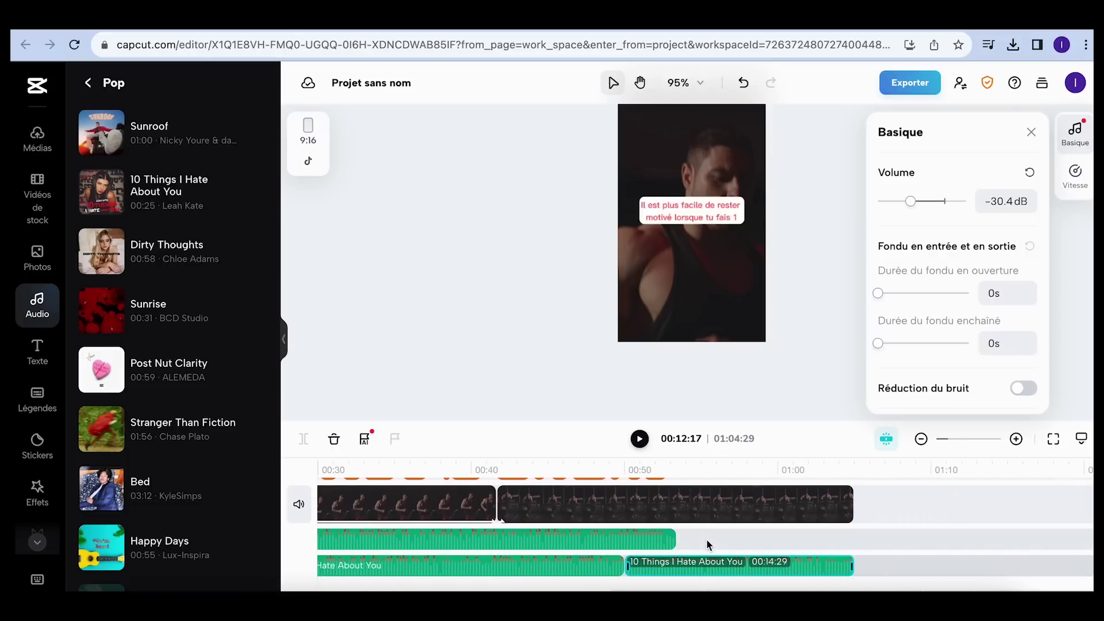
# Shift the Nouvel enregistrement.m4a voice-over later so it starts at about 2 seconds.
pyautogui.click(646, 544)
pyautogui.moveTo(646, 544); pyautogui.dragTo(662, 540)
pyautogui.hscroll(-15, 664, 545)
pyautogui.hscroll(-1, 664, 545)
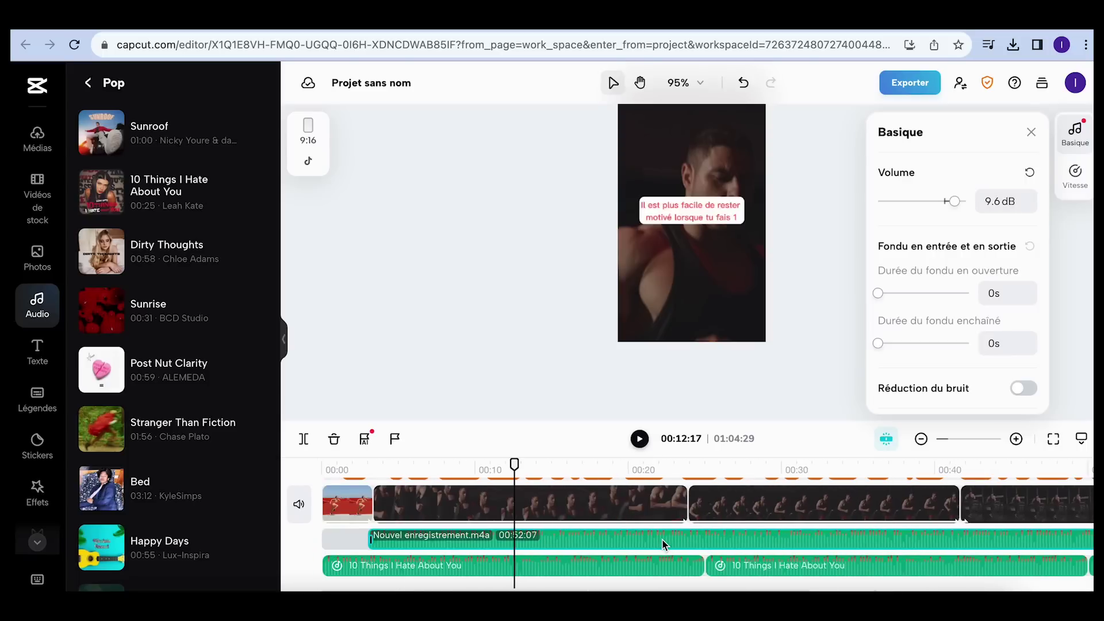
pyautogui.moveTo(447, 540); pyautogui.dragTo(435, 540)
# Add the red FOLLOW sticker to the video at 00:10:13.
pyautogui.click(355, 508)
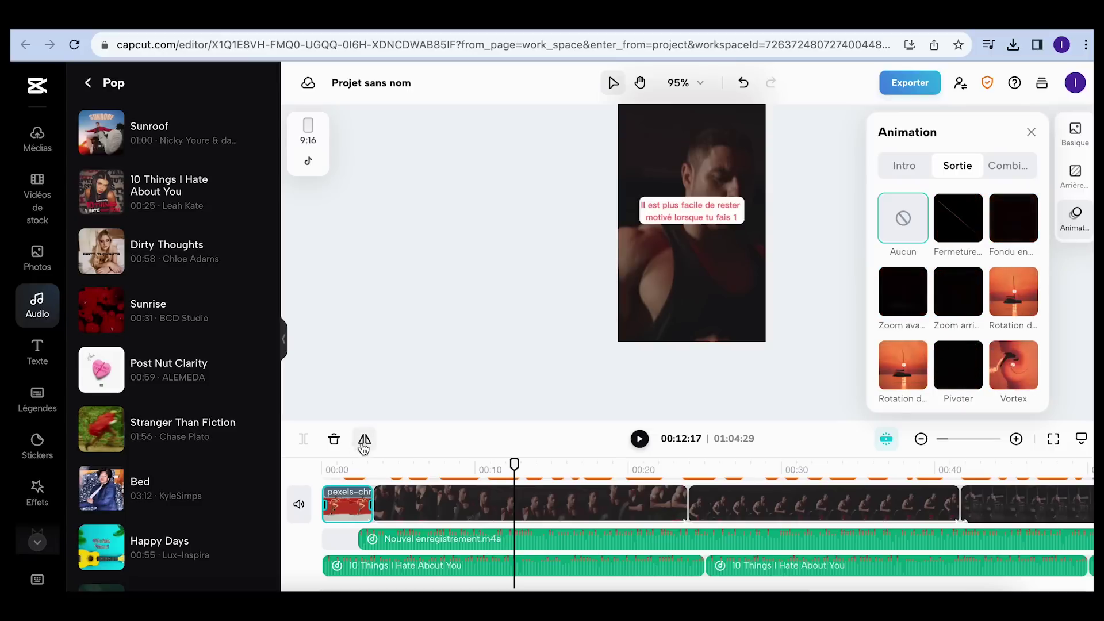
pyautogui.scroll(1, 420, 521)
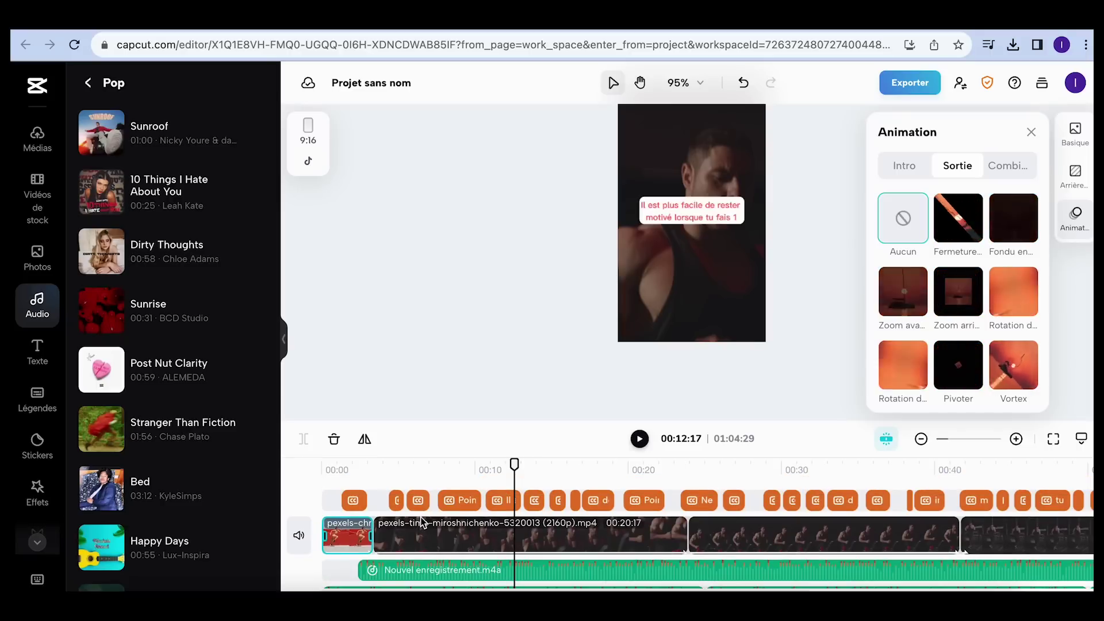
pyautogui.click(38, 442)
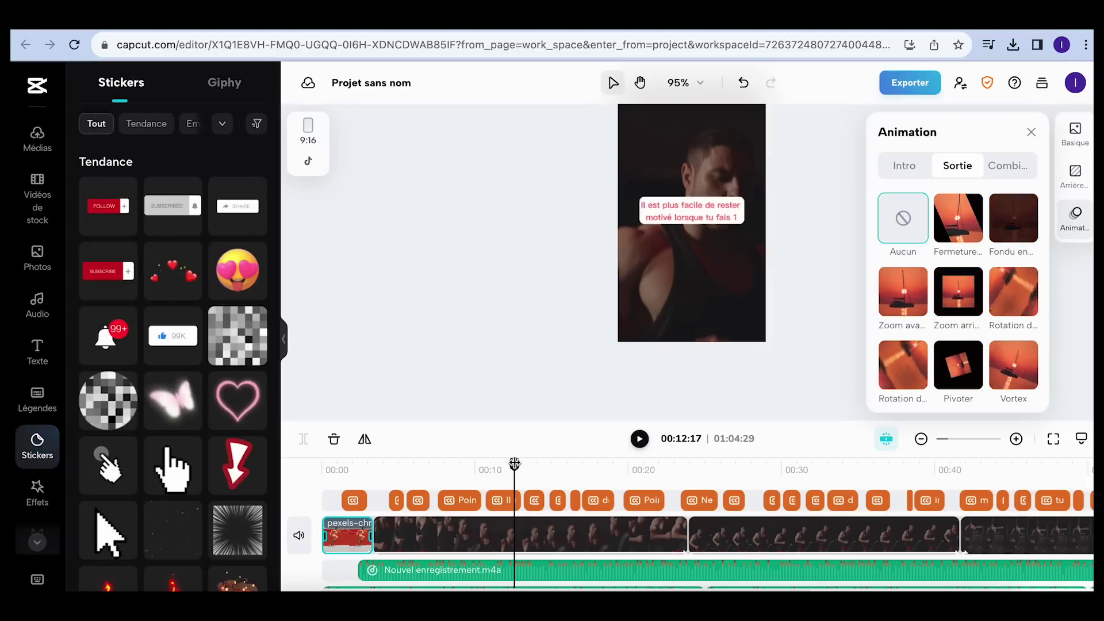
pyautogui.moveTo(515, 463); pyautogui.dragTo(482, 464)
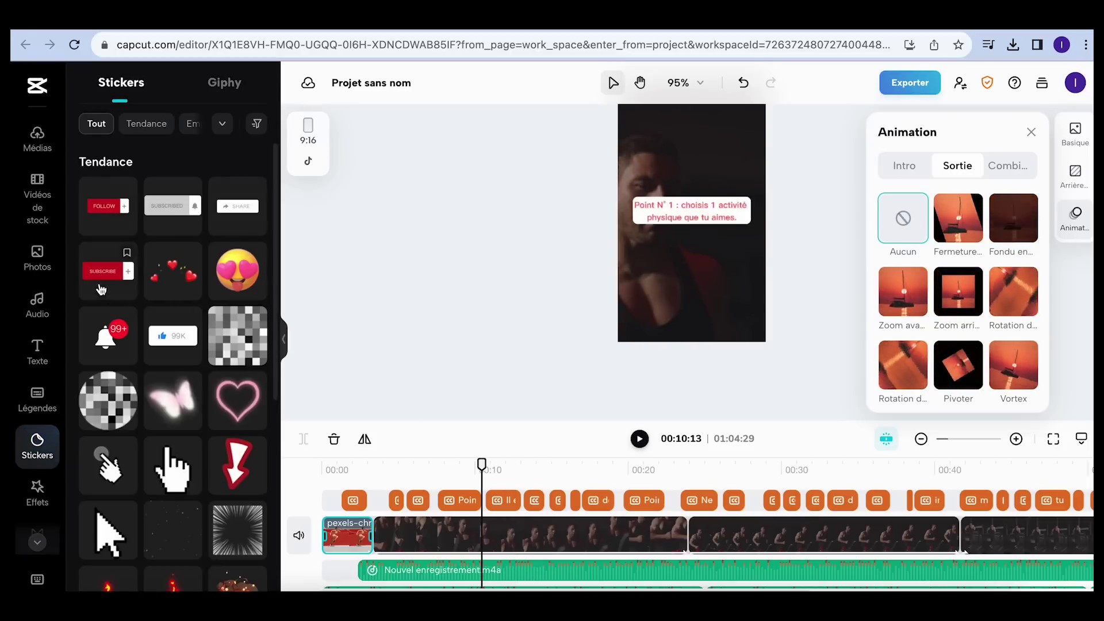
pyautogui.click(115, 211)
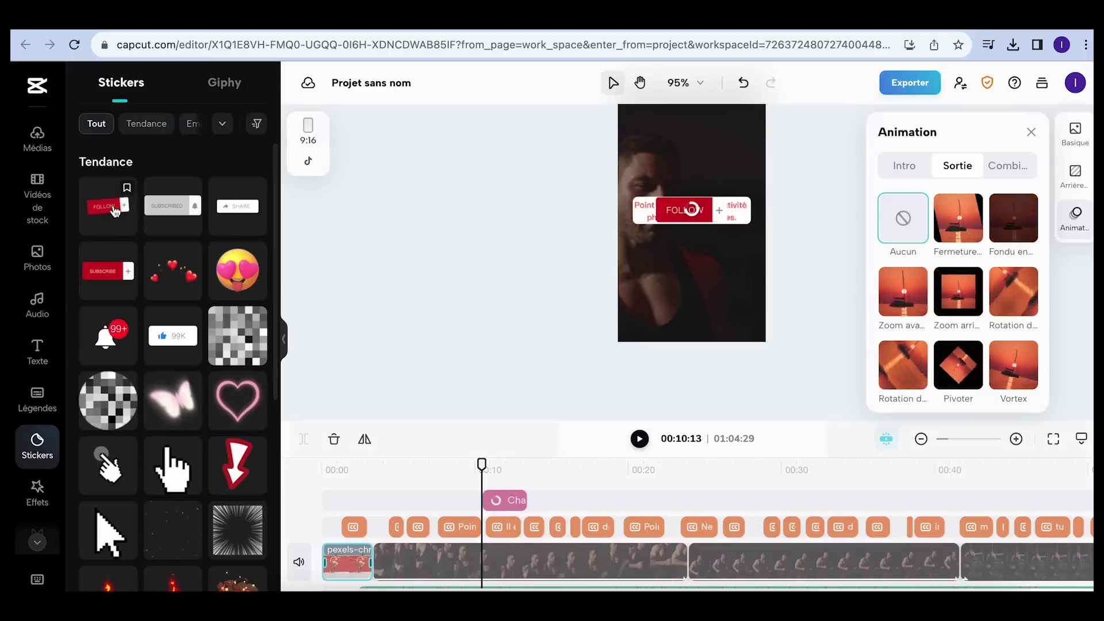
# Try to move the FOLLOW sticker below the caption in the video preview.
pyautogui.moveTo(482, 464); pyautogui.dragTo(504, 464)
pyautogui.click(688, 233)
pyautogui.click(689, 273)
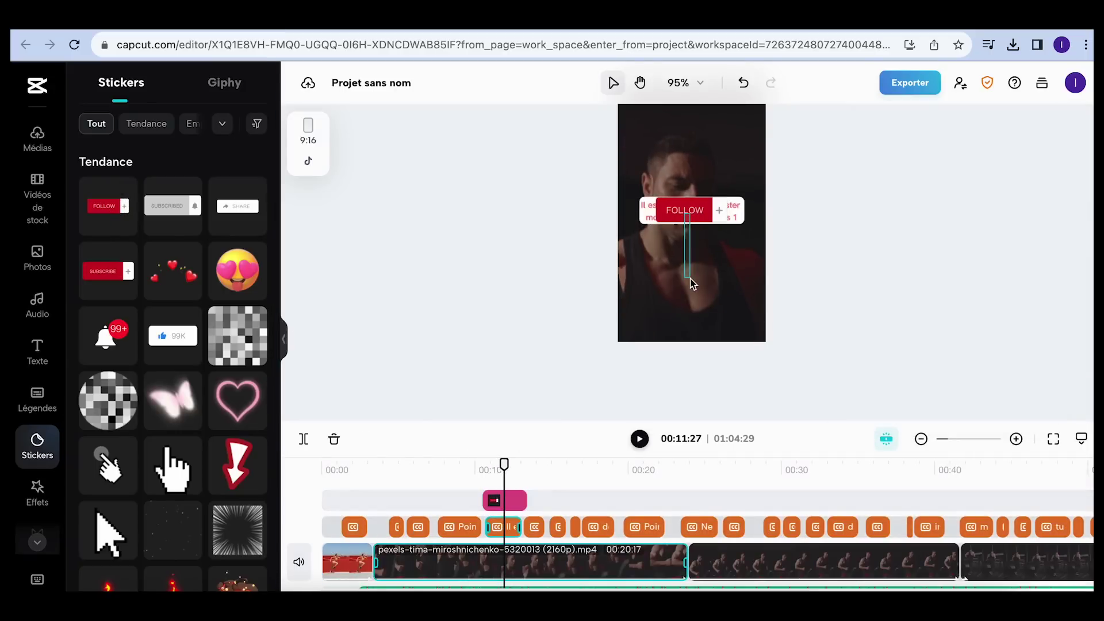
pyautogui.click(508, 503)
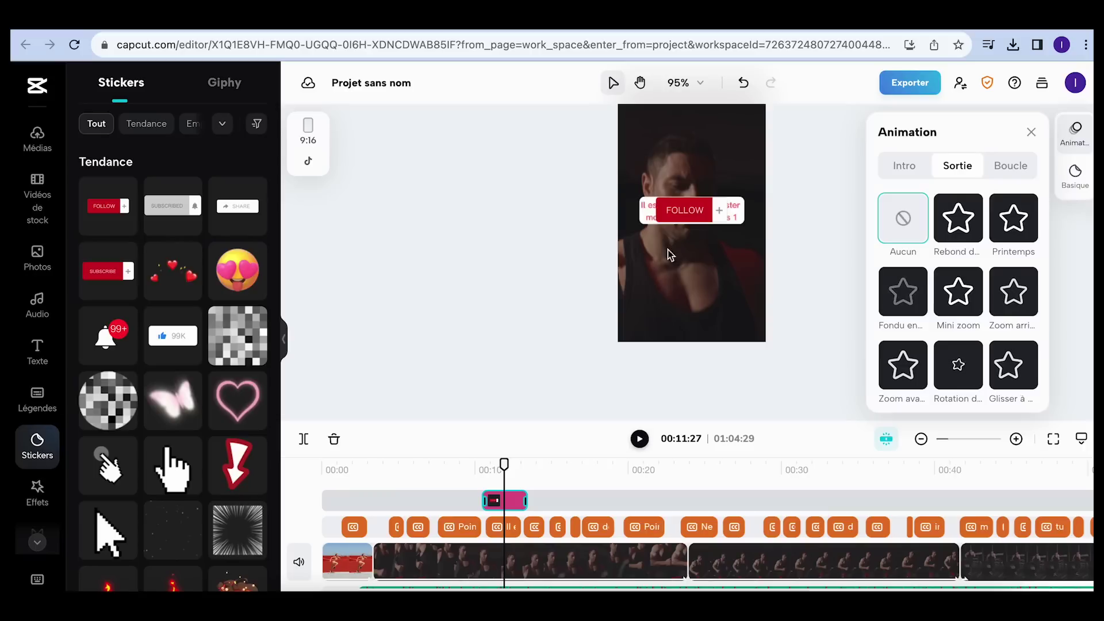
pyautogui.click(689, 212)
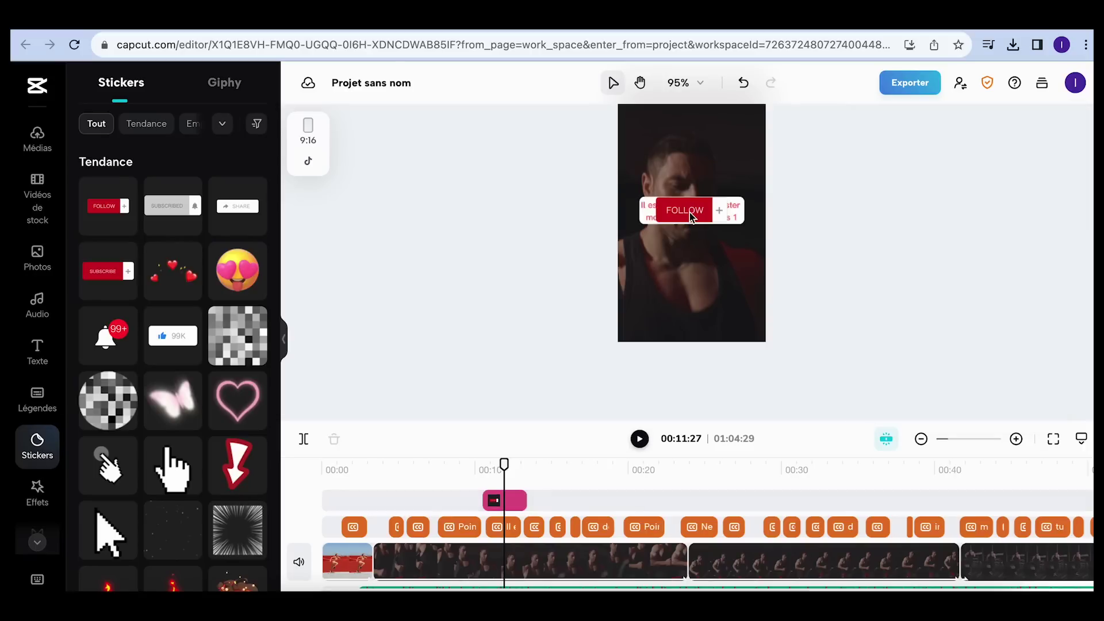
pyautogui.click(511, 505)
pyautogui.click(650, 213)
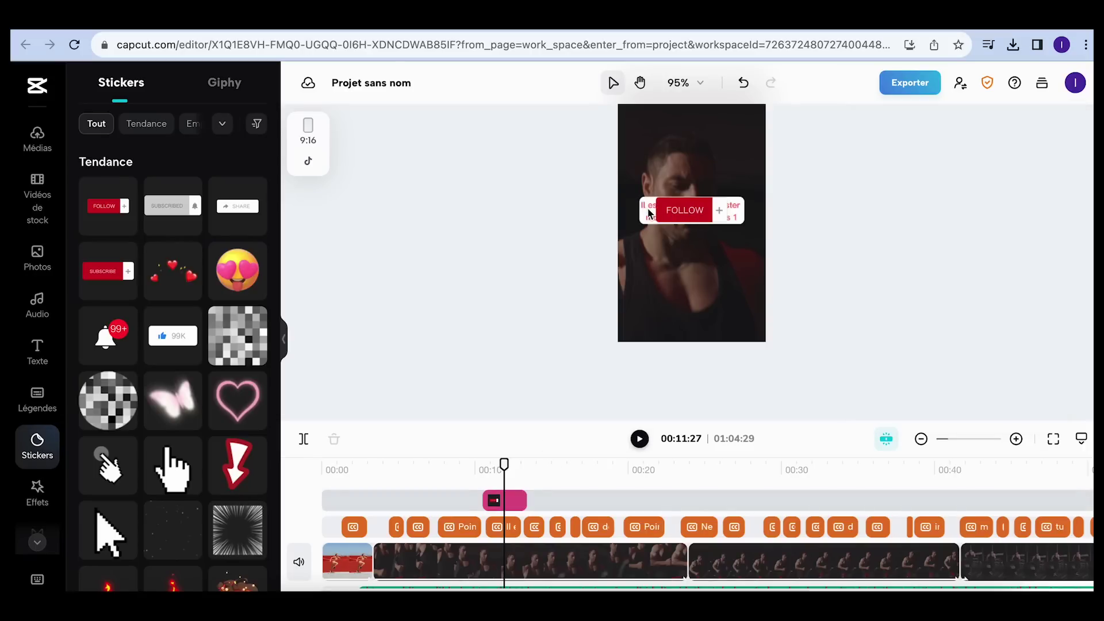
pyautogui.click(507, 509)
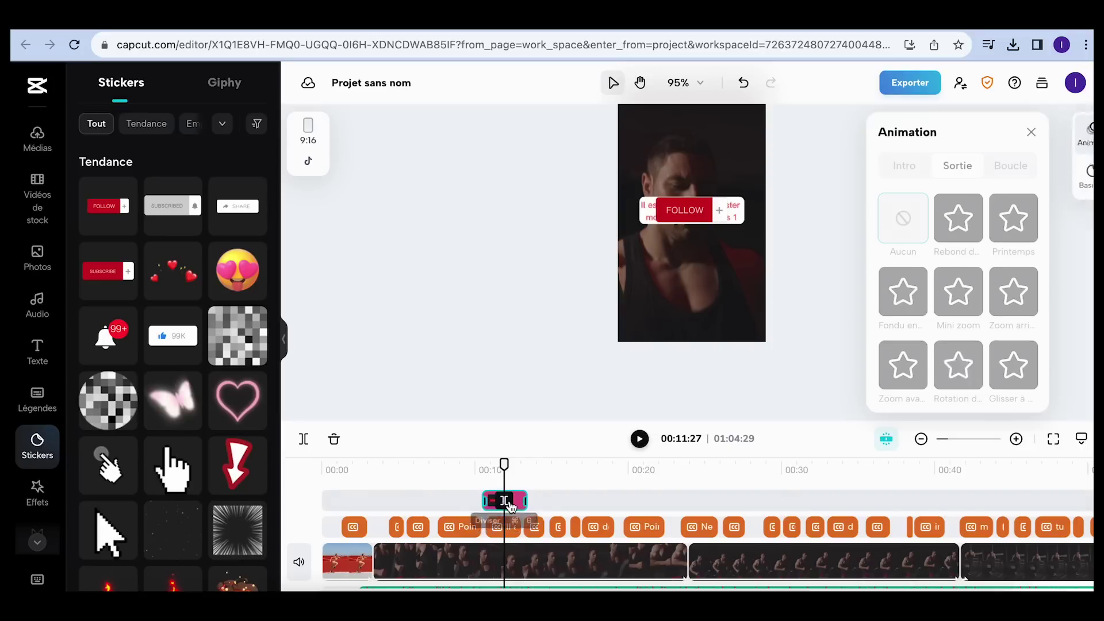
# Shift the FOLLOW sticker slightly earlier, try again to select it in the preview, then delete it from the timeline.
pyautogui.moveTo(504, 464); pyautogui.dragTo(481, 463)
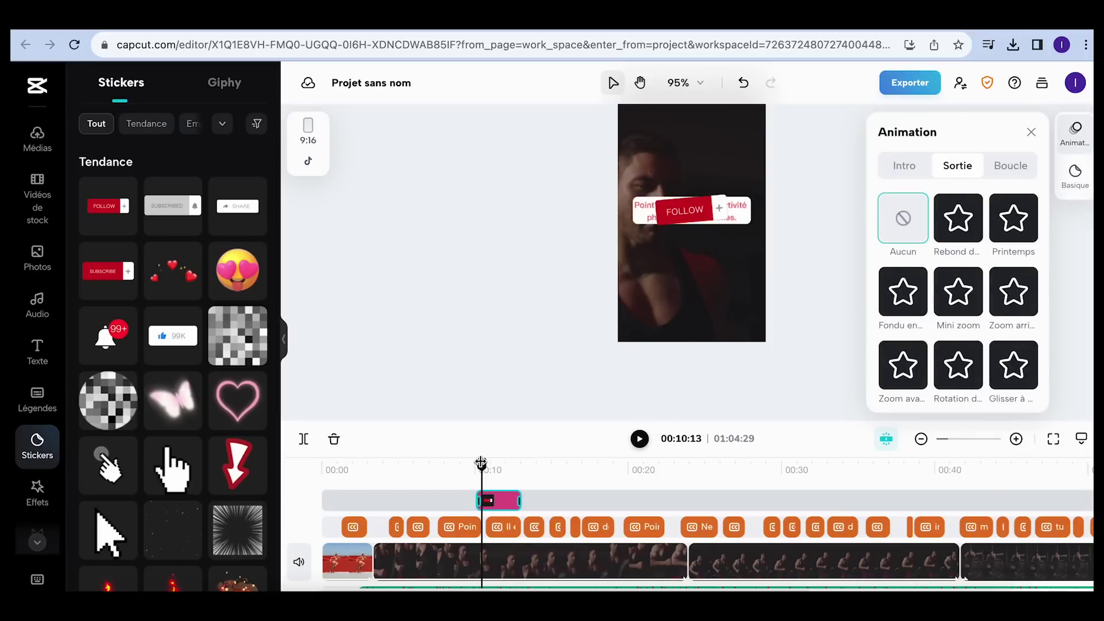
pyautogui.click(692, 248)
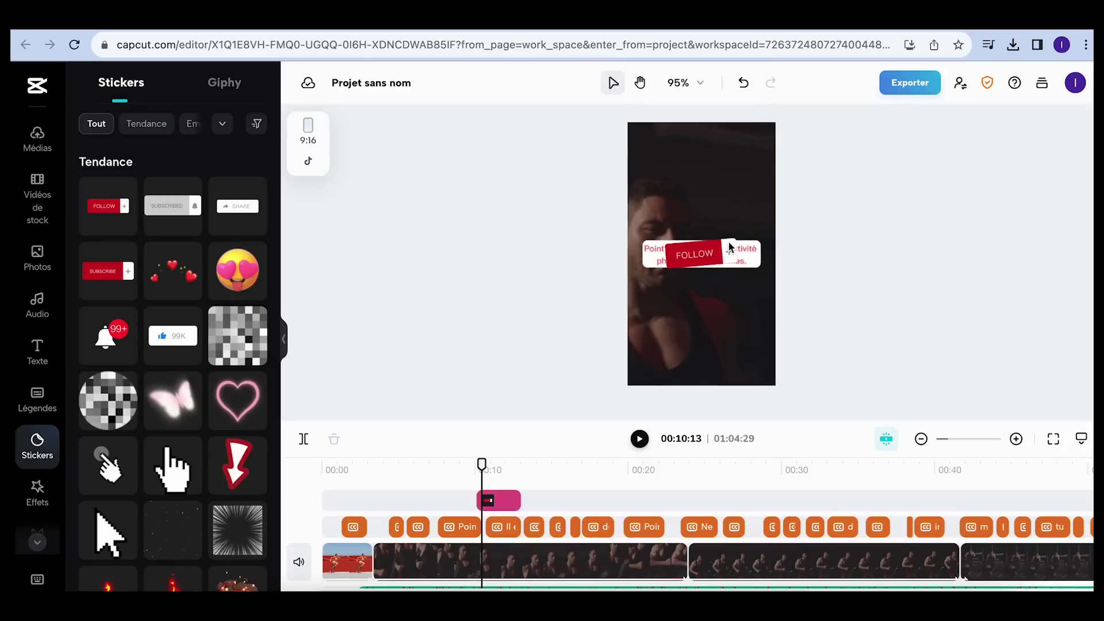
pyautogui.click(500, 501)
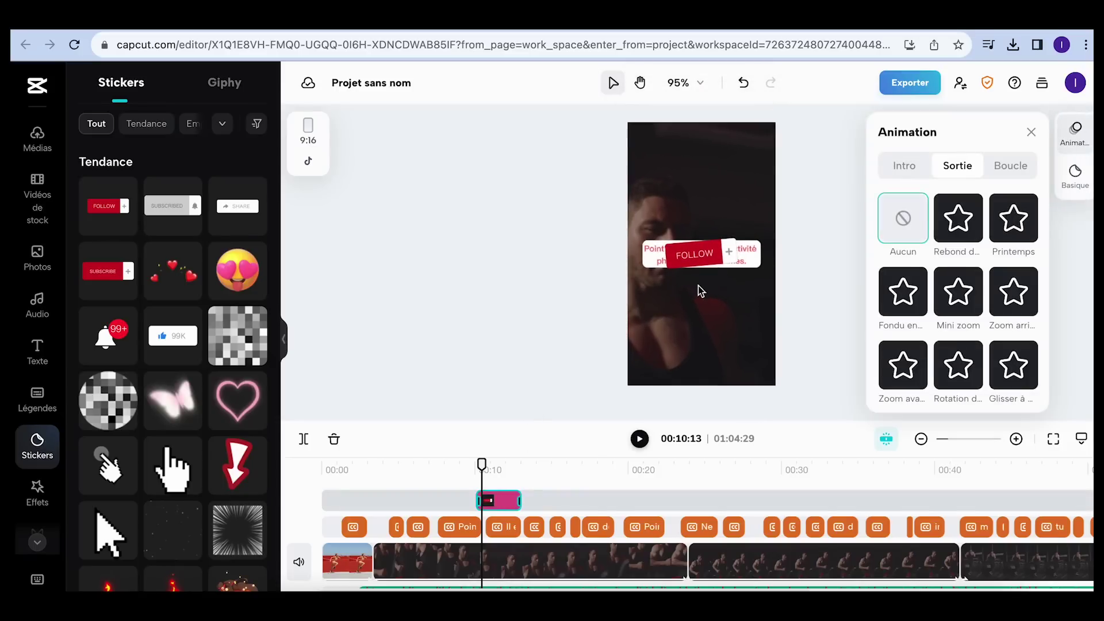
pyautogui.moveTo(483, 463); pyautogui.dragTo(484, 464)
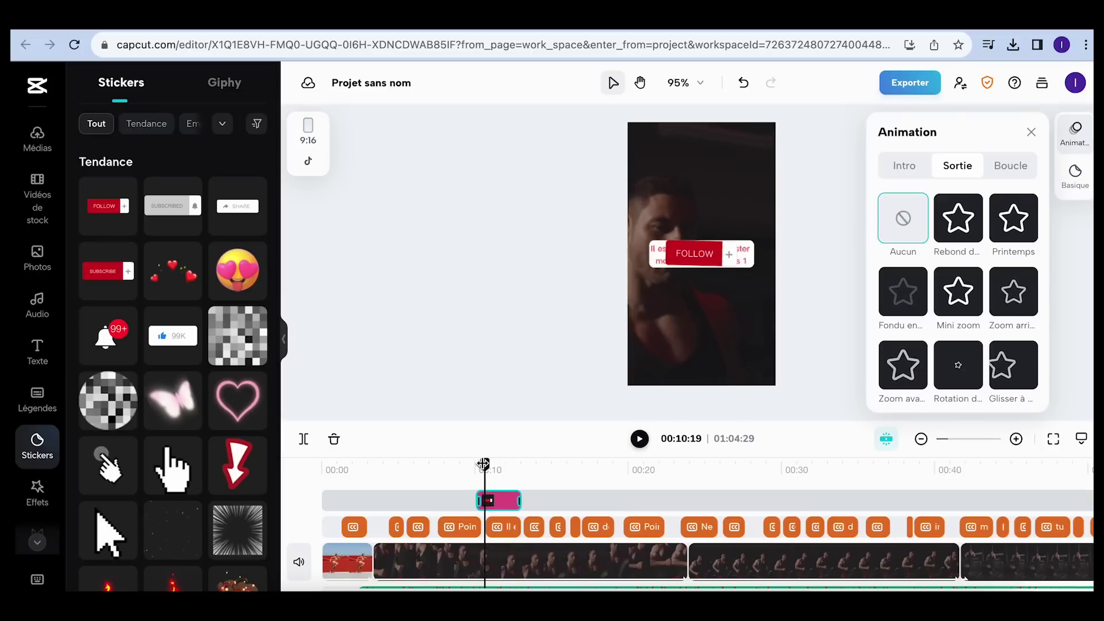
pyautogui.click(697, 257)
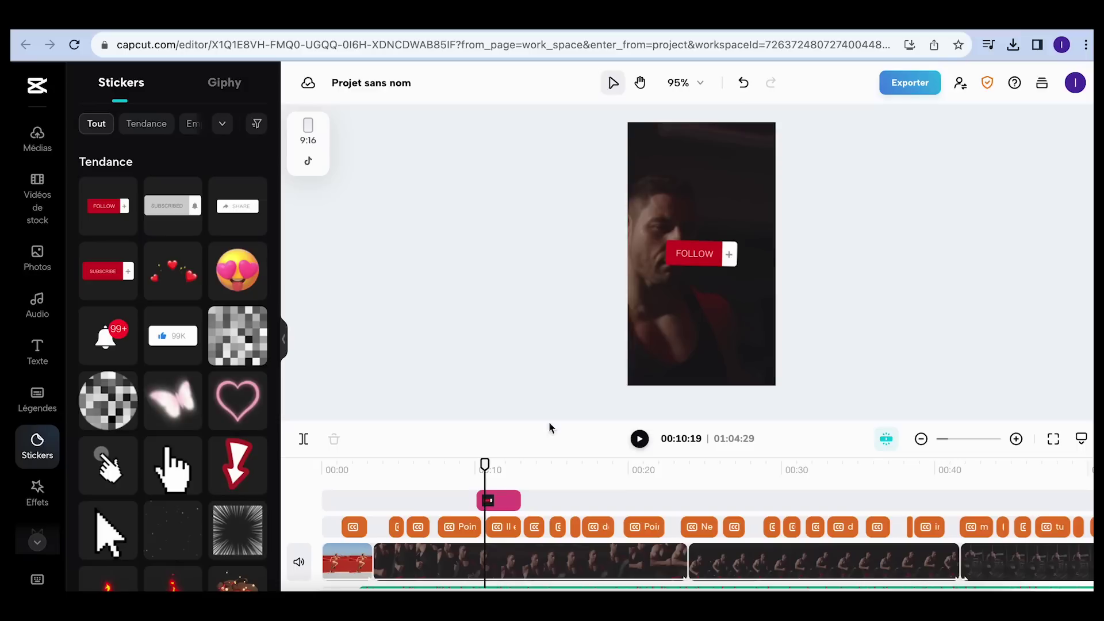
pyautogui.click(501, 503)
pyautogui.press('Delete')
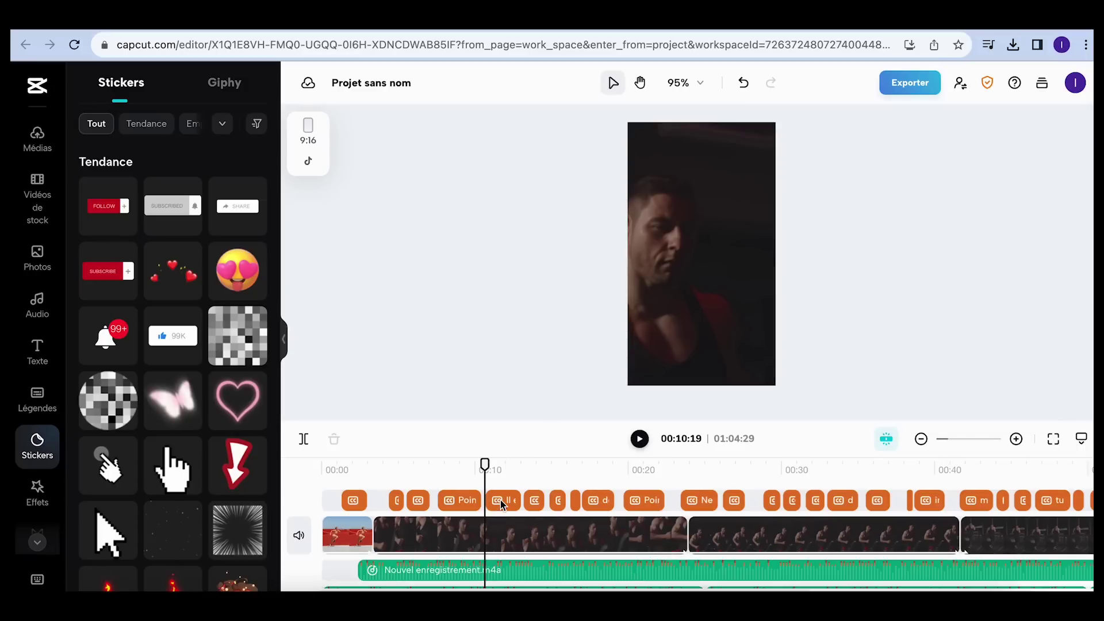
# Add the red SUBSCRIBE sticker to the video at about 00:03:10 and select its clip for editing.
pyautogui.moveTo(485, 464); pyautogui.dragTo(372, 464)
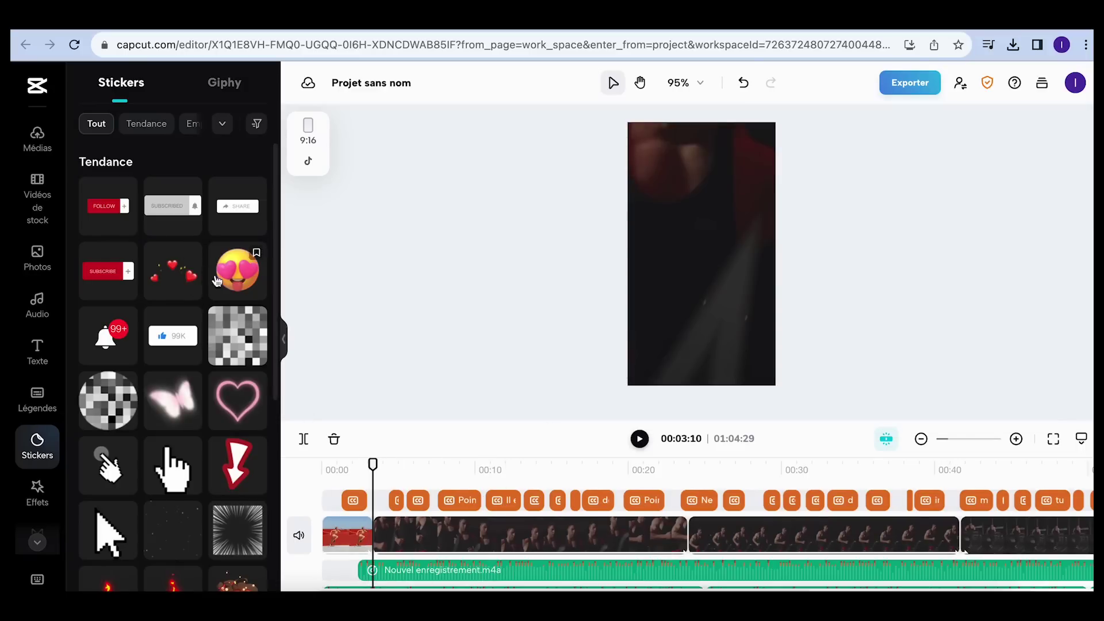
pyautogui.click(108, 277)
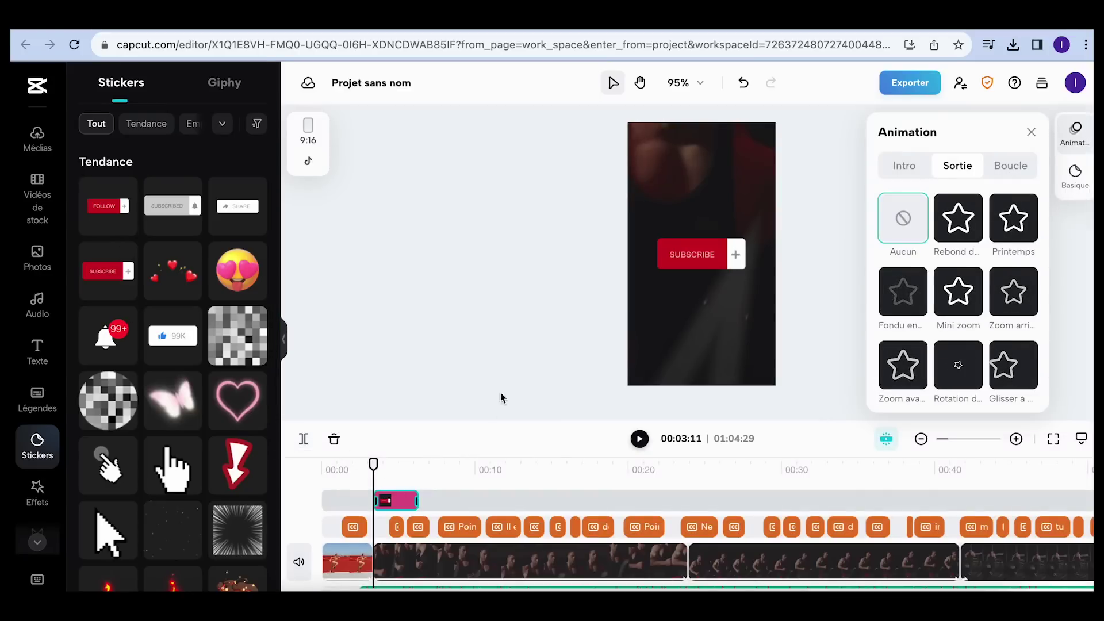
pyautogui.click(694, 261)
pyautogui.click(385, 500)
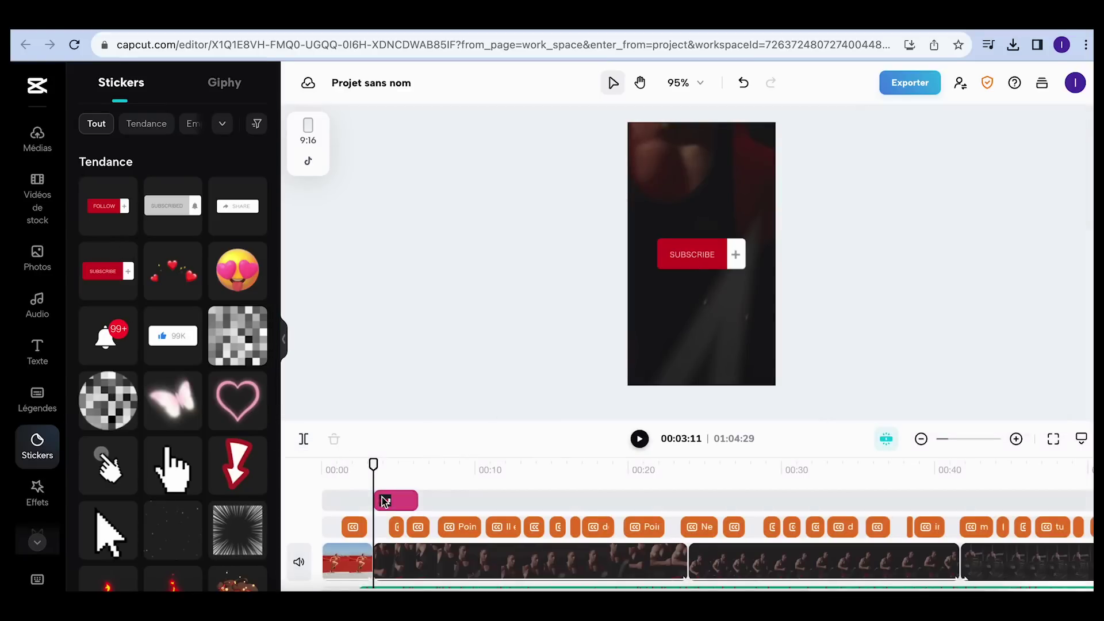
pyautogui.click(707, 256)
pyautogui.click(395, 508)
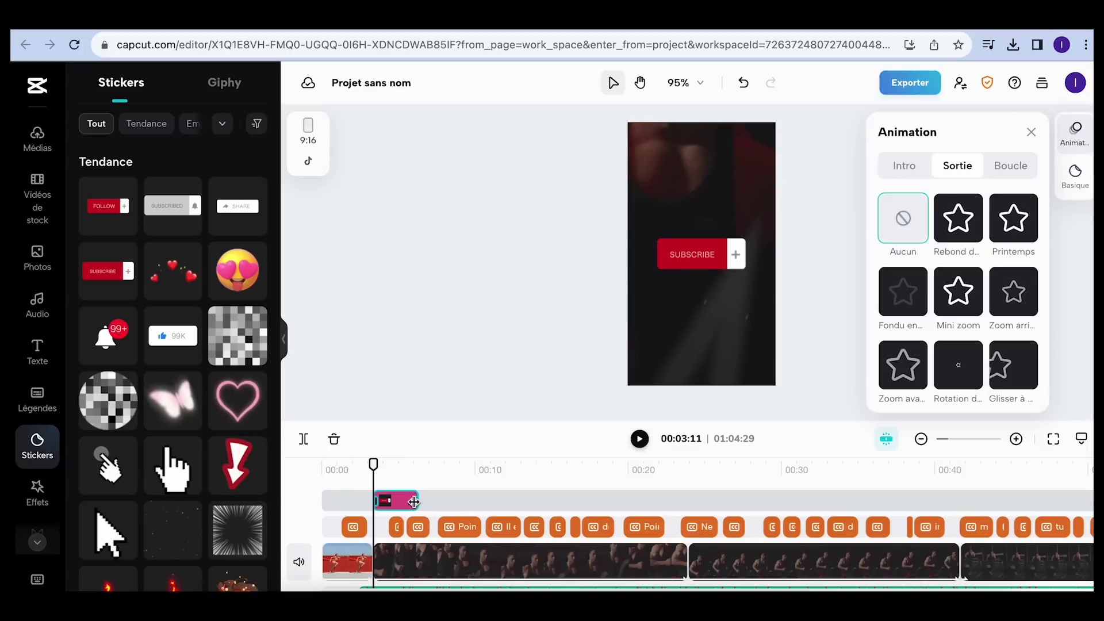
# Shorten the SUBSCRIBE sticker to about 2 seconds and move it to the lower part of the video frame.
pyautogui.moveTo(416, 502); pyautogui.dragTo(387, 502)
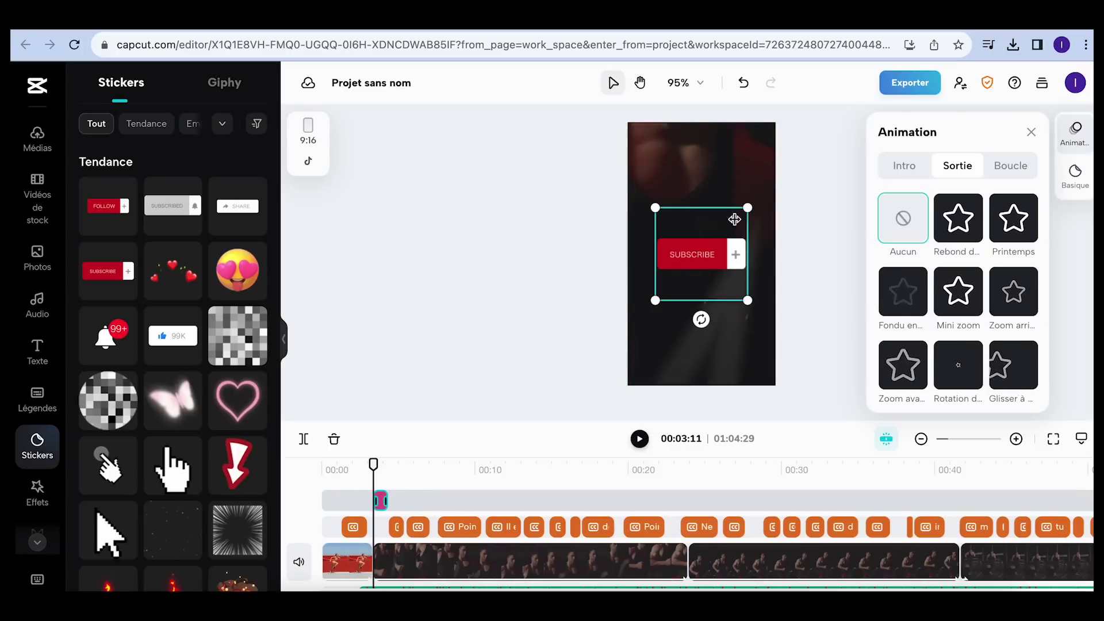
pyautogui.moveTo(716, 259); pyautogui.dragTo(717, 343)
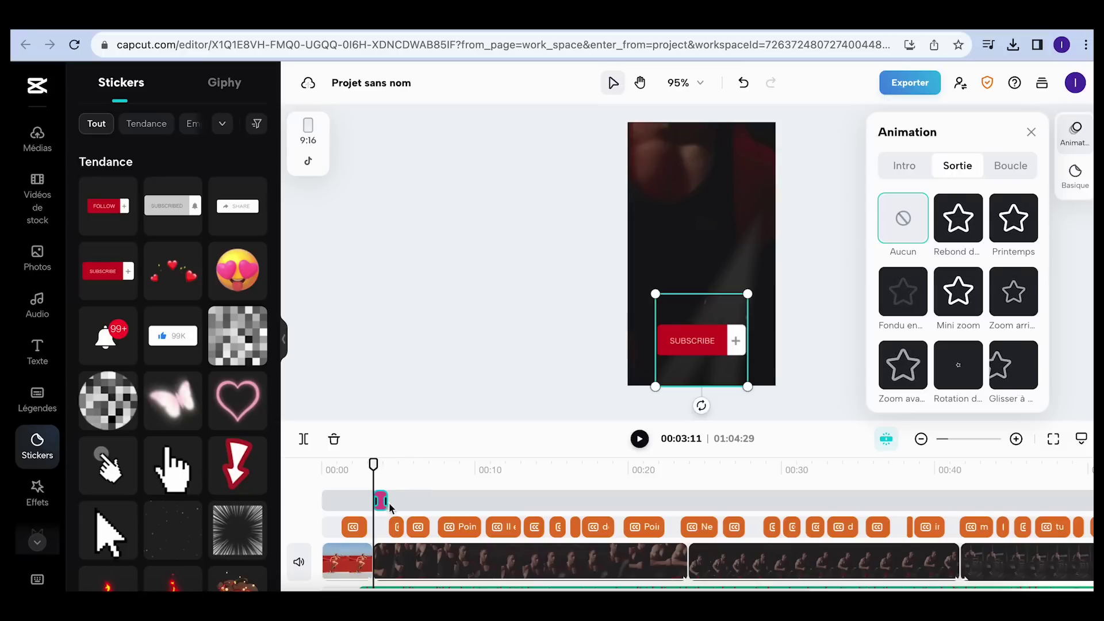
pyautogui.moveTo(384, 501); pyautogui.dragTo(403, 505)
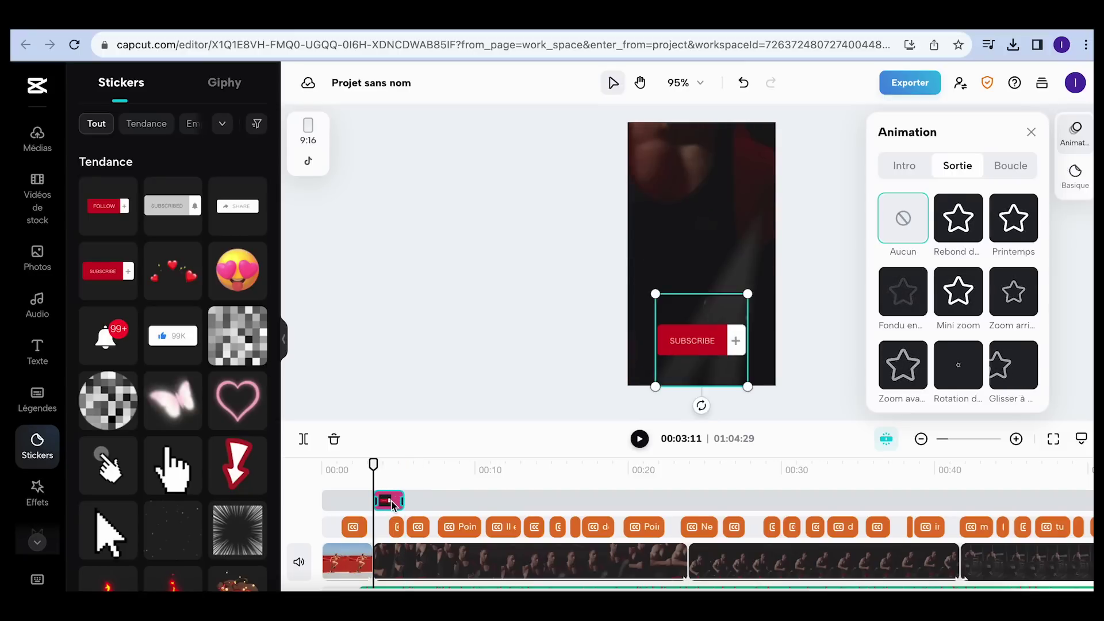
# Add the red FOLLOW sticker starting at about 20 seconds and place it below the caption in the video frame.
pyautogui.click(104, 208)
pyautogui.moveTo(388, 503); pyautogui.dragTo(648, 528)
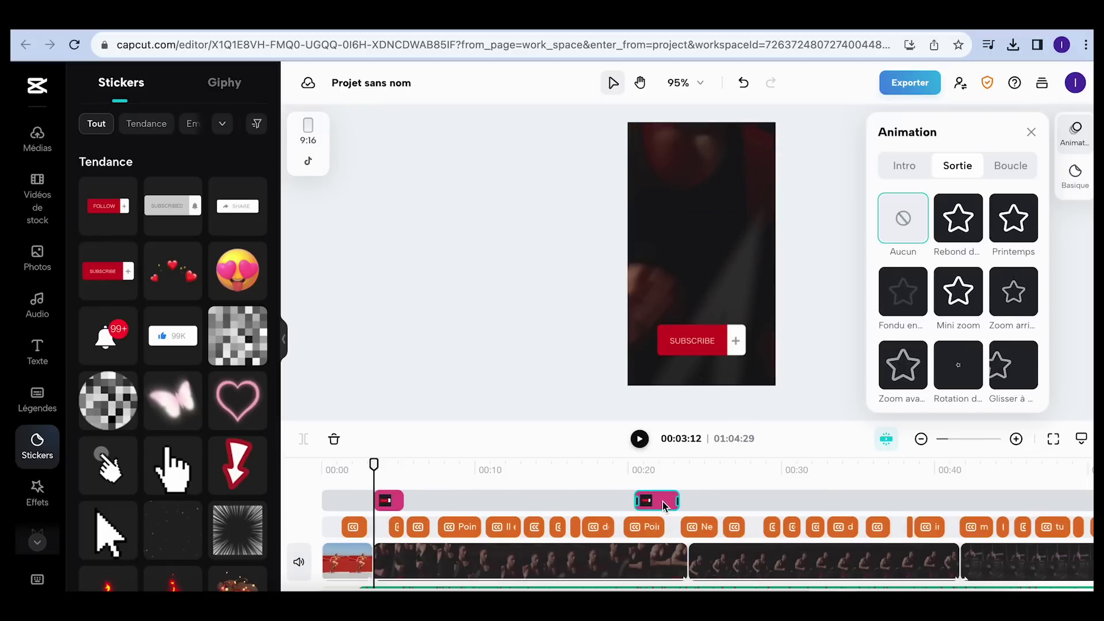
pyautogui.click(662, 470)
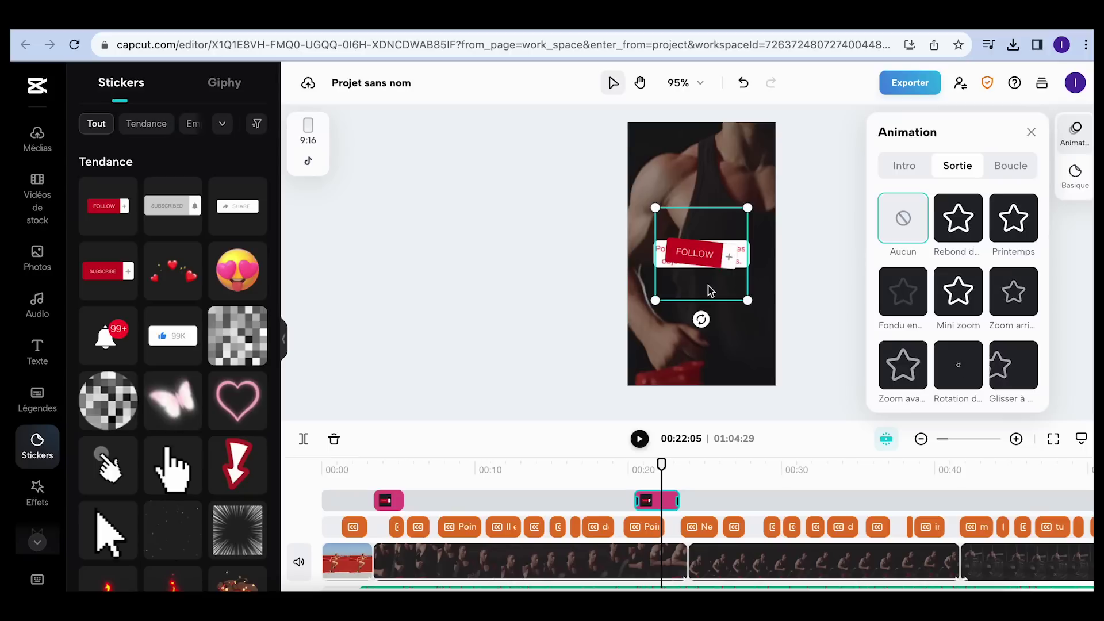
pyautogui.moveTo(710, 290); pyautogui.dragTo(710, 374)
# Add the thumbs-up 99K like sticker starting at about 34 seconds and place it below the caption in the video frame.
pyautogui.hscroll(5, 754, 491)
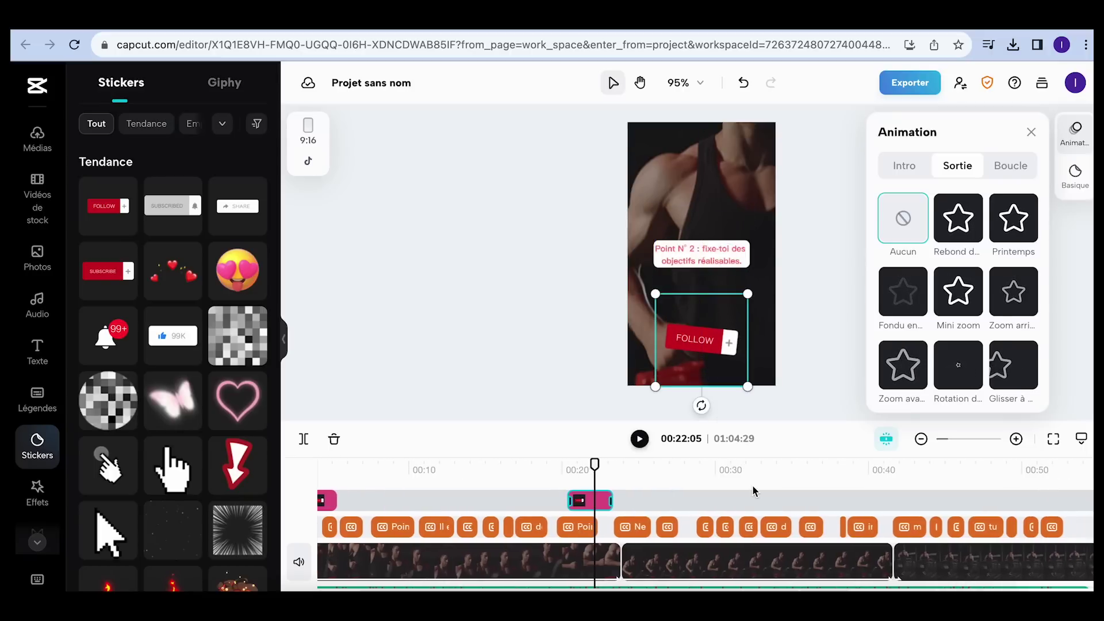
pyautogui.click(181, 336)
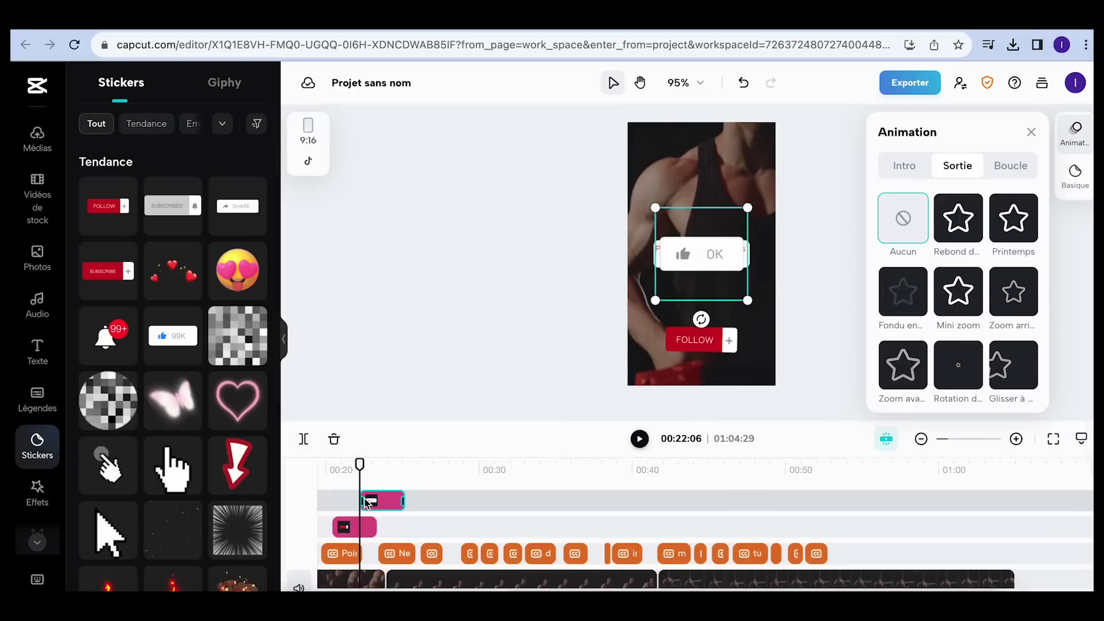
pyautogui.moveTo(377, 499); pyautogui.dragTo(567, 531)
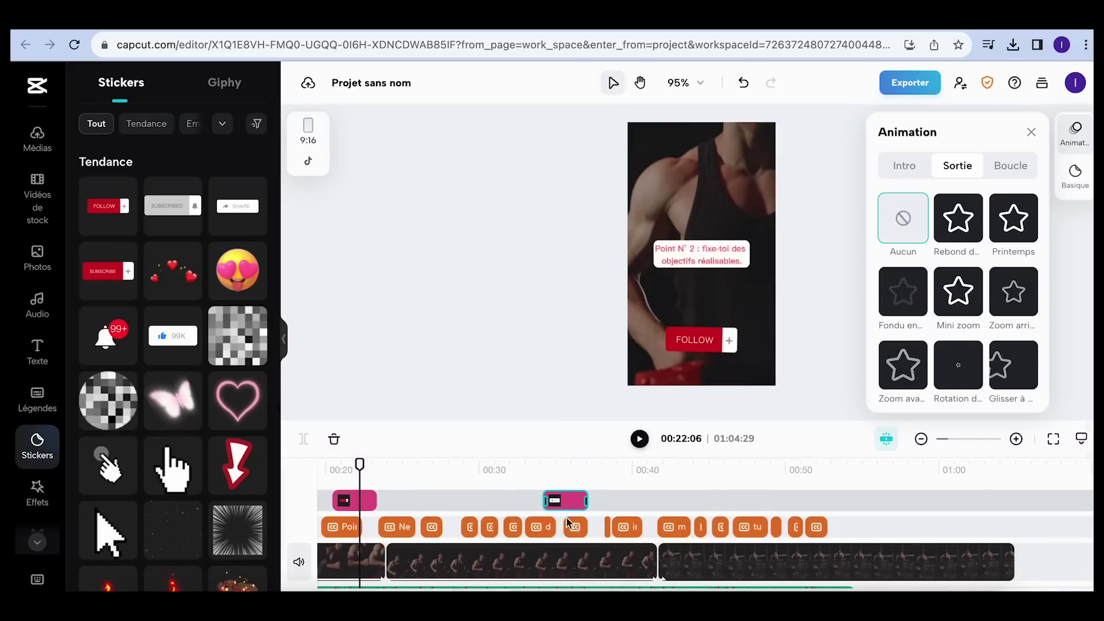
pyautogui.click(567, 473)
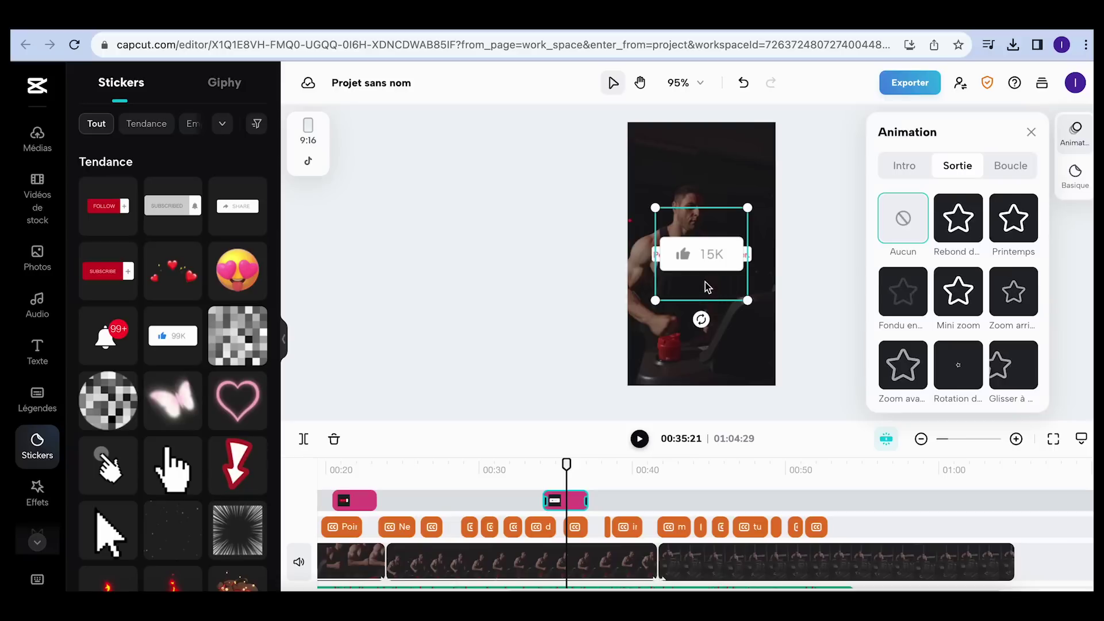
pyautogui.moveTo(705, 292); pyautogui.dragTo(704, 378)
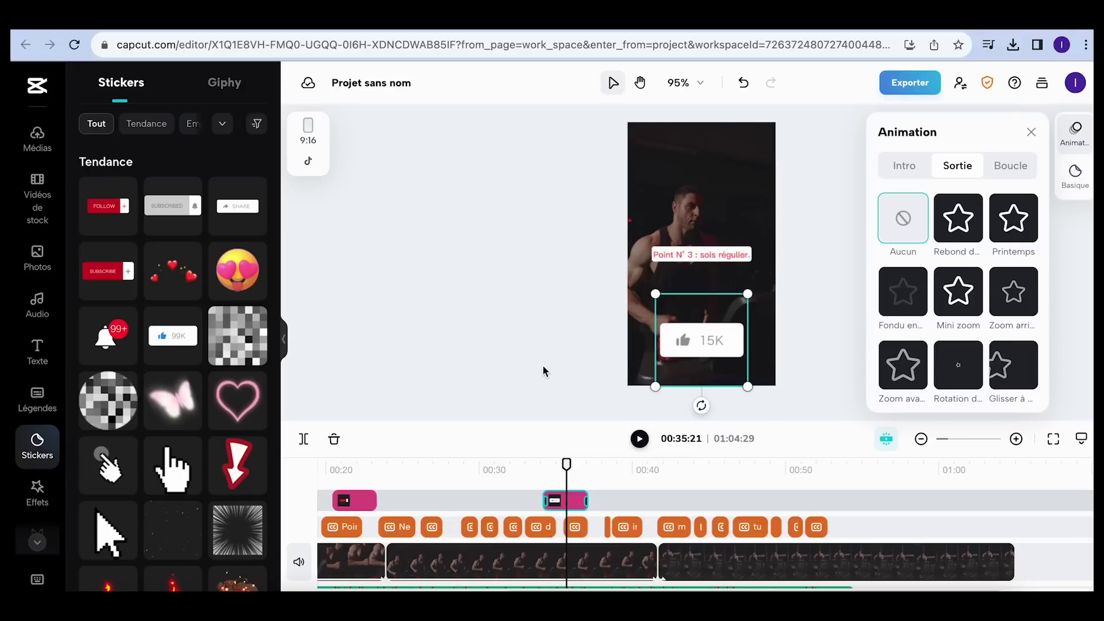
# Play the end of the video from 00:47:13 and review the sticker, caption, clip and audio tracks.
pyautogui.click(719, 471)
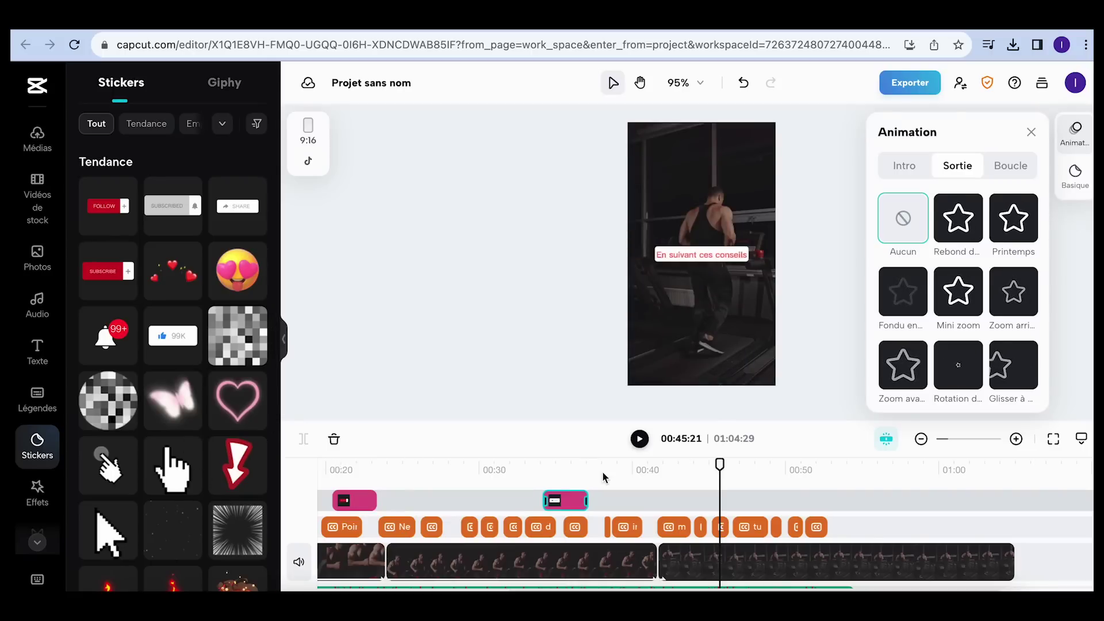
pyautogui.moveTo(718, 469); pyautogui.dragTo(814, 470)
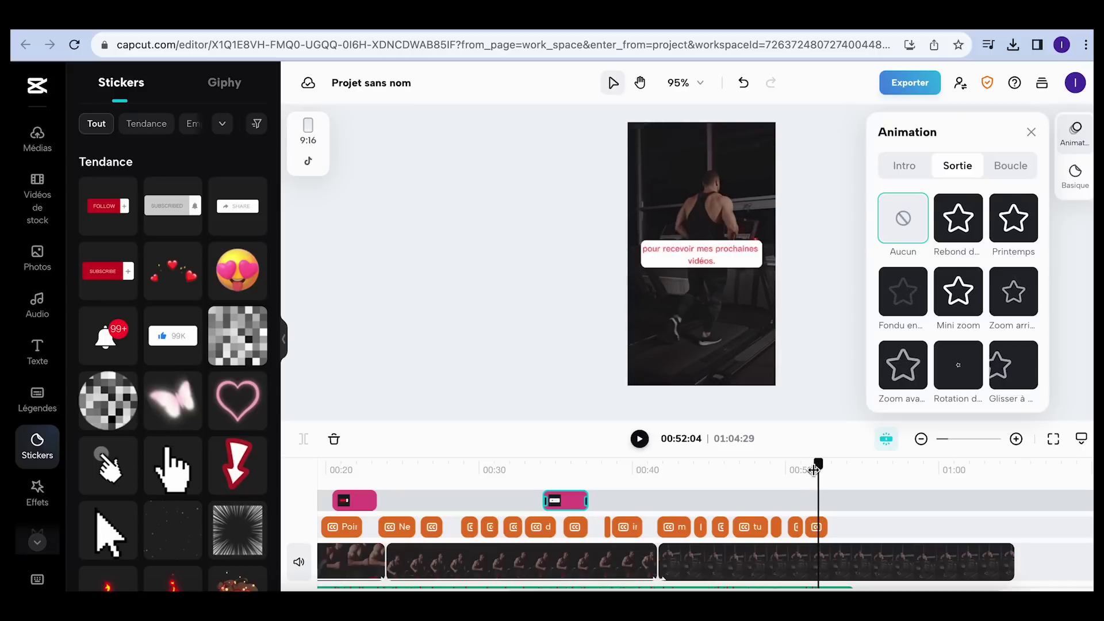
pyautogui.hscroll(4, 899, 523)
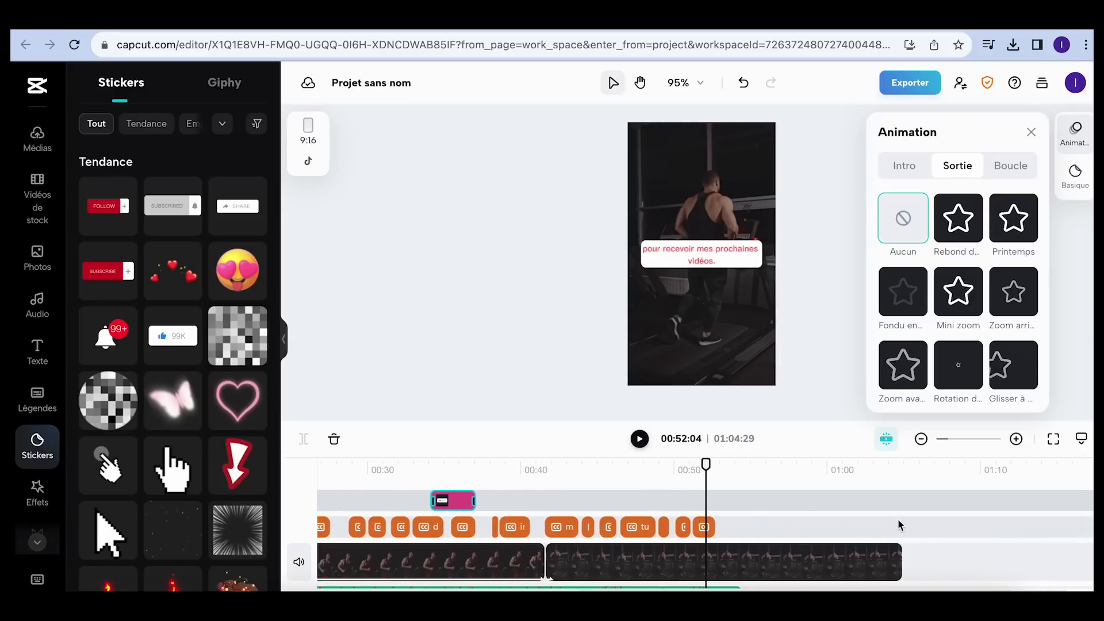
pyautogui.moveTo(706, 463); pyautogui.dragTo(632, 463)
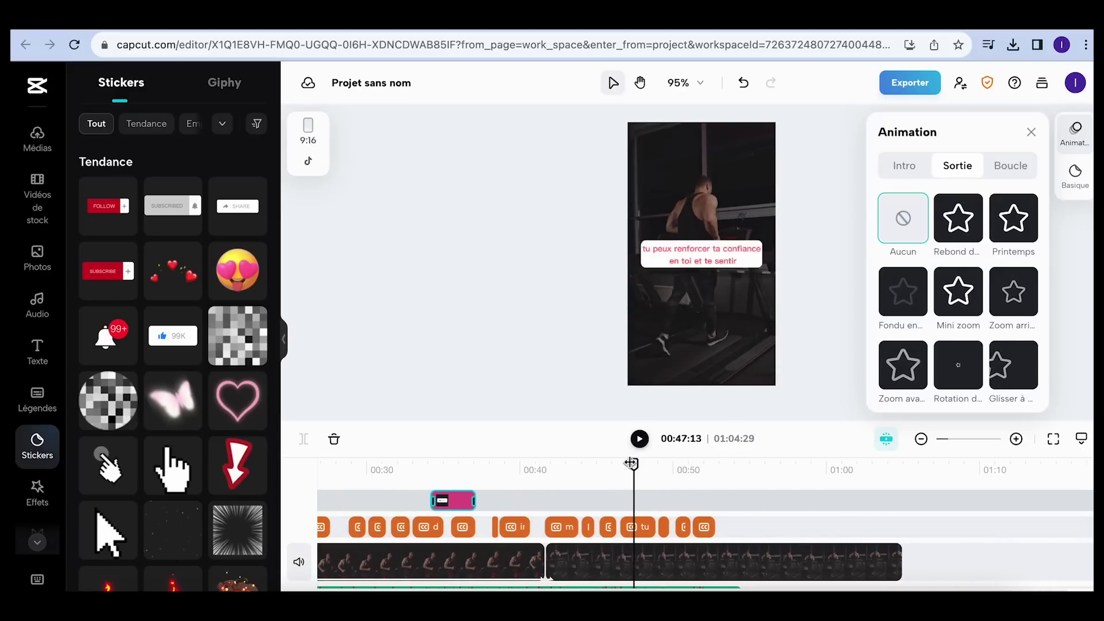
pyautogui.click(640, 440)
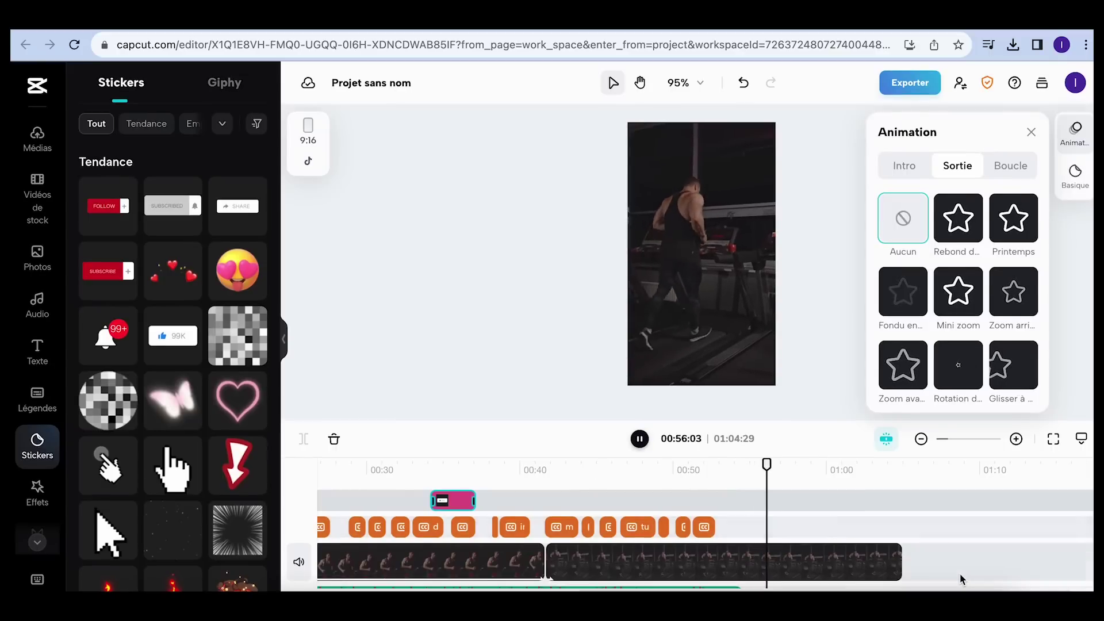
pyautogui.scroll(-1, 960, 573)
pyautogui.hscroll(-5, 960, 574)
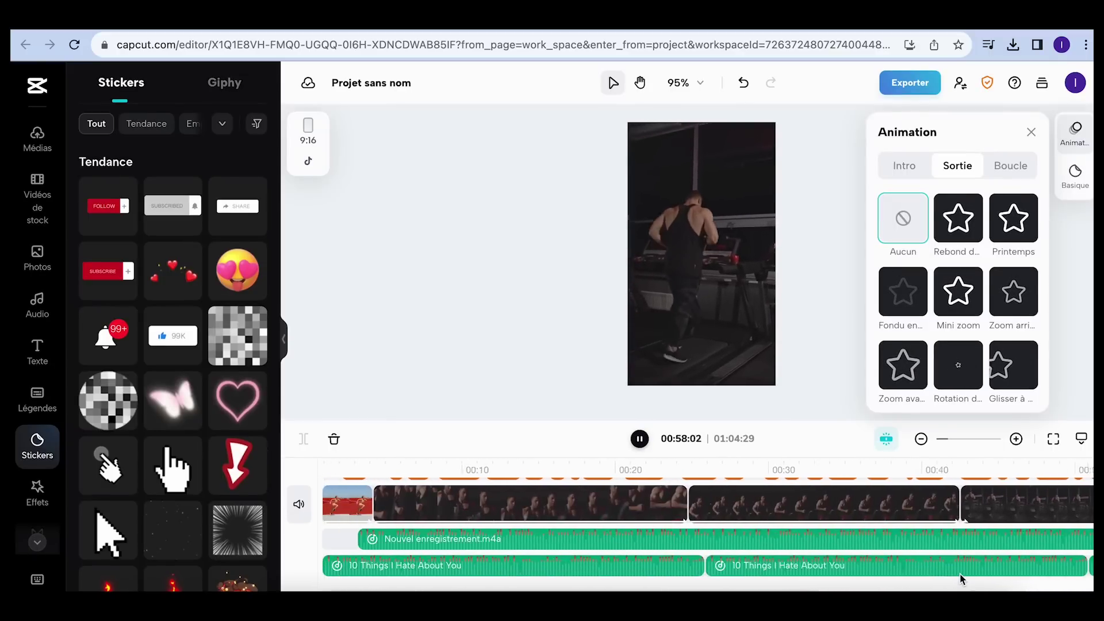
pyautogui.scroll(1, 768, 520)
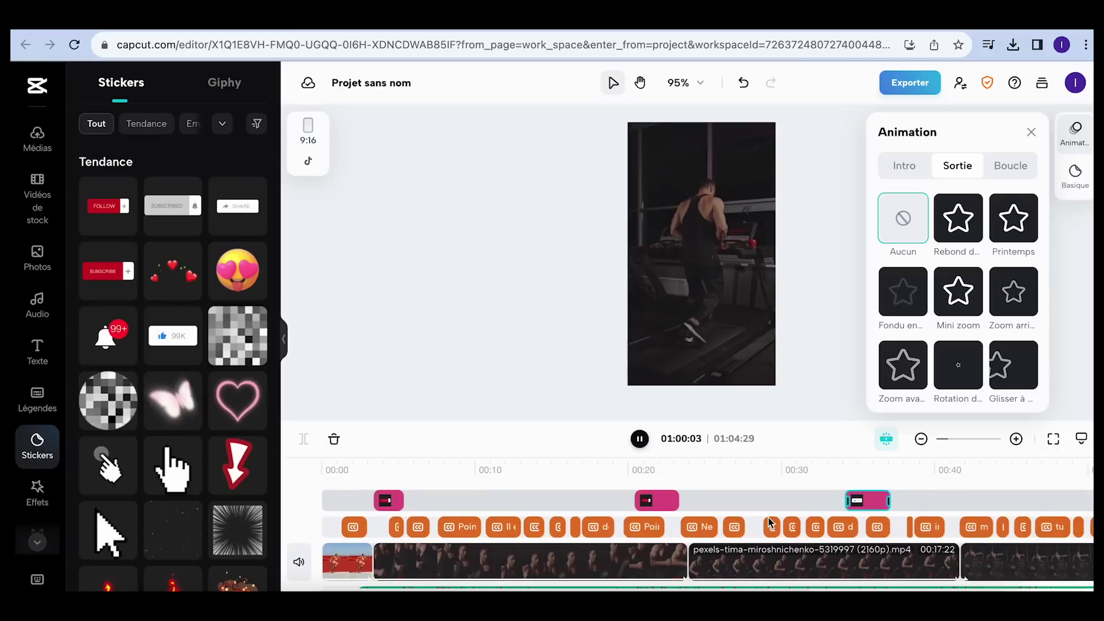